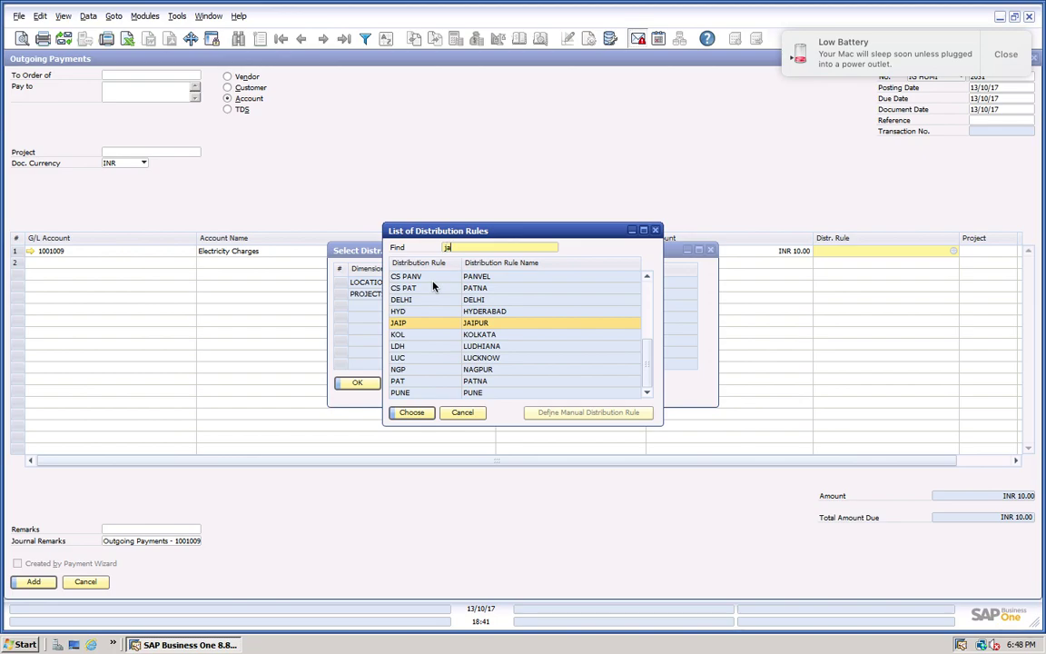
Assign distribution rule CS JAIP (JAIPUR) to the LOCATION dimension of the Electricity Charges payment line
text(i)
key(BackSpace)
key(BackSpace)
click(486, 263)
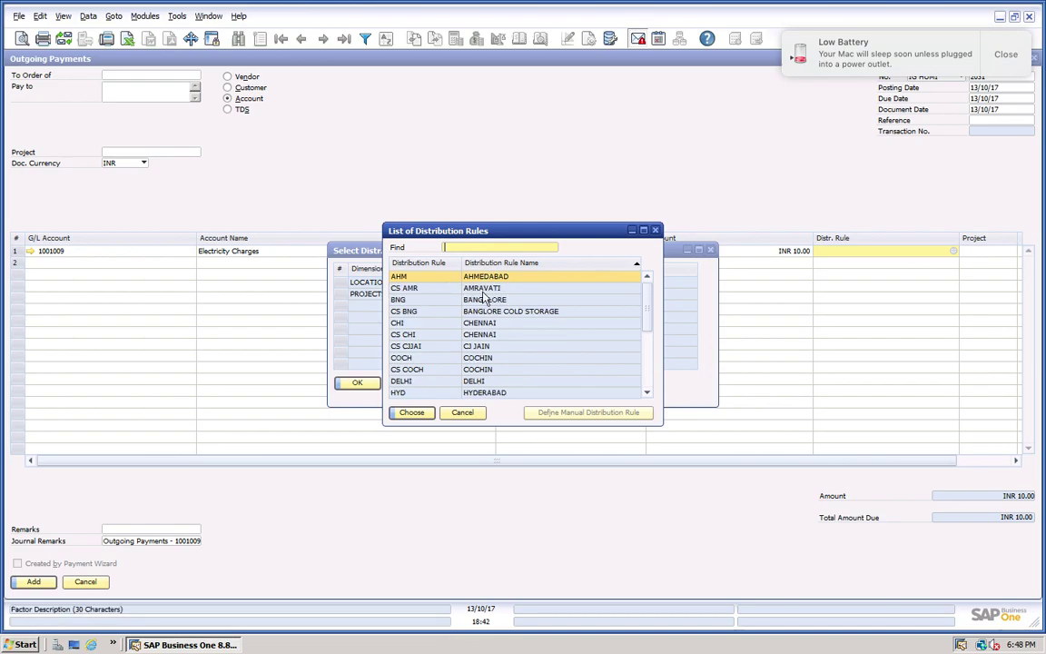
scroll(482, 310, down, 4)
scroll(482, 310, up, 1)
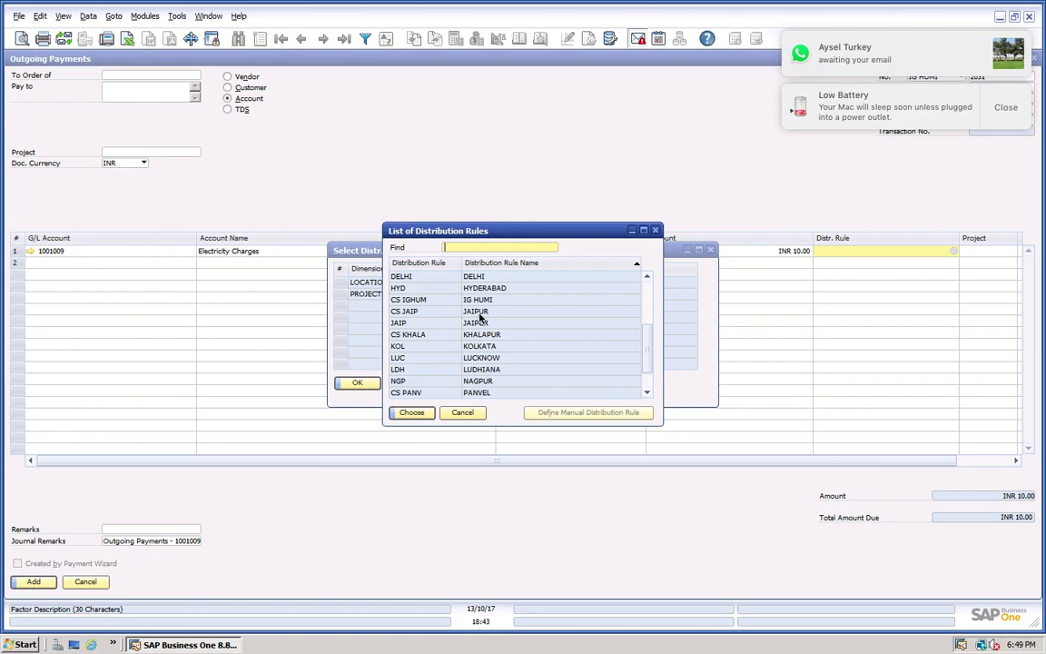
double_click(478, 315)
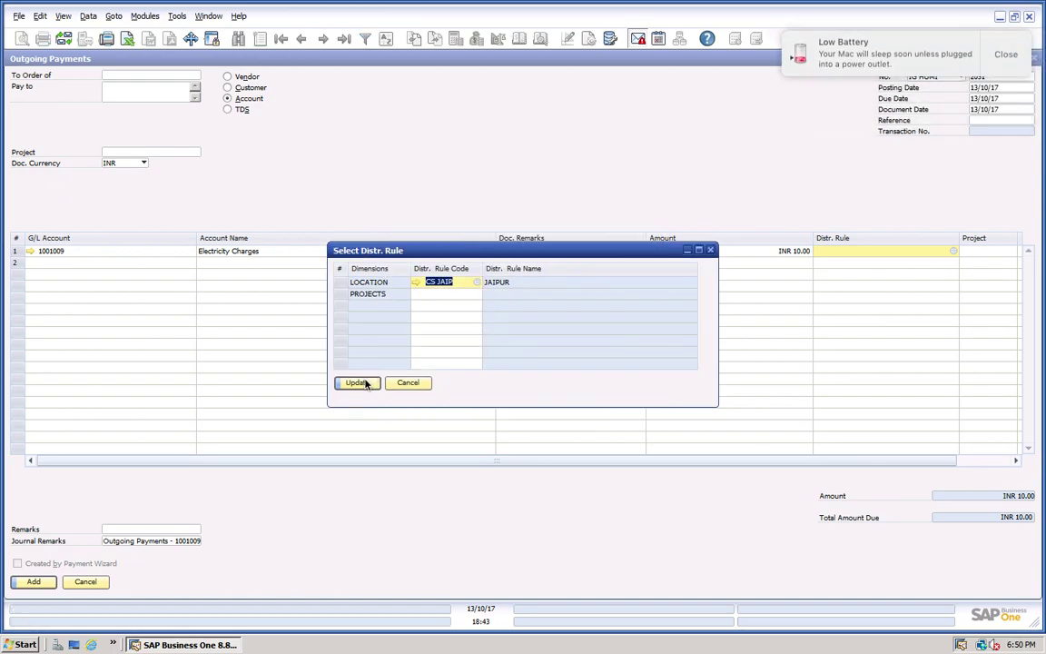
click(363, 383)
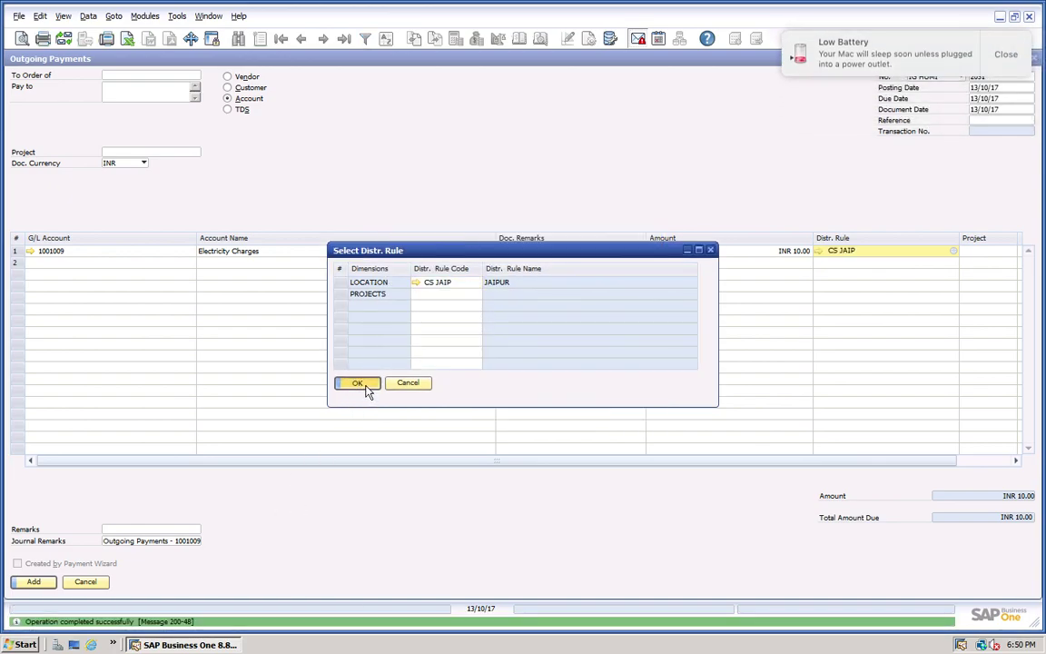
click(363, 385)
Add the outgoing payment for Electricity Charges to the system and close the payment form
click(37, 584)
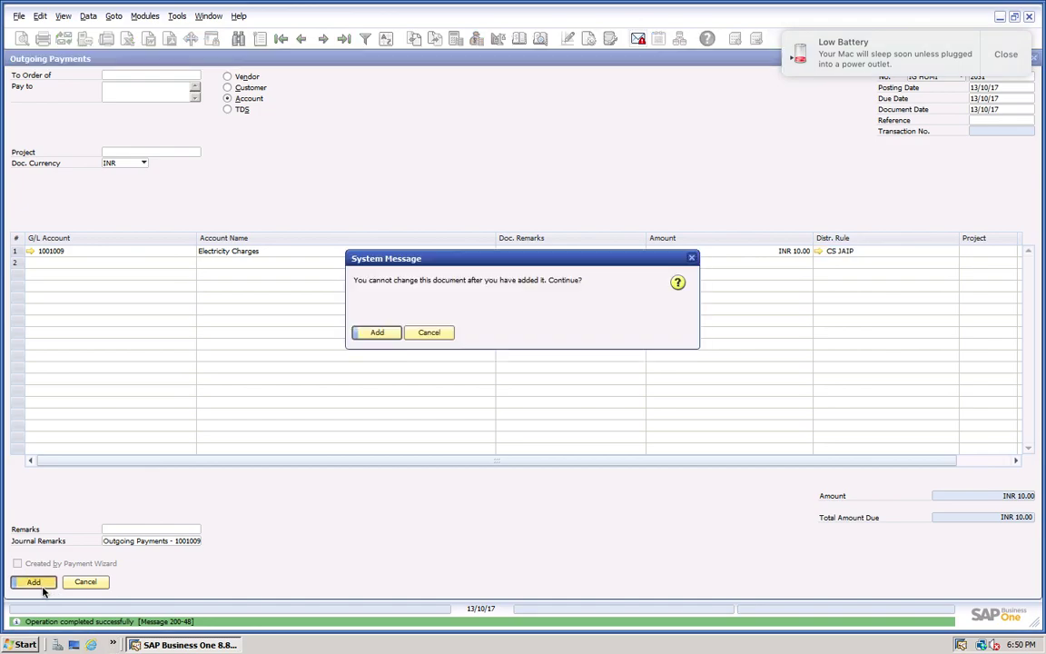
click(376, 333)
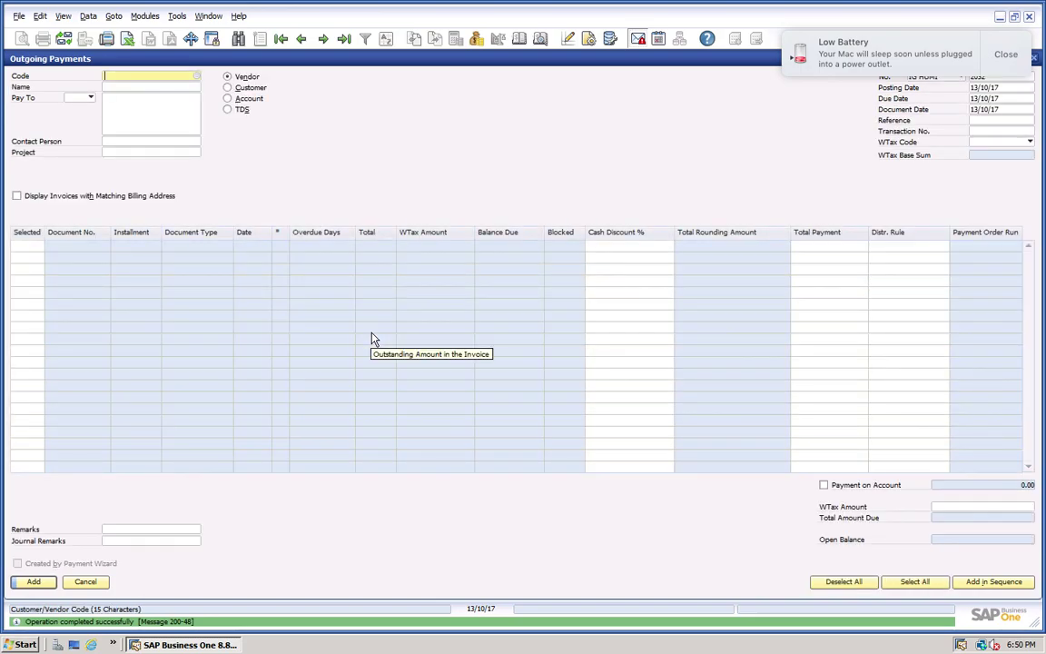
right_click(88, 583)
click(87, 582)
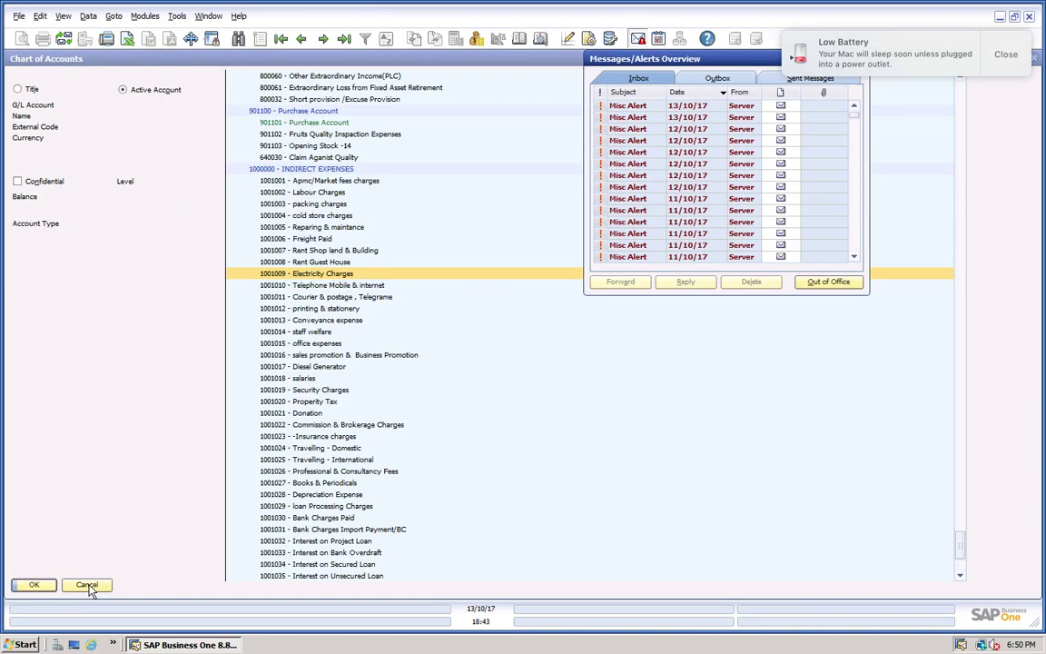
Show the details of the Apmc/Market fees charges account and review the accounts listed under INDIRECT EXPENSES
click(409, 183)
scroll(460, 389, down, 5)
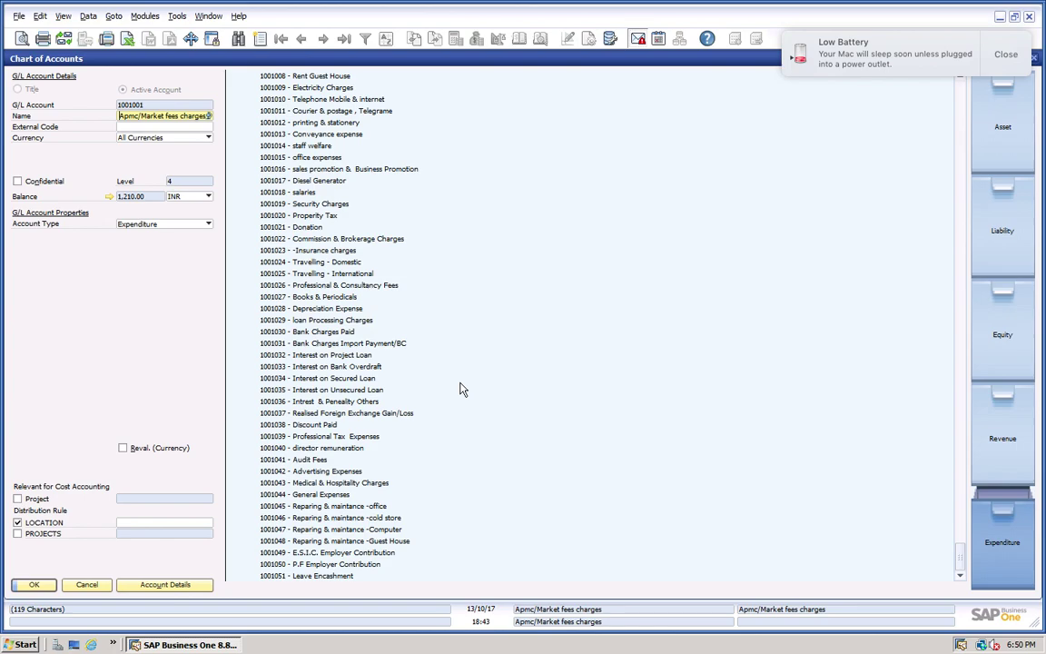
scroll(460, 389, up, 1)
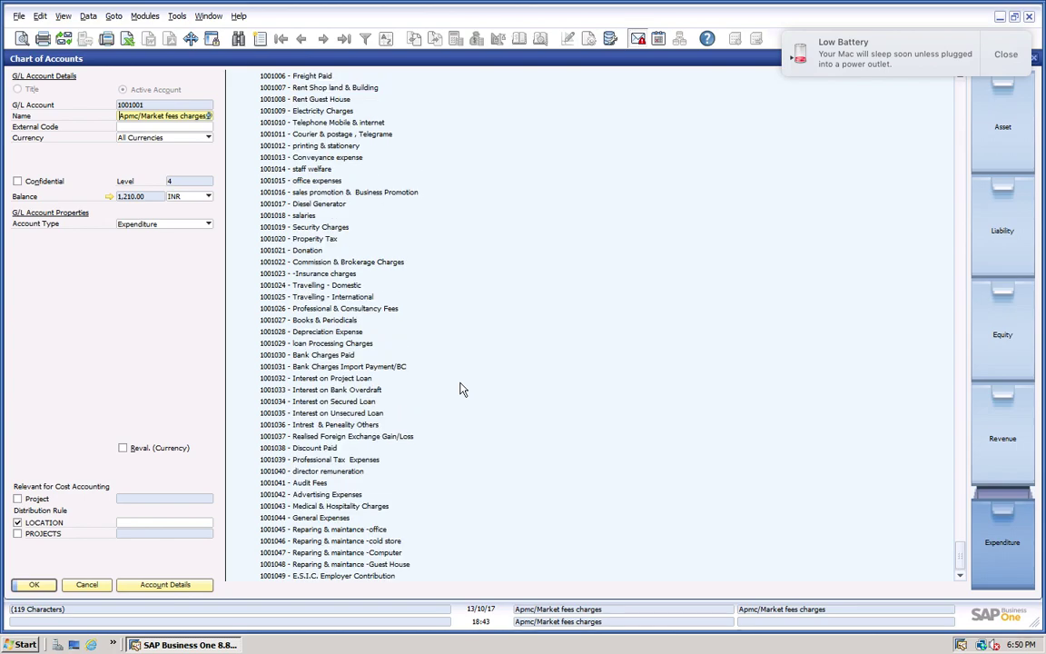
scroll(461, 389, up, 3)
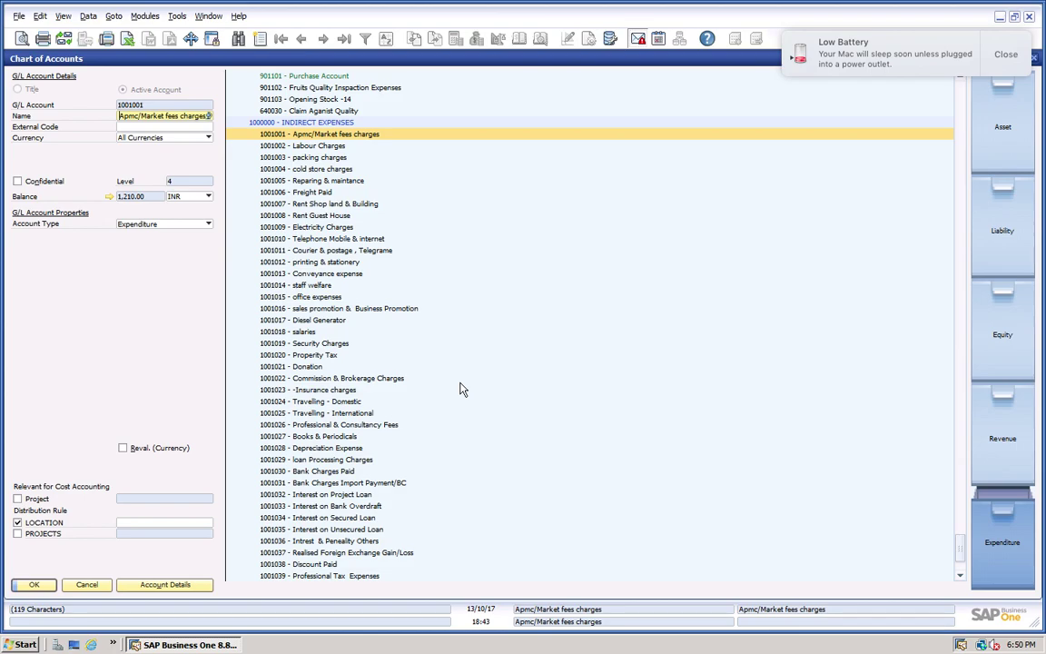
scroll(391, 290, up, 7)
scroll(390, 291, down, 11)
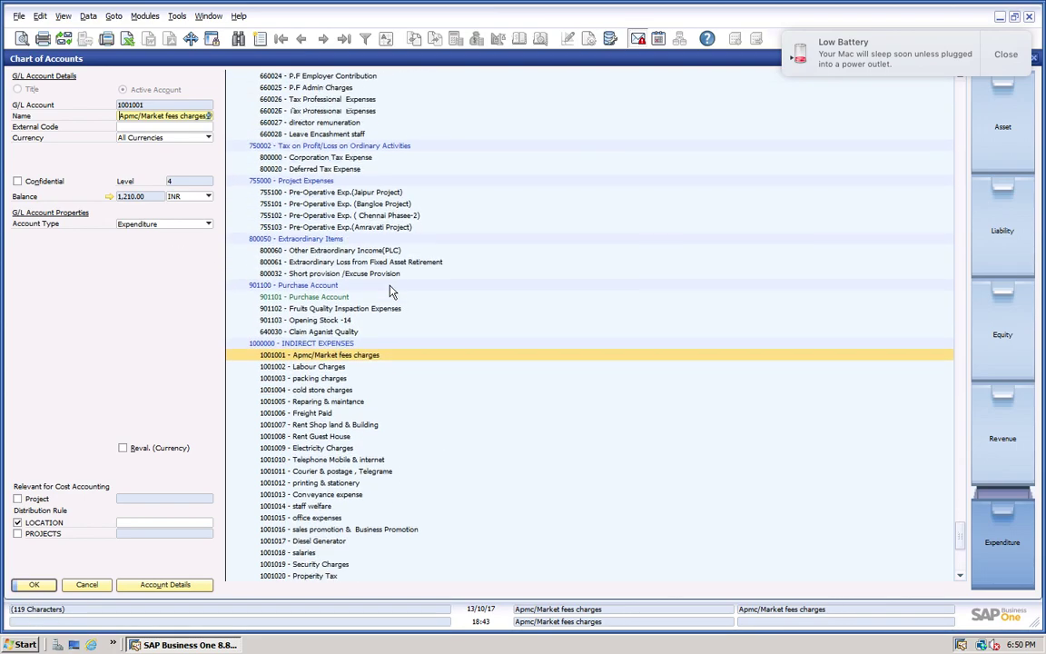
scroll(391, 291, up, 5)
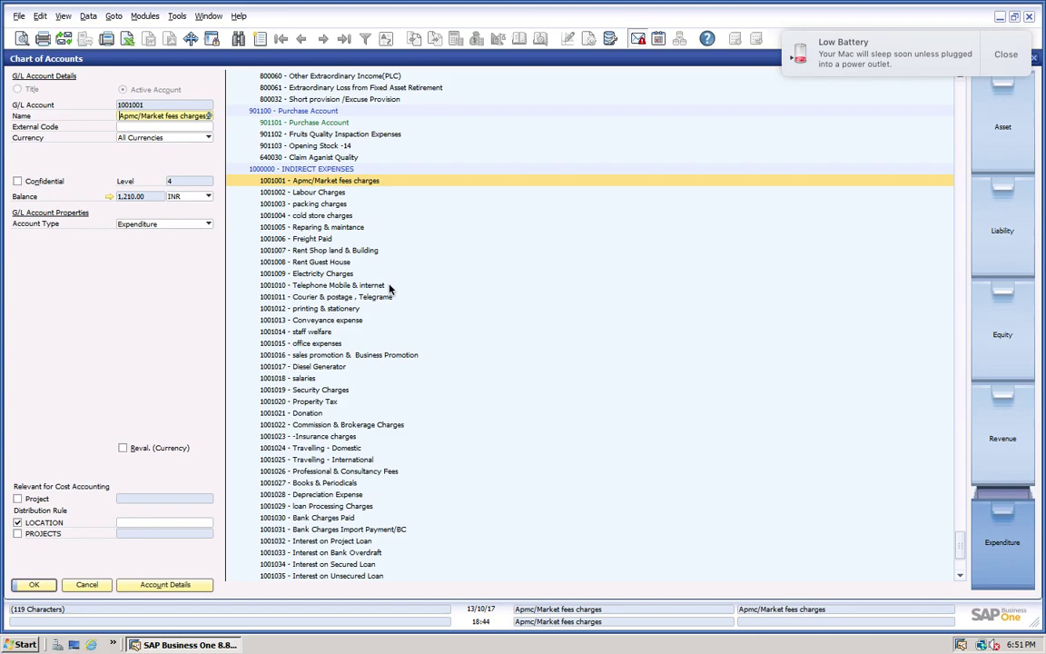
Run the Cost Accounting Summary Report for the LOCATION dimension by cost center with its default criteria
click(144, 16)
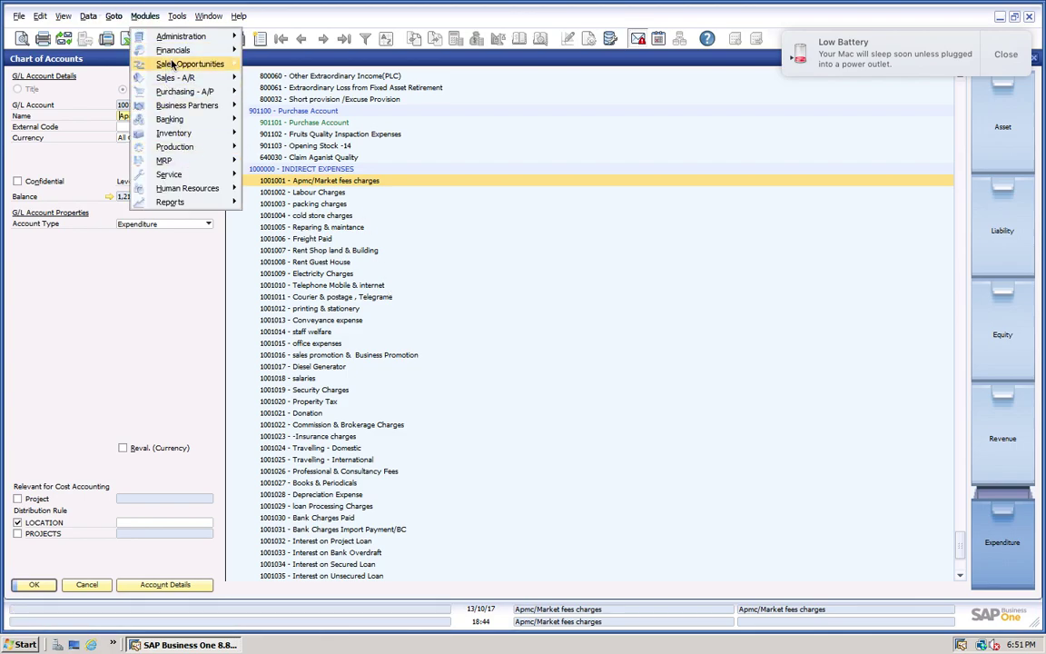
mouse_move(191, 53)
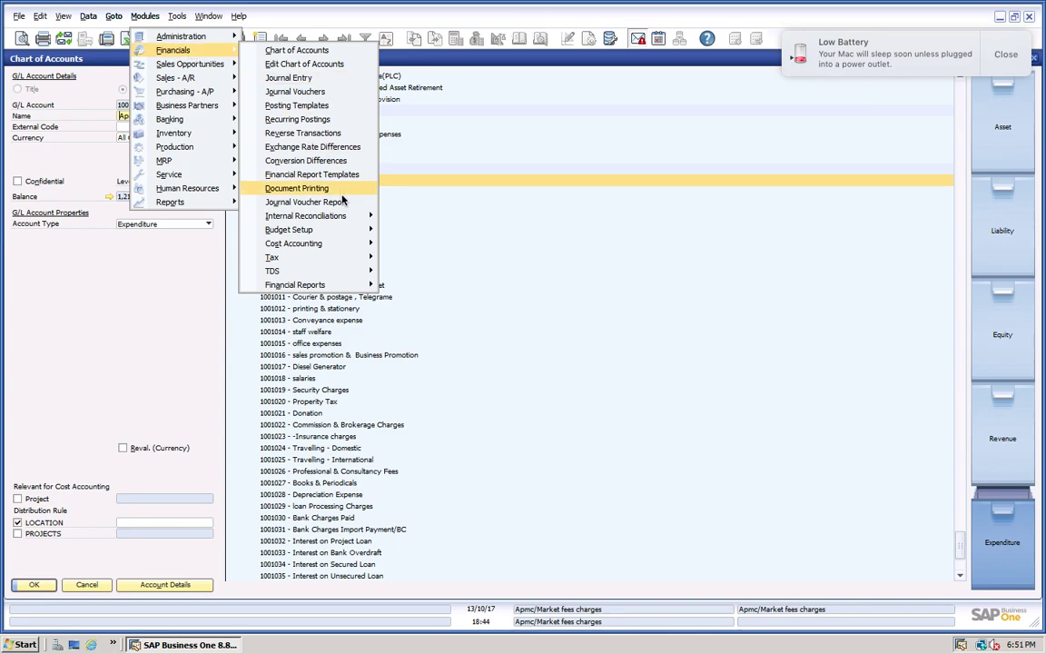
mouse_move(304, 243)
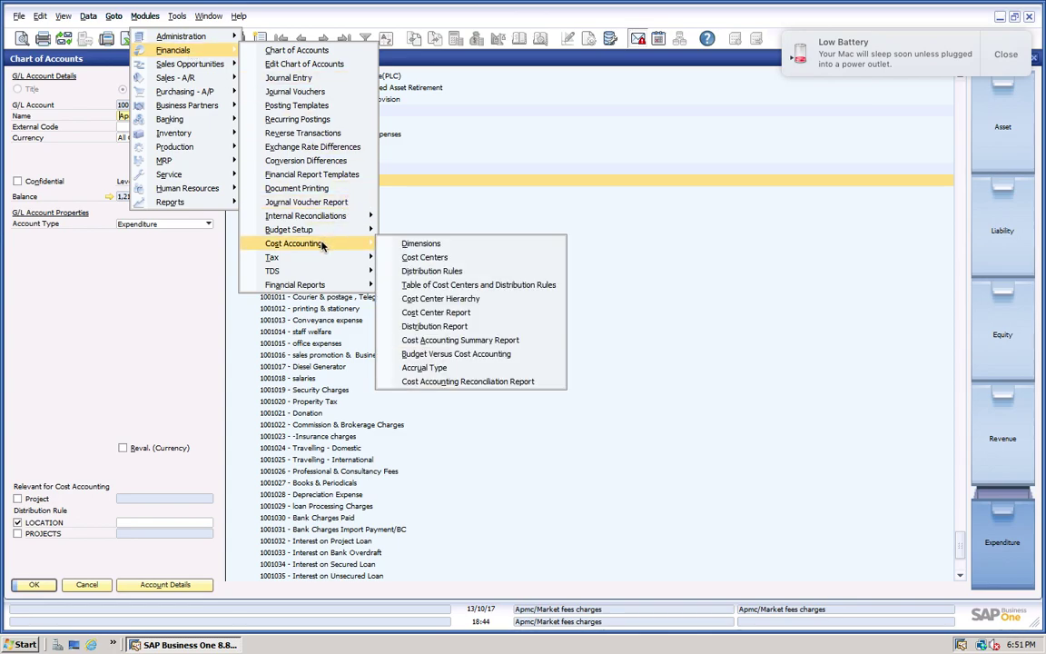
click(463, 343)
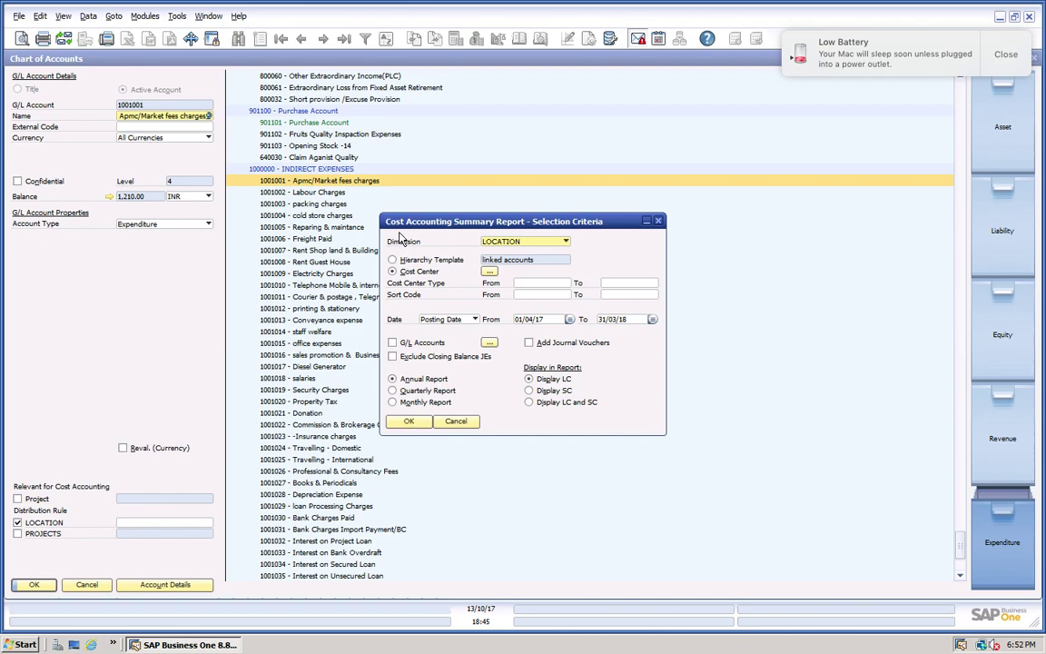
click(406, 422)
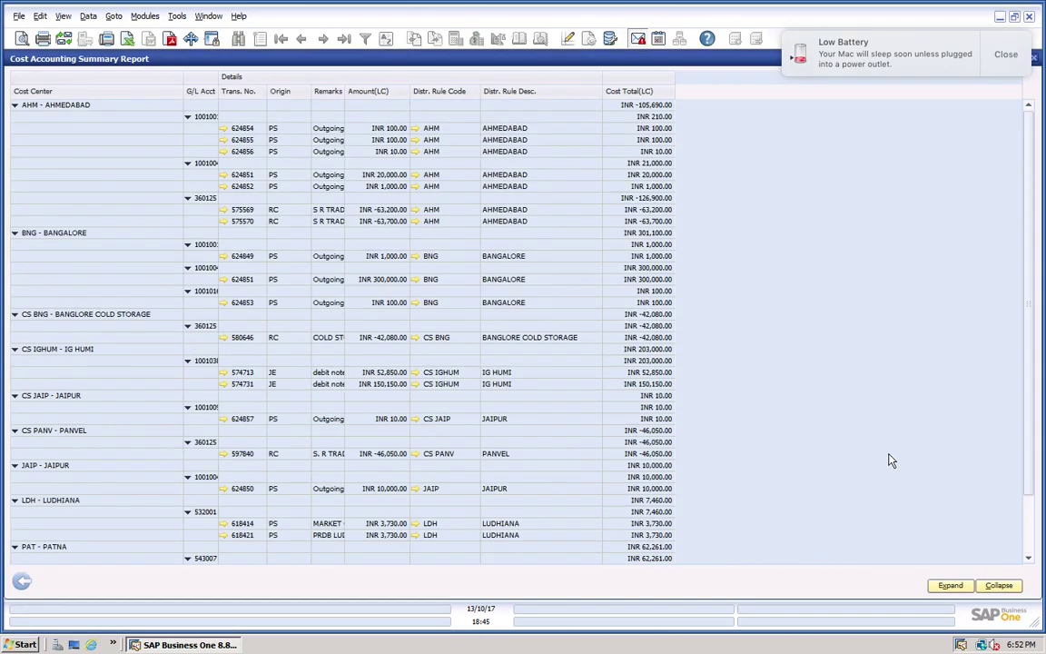
Collapse the whole report and expand only the CS JAIP cost center down to its Electricity Charges transaction
click(999, 585)
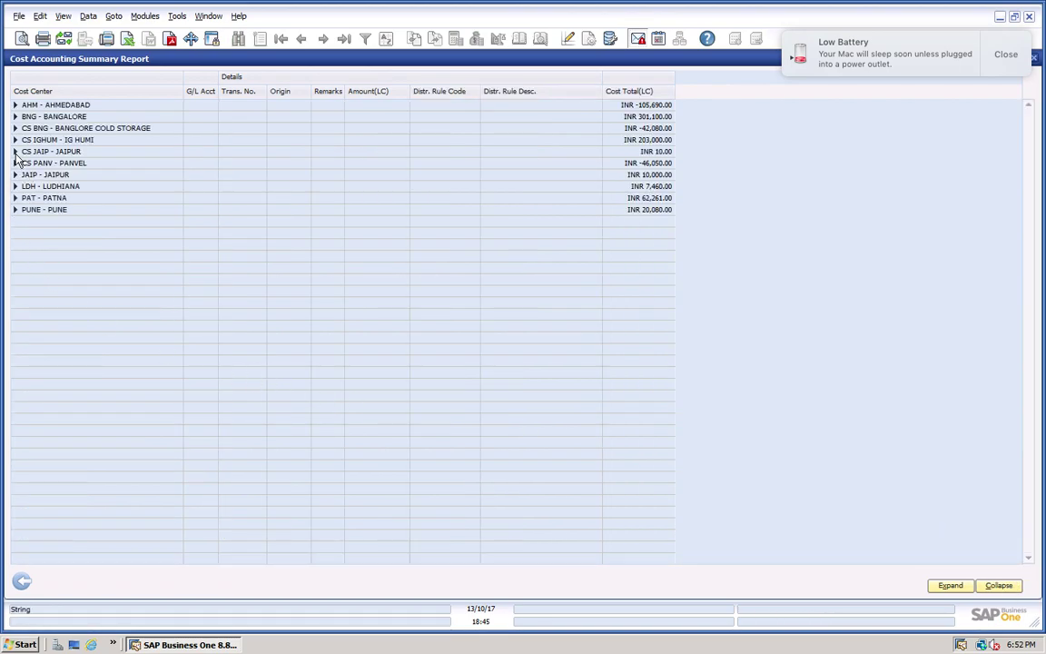
click(14, 152)
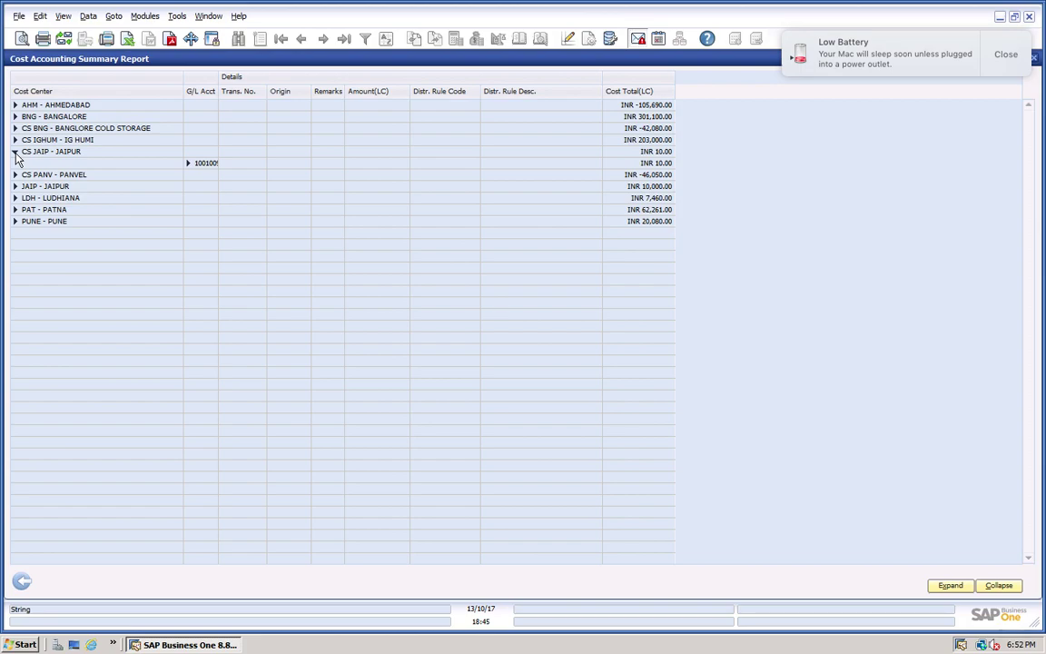
click(188, 164)
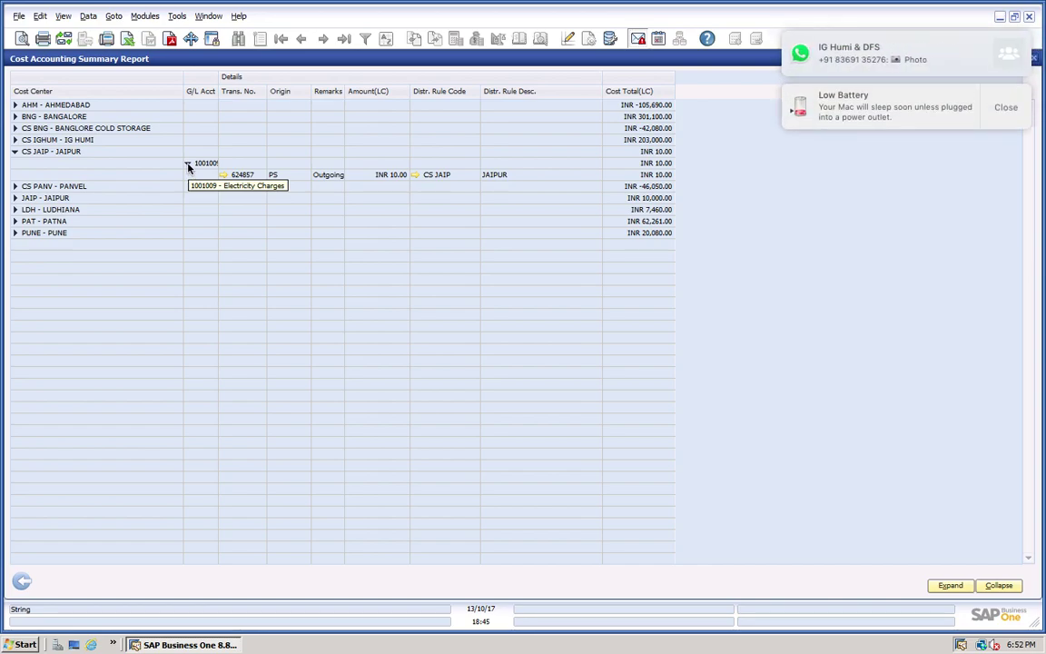
Widen the report's G/L Acct column so the full account names fit
right_click(218, 80)
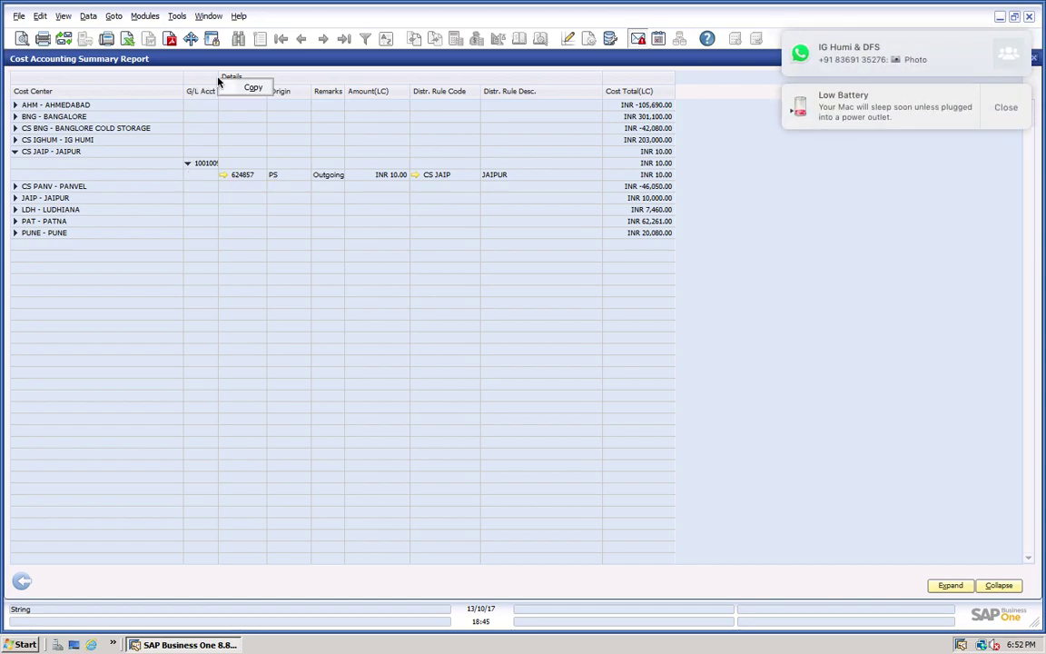
click(227, 86)
click(208, 91)
right_click(219, 96)
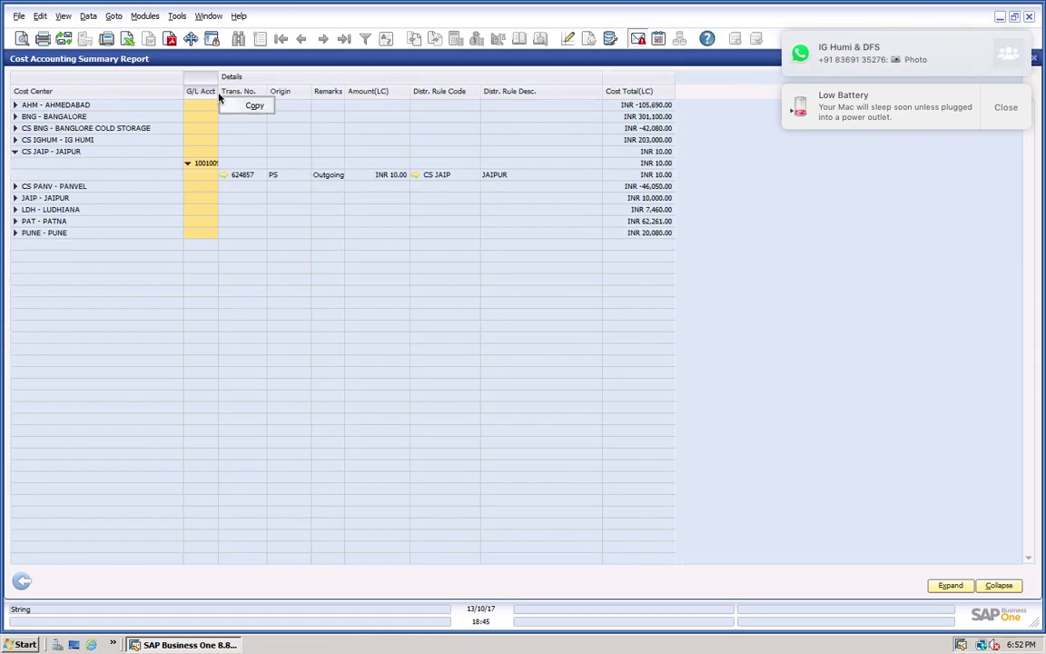
click(219, 94)
right_click(224, 91)
click(240, 94)
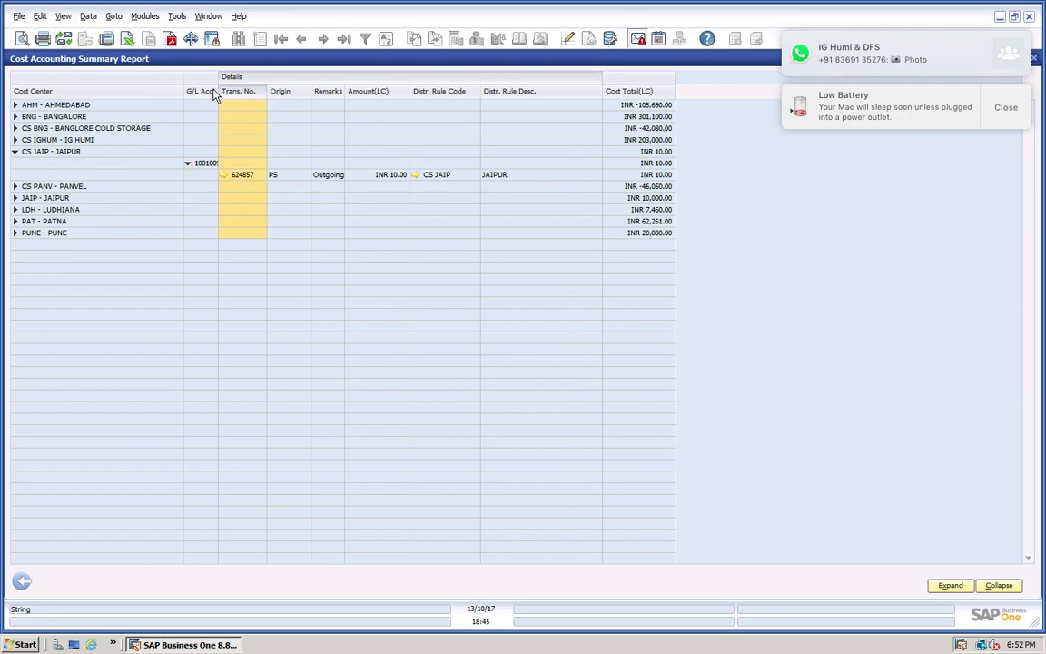
drag(218, 91, 298, 94)
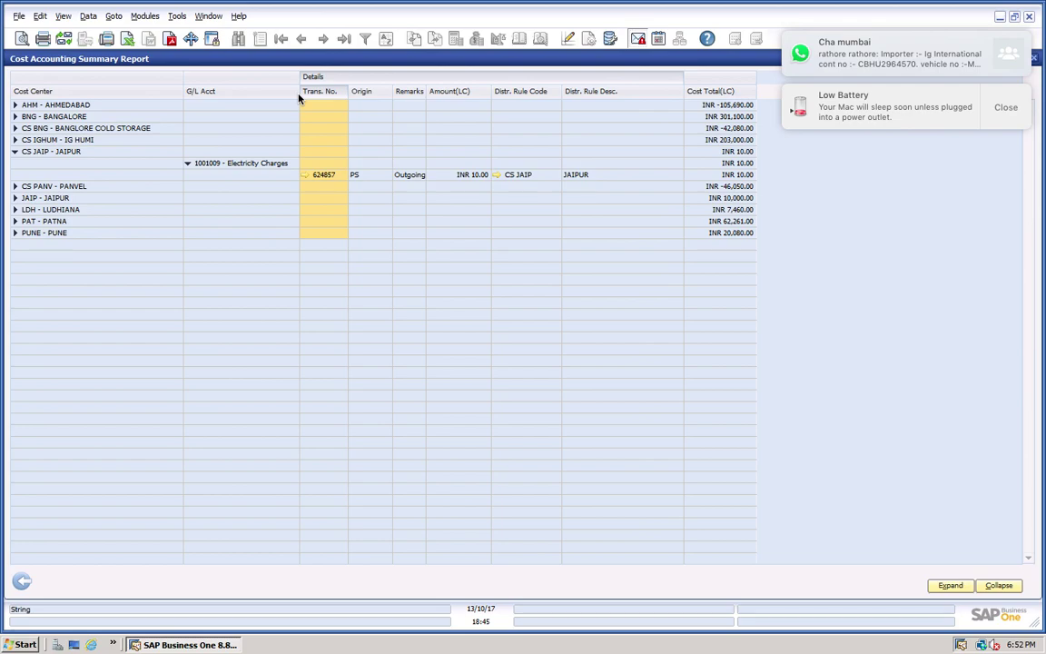
Expand the CS IGHUM cost center to check its accounts, and close the report with its selection criteria
click(15, 140)
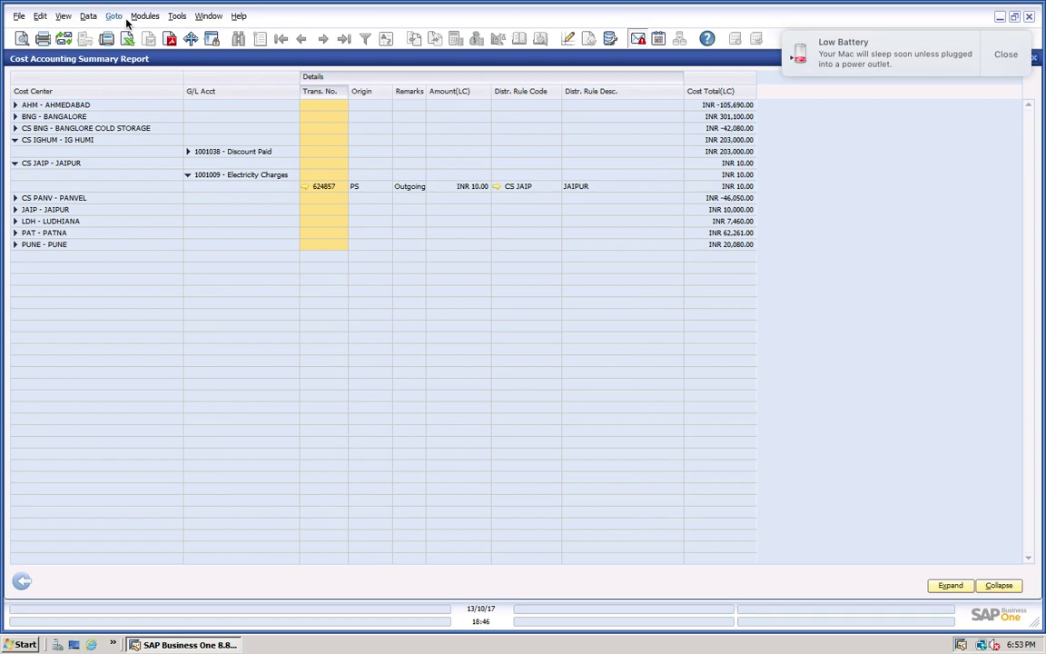
click(22, 581)
click(457, 422)
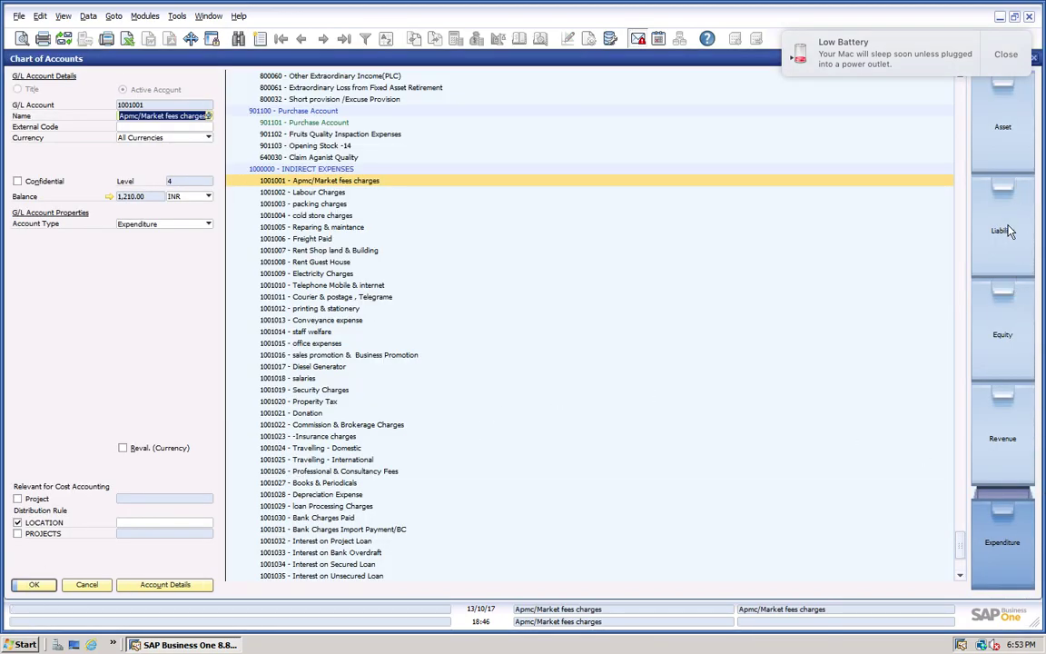
View the Revenue accounts in the chart of accounts and return to the Expenditure accounts
click(1001, 440)
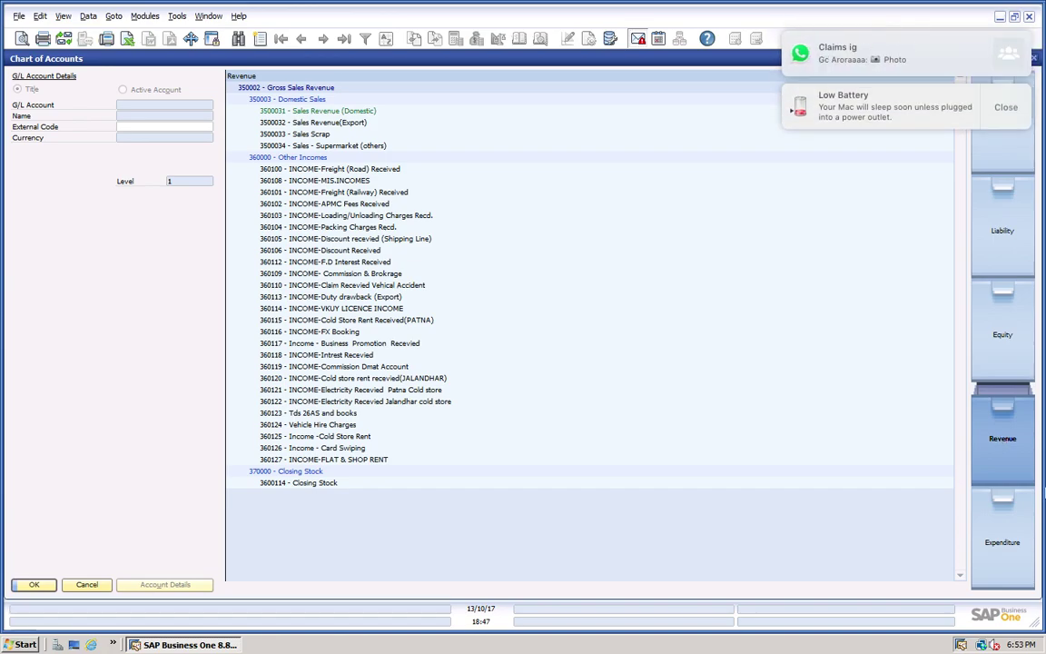
click(1003, 554)
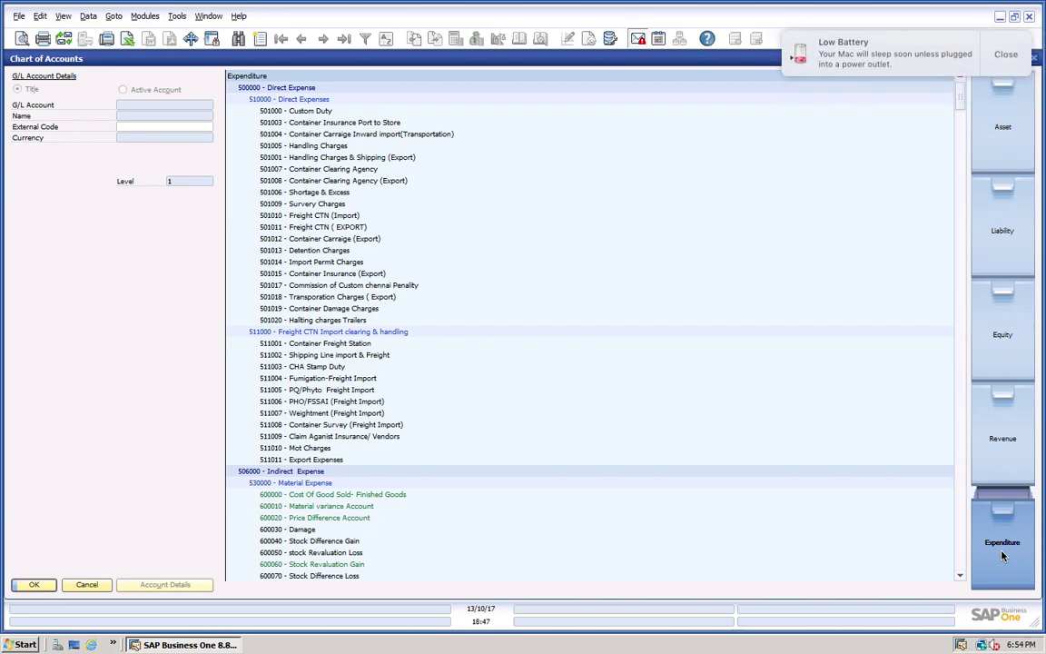
Open a new A/P Invoice from the purchasing functions
click(143, 17)
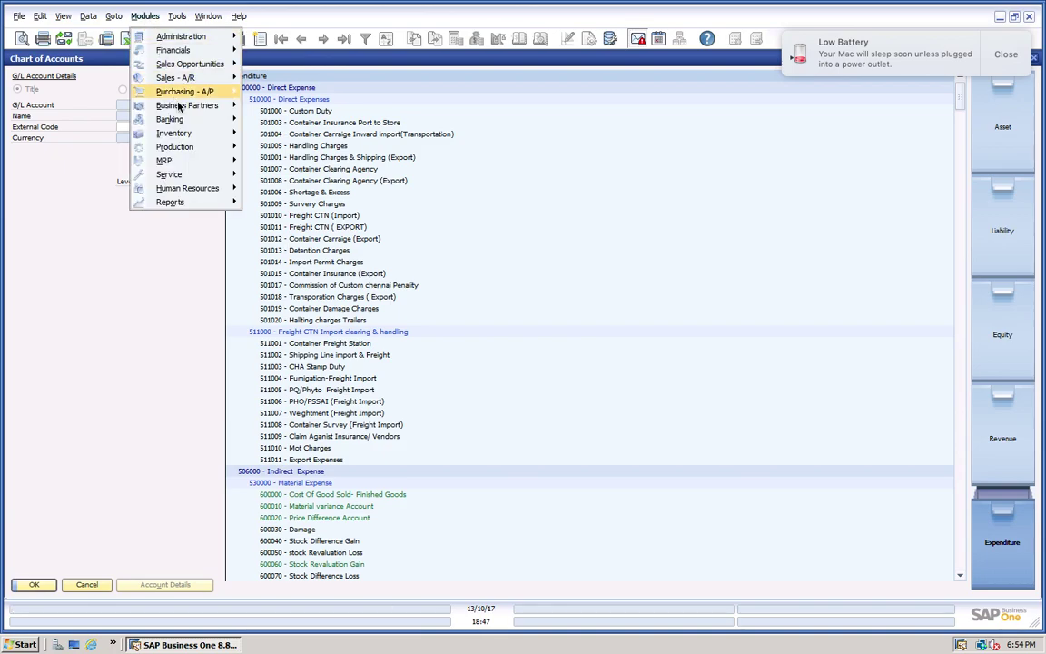
mouse_move(193, 91)
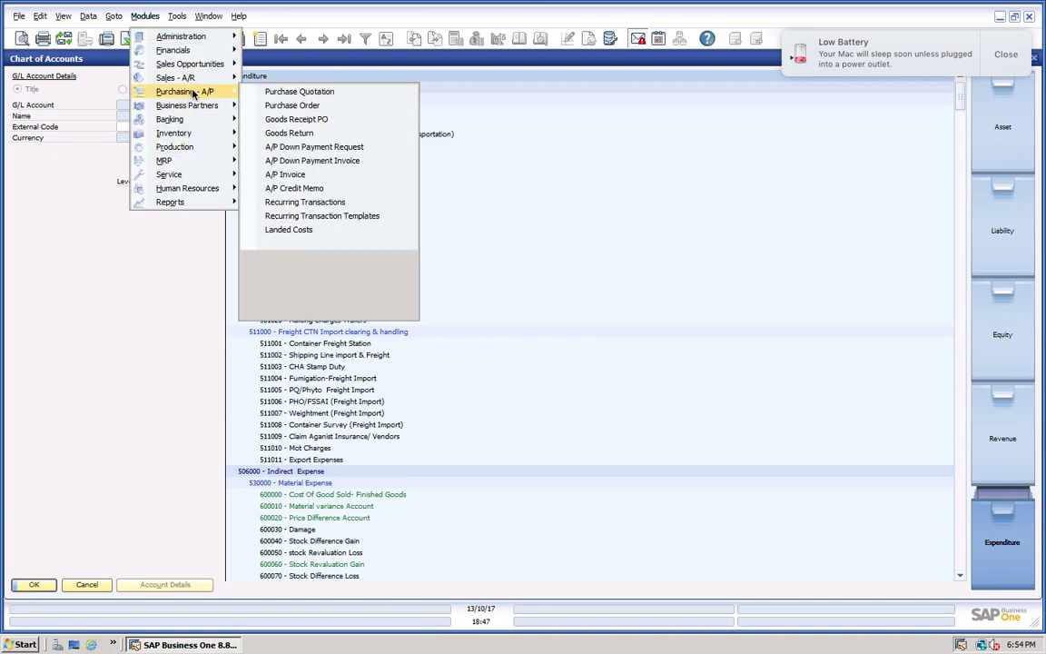
click(296, 176)
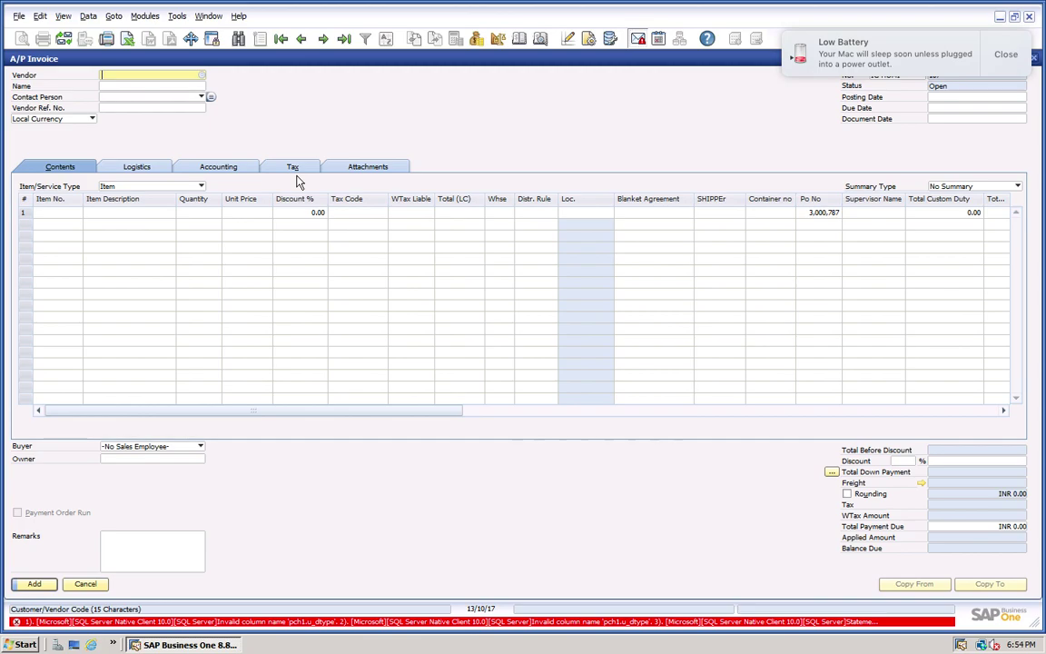
Choose ASTRON PACKAGING LTD as the invoice's vendor, searching the business partner list by BP name
key(Tab)
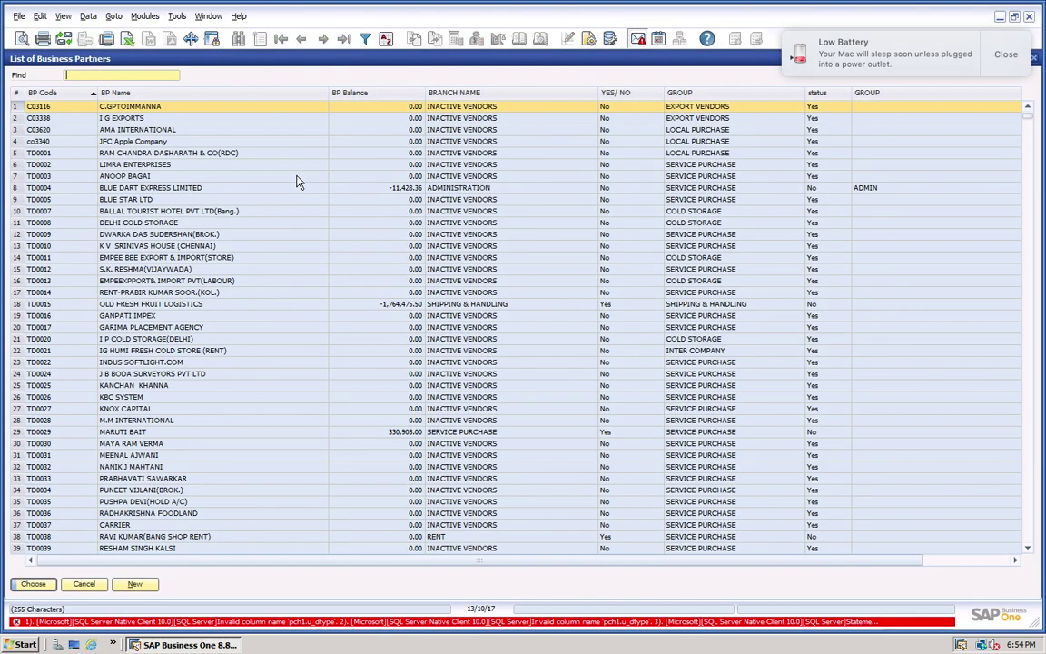
text(sp)
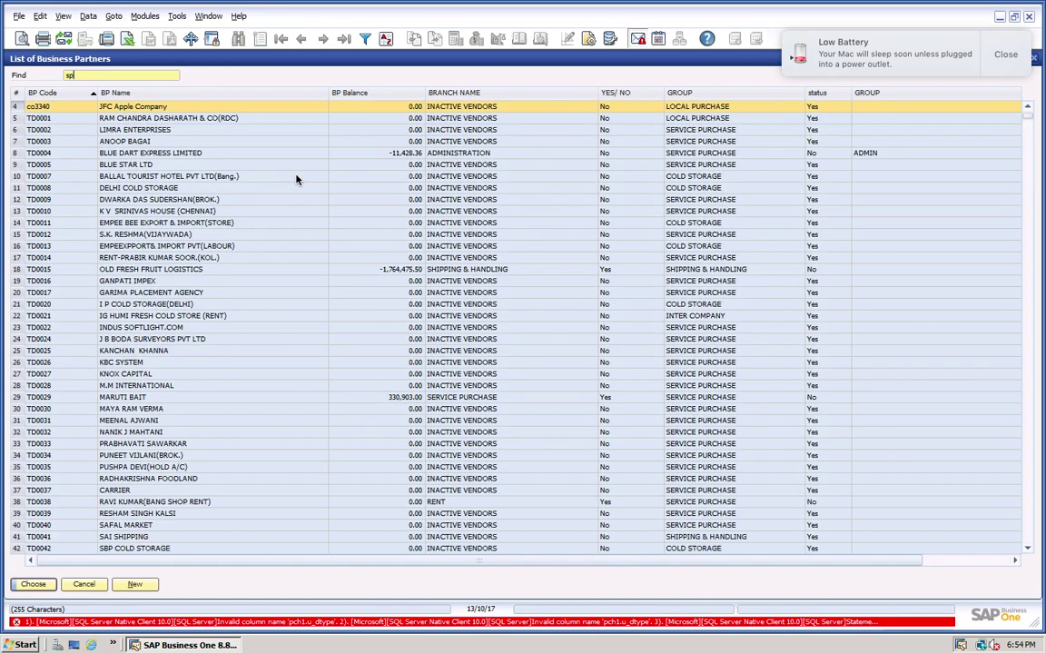
key(BackSpace)
key(BackSpace)
text(d)
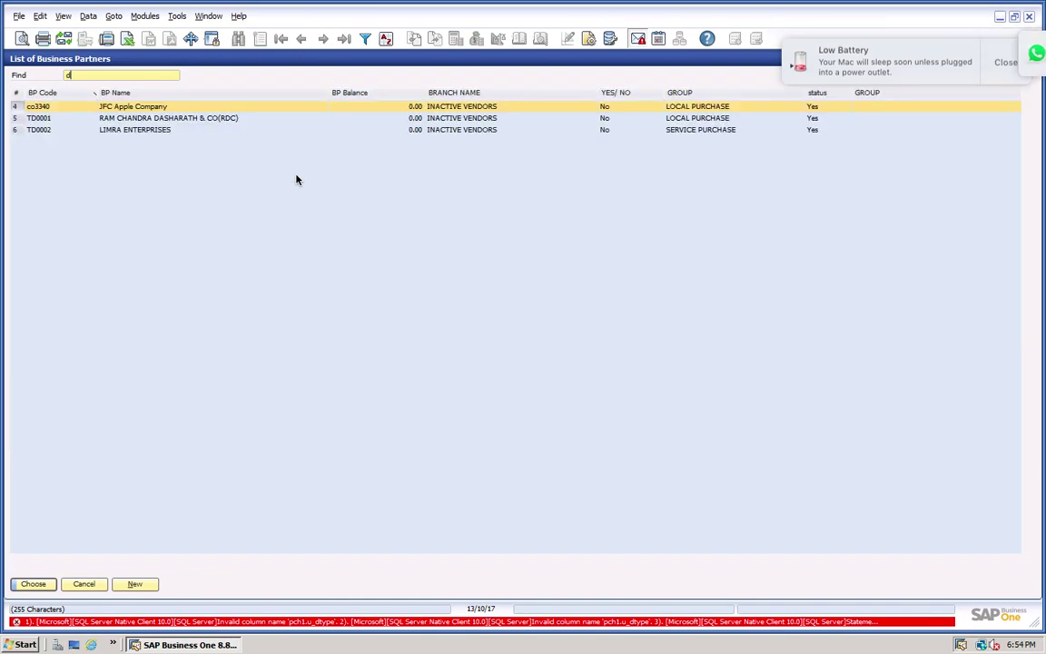
text(ip)
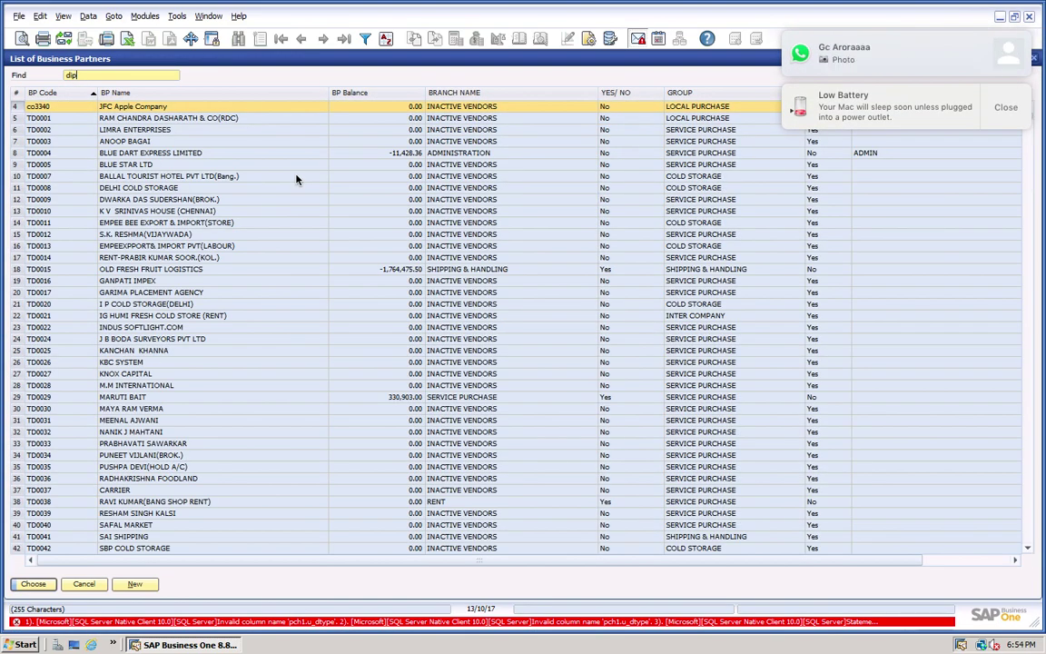
click(238, 93)
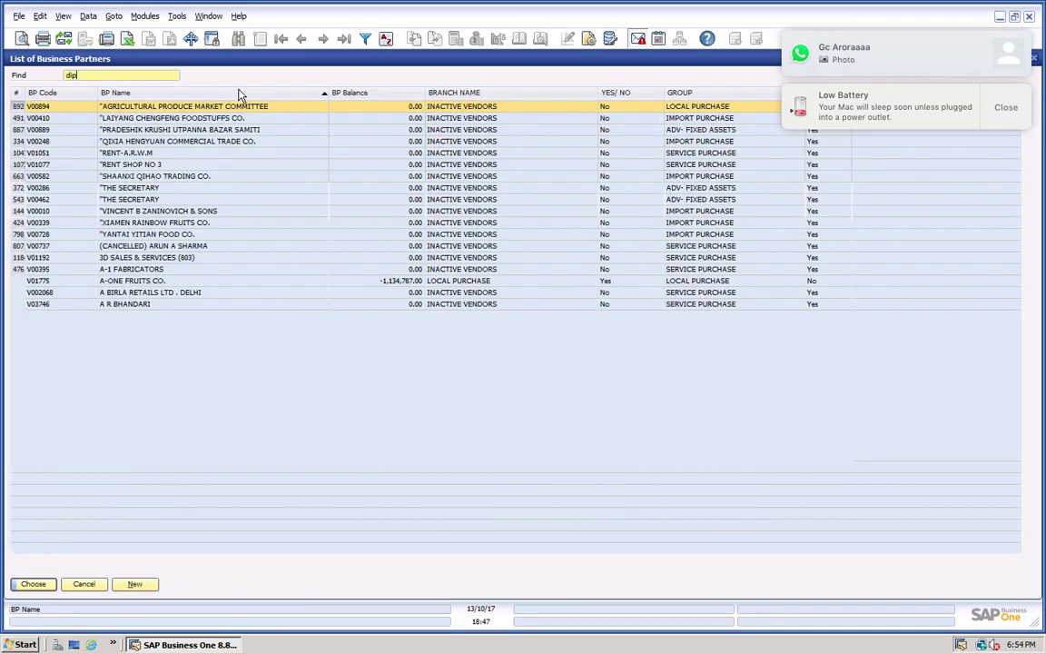
key(BackSpace)
key(BackSpace)
key(BackSpace)
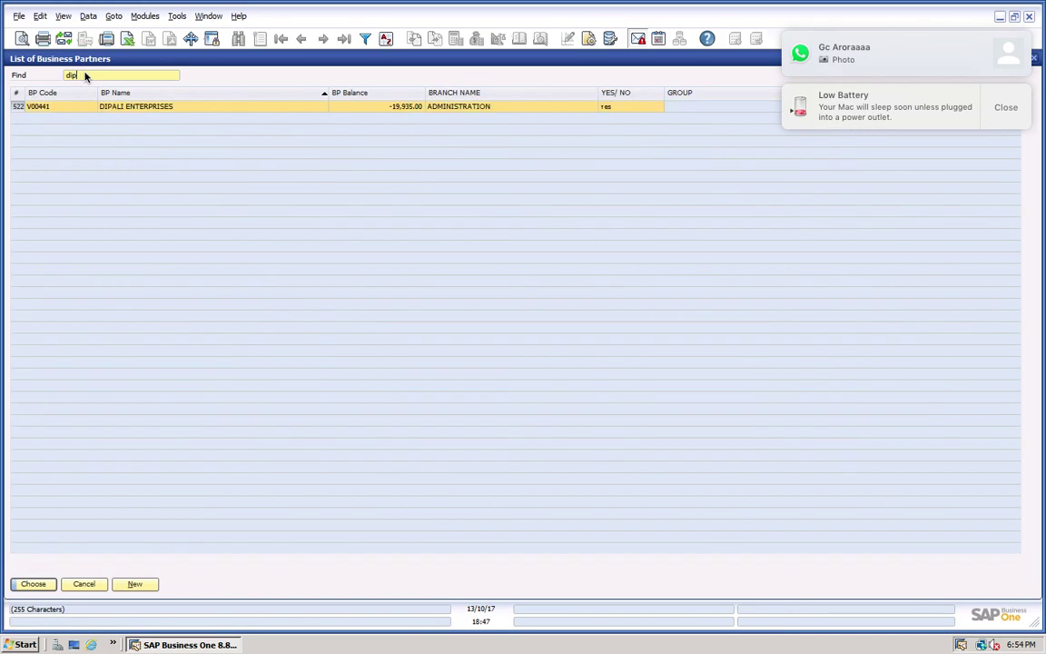
text(astro)
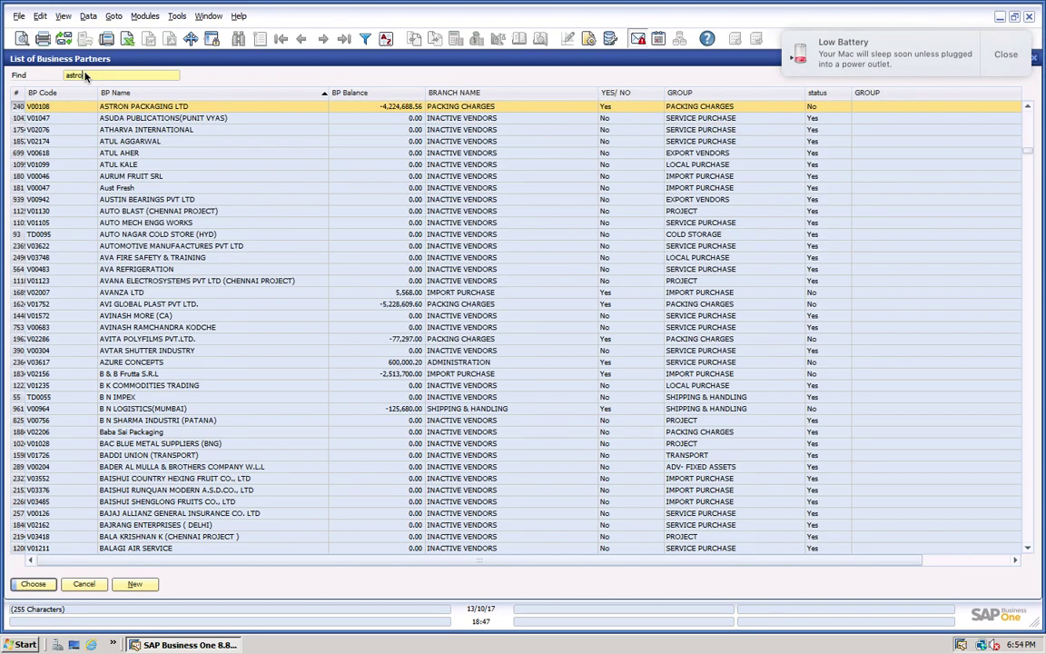
key(Return)
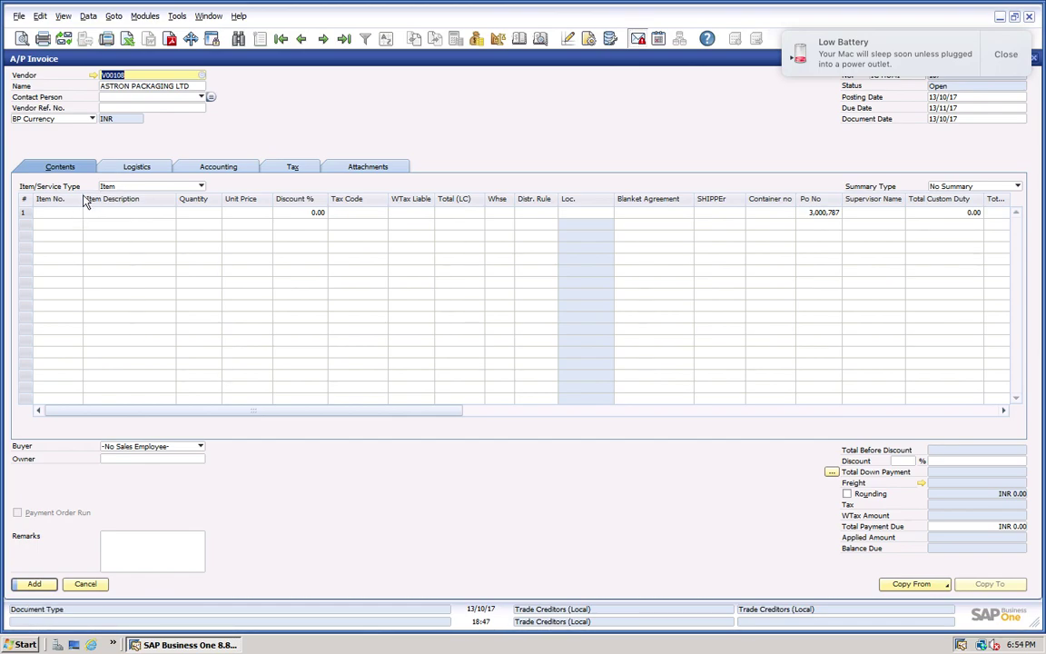
Switch the invoice to the Service type and assign the packing charges G/L account to the first row
right_click(52, 203)
click(118, 186)
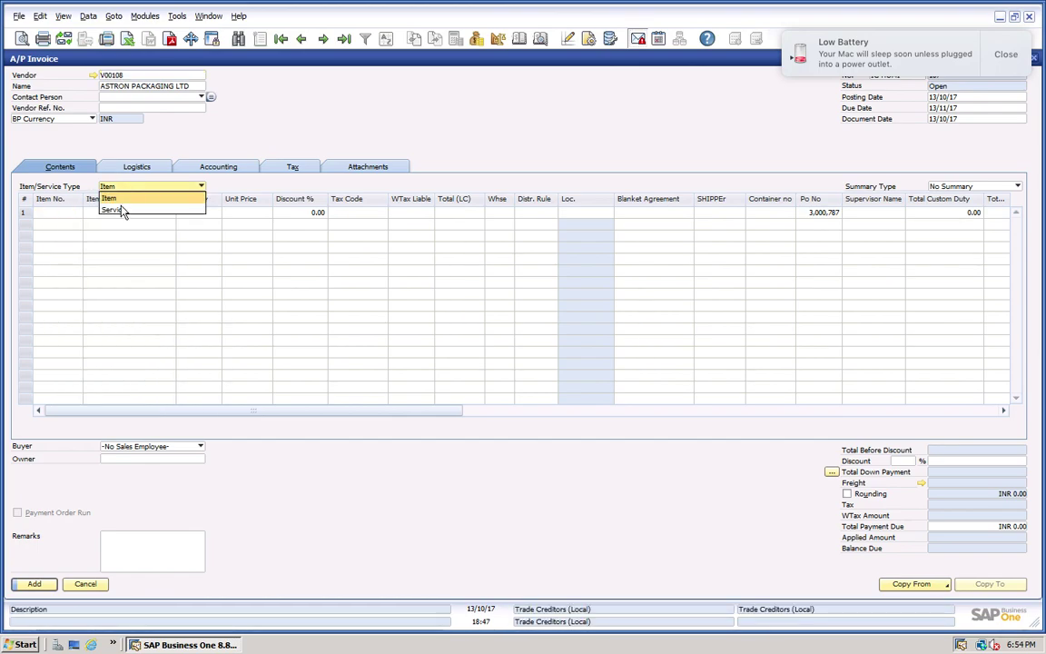
click(114, 210)
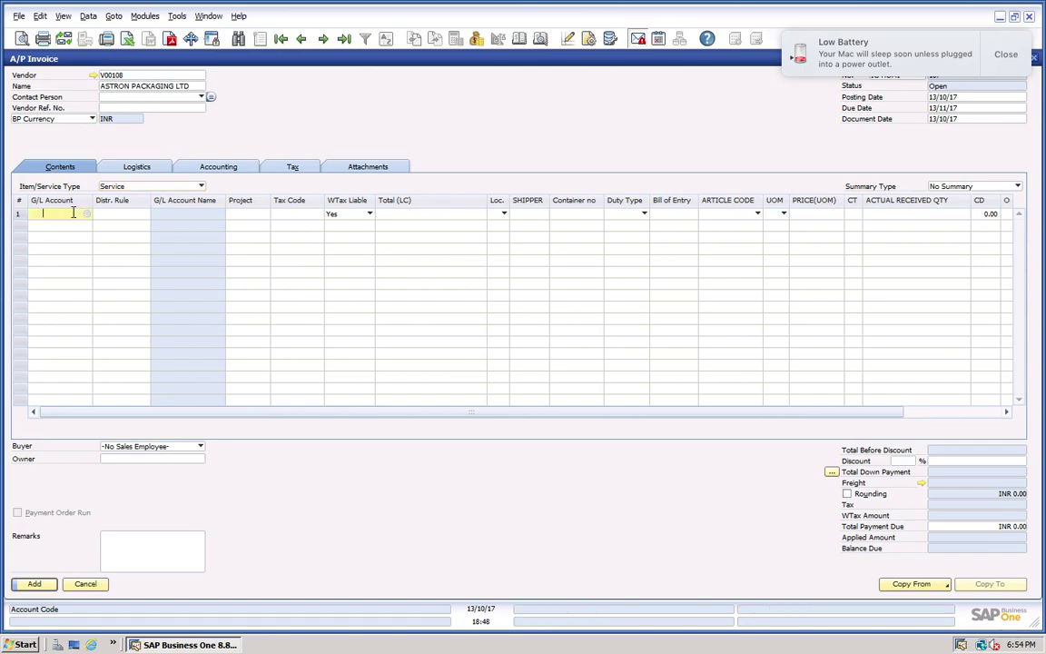
key(Tab)
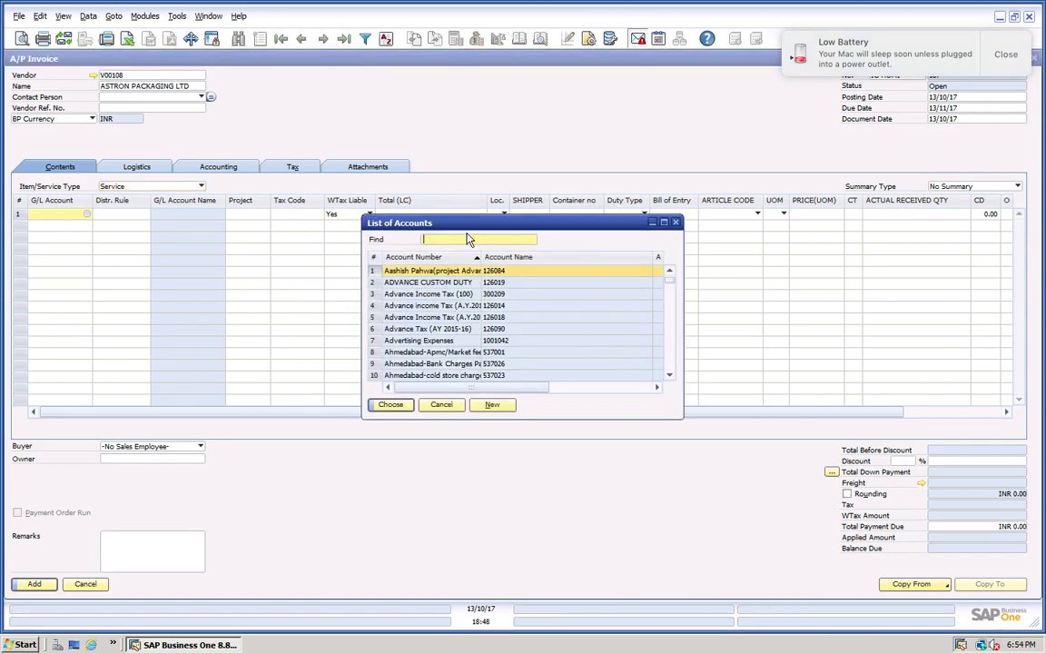
text(packing)
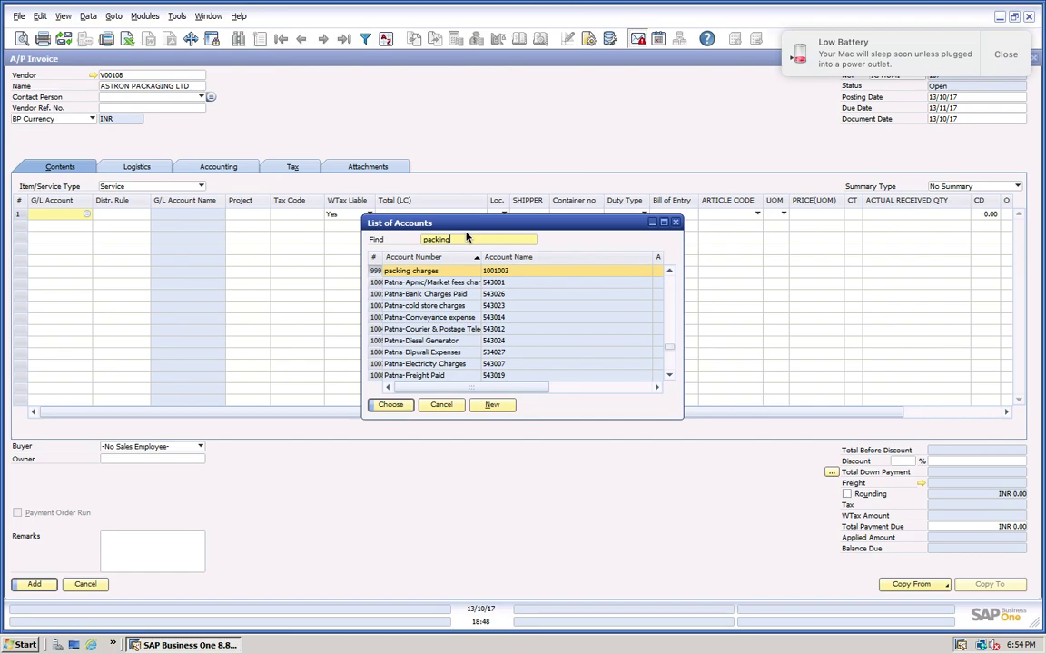
key(Return)
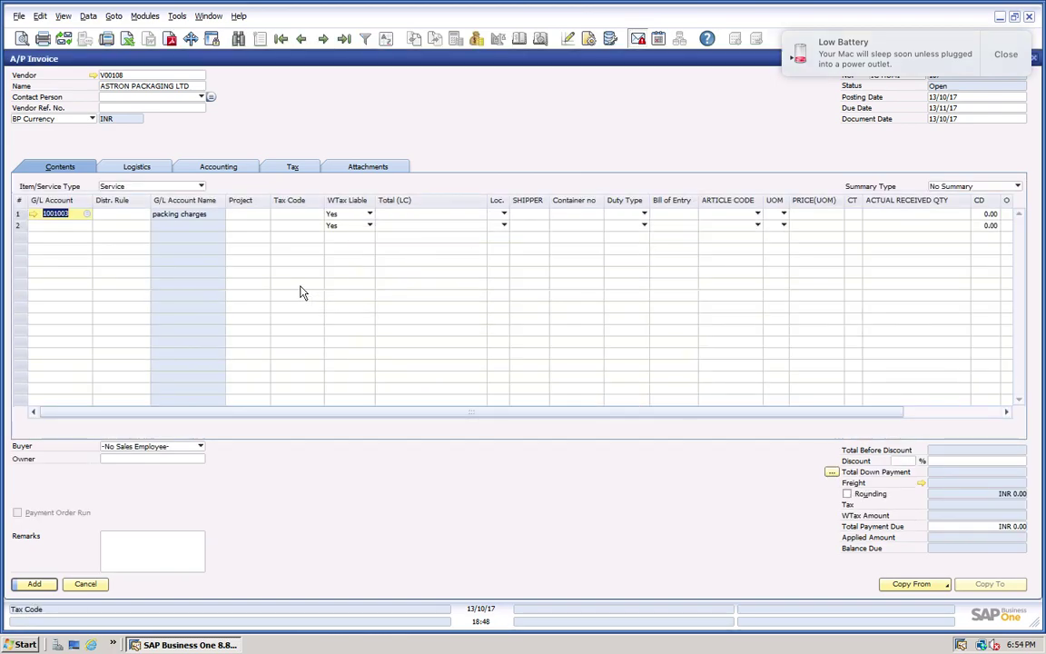
Turn off Project relevance for the packing charges account in the chart of accounts and save the change
click(118, 212)
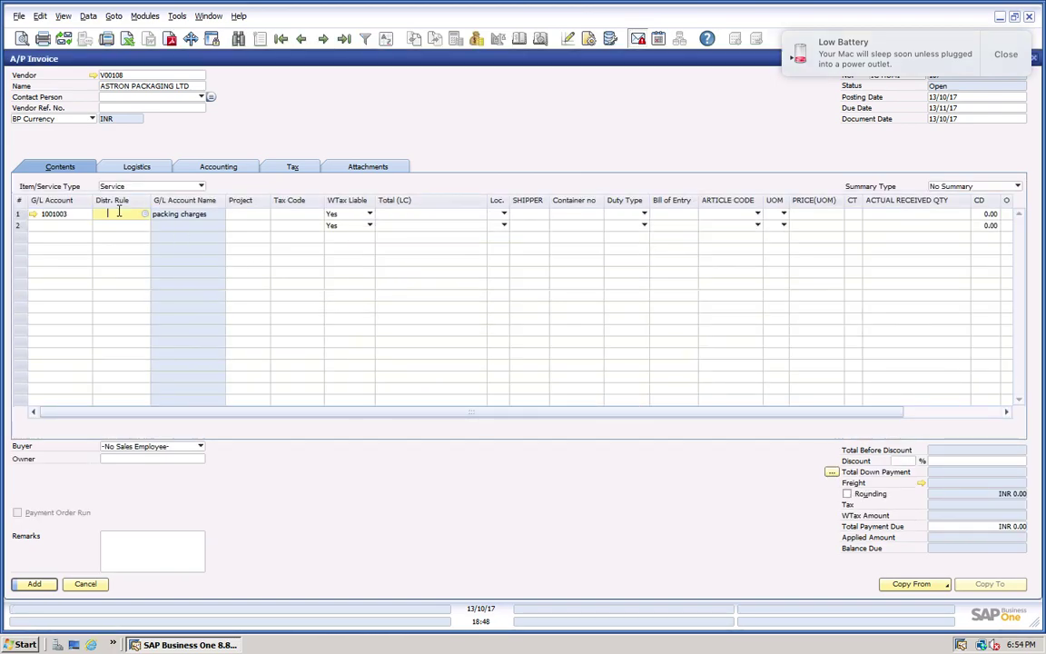
click(33, 214)
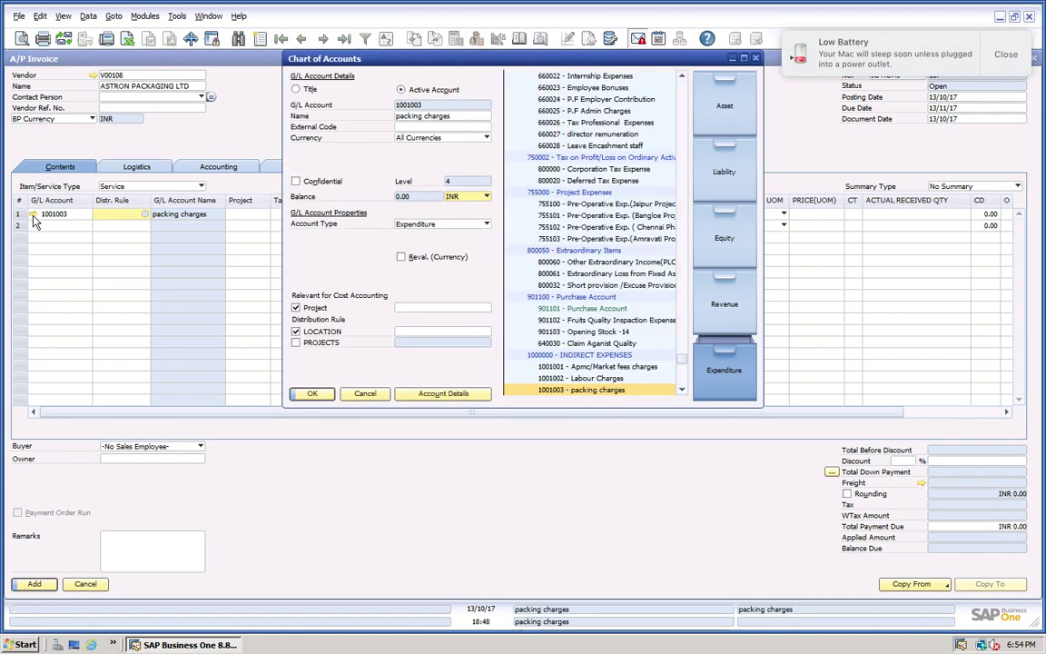
click(17, 498)
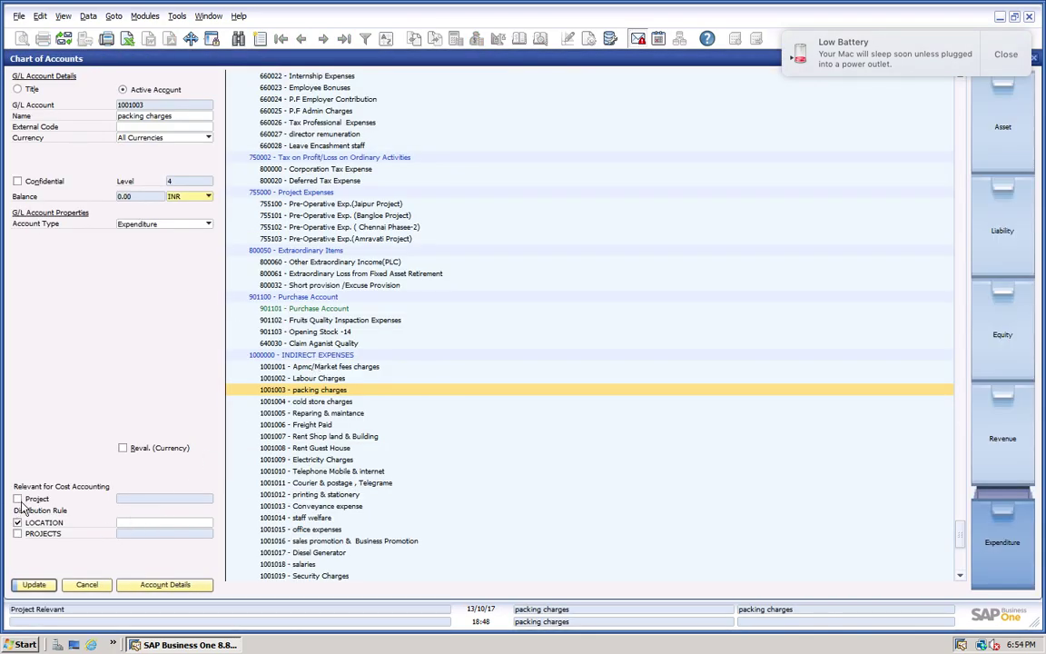
click(35, 585)
click(35, 584)
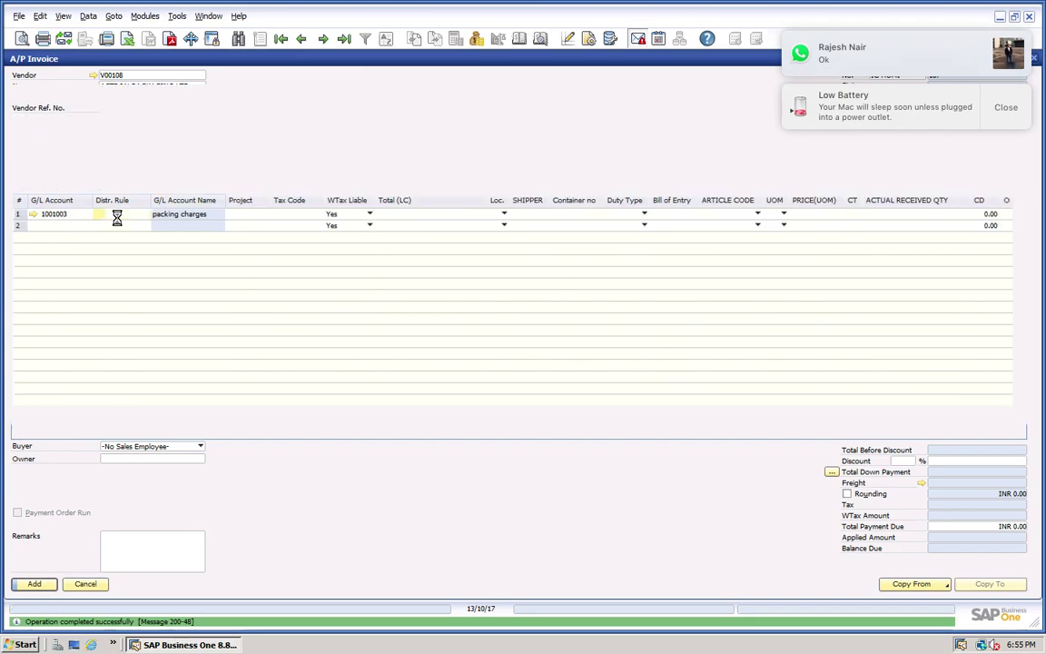
Assign the CS IGHUM distribution rule for the LOCATION dimension to the packing charges row
key(Tab)
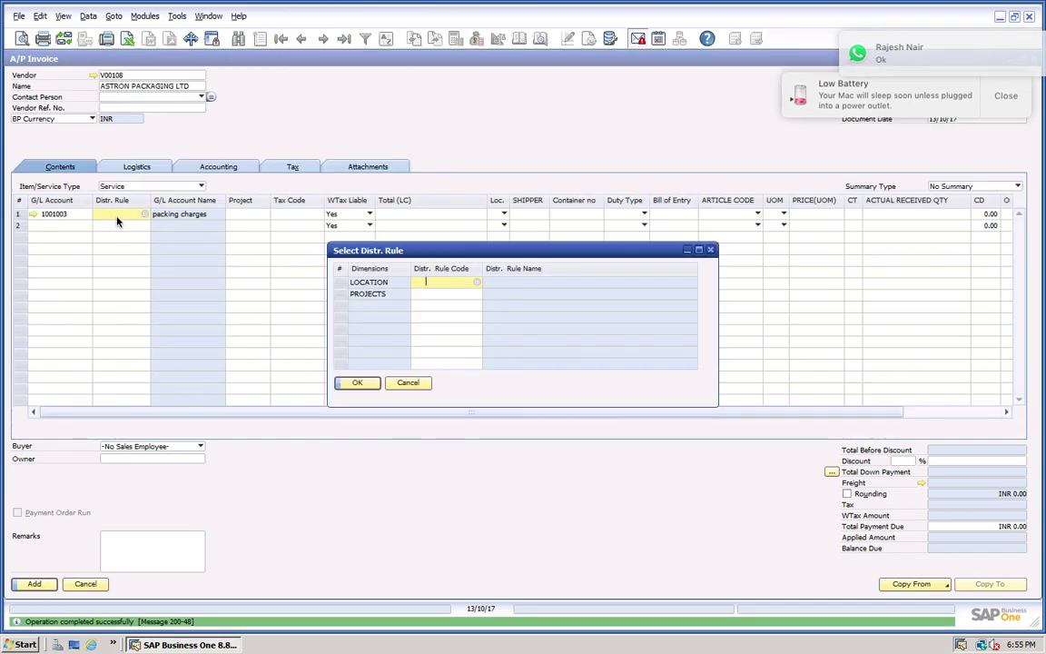
key(Tab)
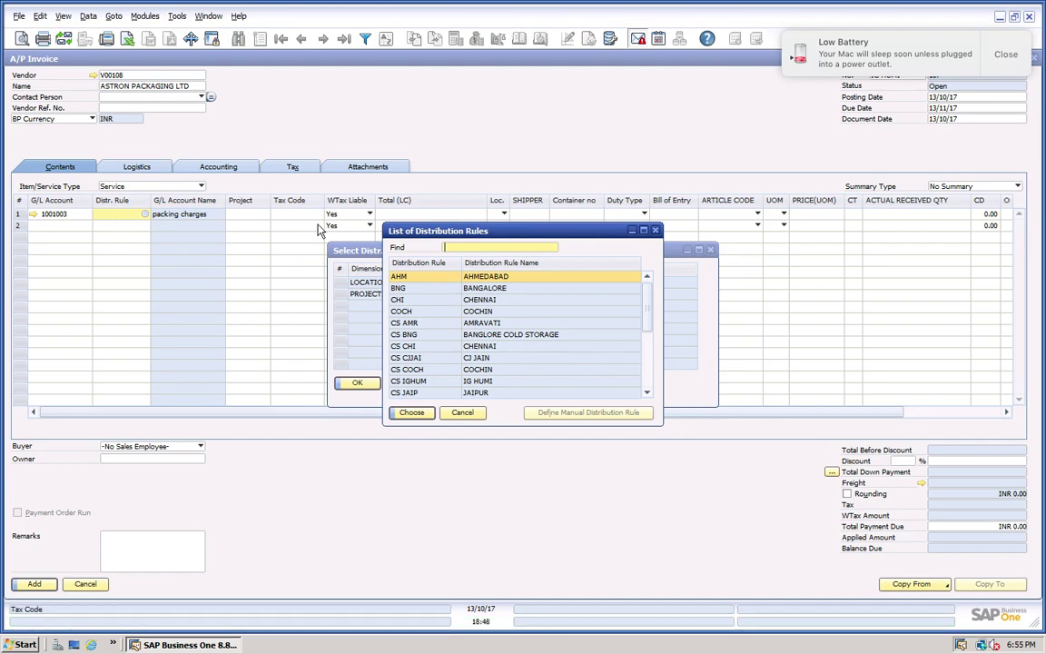
text(igh)
click(425, 383)
right_click(425, 383)
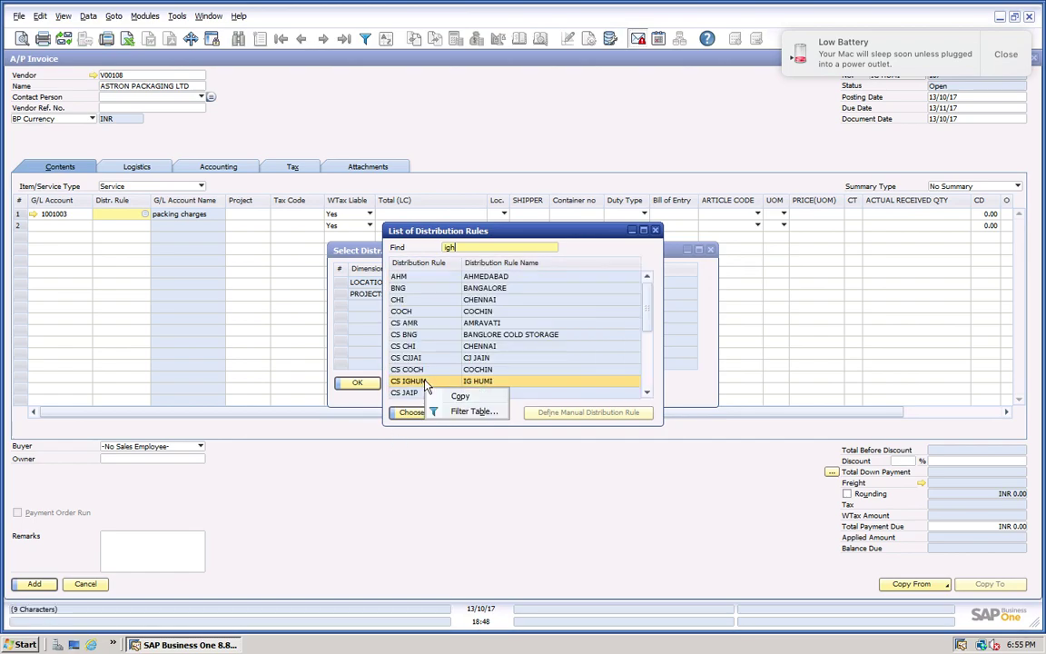
click(412, 413)
click(414, 414)
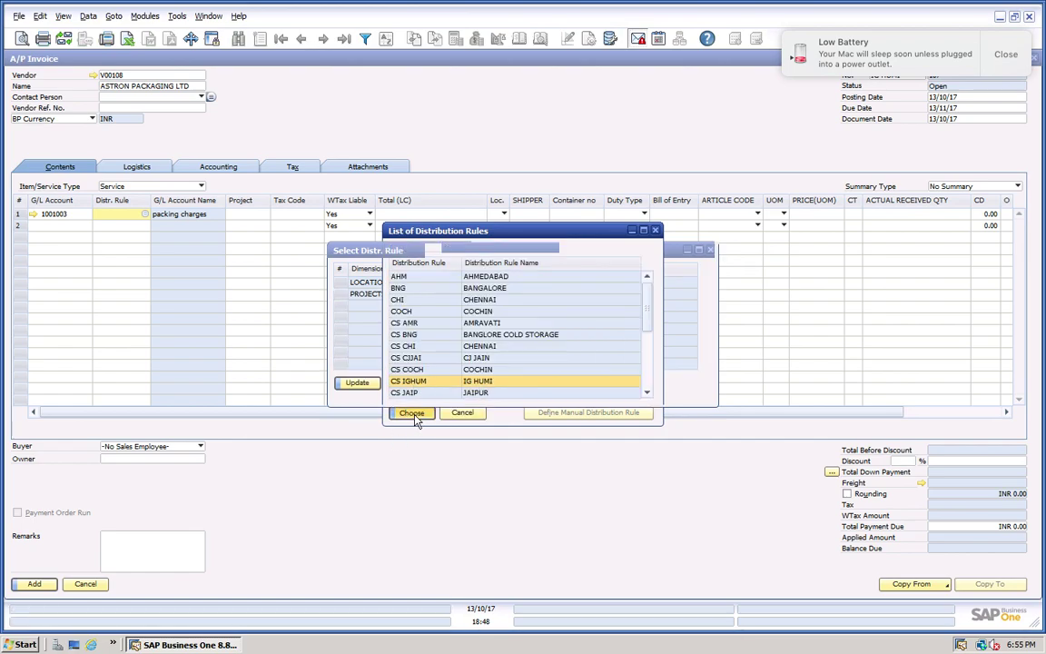
click(364, 382)
click(366, 386)
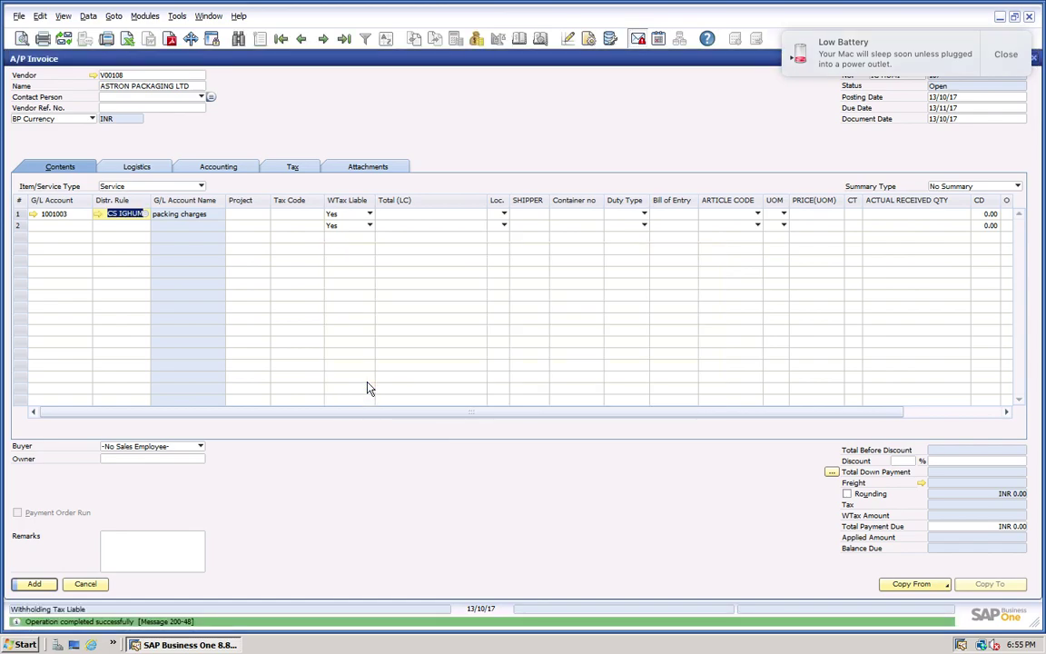
Set the packing charges row's total to INR 10,000
click(421, 213)
text(0000)
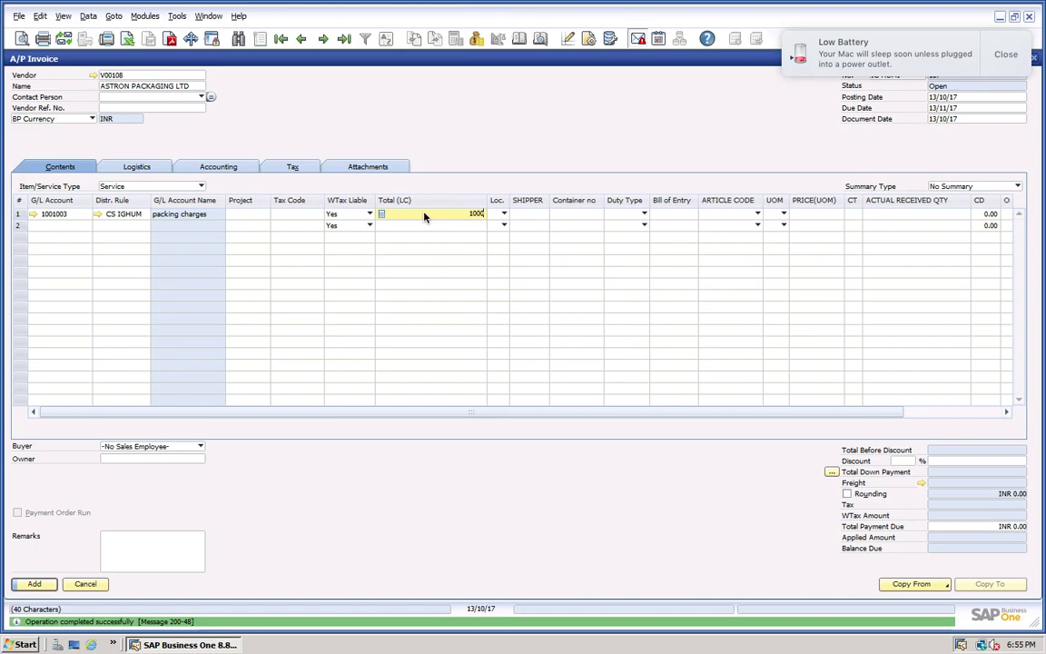
key(Tab)
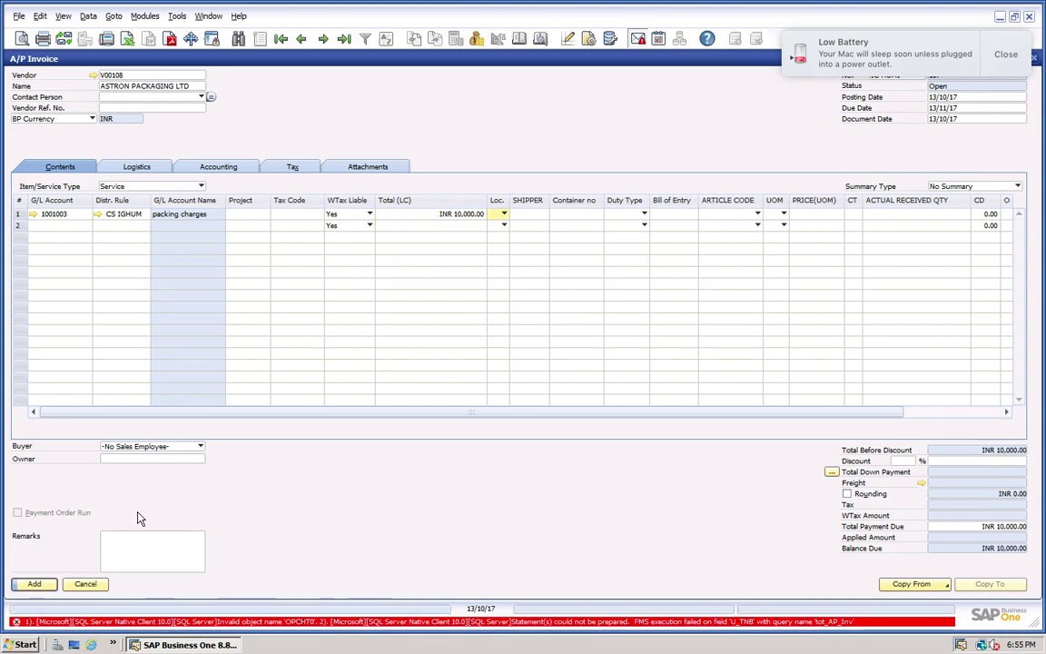
Try to add the invoice, looking up a withholding tax code in the Withholding Tax Table
click(36, 585)
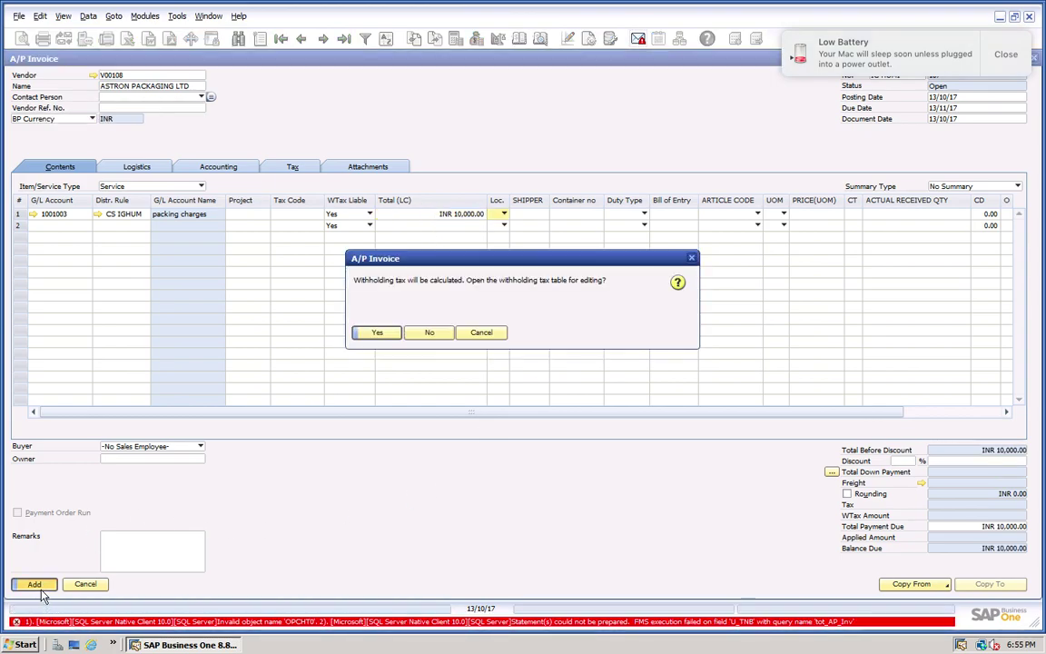
click(375, 333)
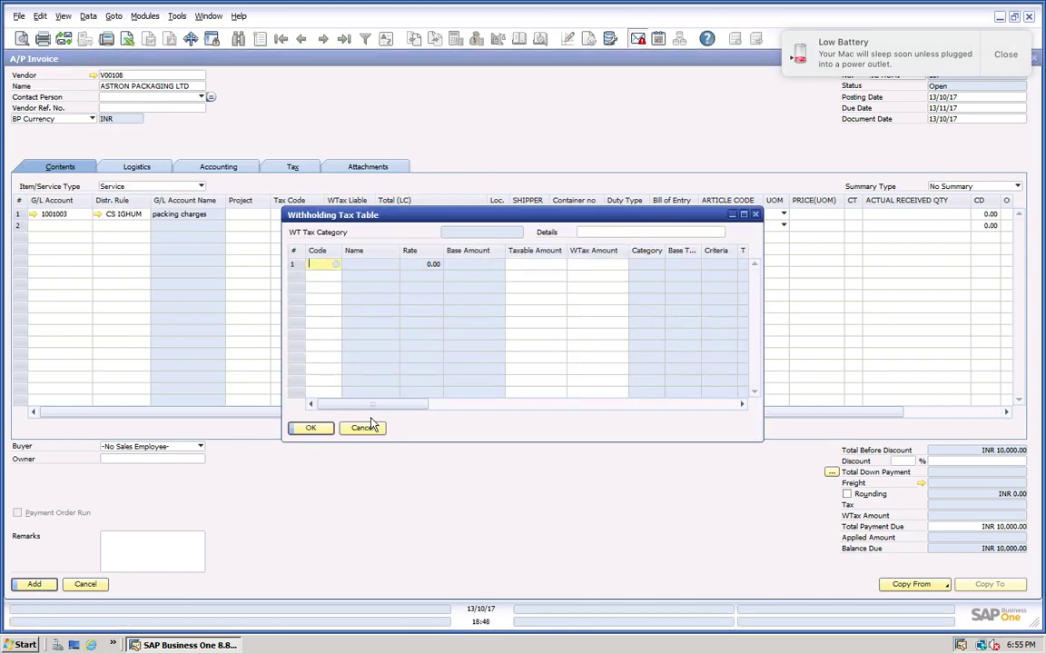
key(Tab)
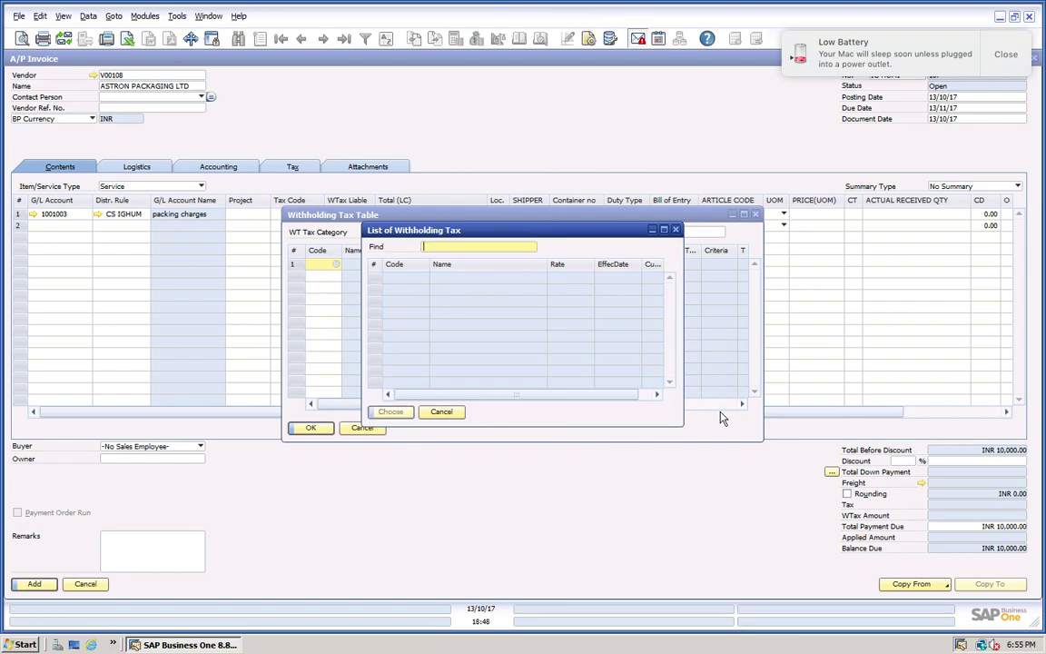
click(443, 411)
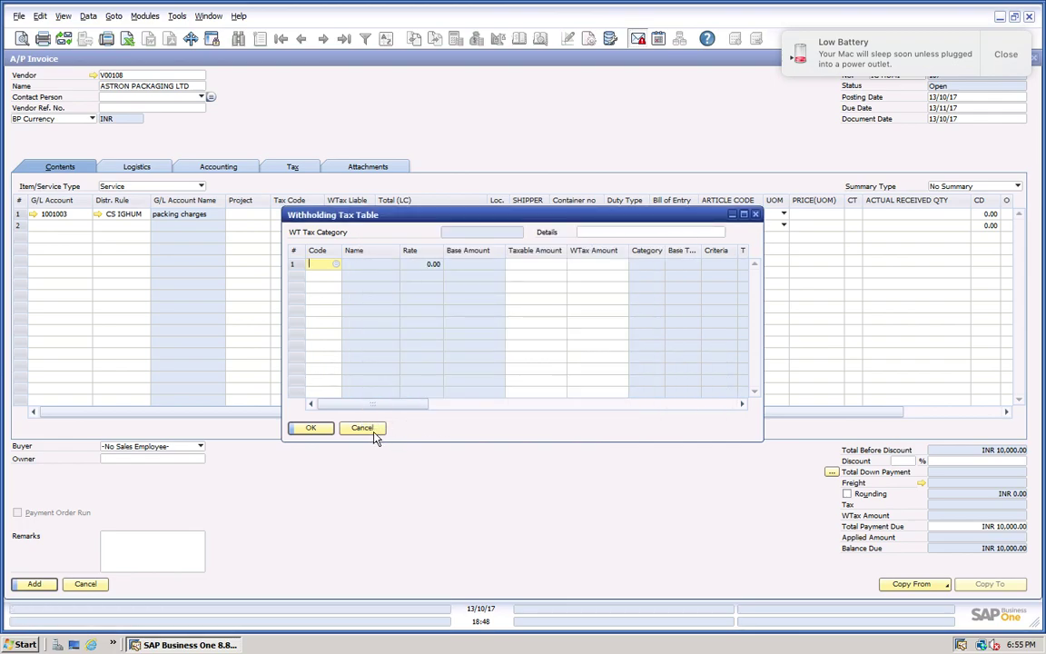
click(366, 427)
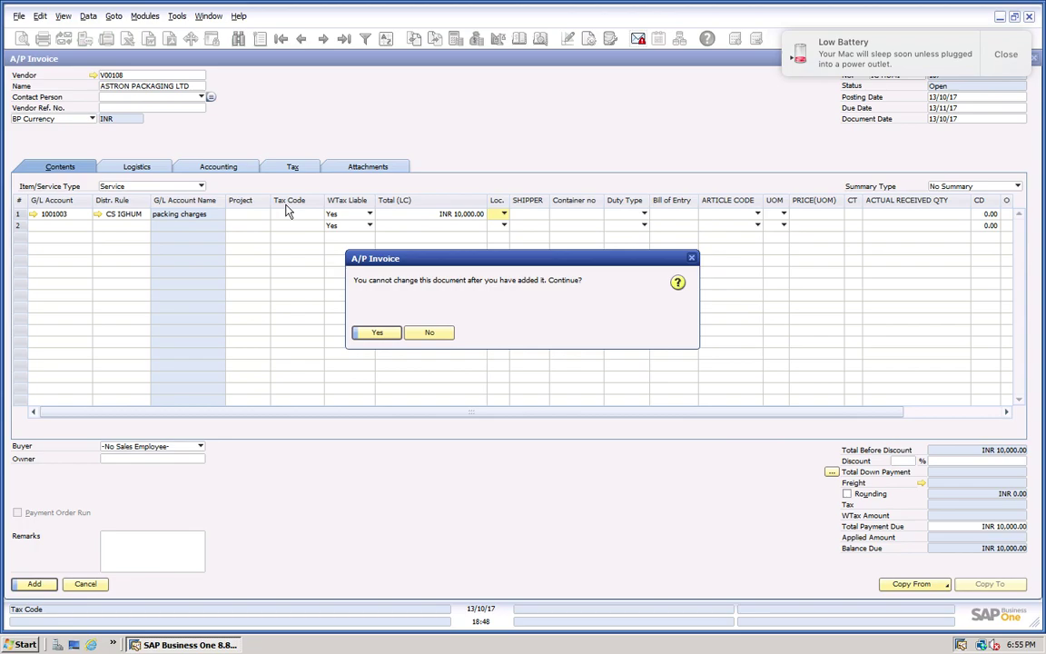
click(429, 333)
Assign the CGST 9 tax code to the packing charges row
key(Tab)
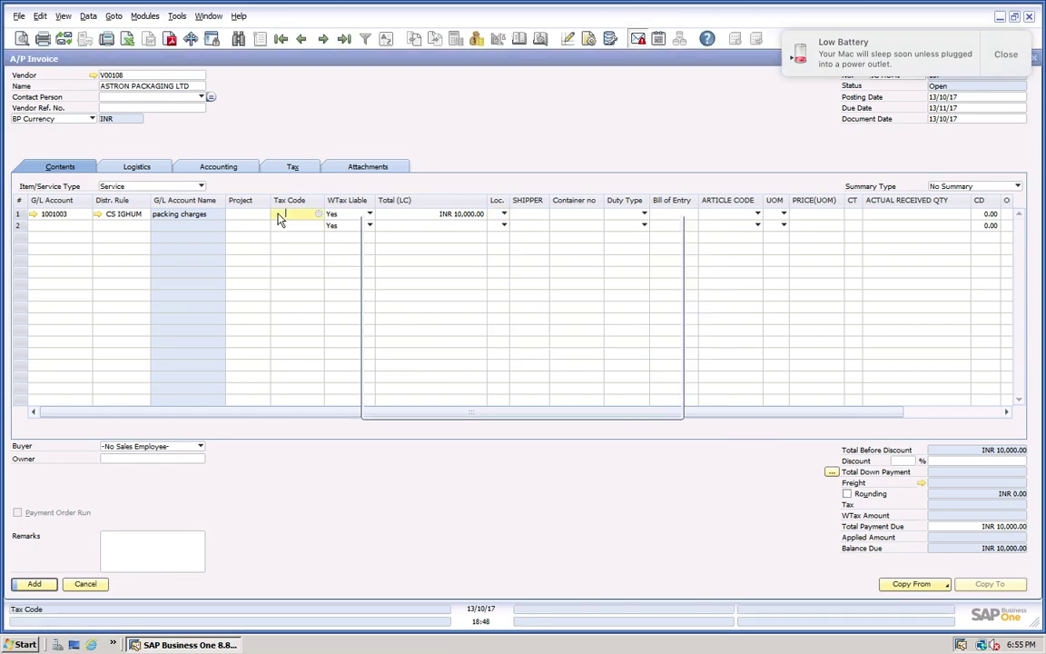
key(Down)
key(Down)
key(Down)
key(Down)
key(Down)
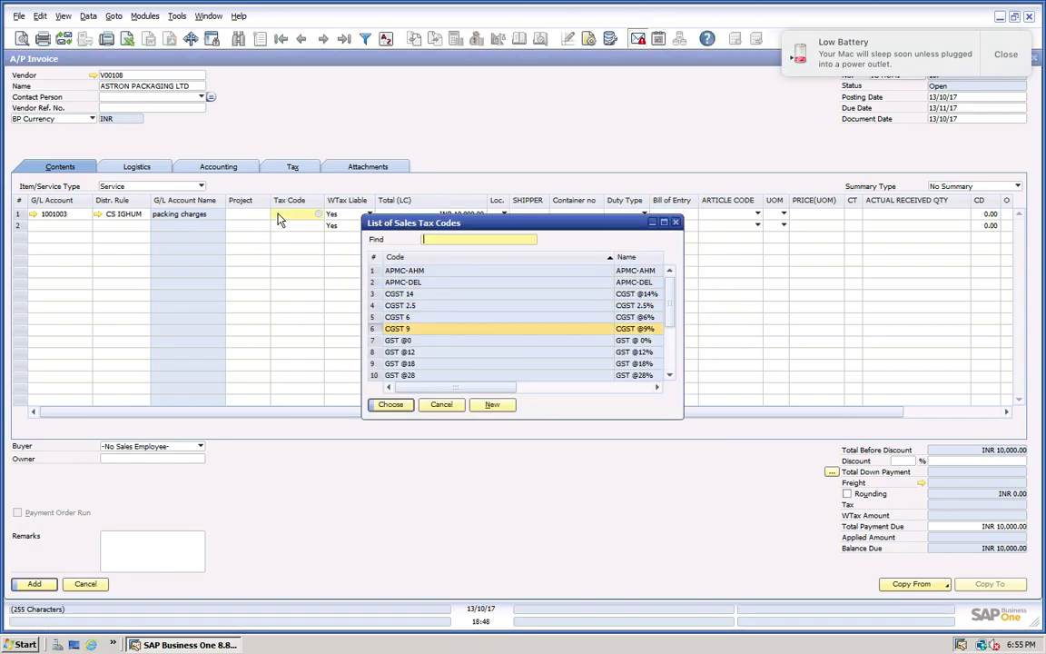
key(Return)
Try to add the invoice with its tax code, opening the Withholding Tax Table and dismissing it
click(46, 584)
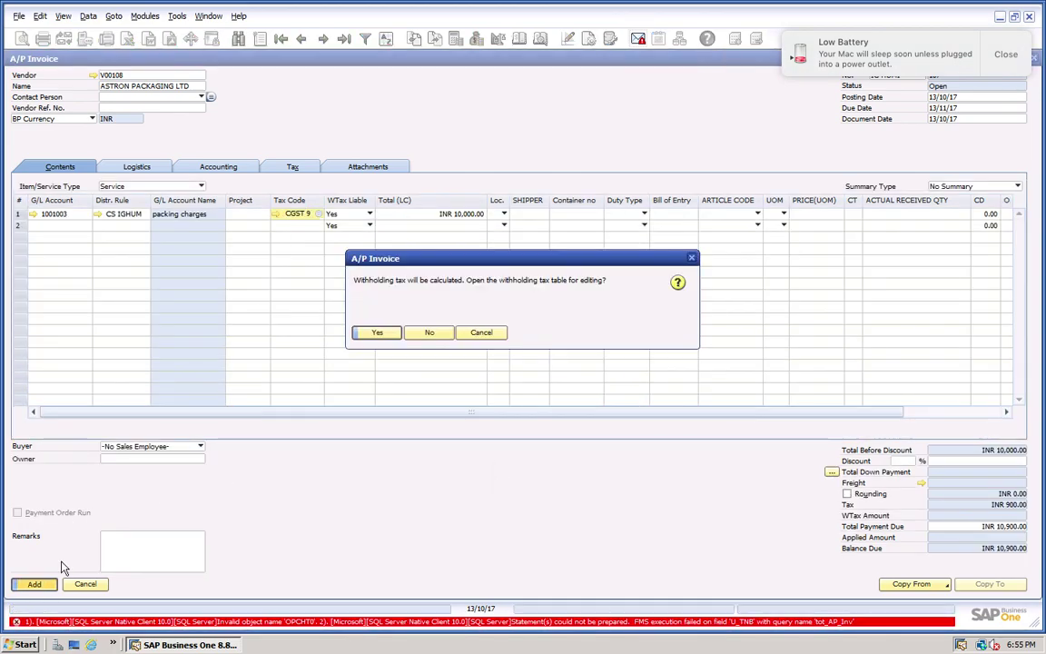
click(377, 333)
click(363, 426)
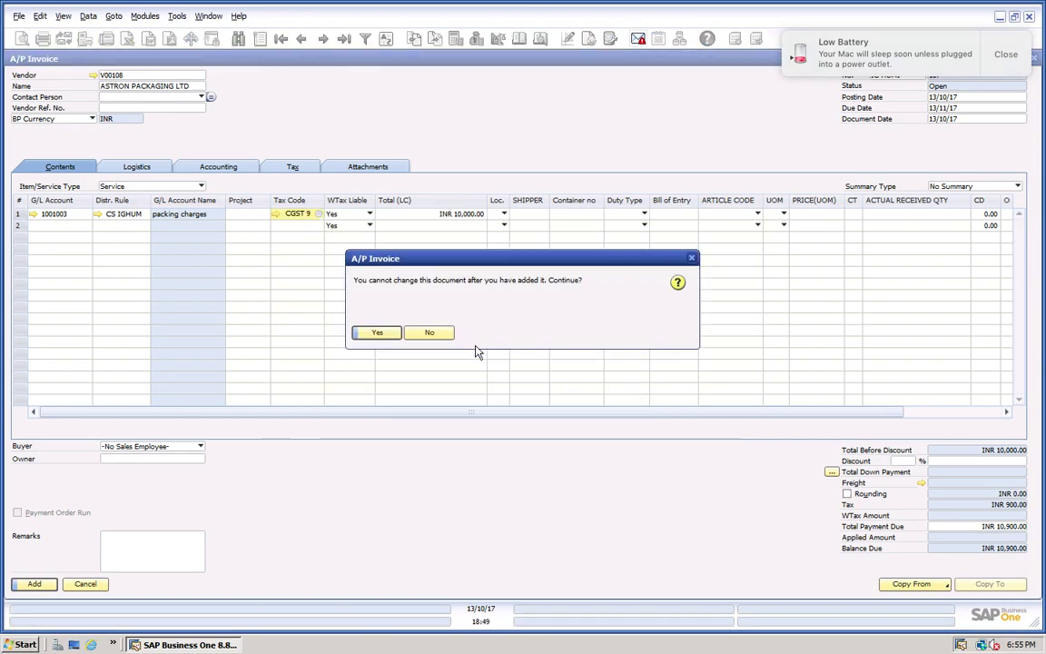
click(436, 332)
Set WTax Liable to No on the packing charges row and try to add the invoice, dismissing the Withholding Tax Table
click(355, 225)
click(346, 237)
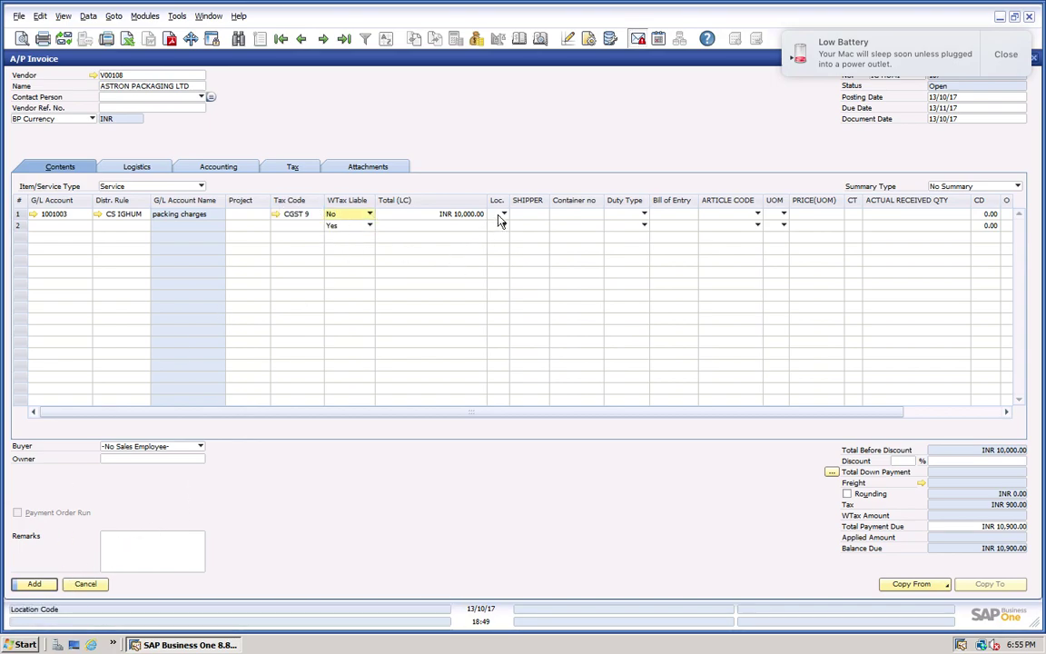
click(33, 584)
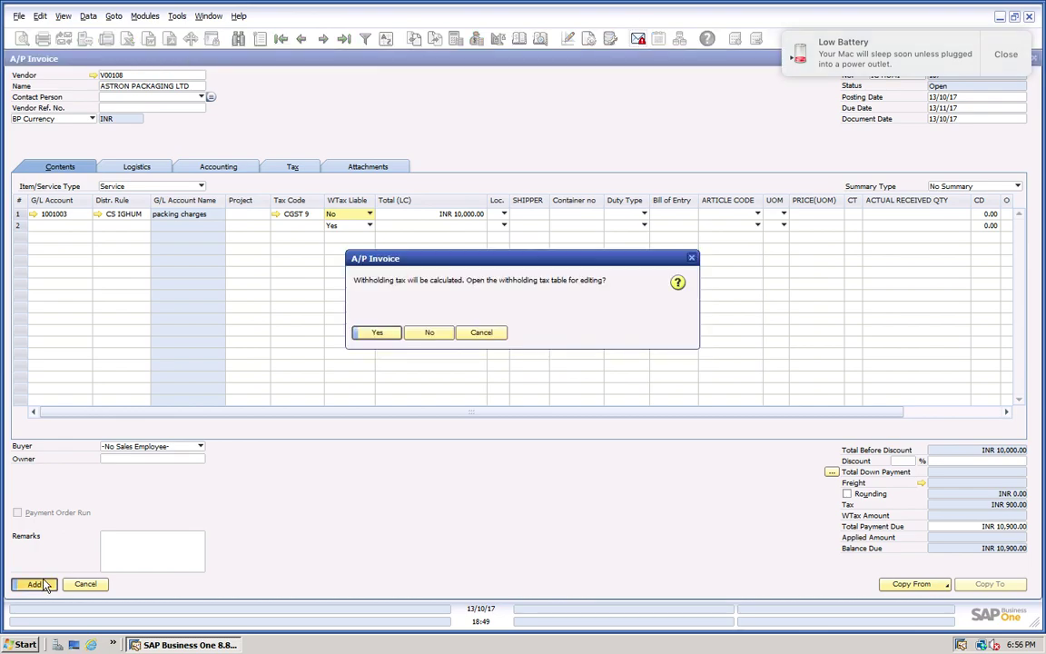
click(380, 333)
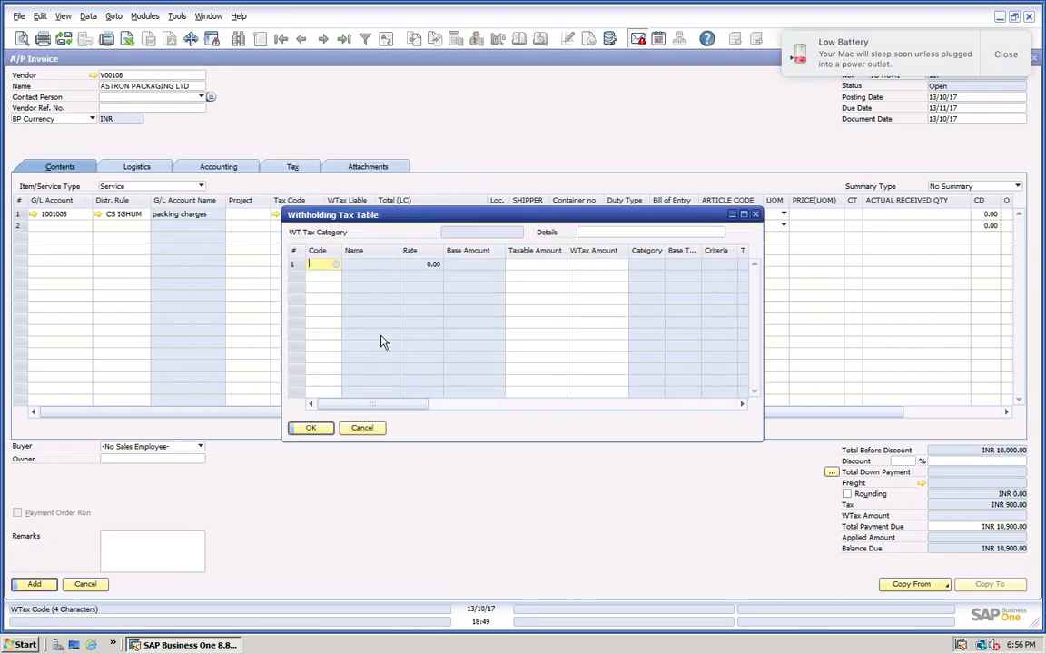
click(365, 427)
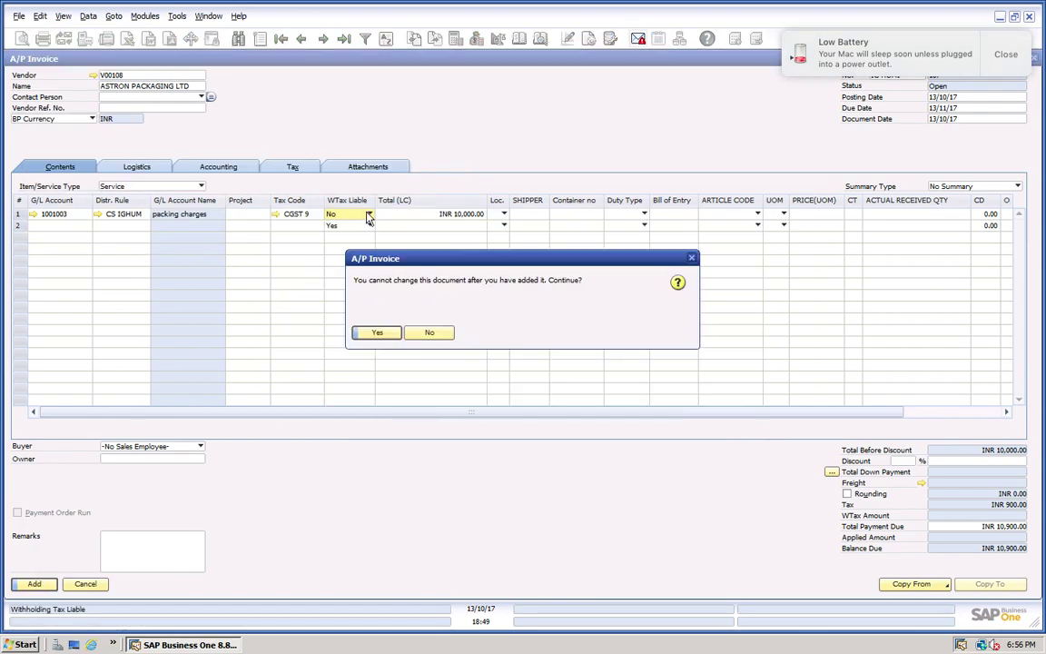
click(420, 333)
Set WTax Liable to No on the invoice's empty second row
click(361, 225)
click(349, 239)
click(351, 233)
click(350, 249)
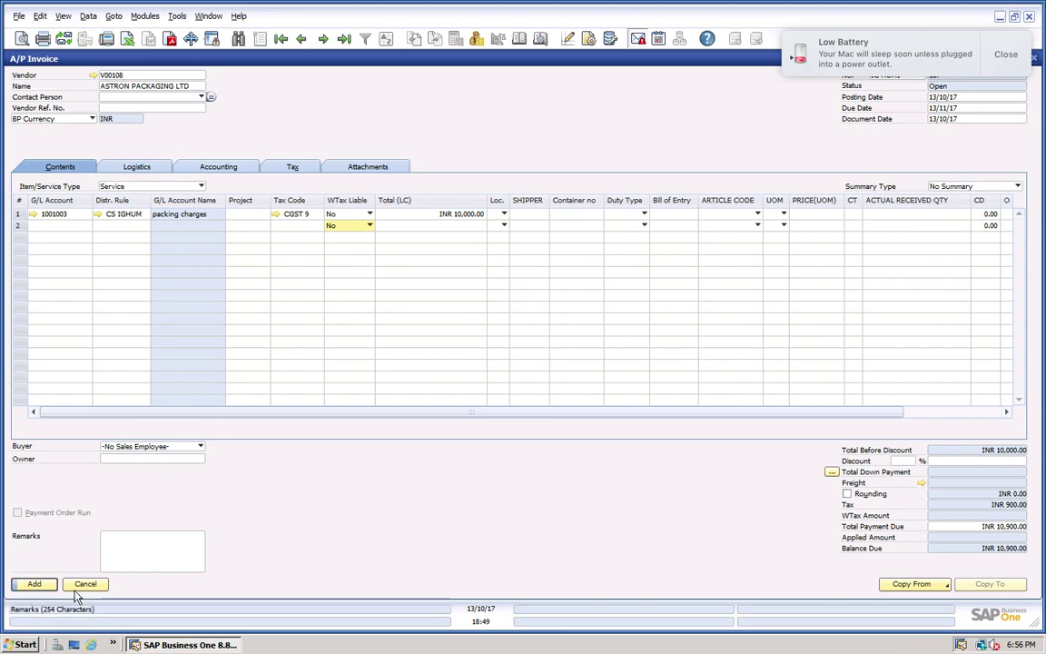
Try to add the invoice again, looking through the List of Withholding Tax without choosing a code
click(39, 588)
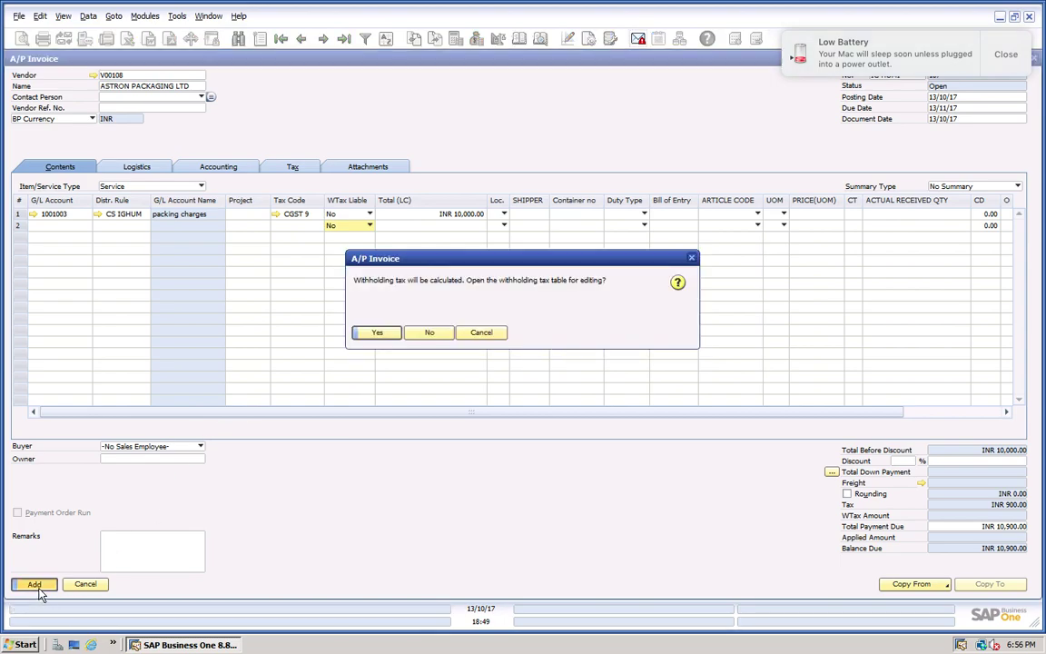
click(380, 333)
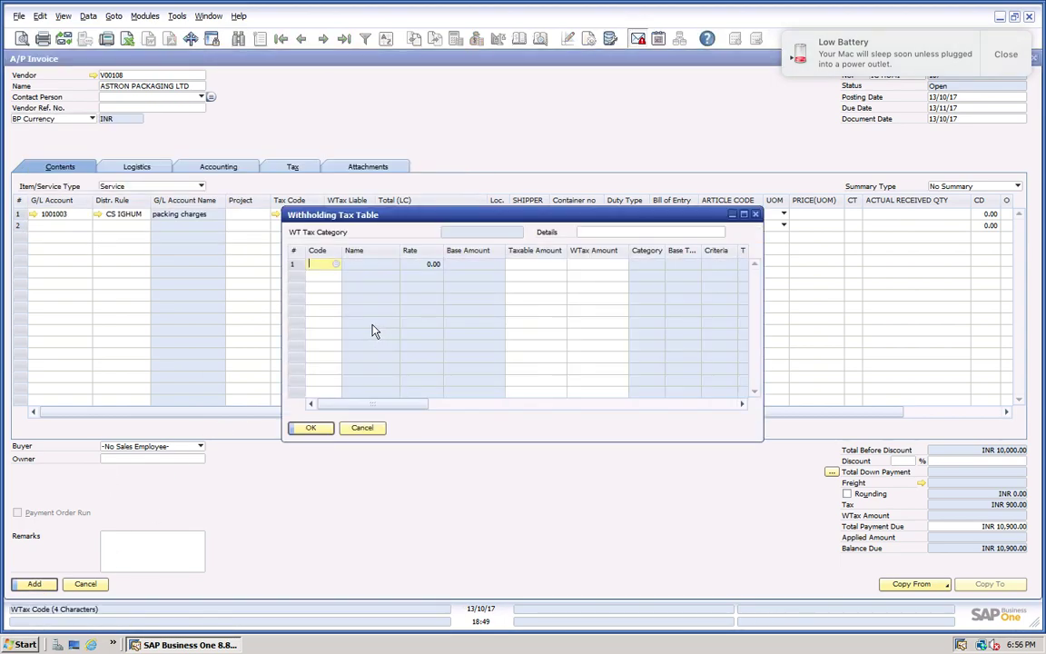
click(336, 265)
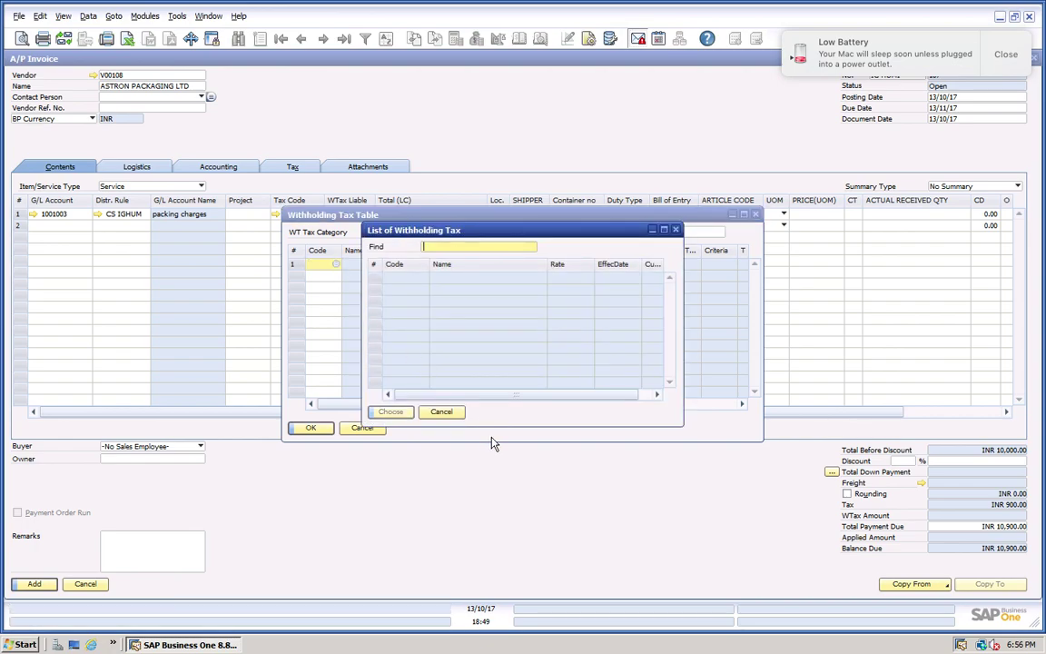
click(437, 413)
click(374, 429)
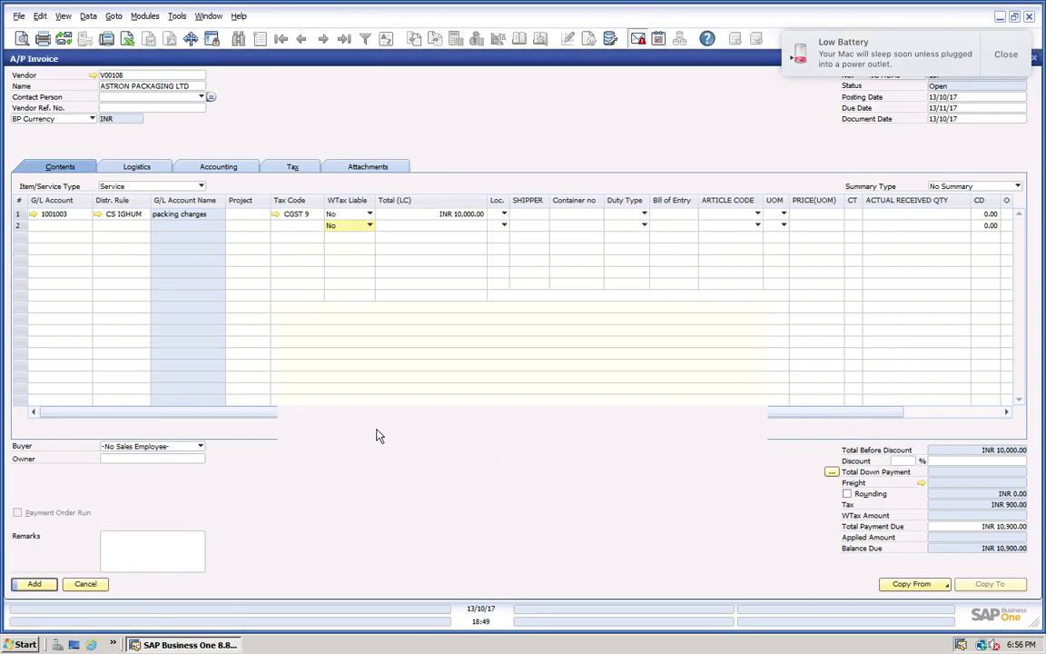
click(390, 336)
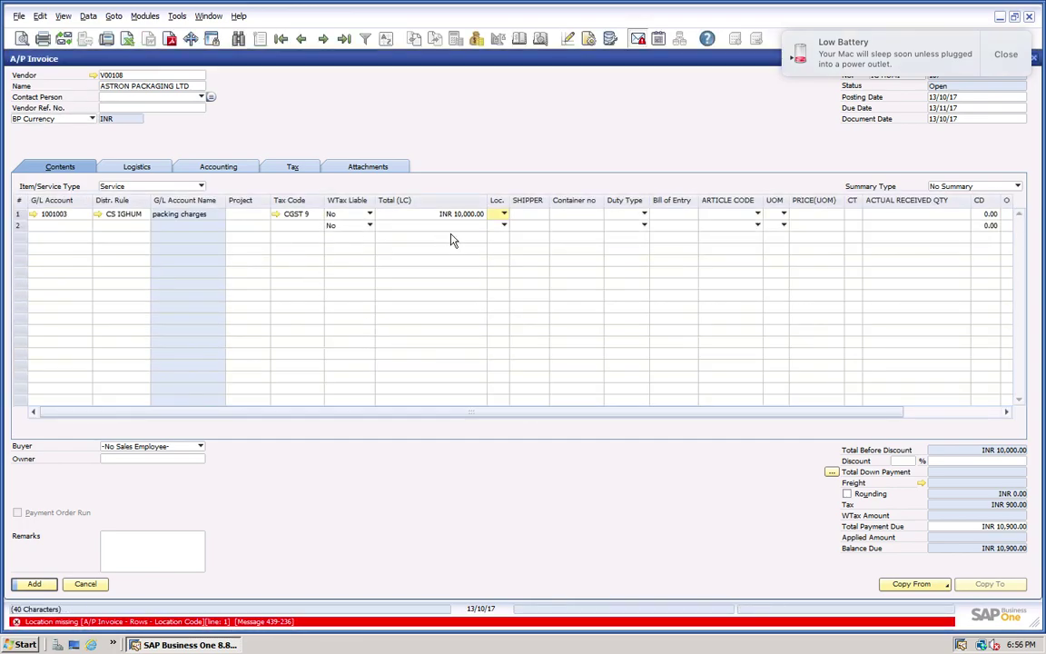
Set the packing charges row's location to Navi Mumbai and add the invoice, leaving the Withholding Tax Table blank
click(501, 214)
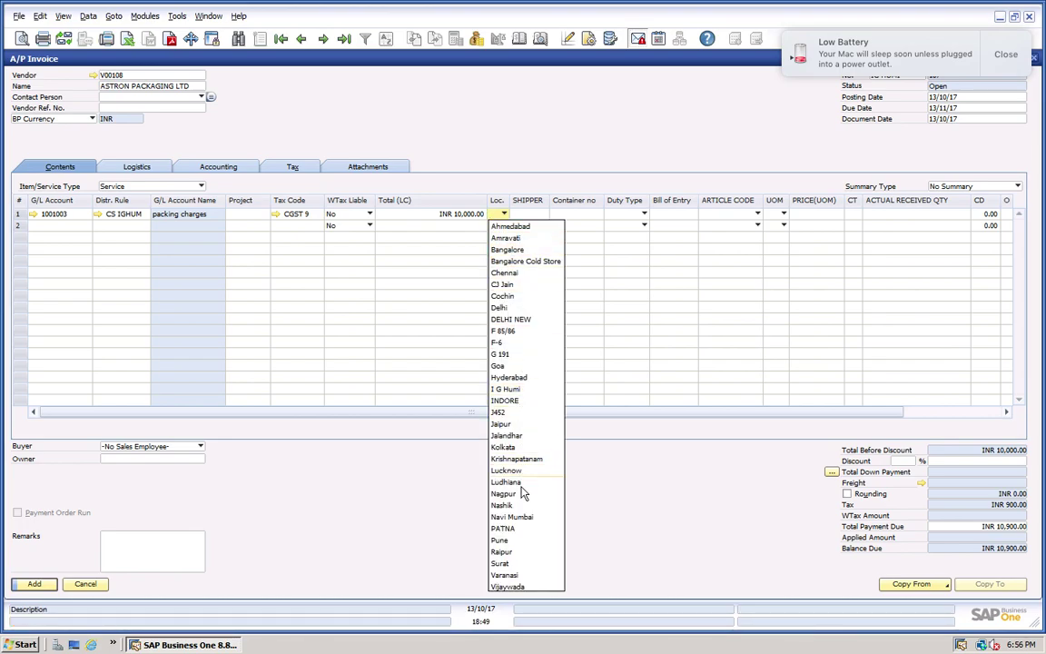
click(513, 516)
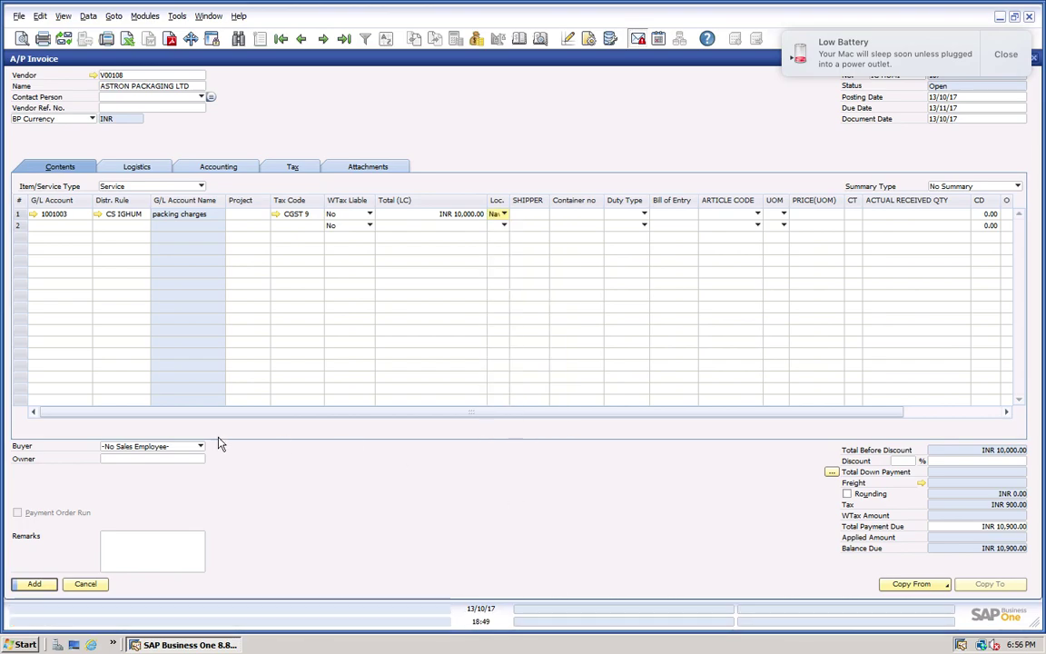
click(37, 588)
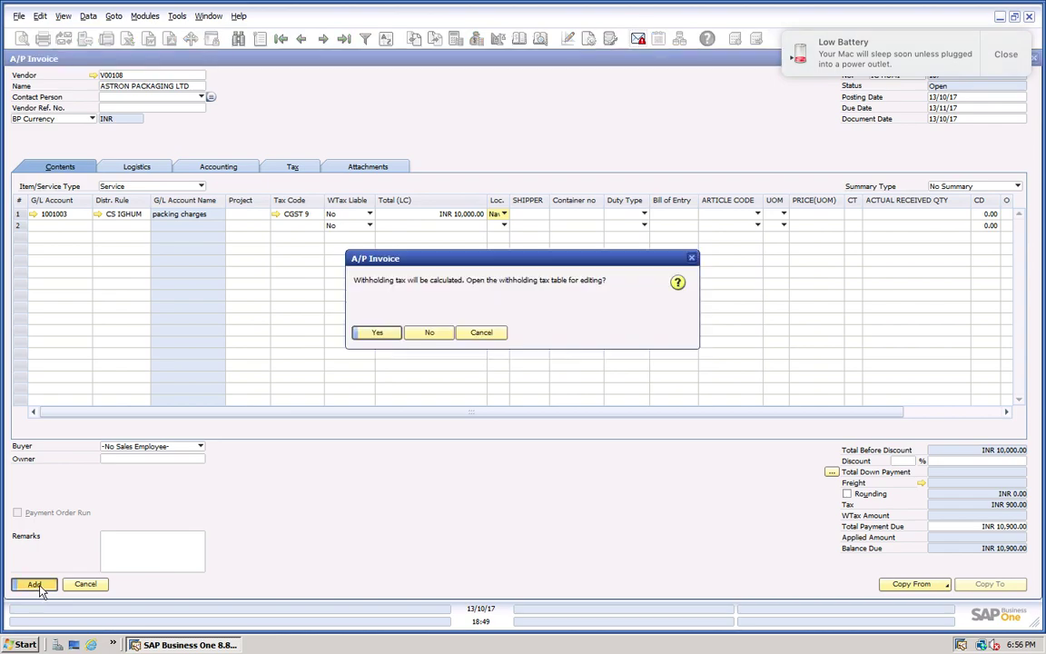
click(371, 333)
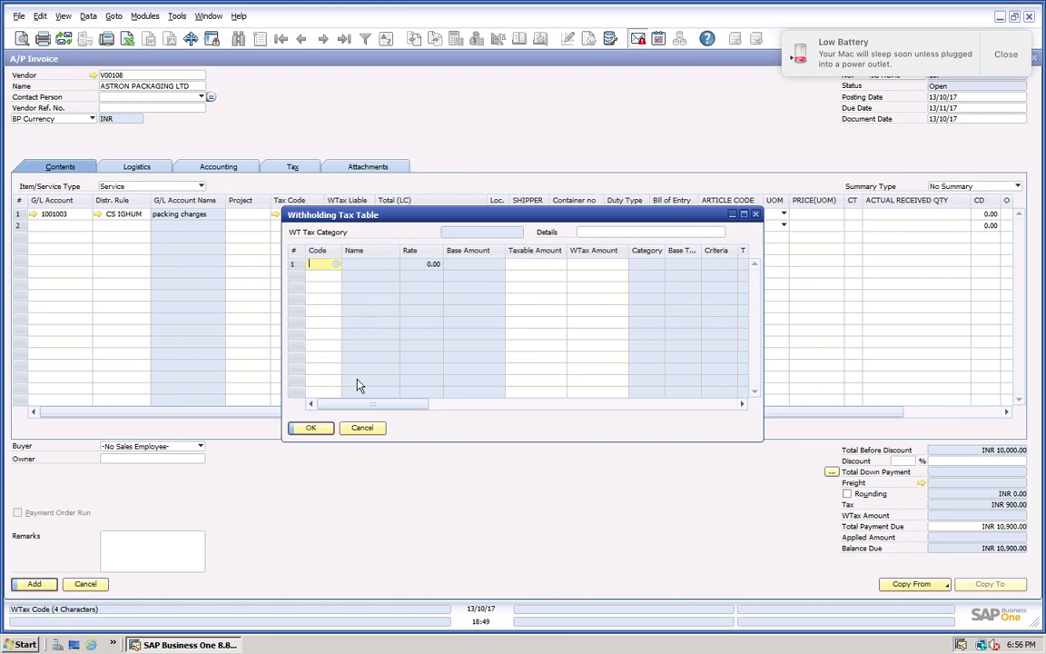
click(312, 427)
click(373, 332)
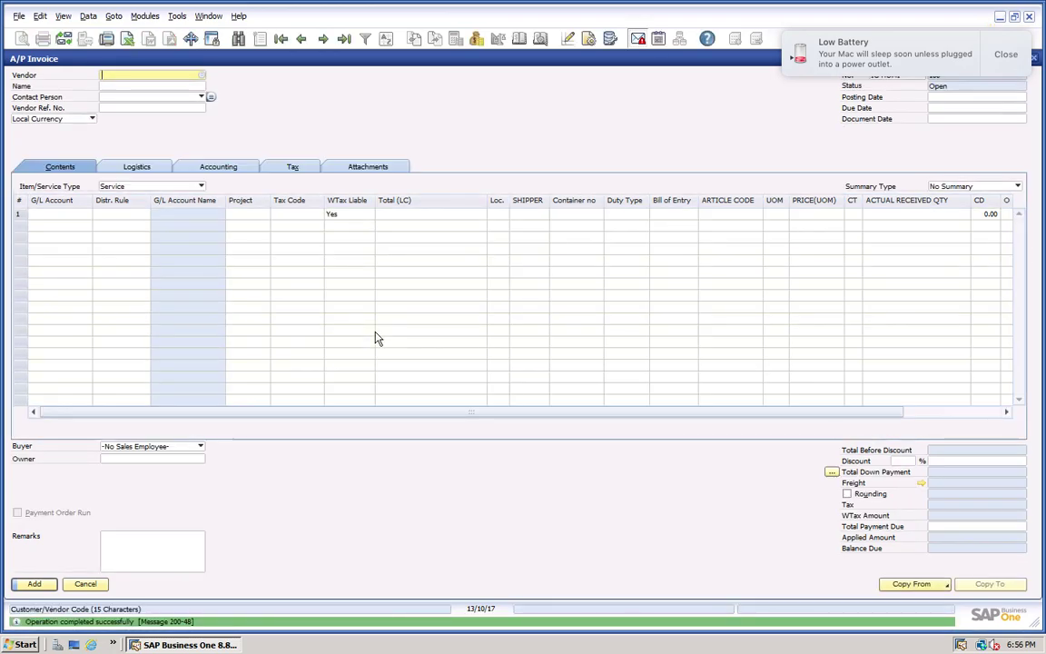
Run the annual Cost Accounting Summary Report for the LOCATION dimension with posting dates 01/04/17 to 31/03/18
click(148, 17)
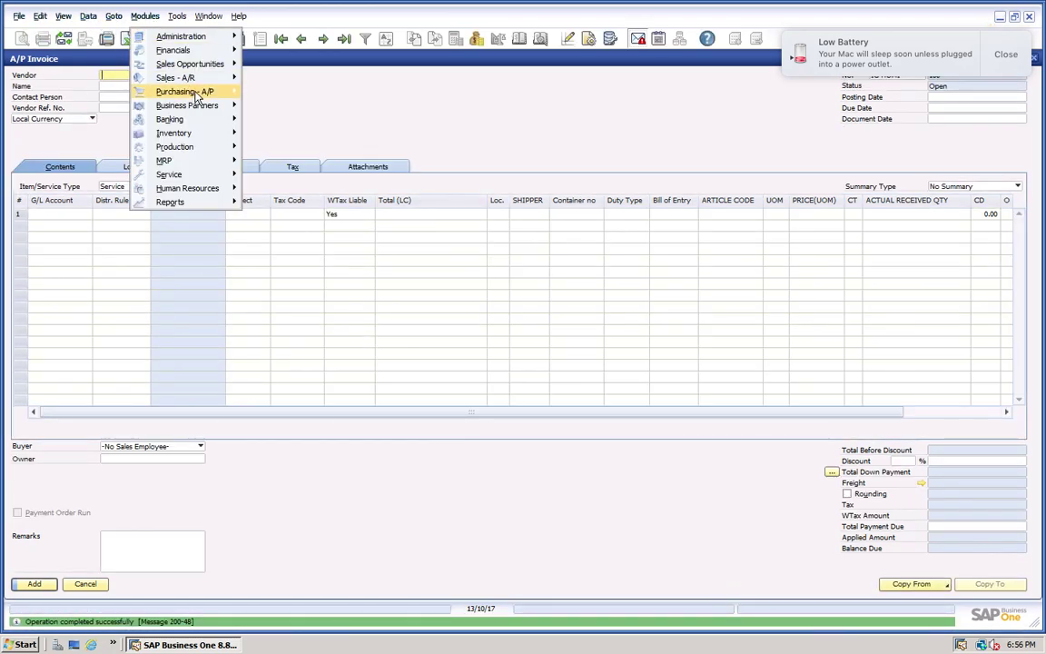
mouse_move(202, 51)
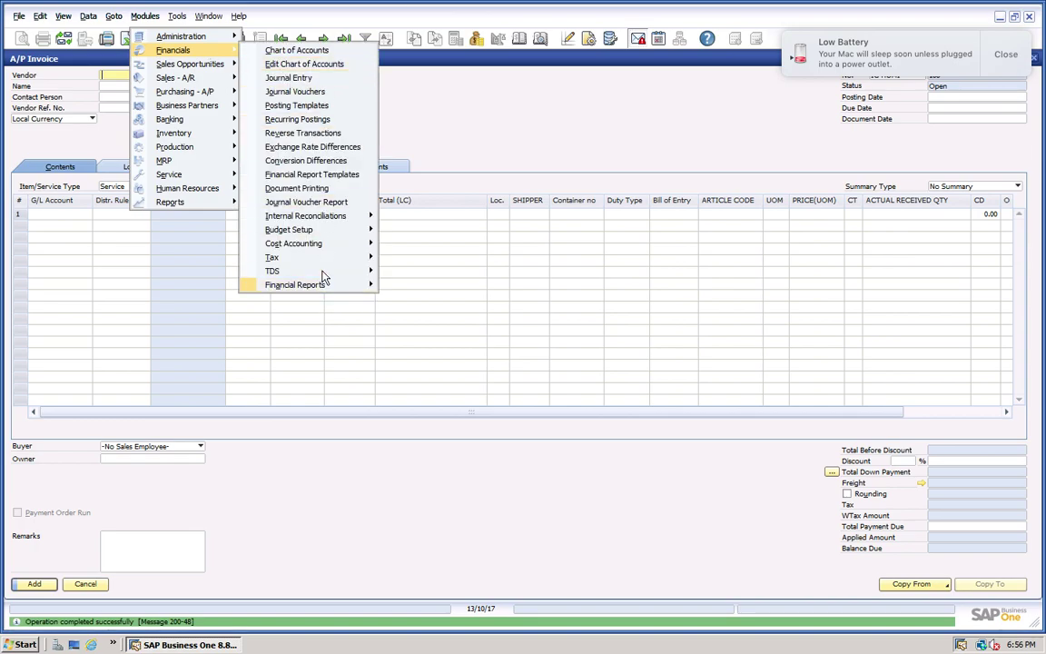
mouse_move(334, 242)
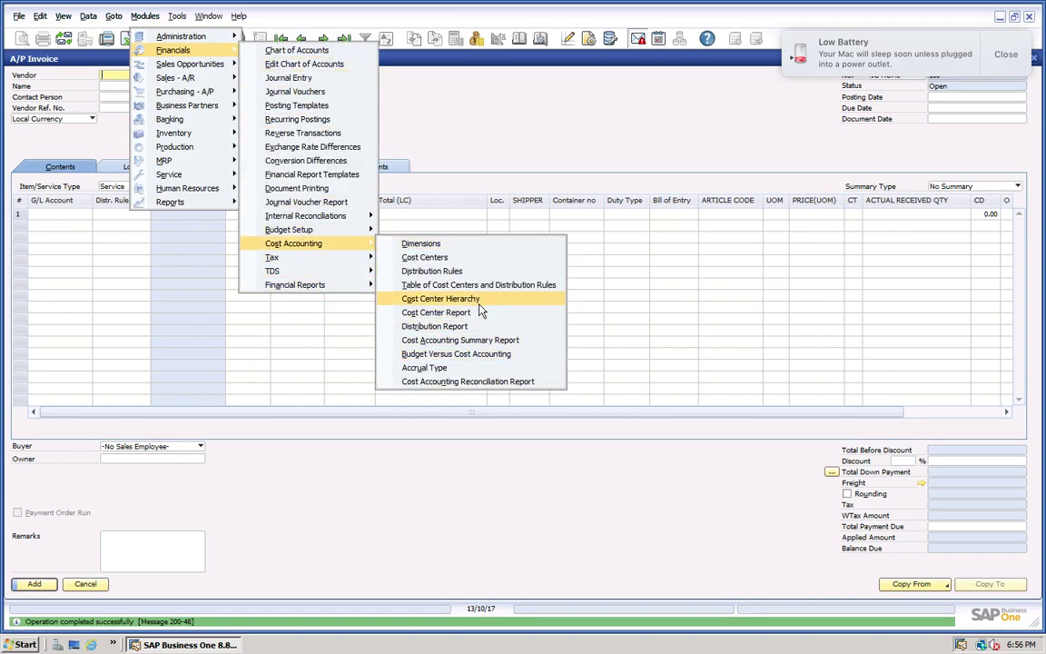
click(474, 340)
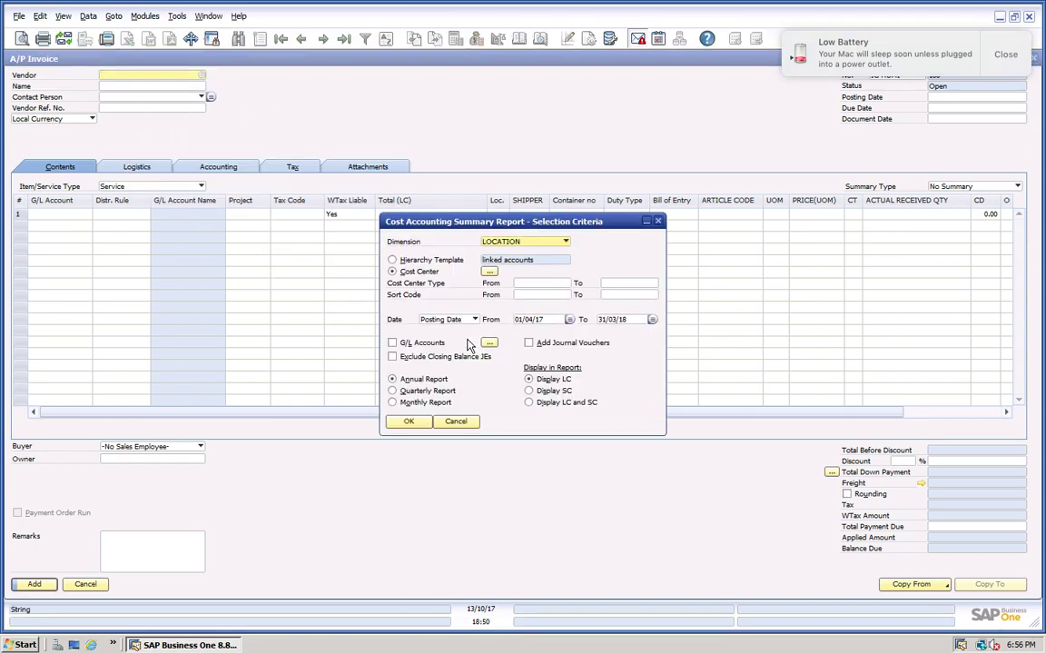
click(407, 421)
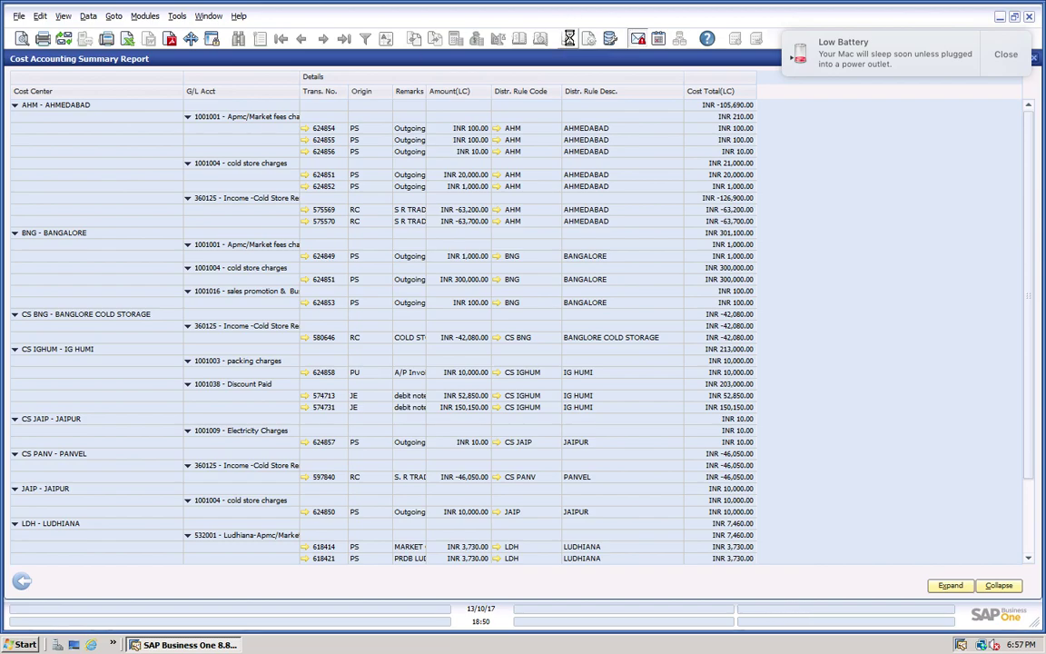
click(512, 39)
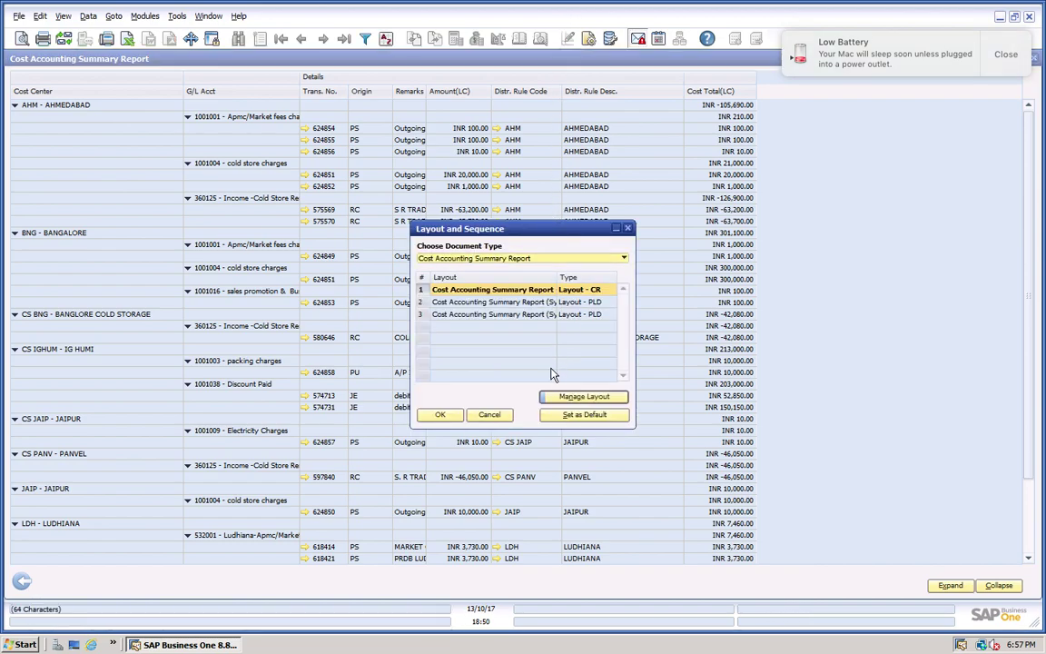
click(489, 414)
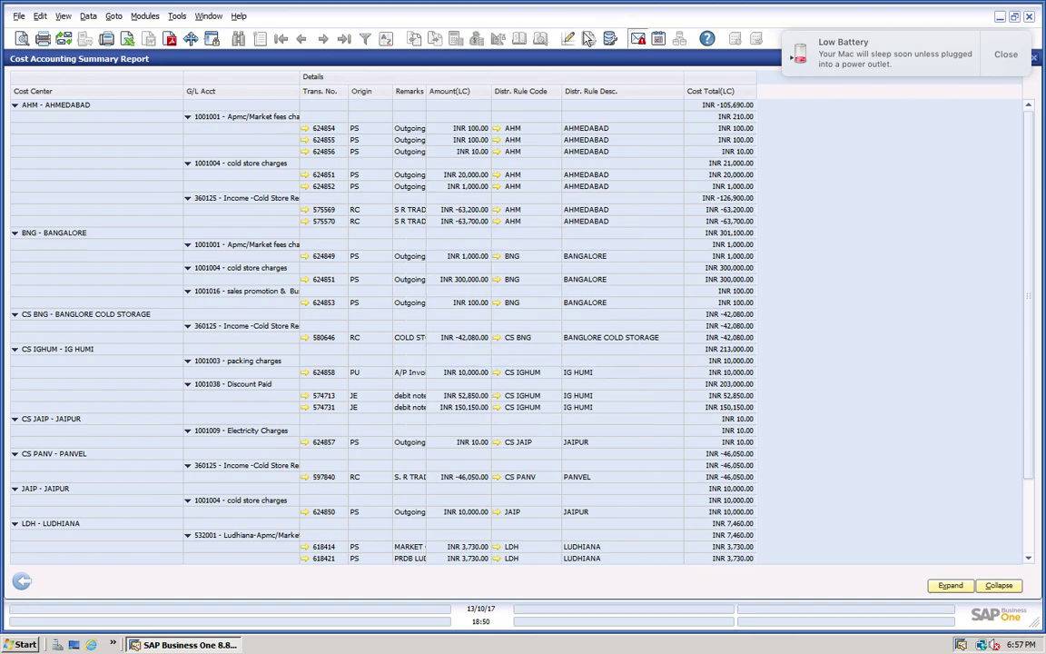
right_click(542, 269)
click(536, 269)
right_click(613, 331)
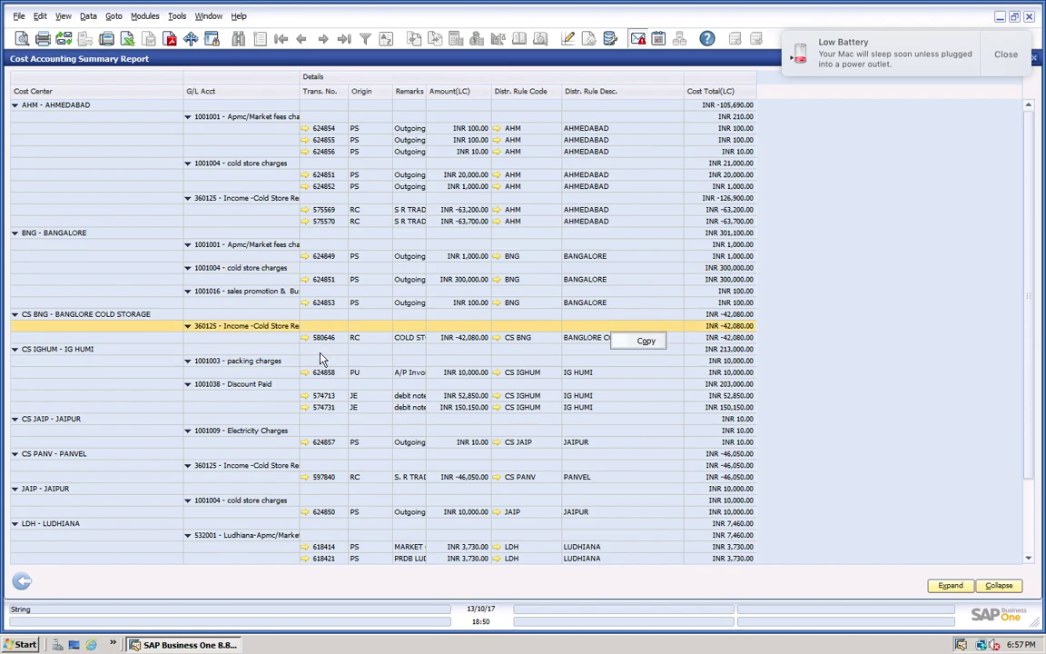
right_click(305, 382)
Review the journal entry behind the packing charges transaction under the CS IGHUM cost center, and return to the report
click(305, 373)
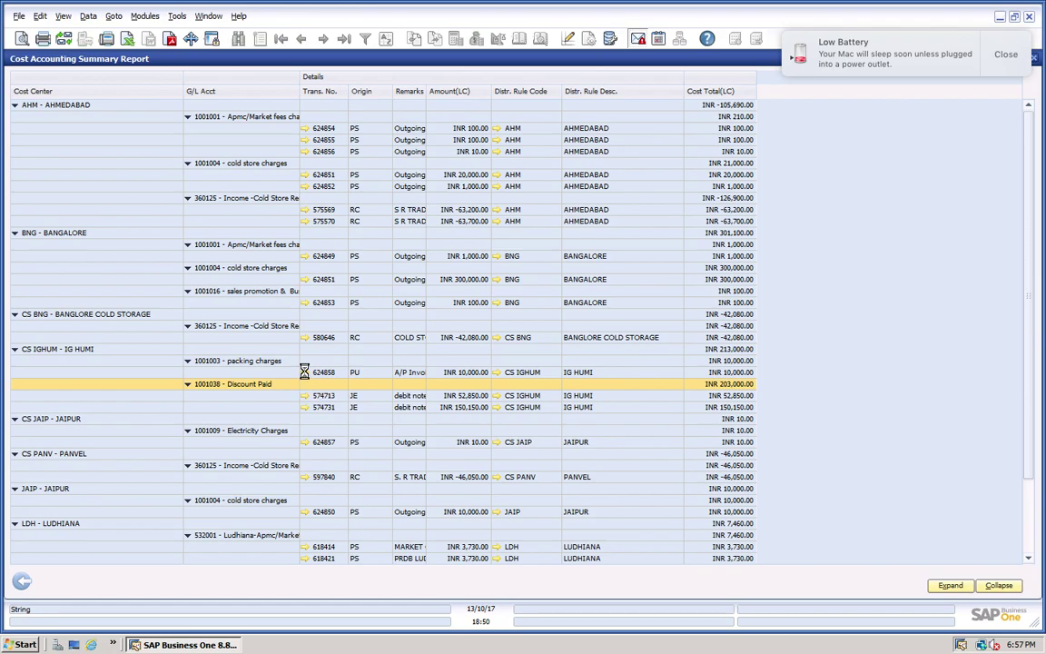
click(306, 373)
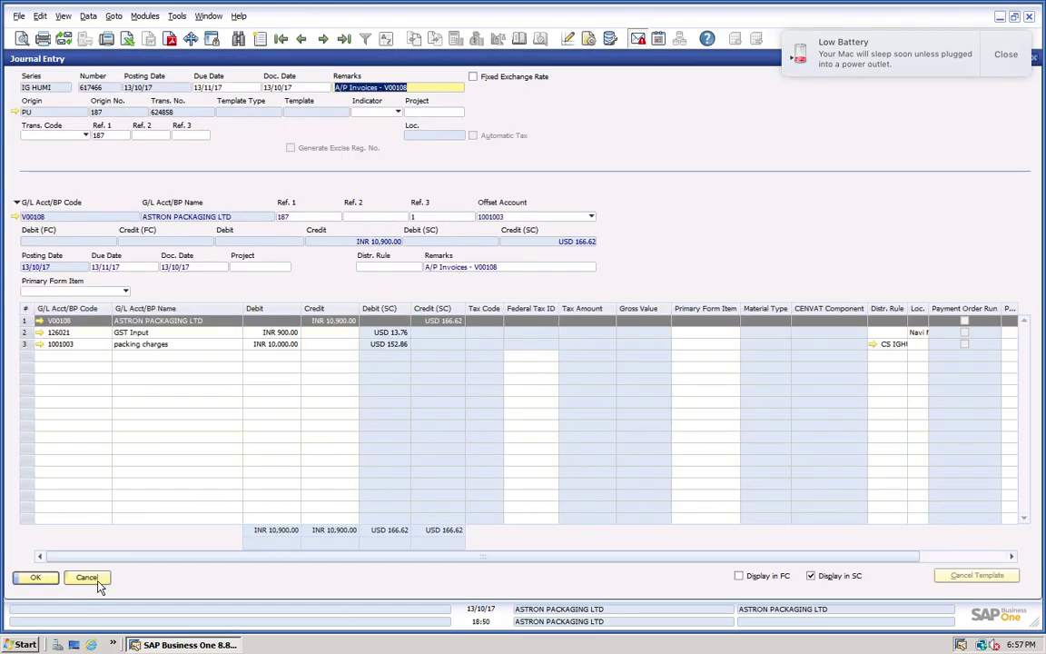
click(88, 578)
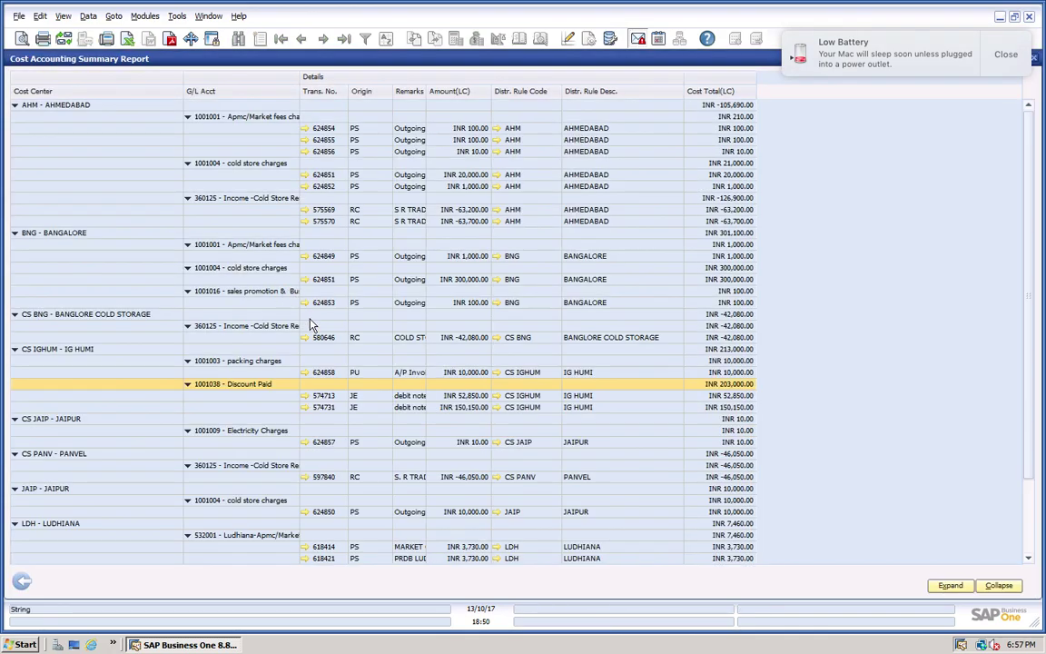
click(305, 373)
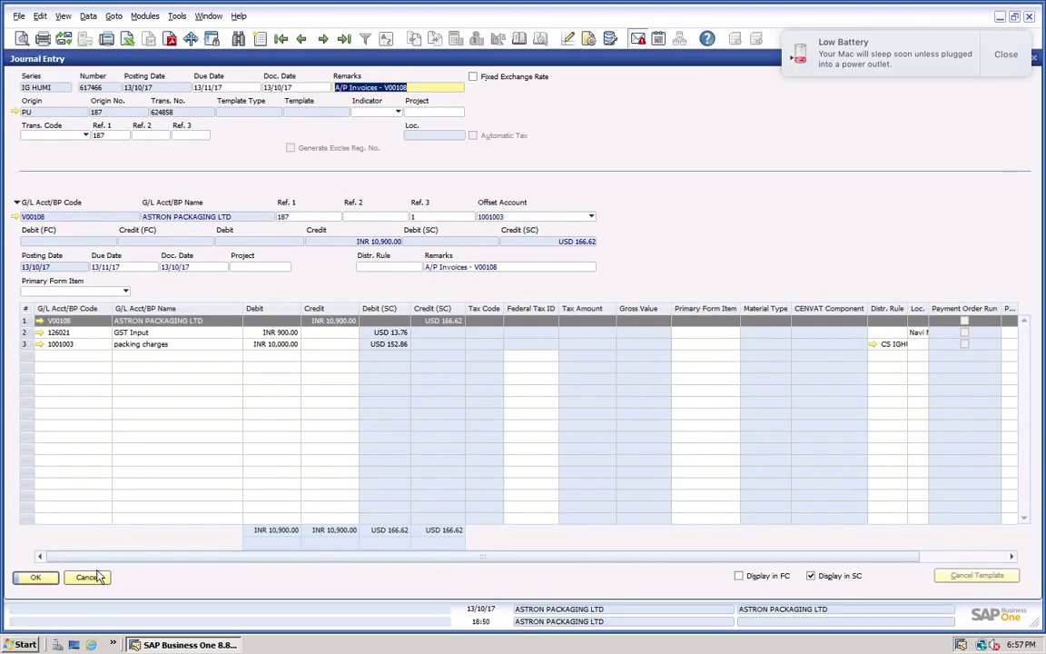
click(90, 578)
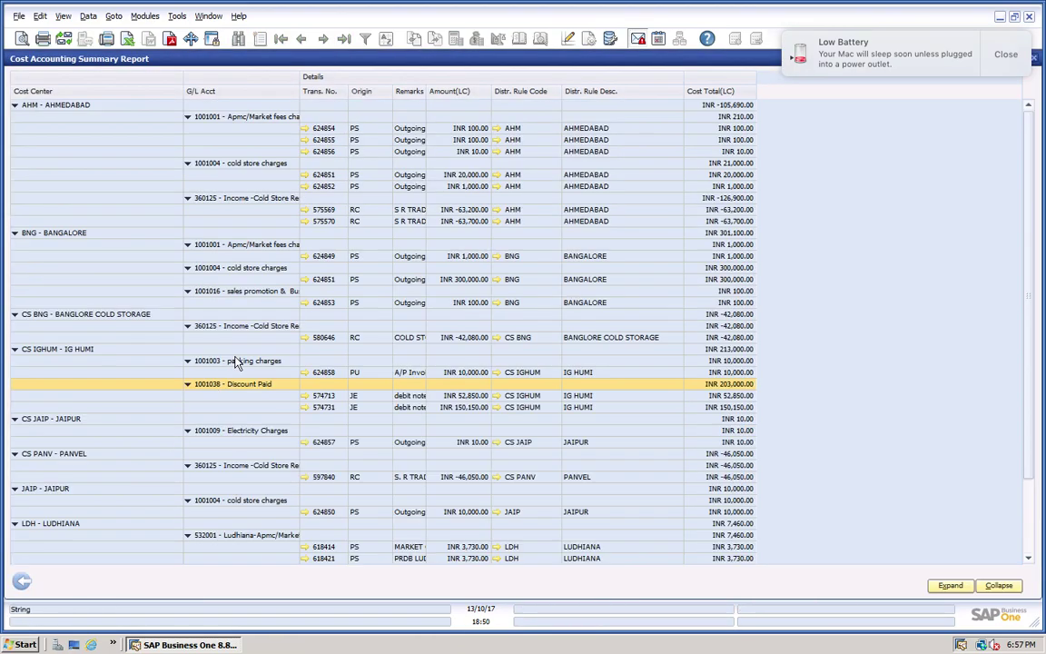
Change the packing charges journal entry's remarks to "astron packing", apply them to its rows as well, and save the update
click(306, 373)
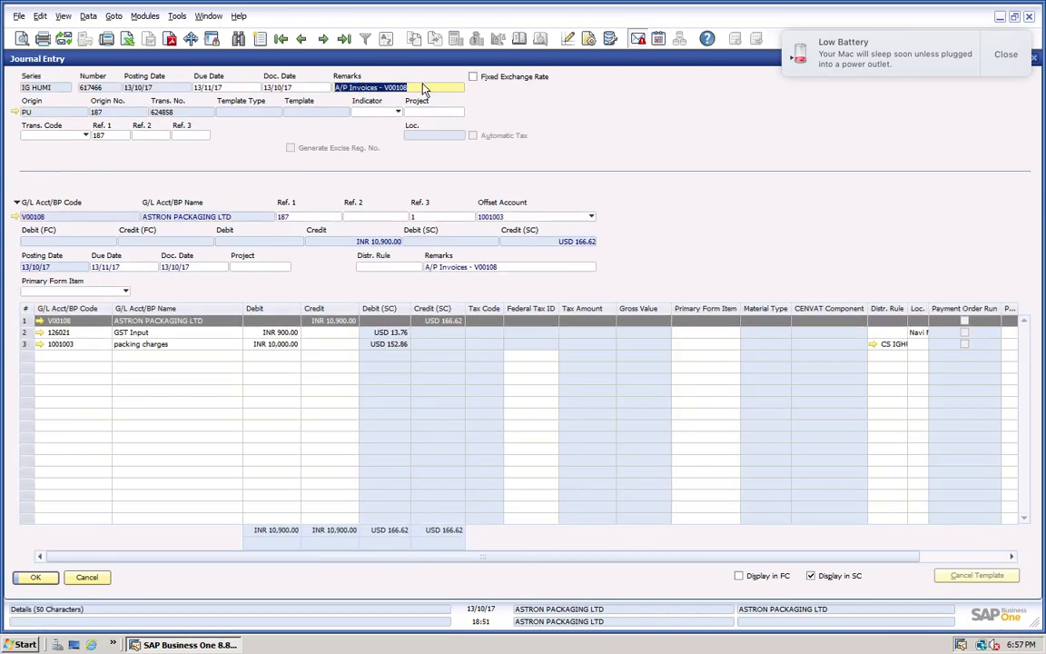
text(astron)
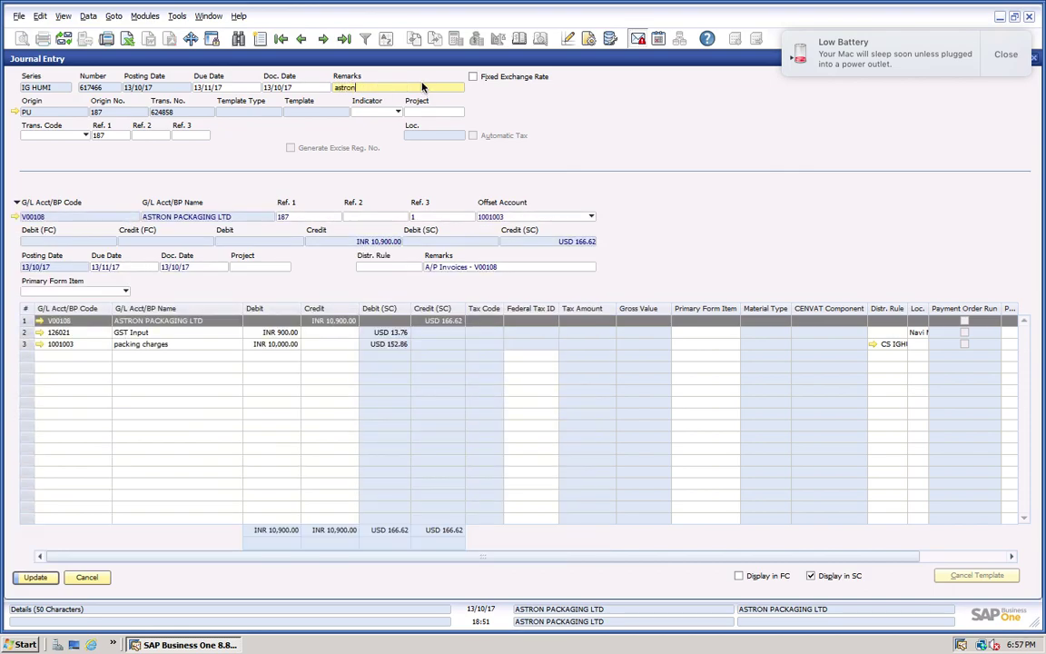
text( packig)
key(BackSpace)
text(ng)
key(Tab)
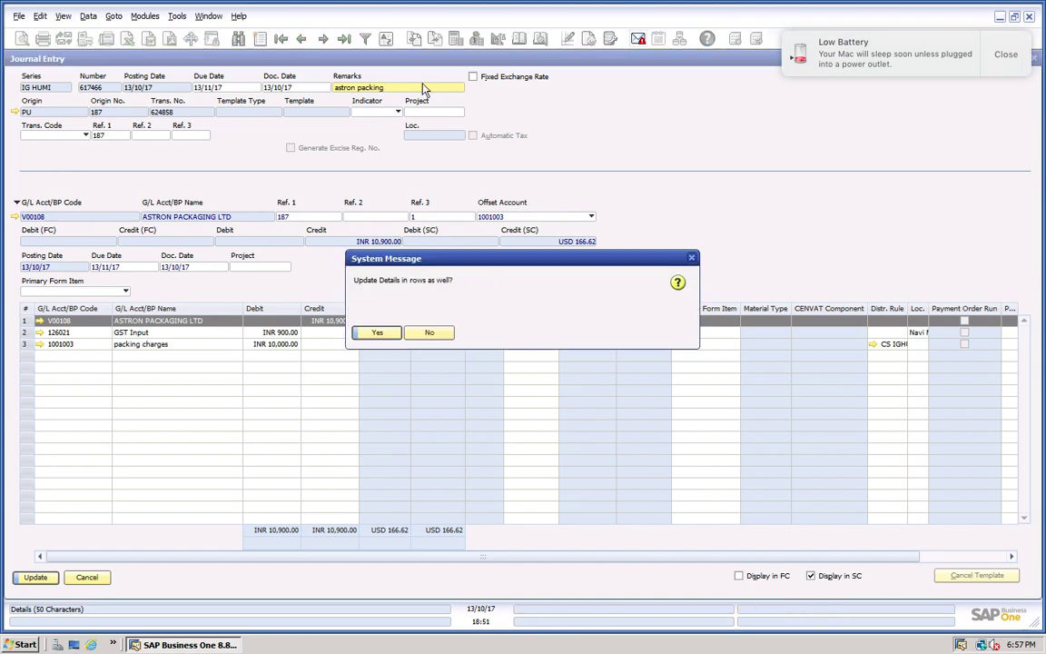
click(375, 332)
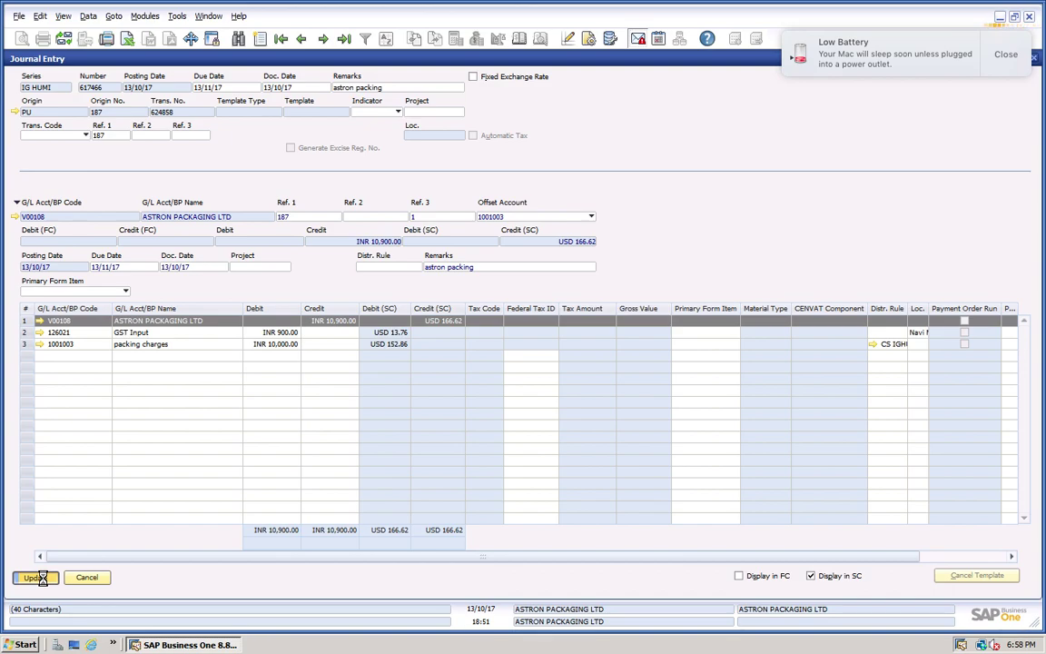
click(41, 578)
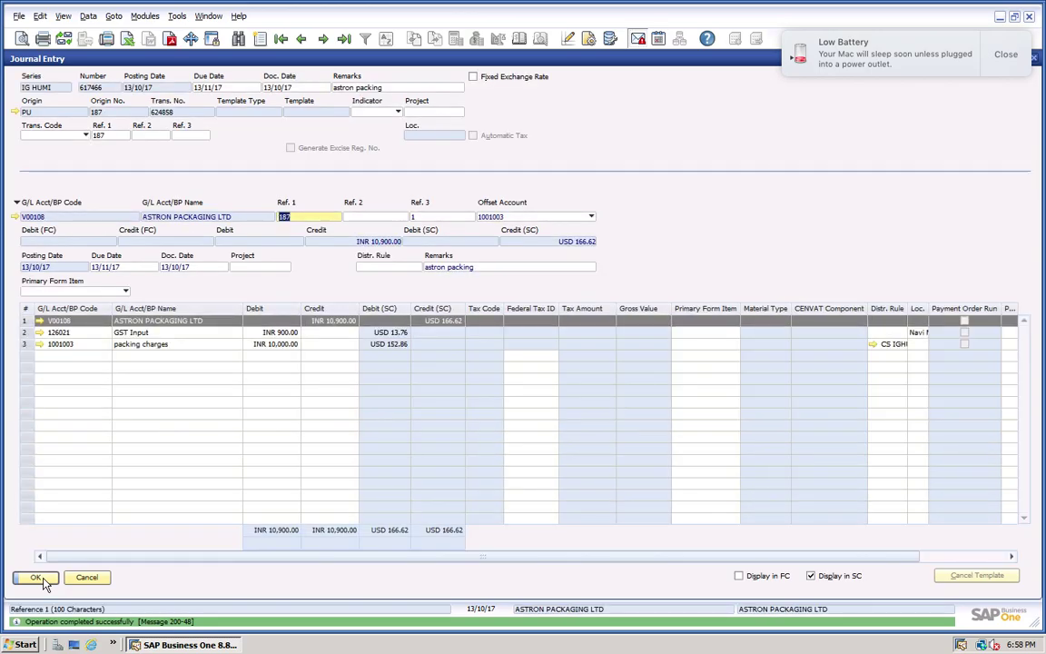
Close the journal entry and return to the Cost Accounting Summary Report's selection criteria
click(37, 578)
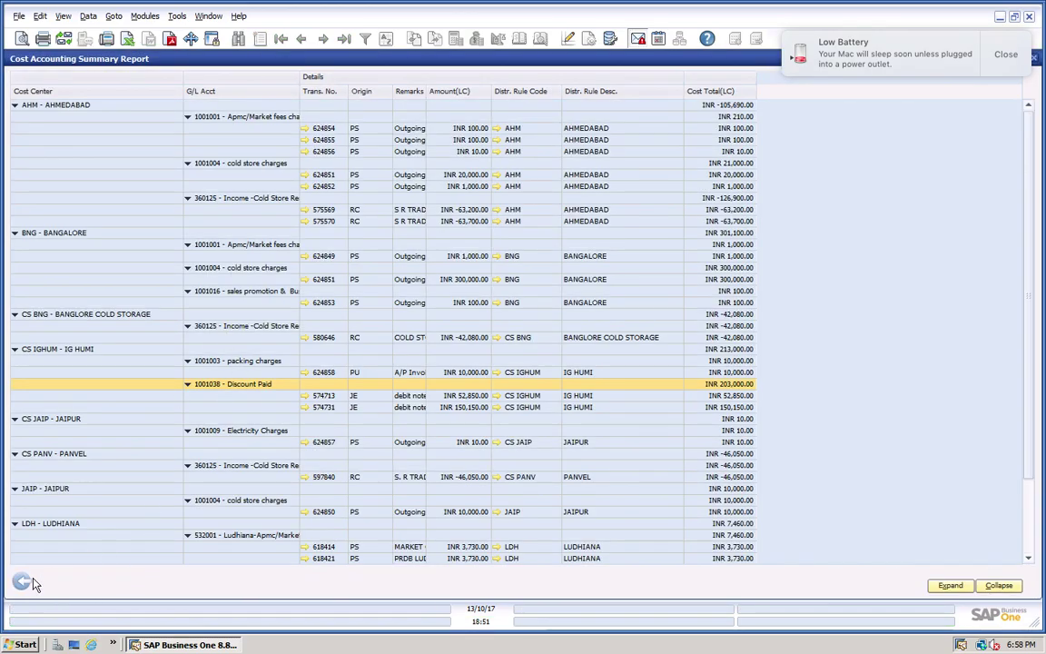
click(22, 581)
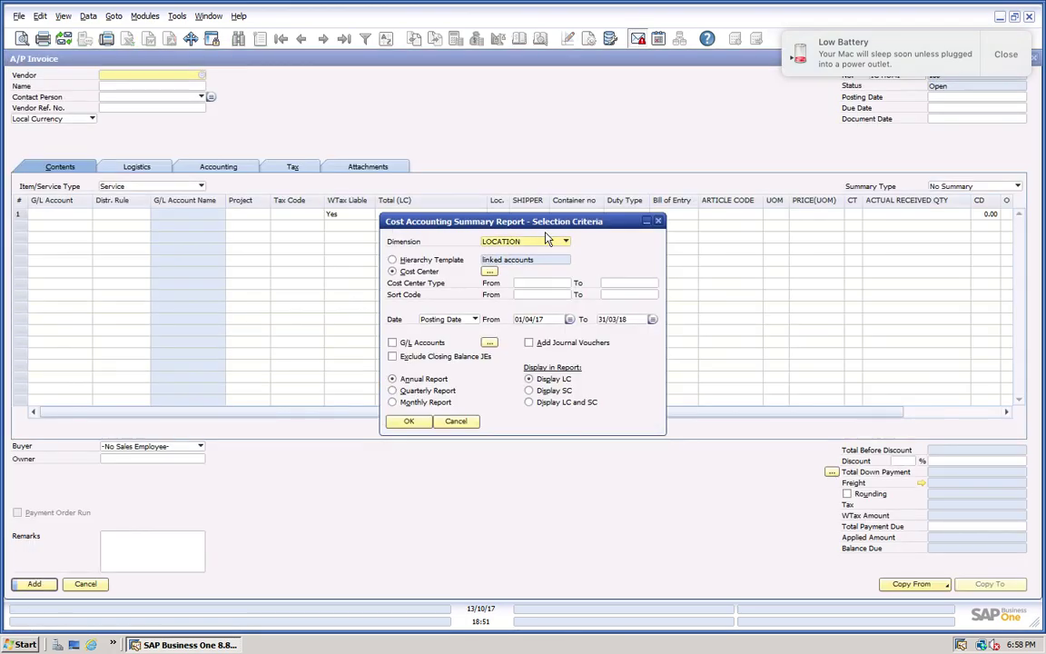
Rerun the annual Cost Accounting Summary Report for the LOCATION dimension and dismiss the low battery notification
click(409, 421)
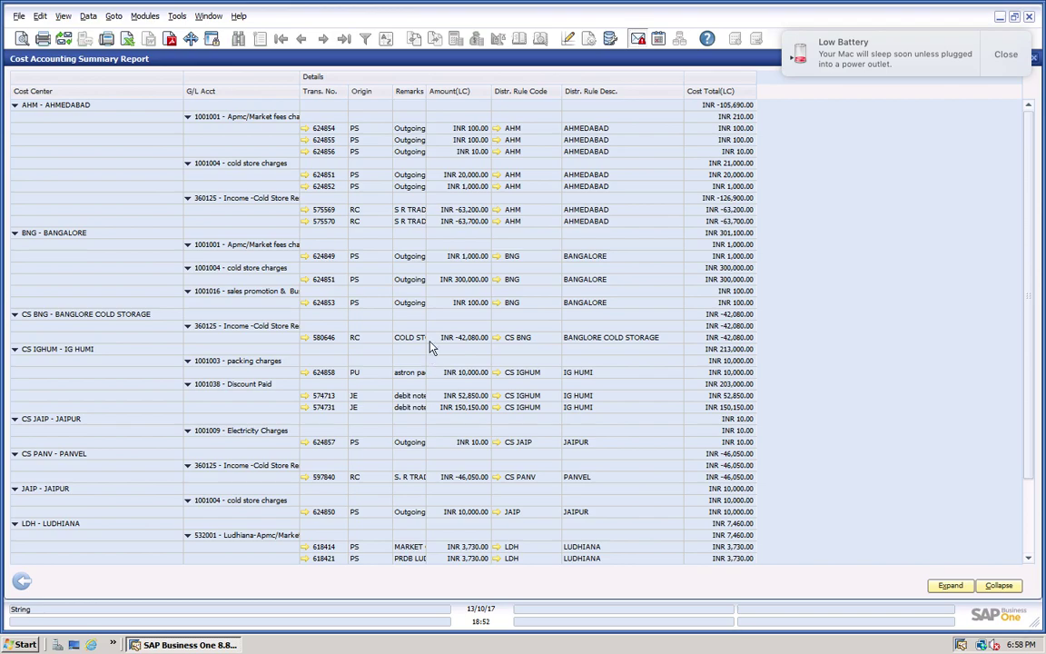
mouse_move(549, 7)
key(F1)
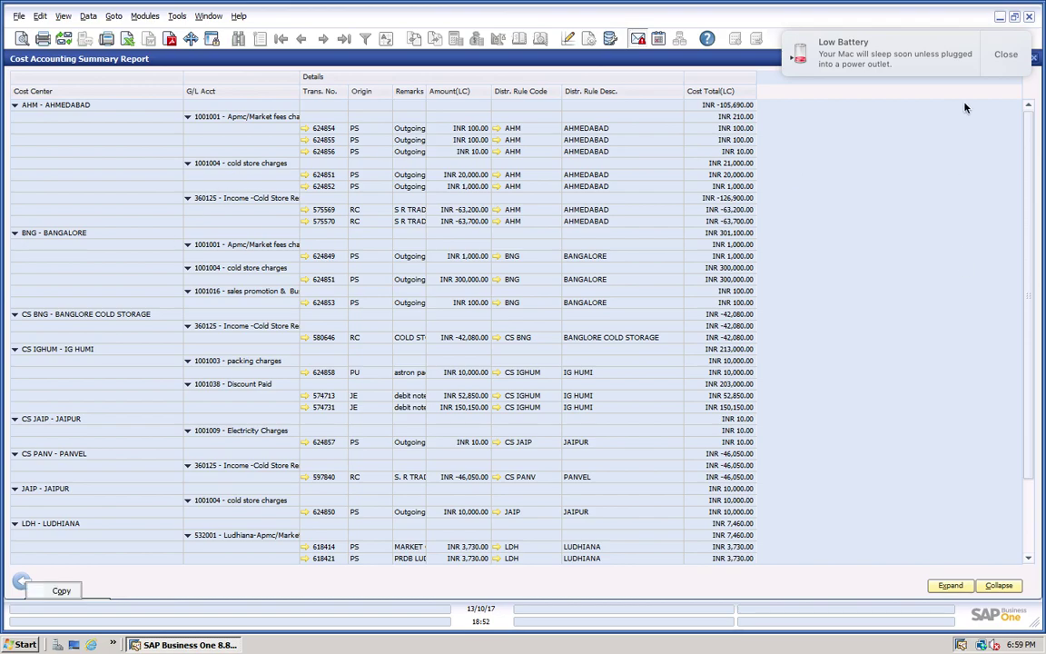
click(1006, 55)
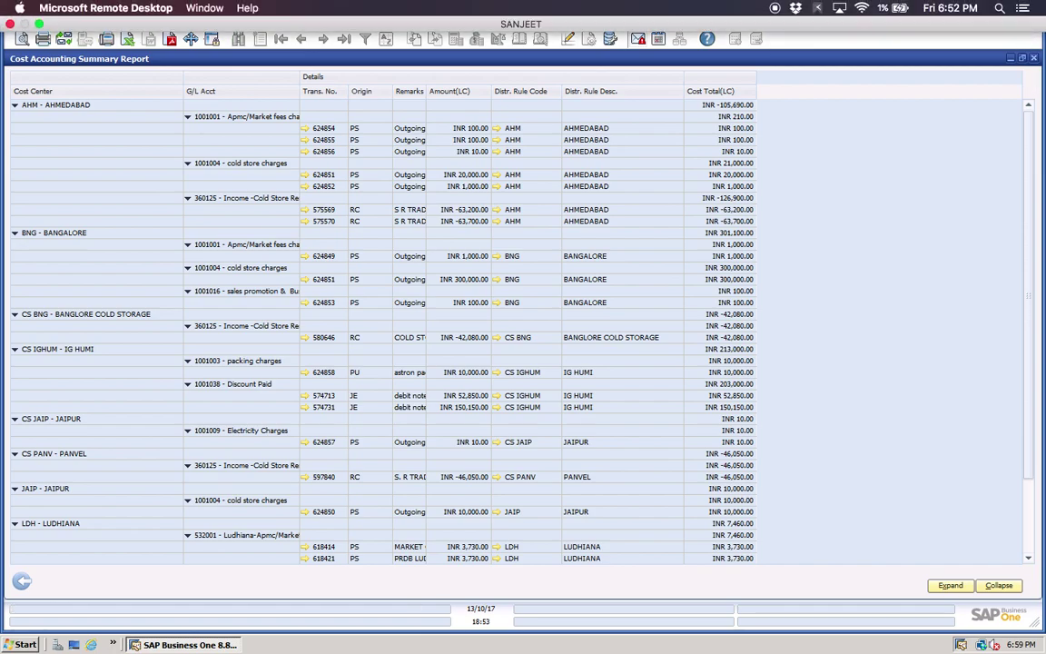
key(XF86MonBrightnessUp)
key(XF86MonBrightnessUp)
key(XF86MonBrightnessUp)
key(XF86MonBrightnessUp)
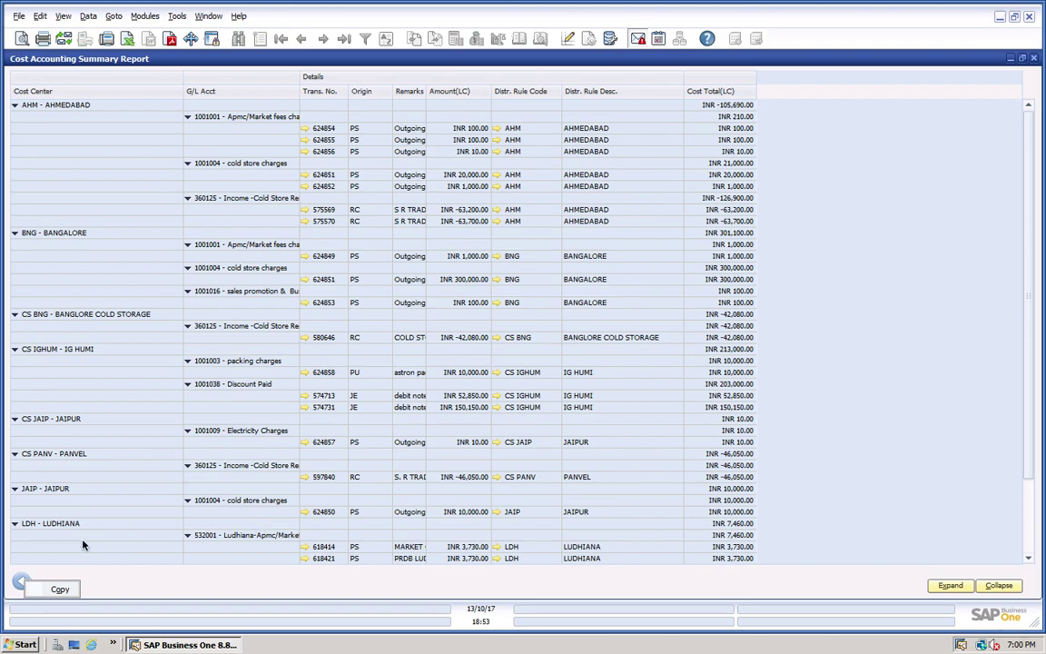
Close the Cost Accounting Summary Report, its selection criteria and the blank A/P invoice
key(Escape)
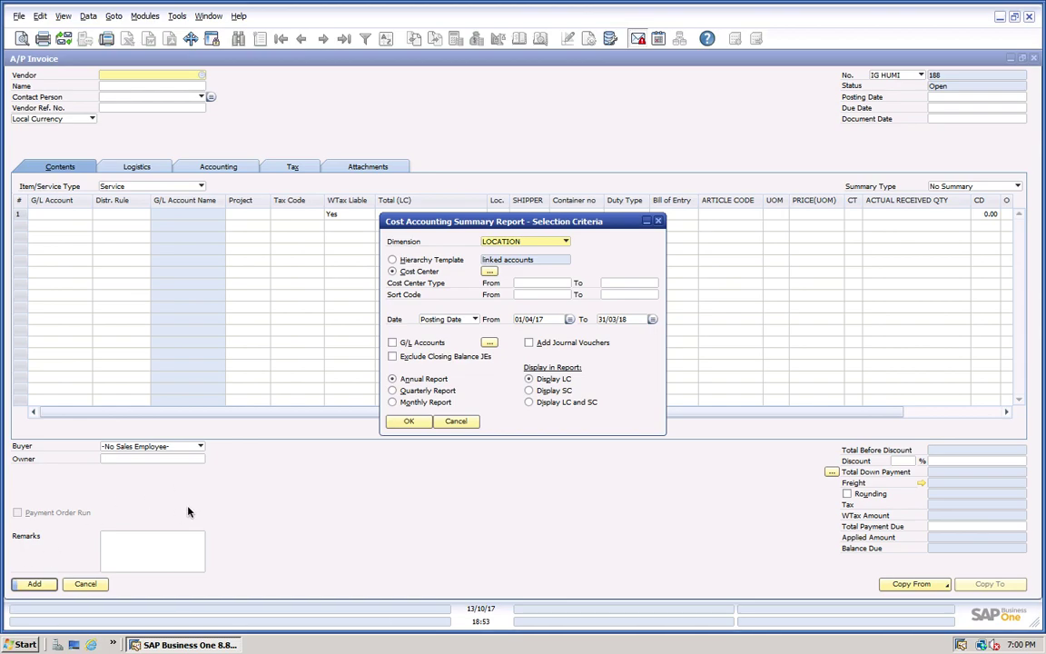
click(472, 421)
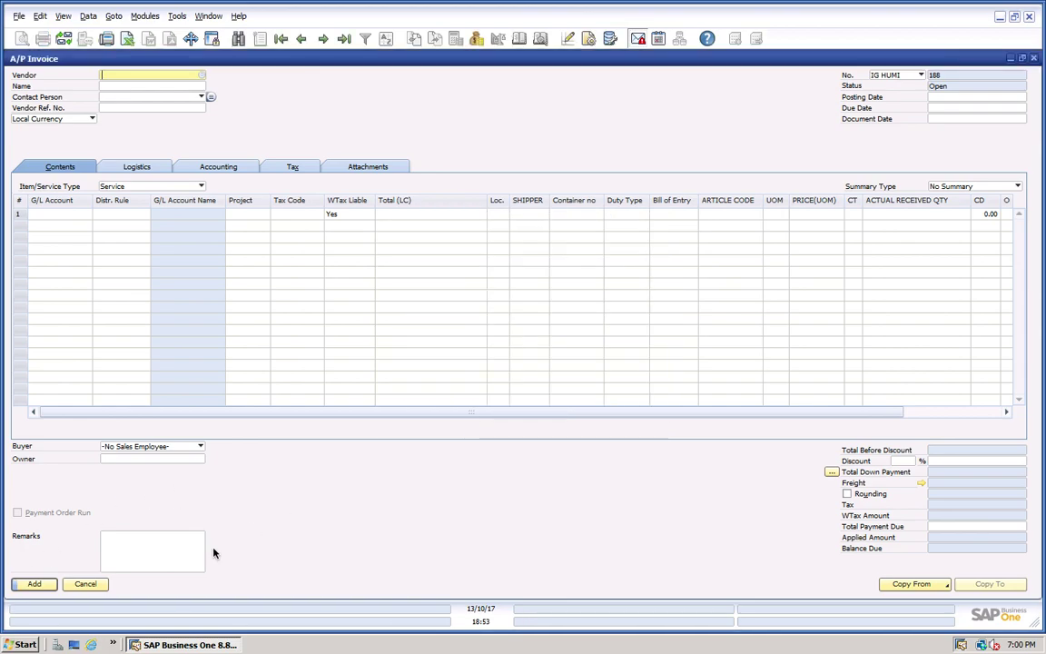
click(102, 586)
click(103, 585)
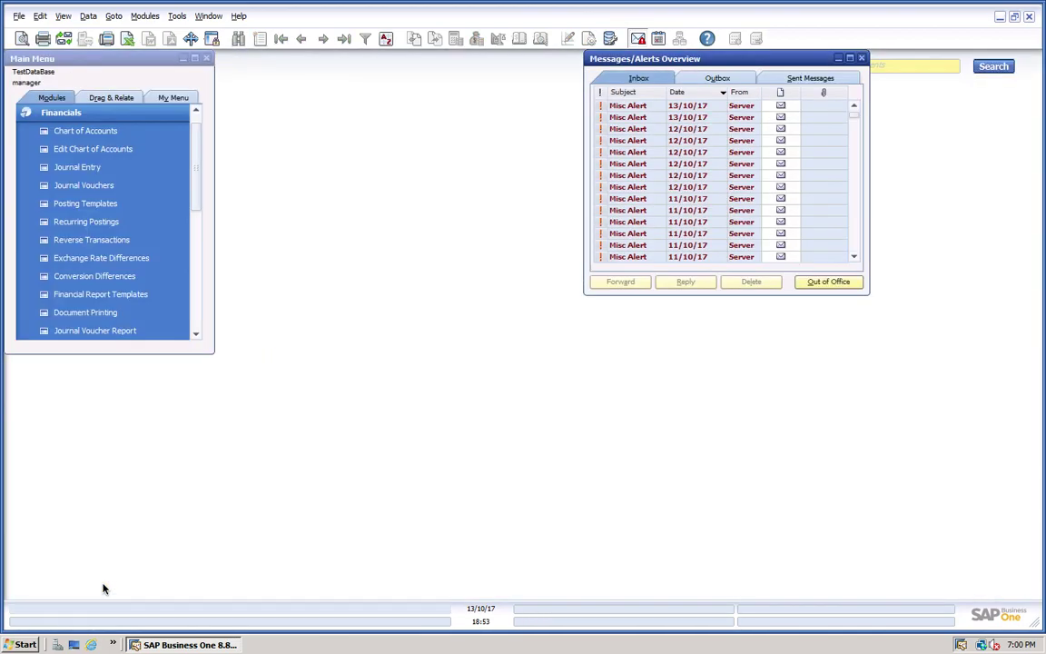
Open a new outgoing payment from the Banking module and make it payable to an account
click(110, 125)
click(110, 123)
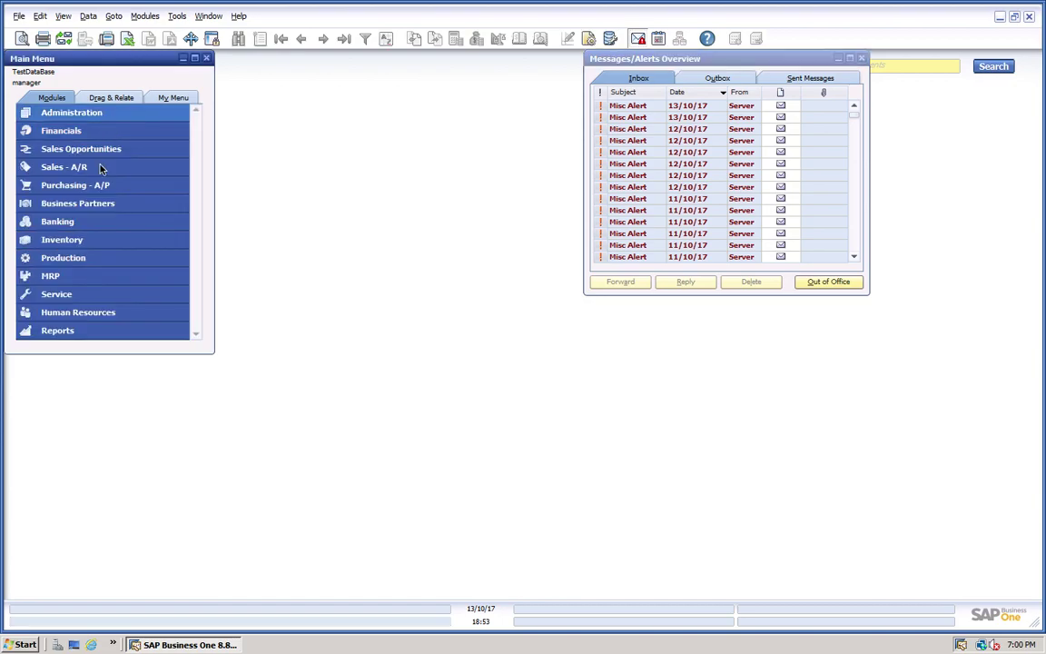
click(81, 224)
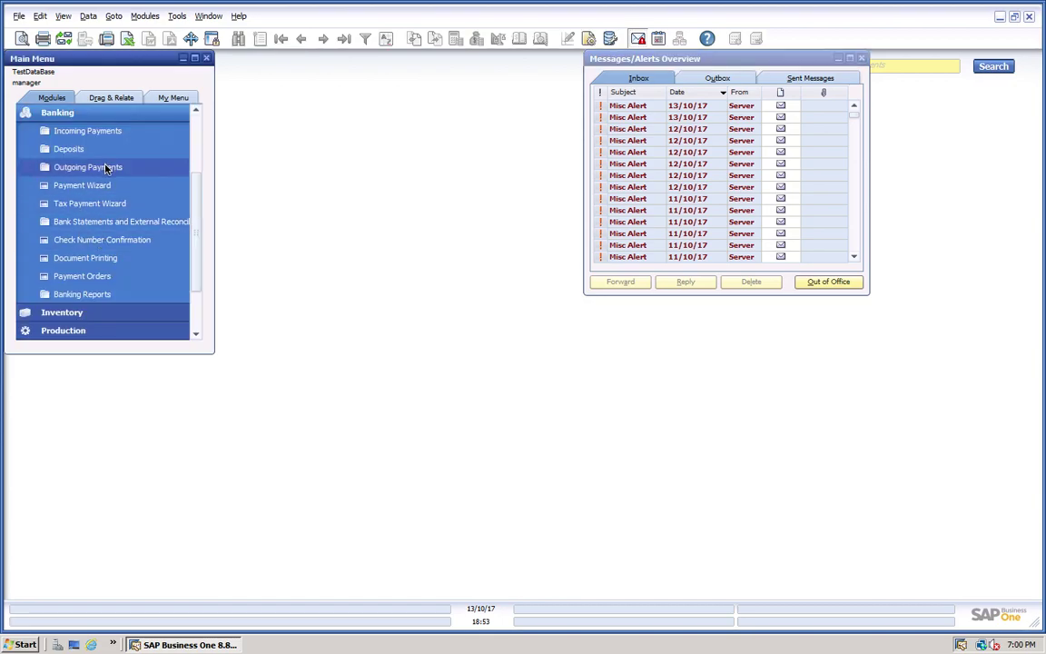
click(90, 167)
click(90, 189)
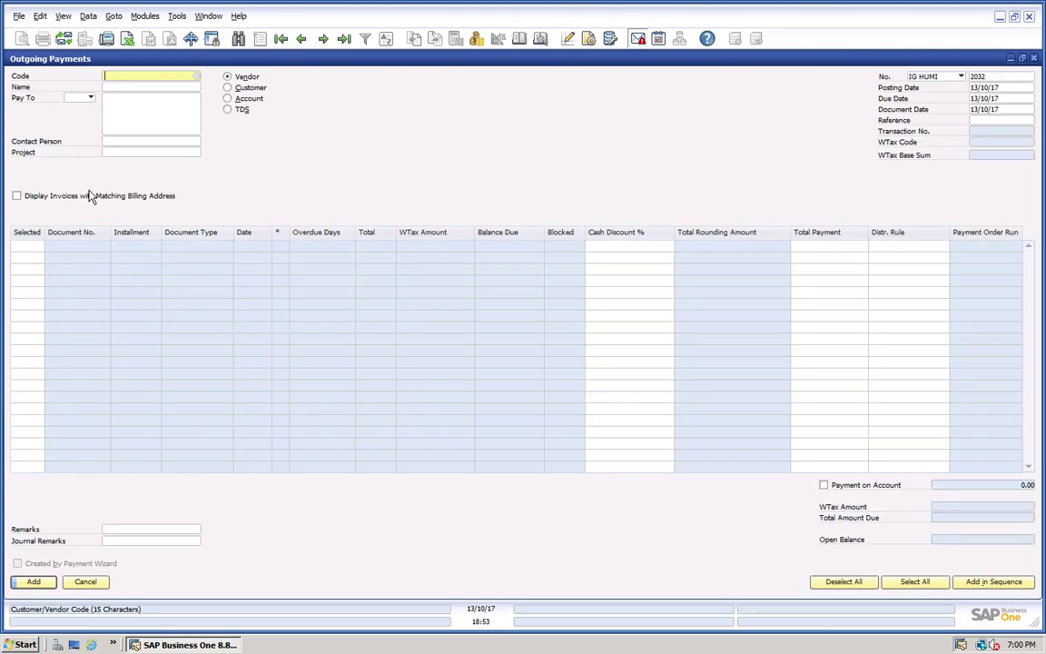
click(238, 98)
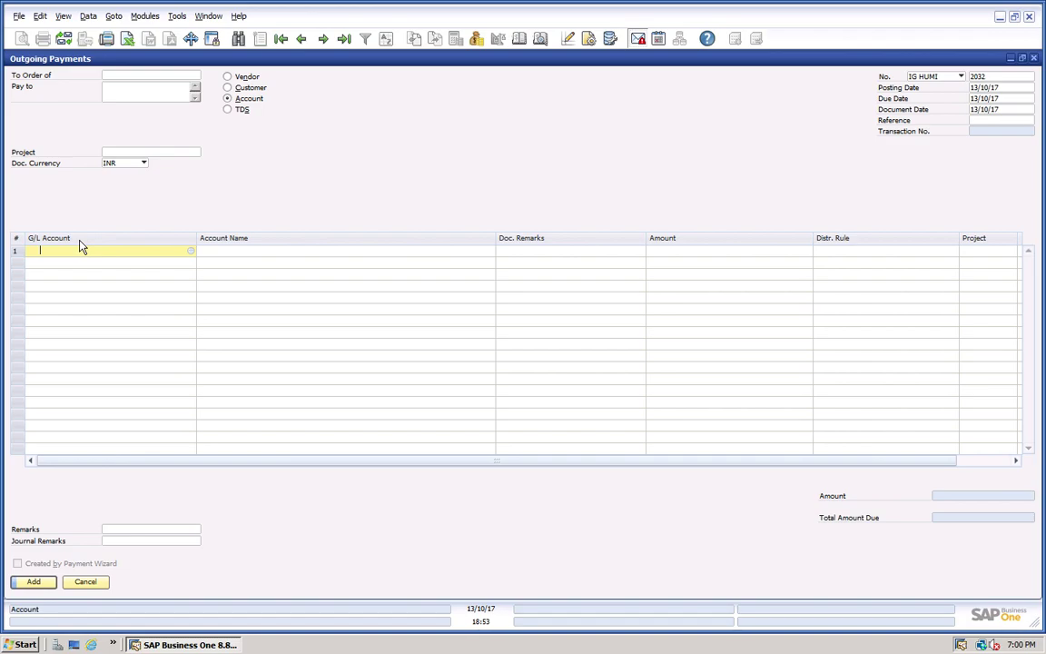
Search the list of accounts for a "water" account for the payment's first row
key(Tab)
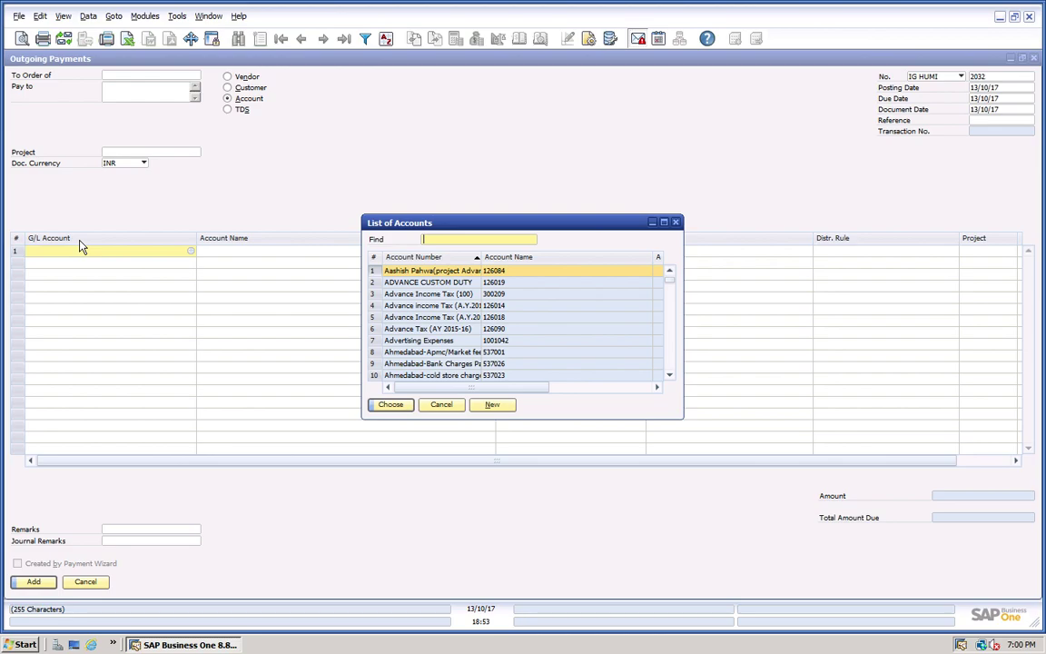
text(water)
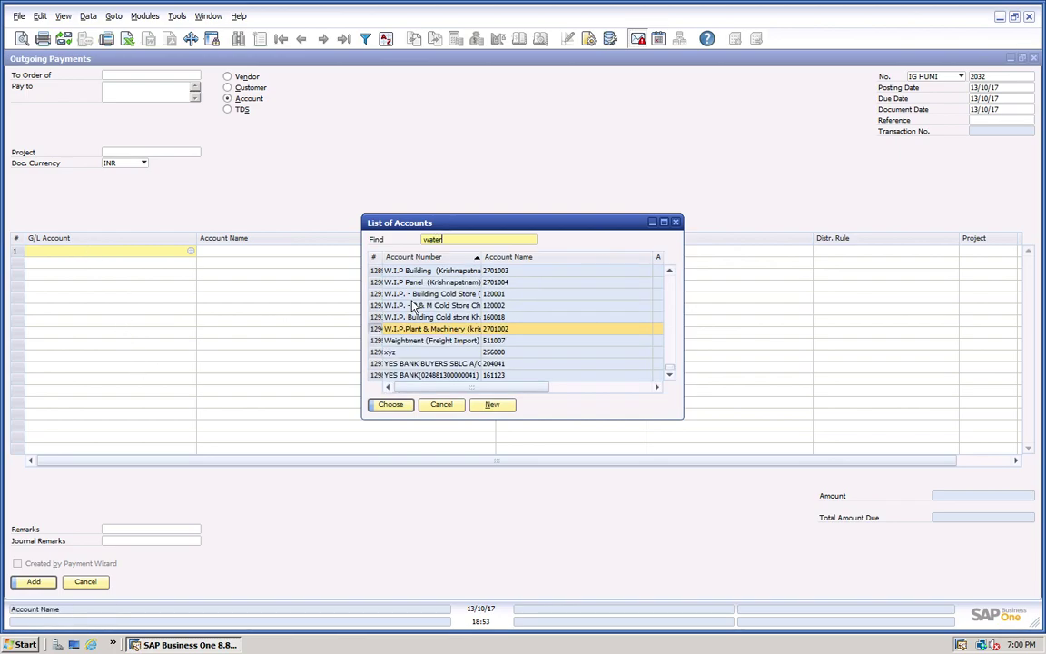
scroll(459, 342, up, 15)
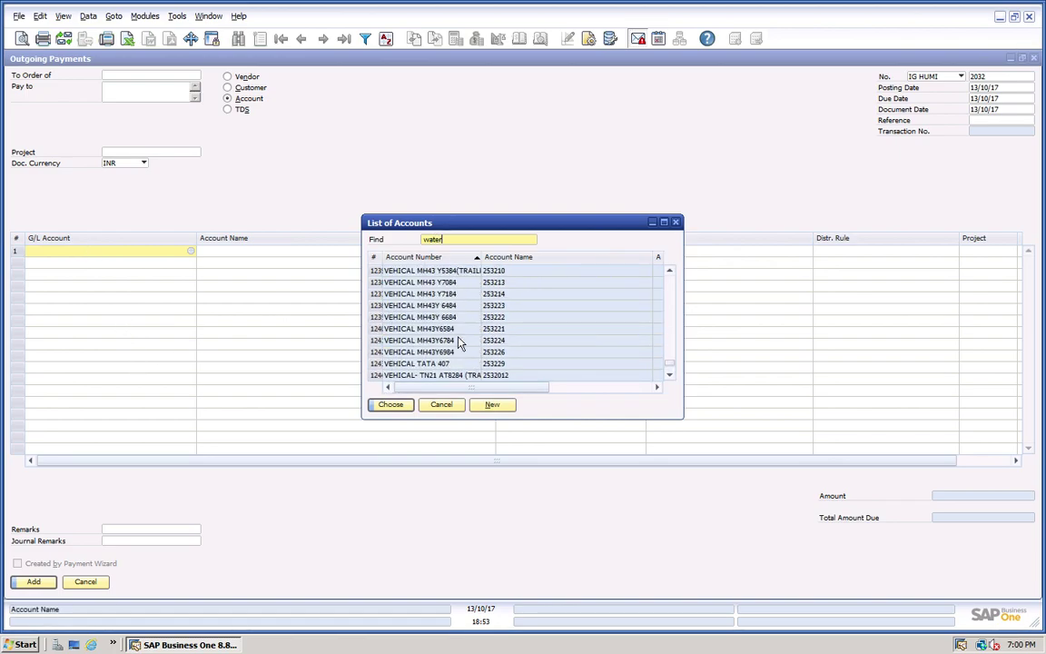
scroll(460, 342, down, 15)
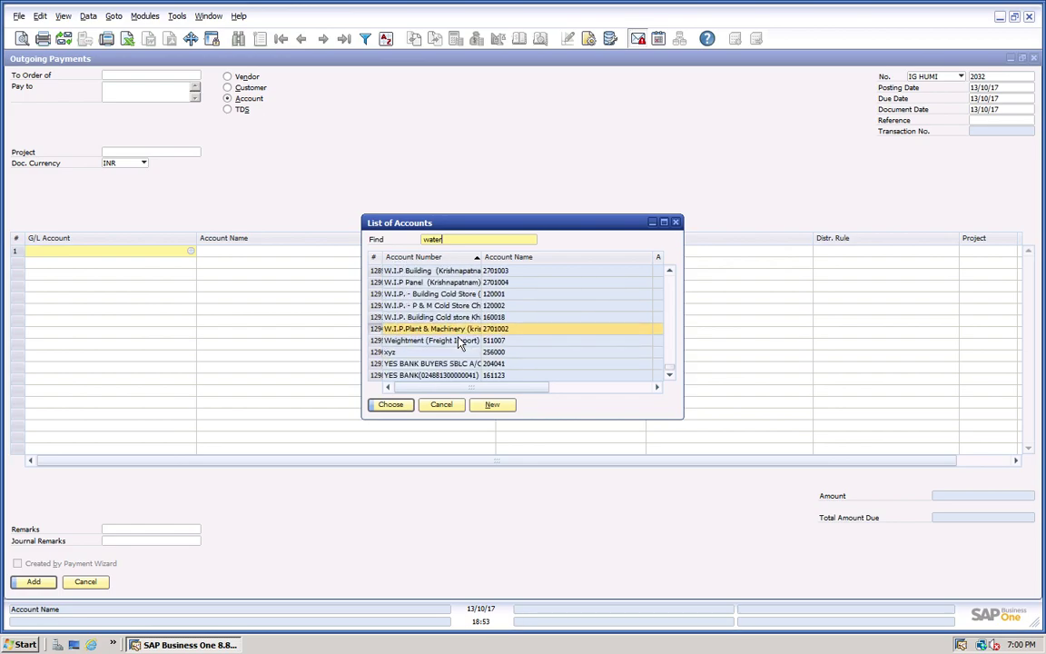
scroll(460, 342, up, 4)
scroll(460, 342, down, 4)
Find the staff welfare account (1001014) and assign it as the first row's G/L account
double_click(436, 239)
text(staf)
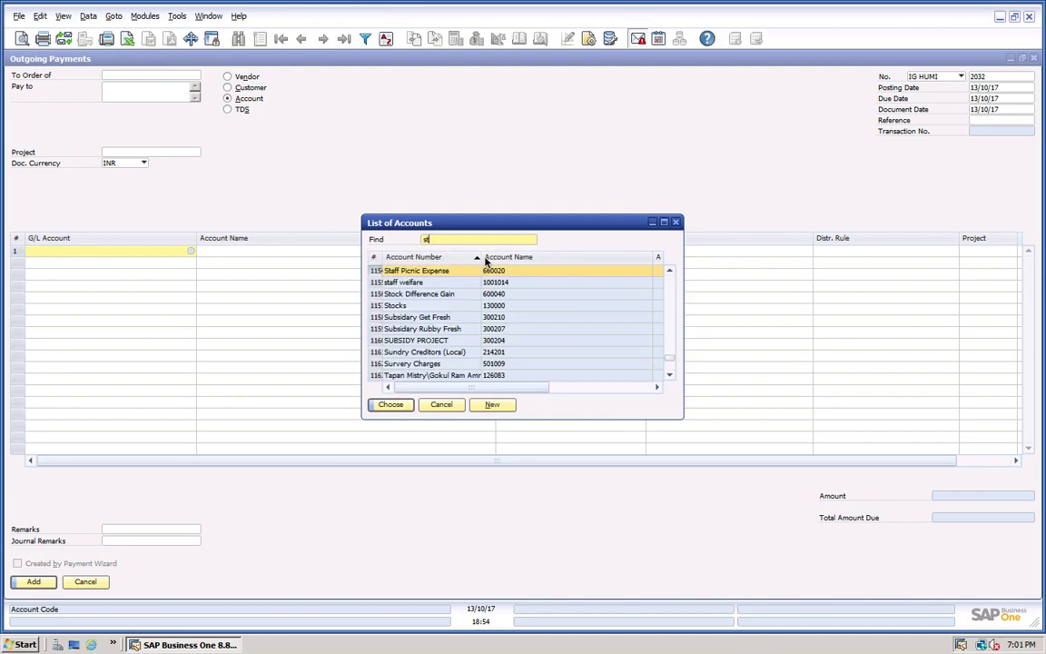
key(Down)
key(Return)
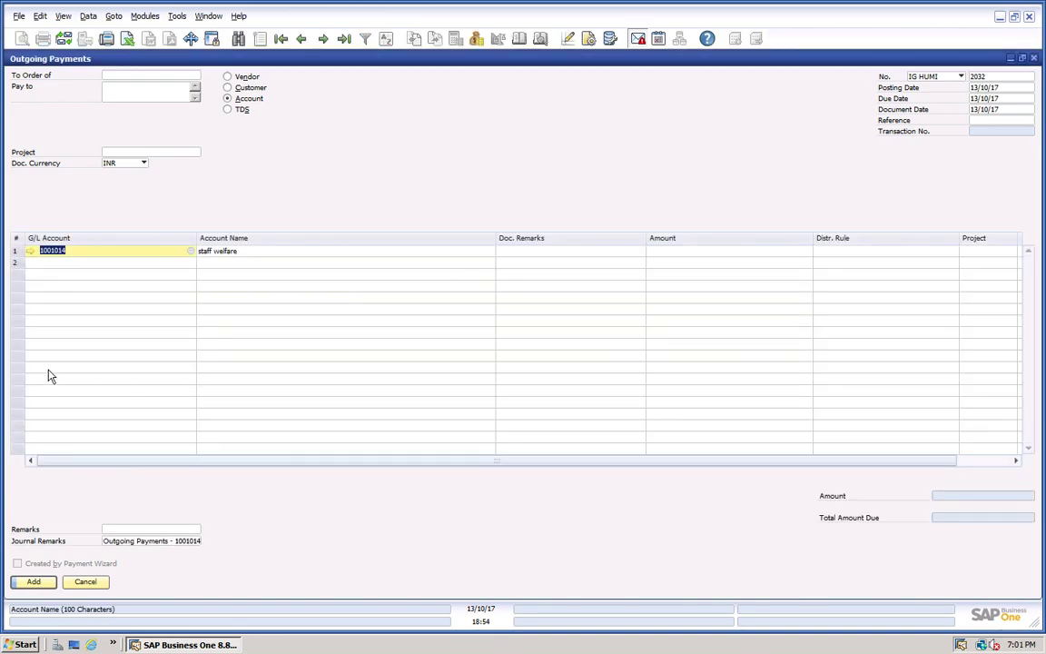
Examine the staff welfare account and its neighbouring expense accounts in the Chart of Accounts, and return to the payment
click(30, 251)
scroll(654, 457, down, 5)
scroll(654, 458, down, 3)
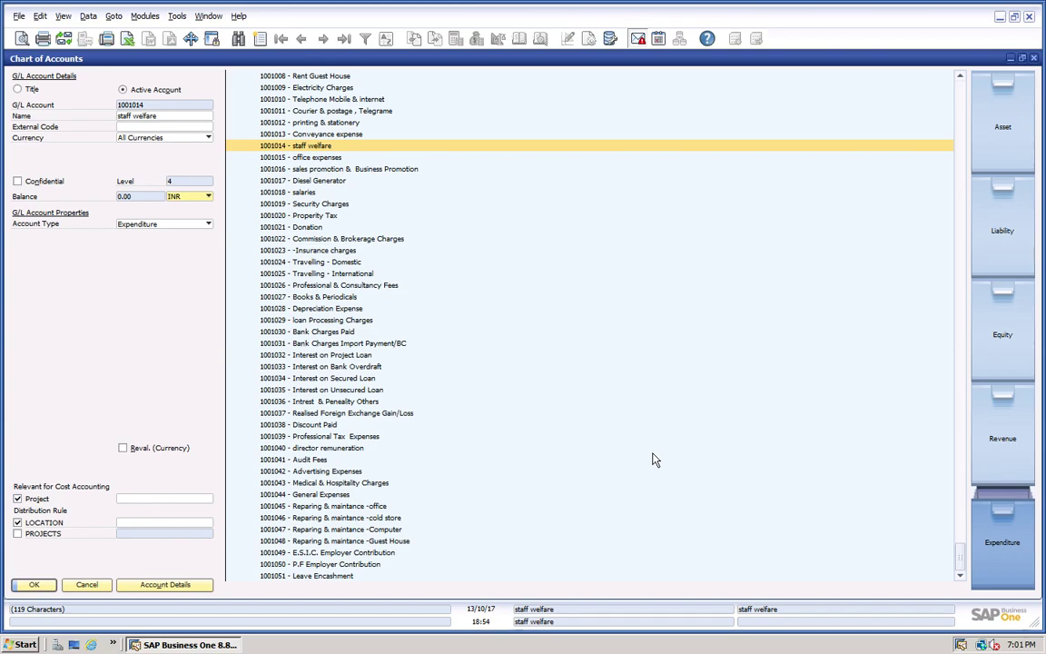
click(88, 584)
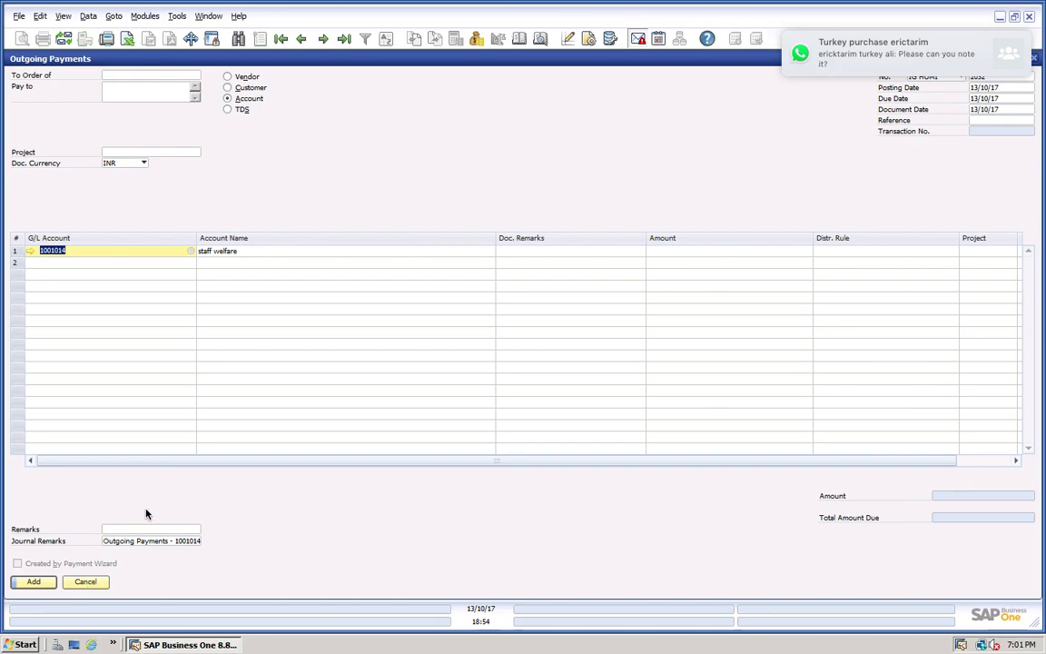
Enter "store" as the staff welfare row's document remarks and set its amount to INR 10
click(608, 252)
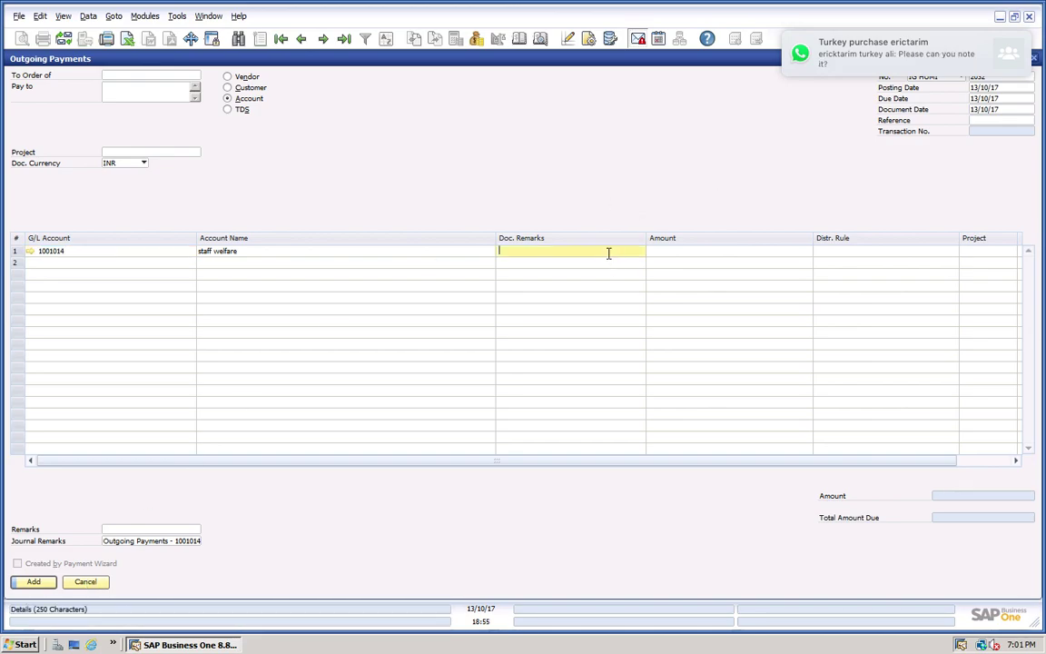
text(store)
click(689, 251)
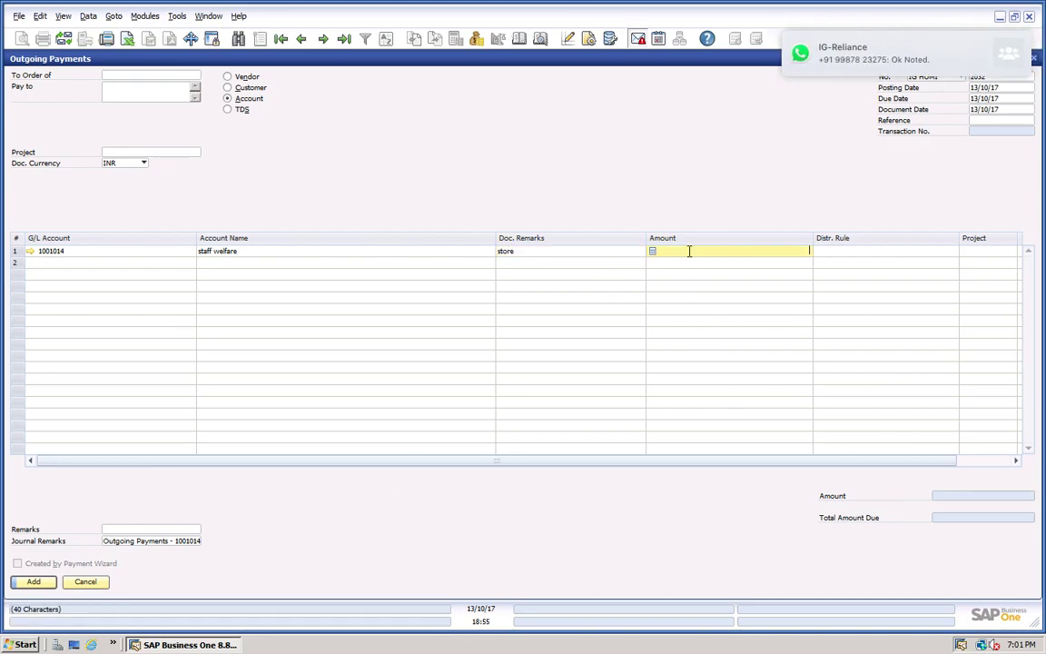
text(10)
key(Tab)
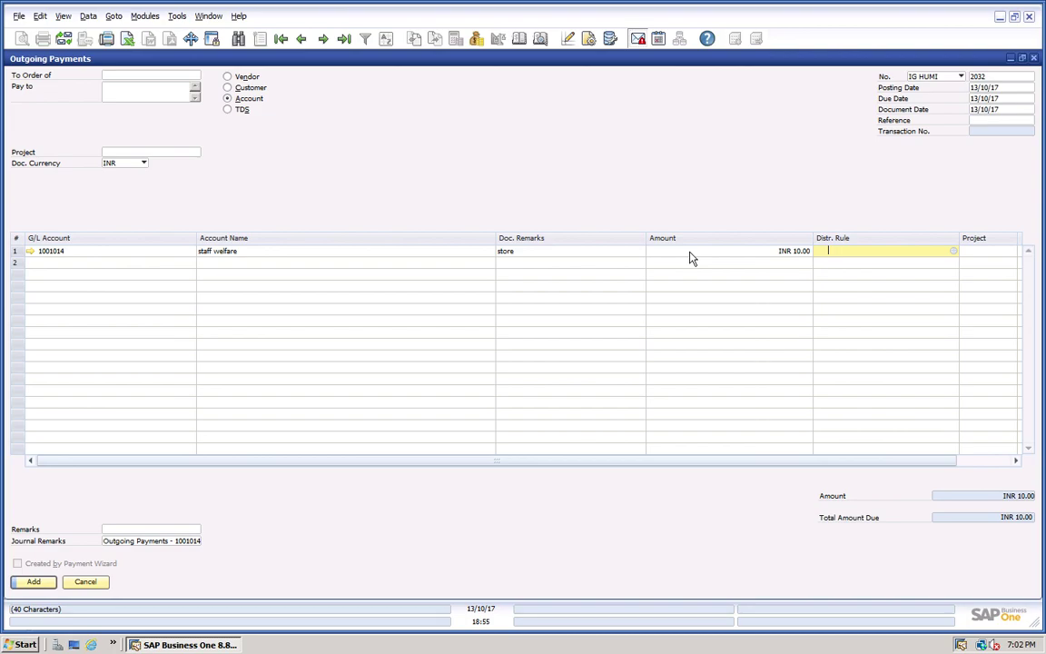
Assign the CS COCH (COCHIN) distribution rule to the staff welfare row under the LOCATION dimension
key(Tab)
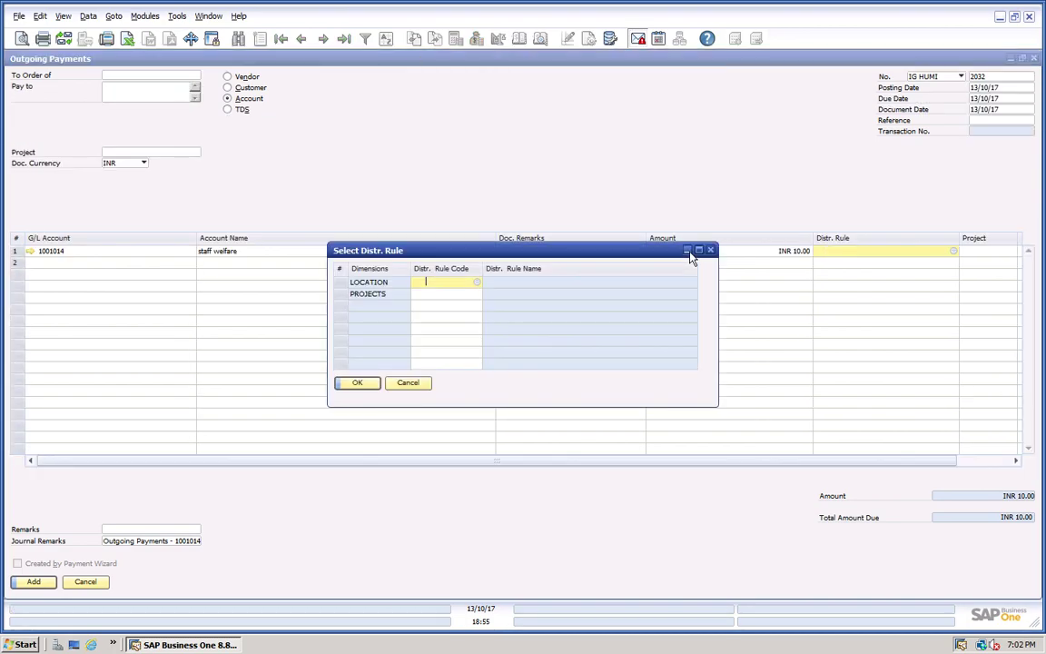
key(Tab)
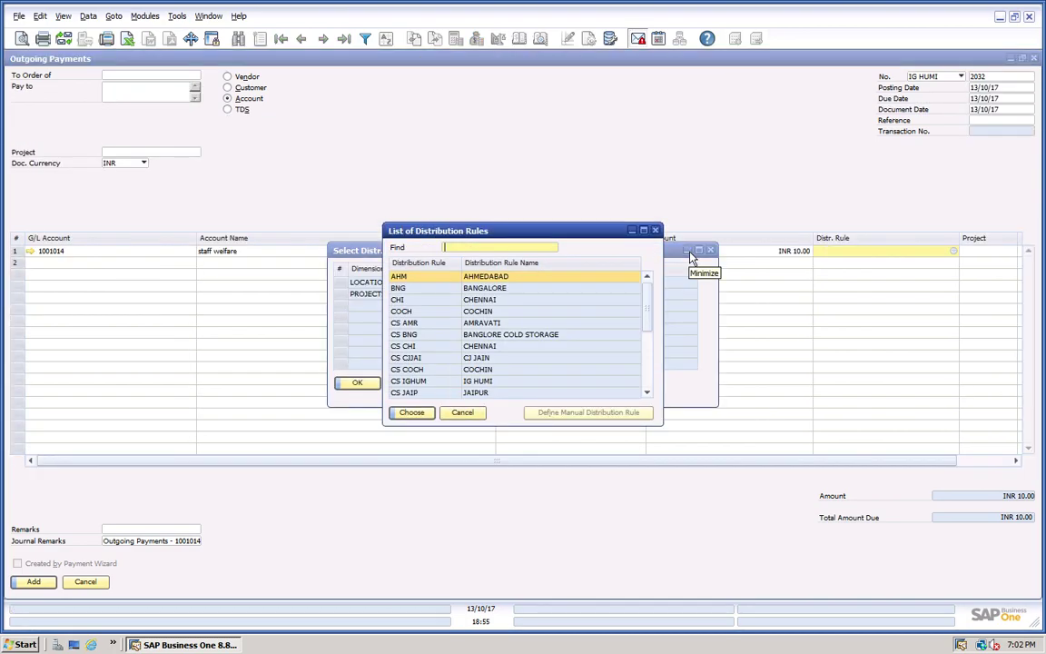
click(503, 382)
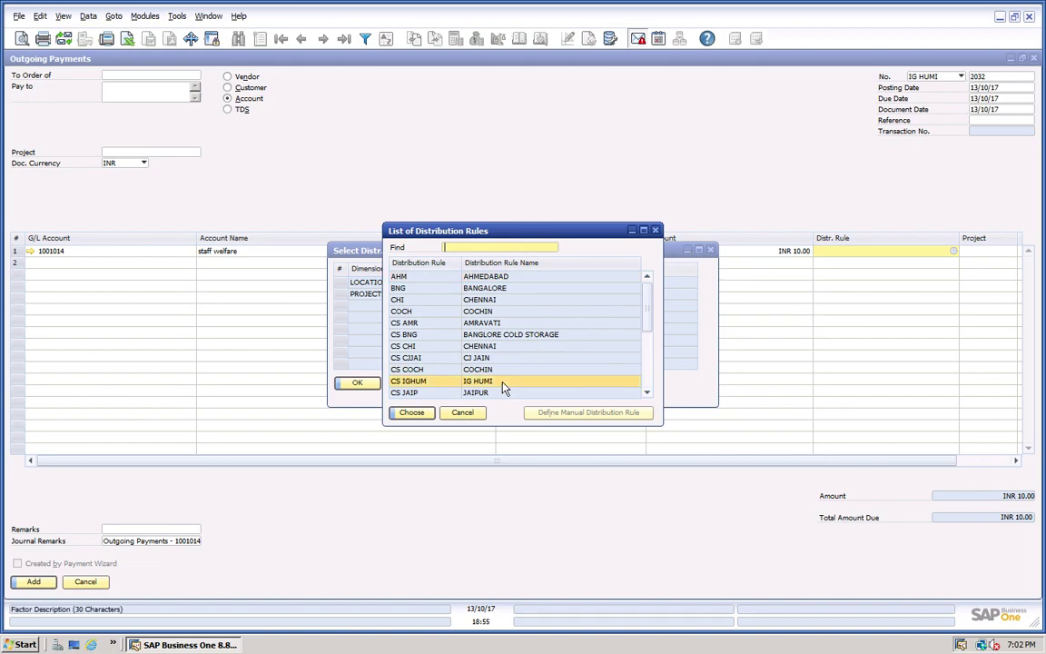
double_click(486, 369)
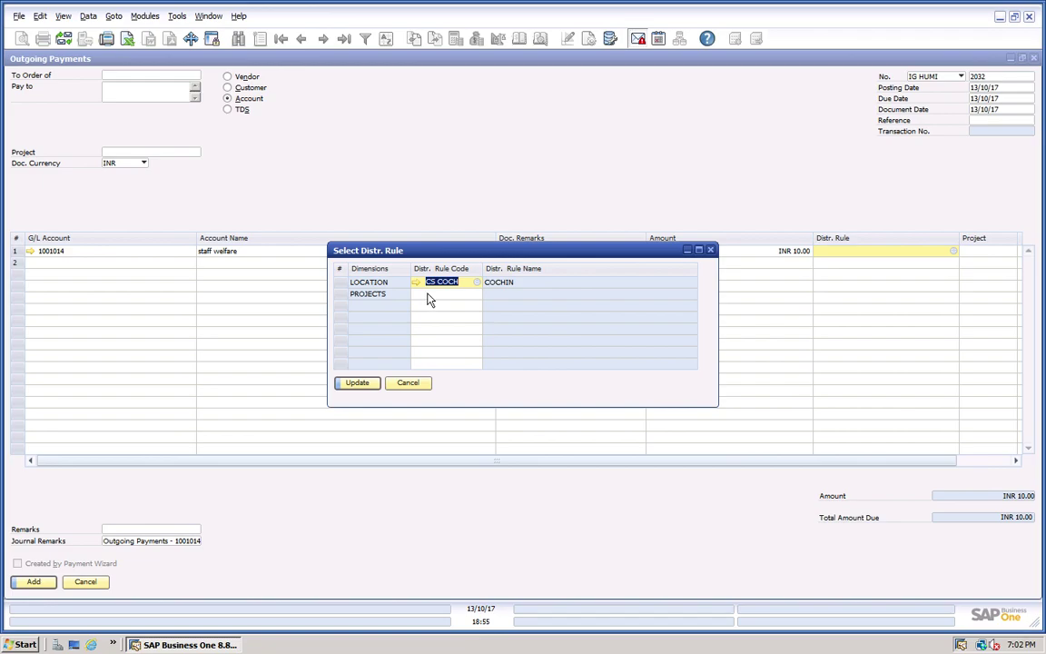
click(368, 386)
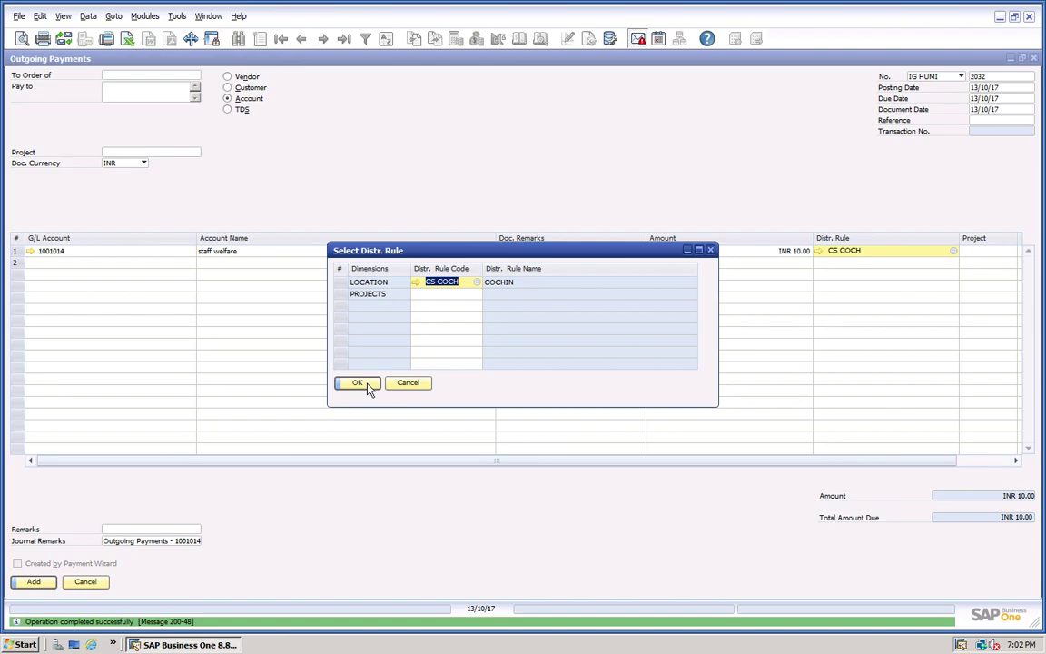
click(358, 382)
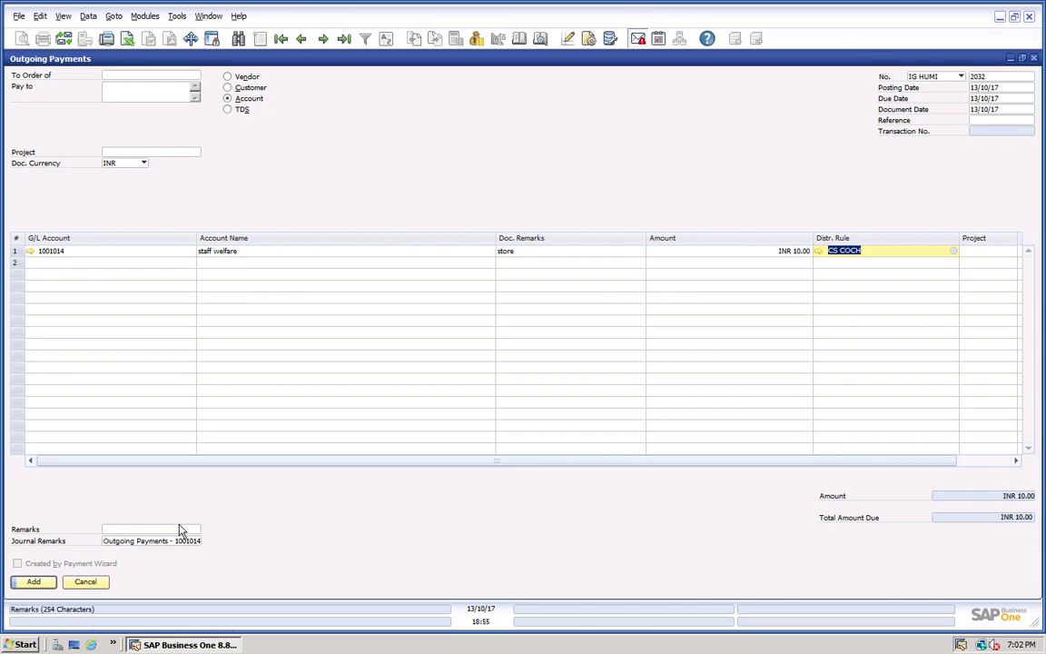
Set both the remarks and the journal remarks of the outgoing payment to "mseb"
click(150, 530)
text(mseb)
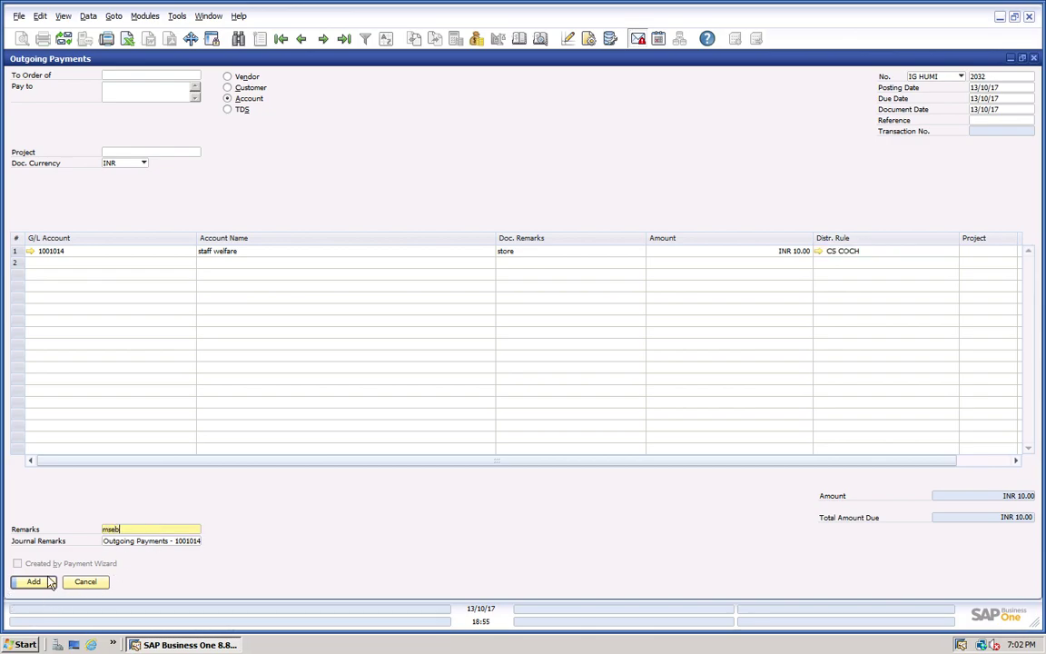
click(148, 542)
text(mseb)
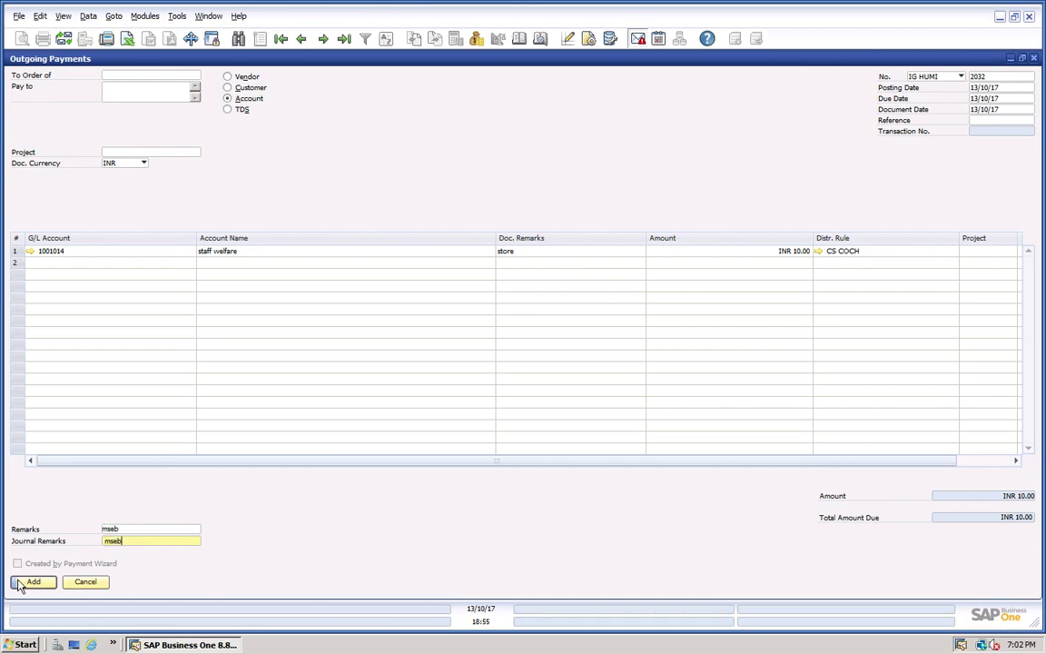
Open the payment means of the outgoing payment and select the bank transfer's G/L account for replacement
right_click(339, 180)
click(378, 196)
click(447, 238)
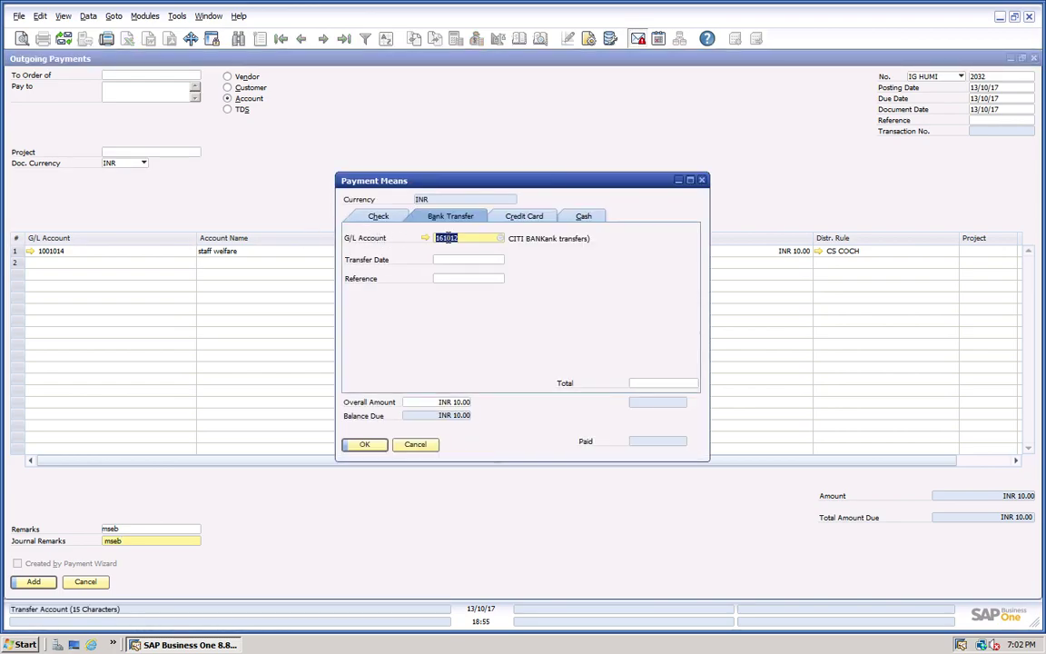
Try to find the bank transfer's G/L account by searching for "mum", and close the account list
text(mum)
key(Tab)
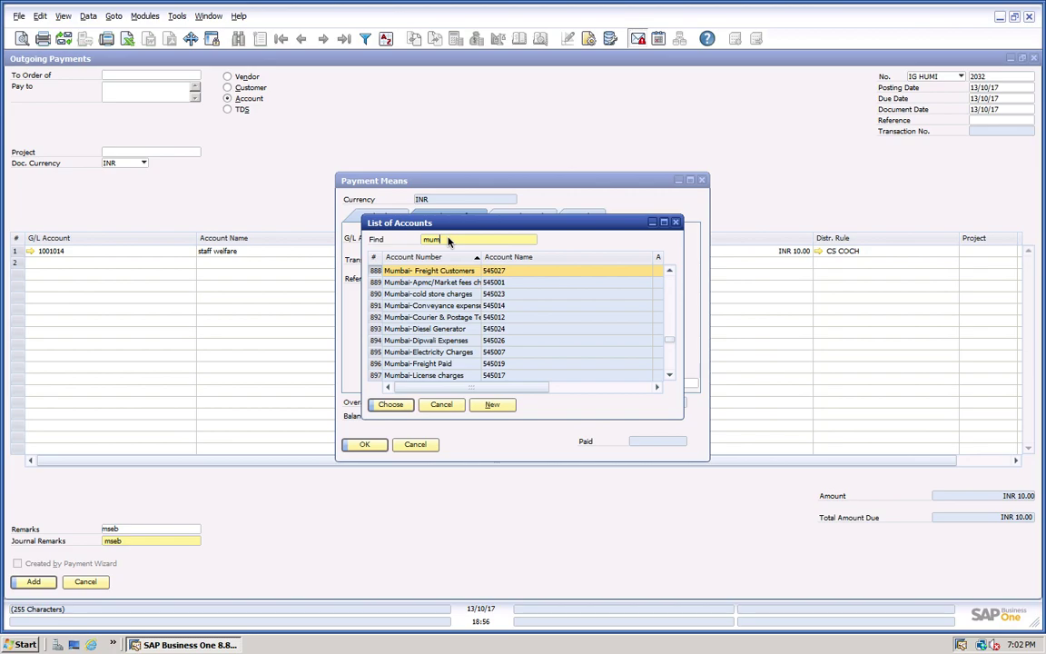
key(BackSpace)
key(BackSpace)
key(BackSpace)
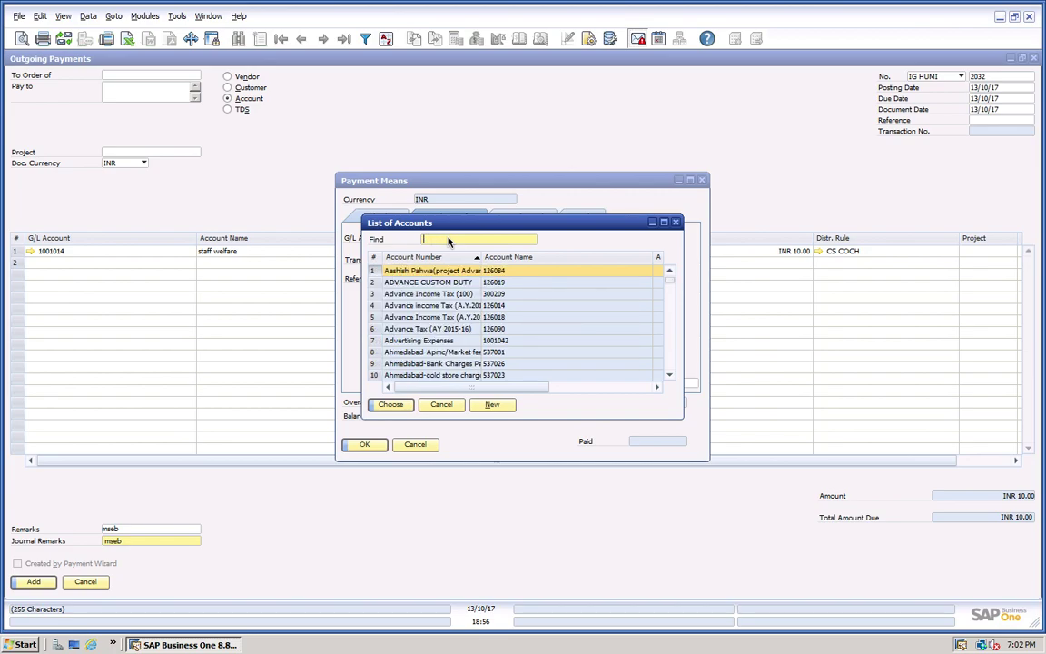
key(Escape)
Set the bank transfer's G/L account to 160020 (CASH BOOK J452) and confirm the payment means
text(2160010)
key(Tab)
text(1600020)
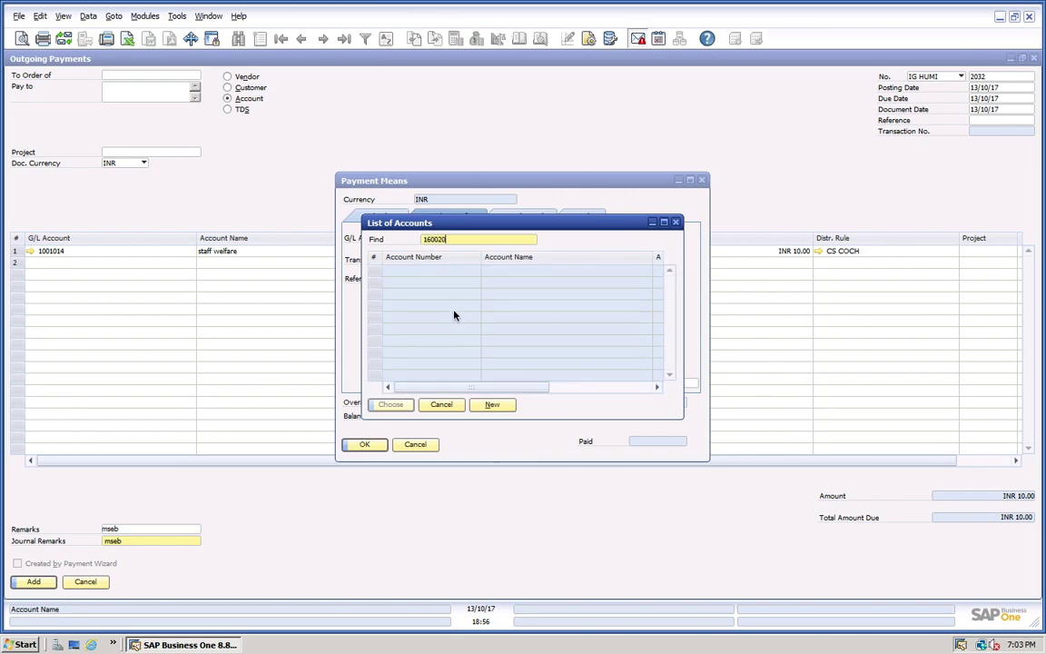
key(Return)
text(1)
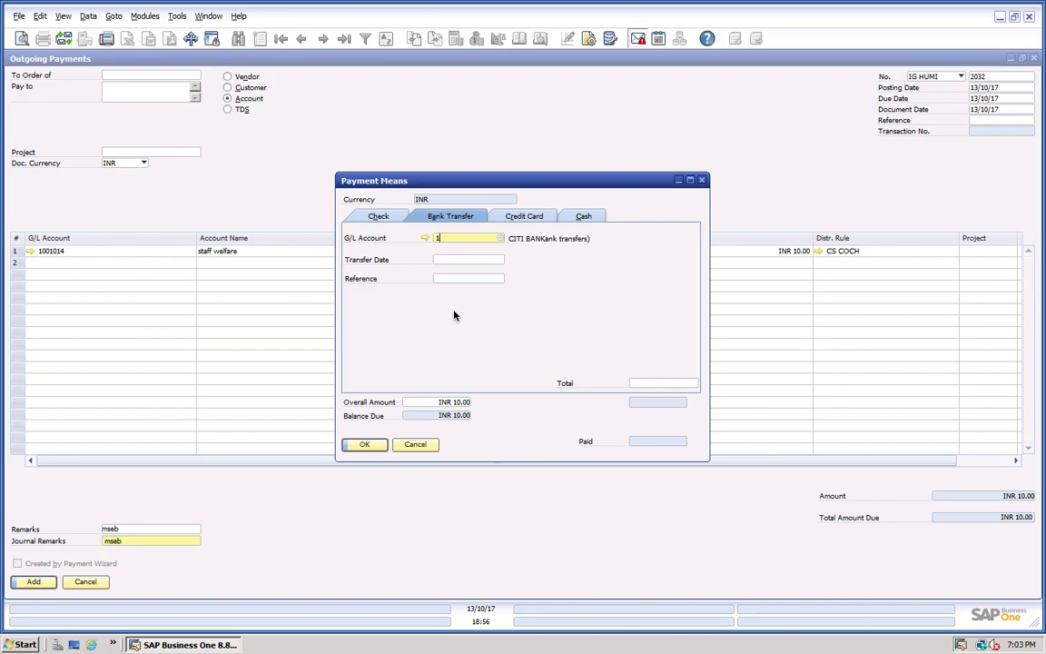
text(60020)
key(Tab)
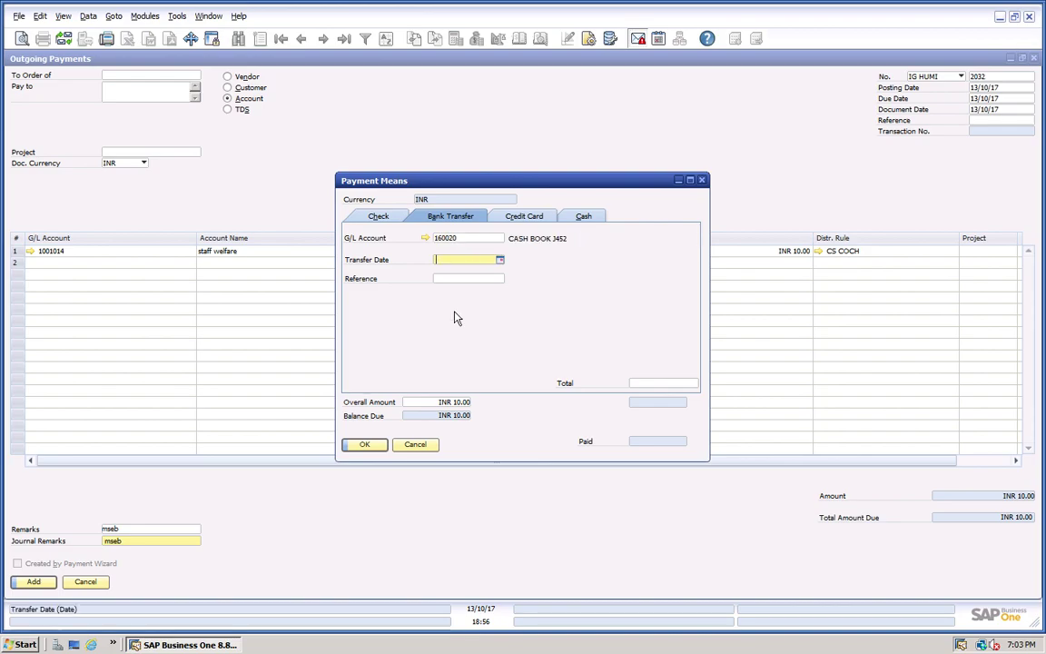
click(364, 444)
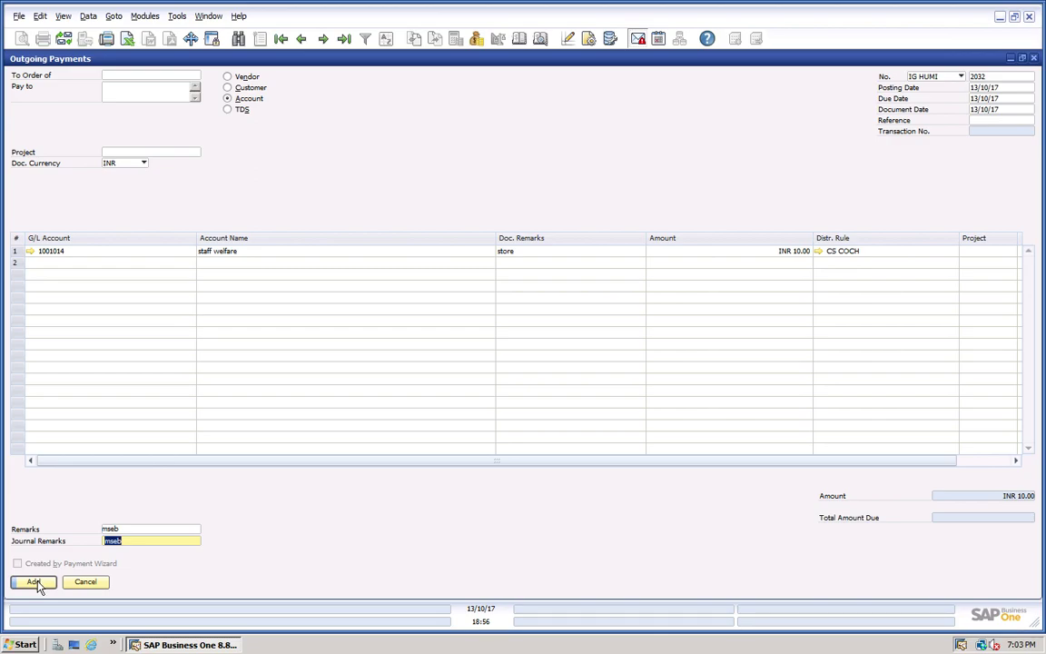
Fill the bank transfer total with the INR 10.00 balance due and try to add the outgoing payment
right_click(544, 205)
click(591, 224)
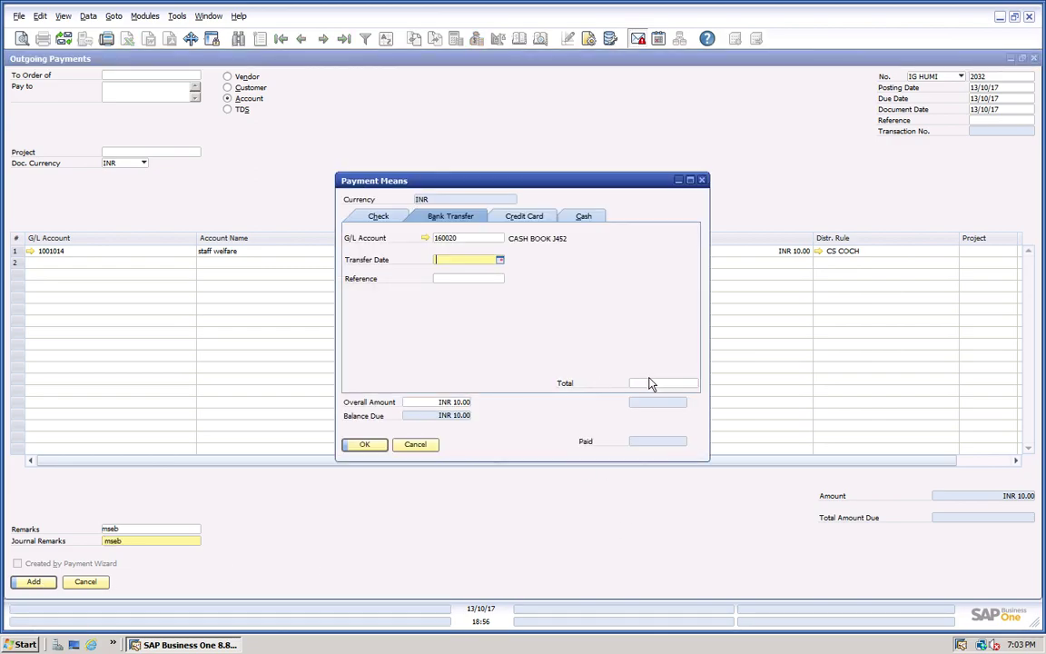
click(659, 381)
key(ctrl+b)
key(Return)
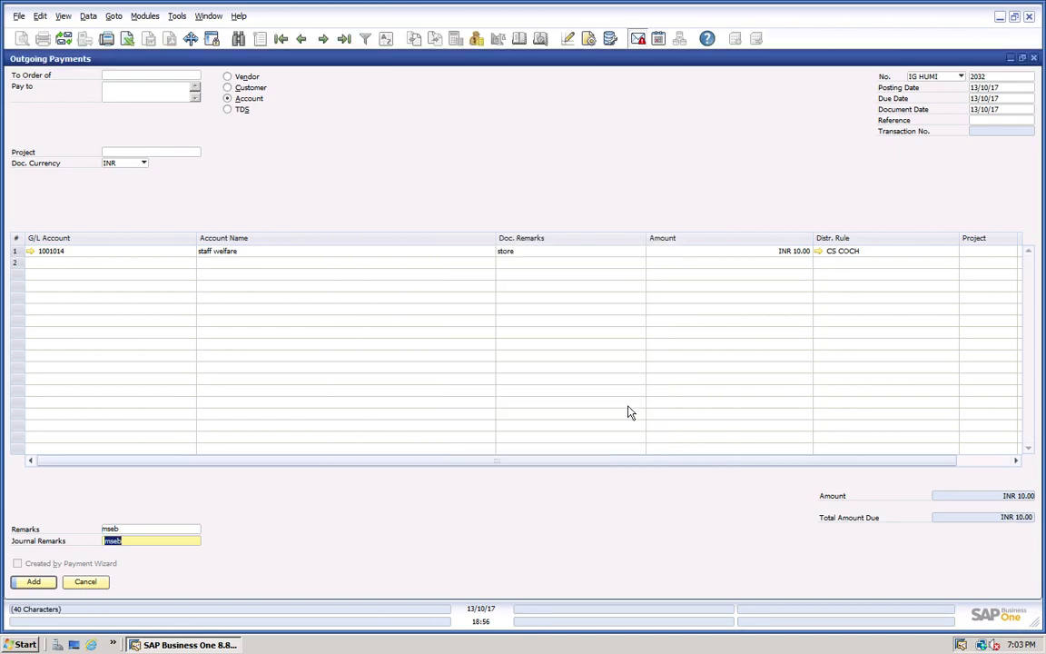
click(36, 582)
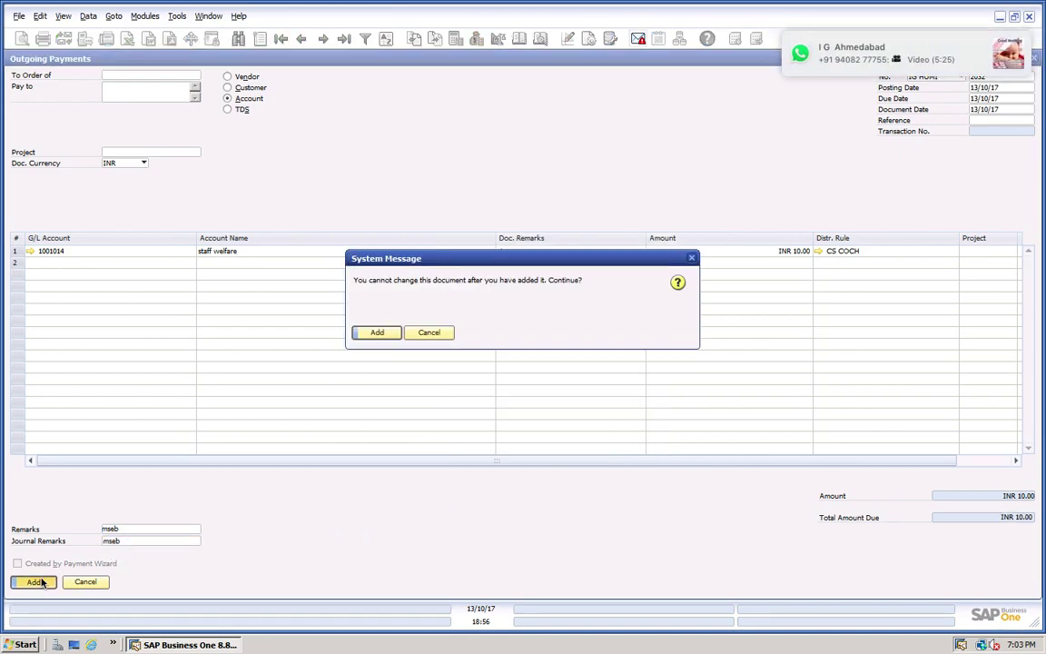
click(377, 332)
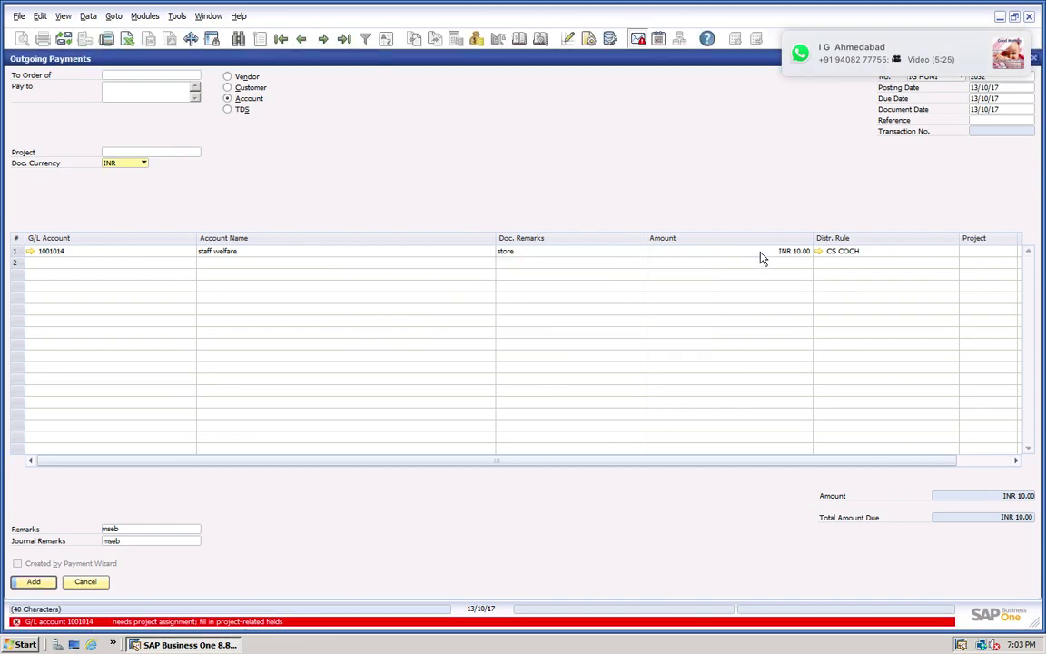
Remove the Project cost accounting relevance from the staff welfare account, update it, and add the outgoing payment
click(30, 252)
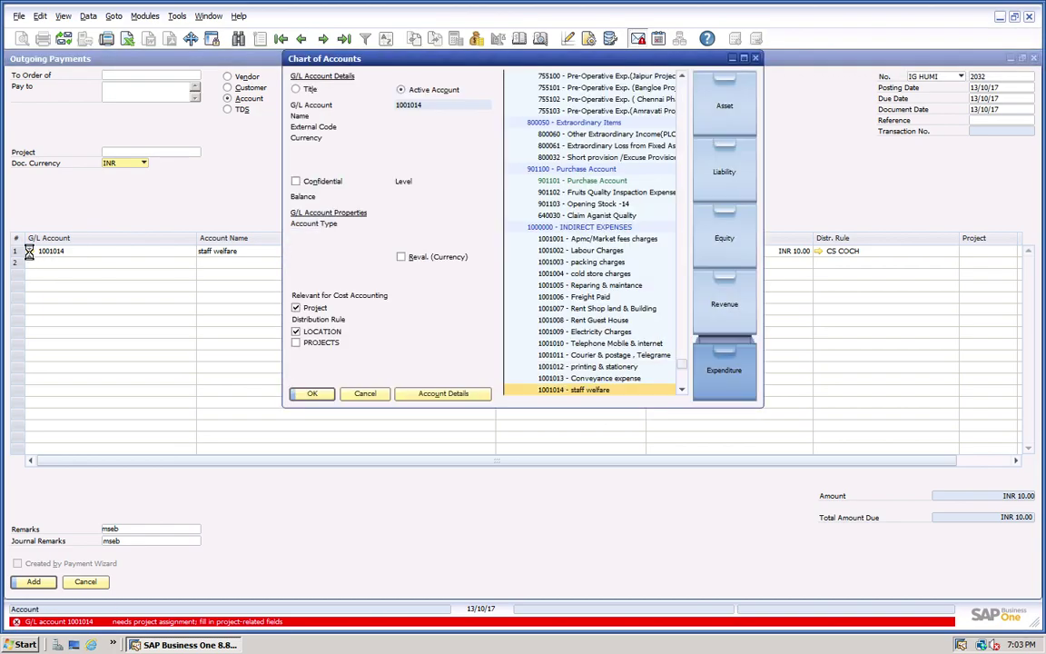
click(19, 498)
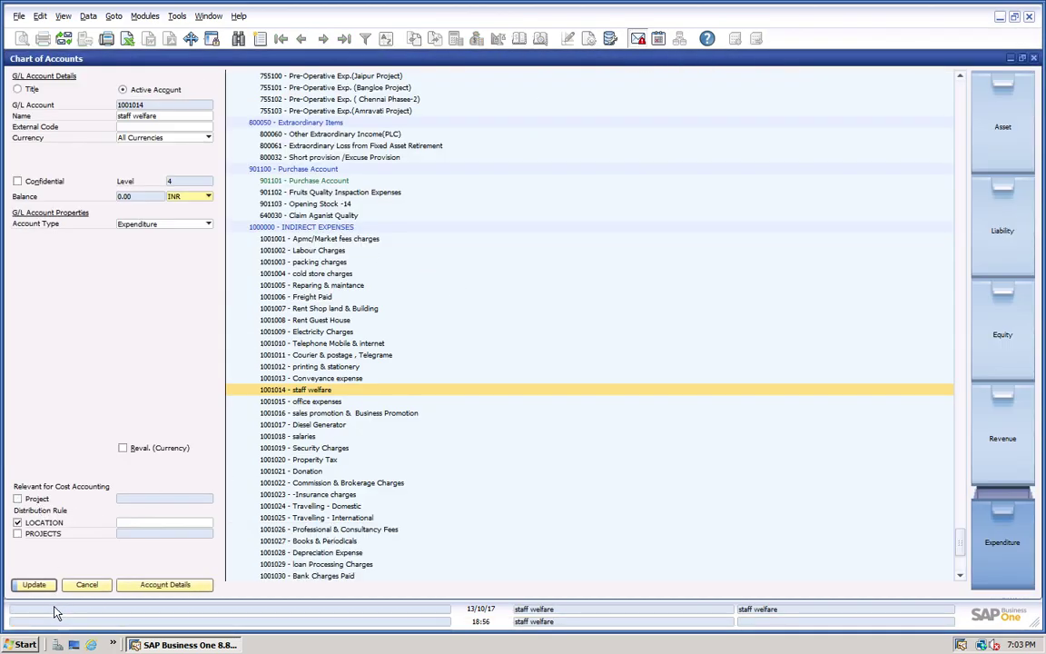
click(34, 583)
click(33, 584)
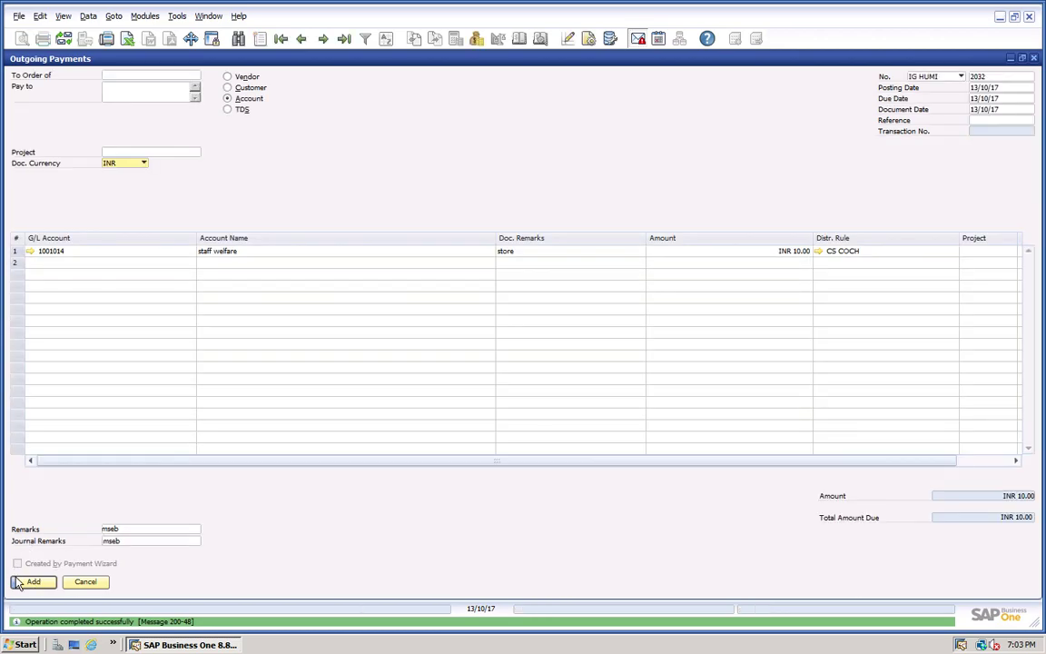
click(34, 581)
click(375, 333)
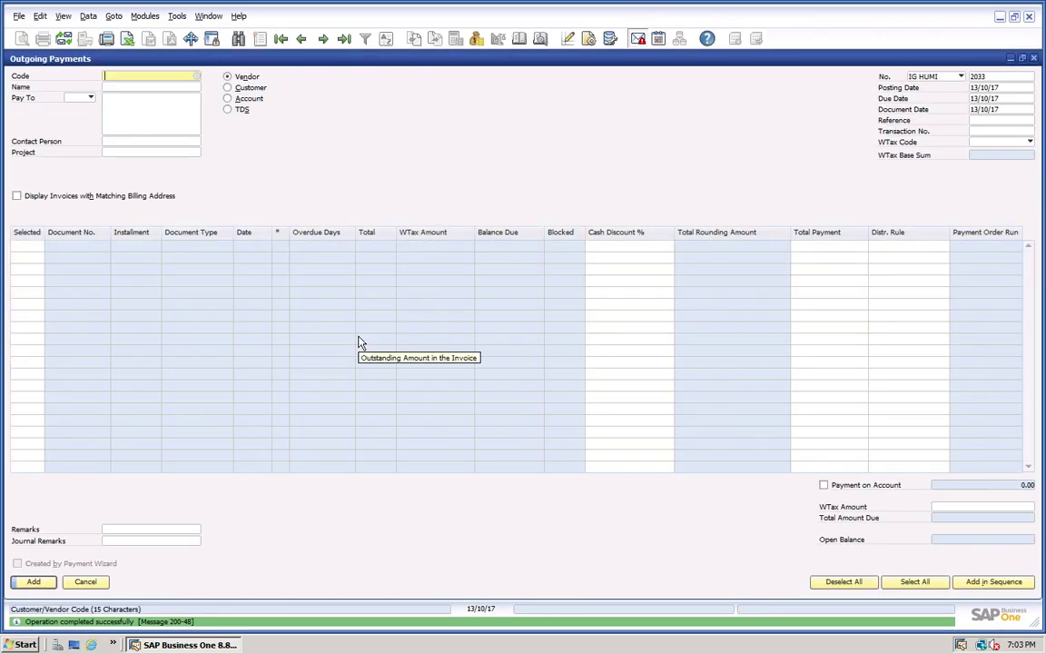
Run the annual Cost Accounting Summary Report for the LOCATION dimension from 01/04/17 to 31/03/18, and close the blank outgoing payment
click(141, 18)
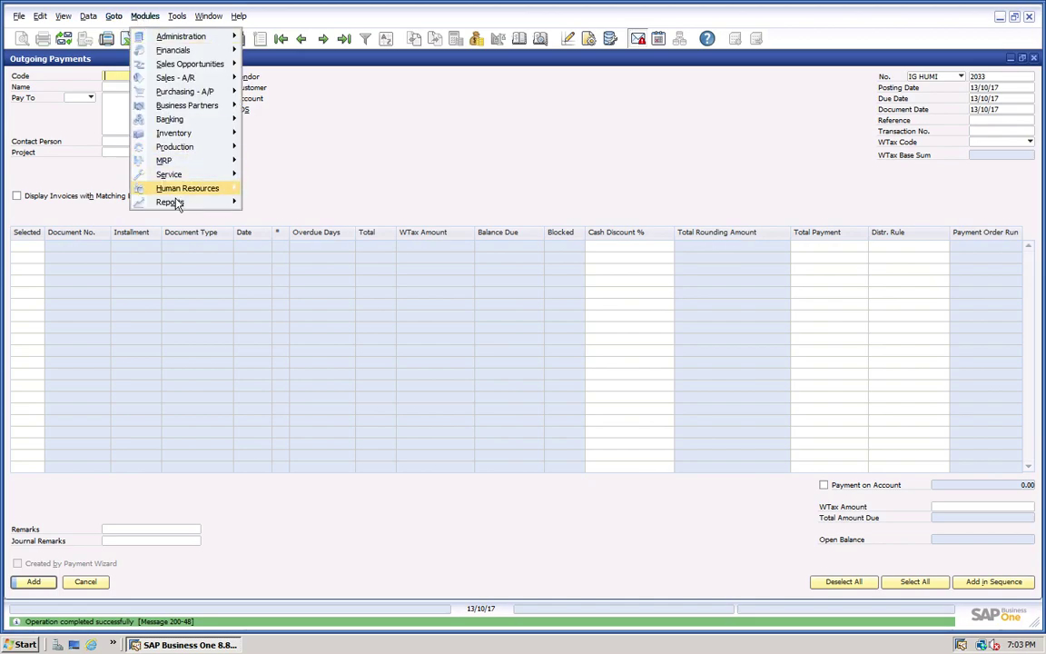
mouse_move(176, 204)
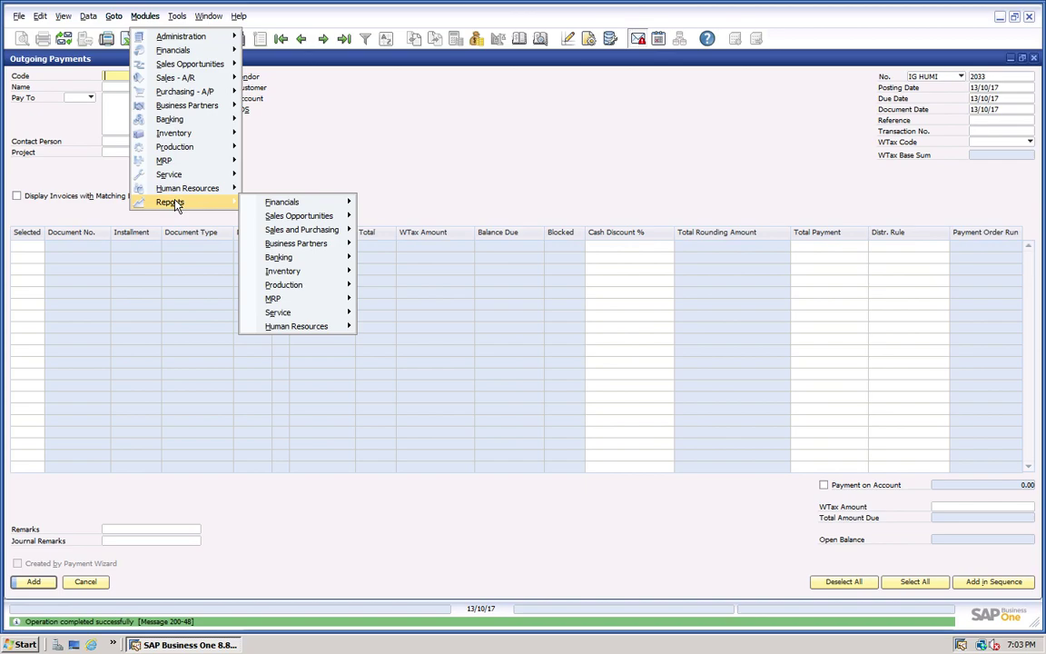
mouse_move(196, 55)
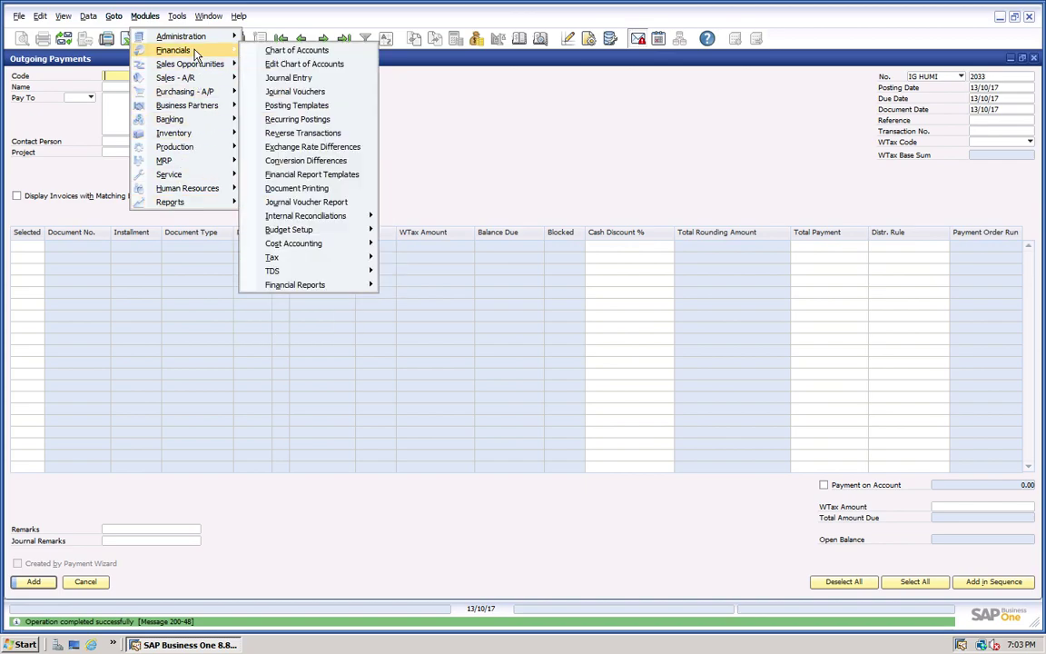
mouse_move(338, 243)
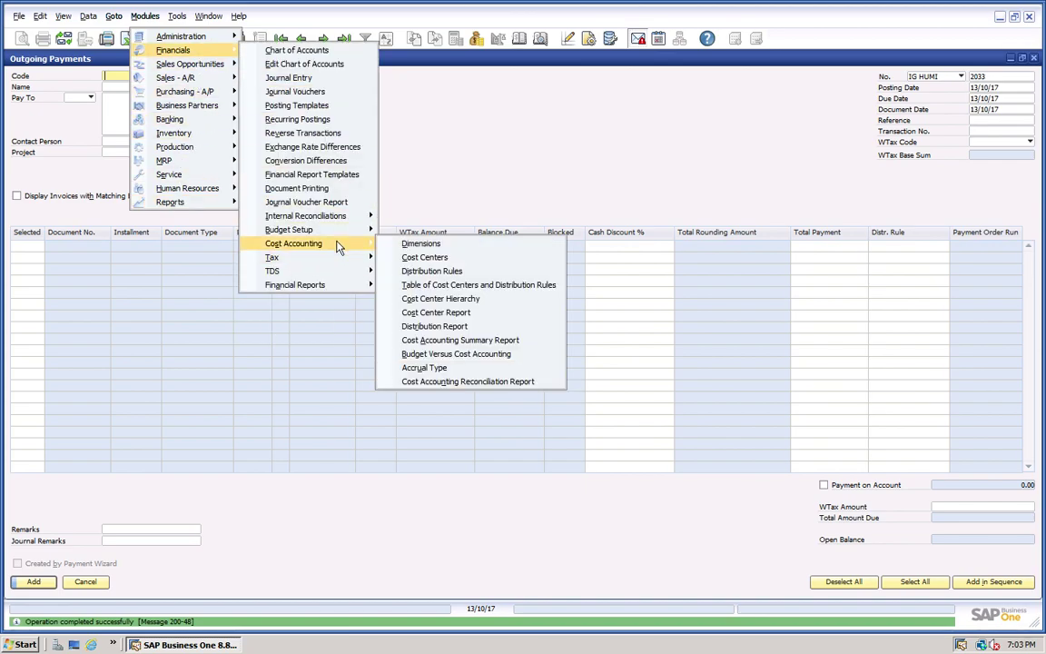
click(459, 341)
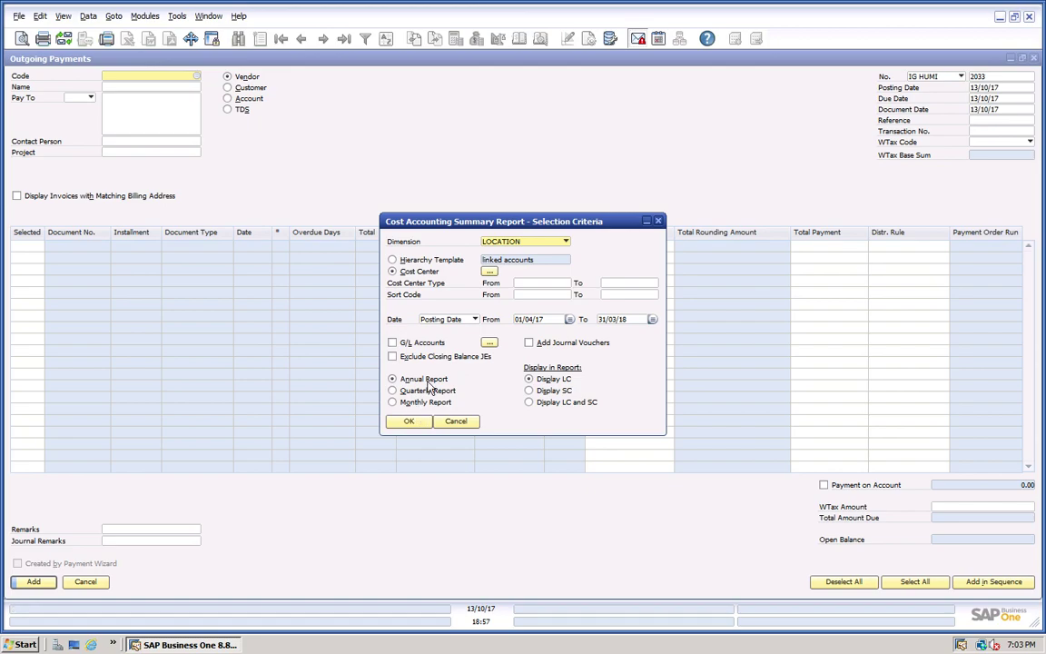
right_click(407, 427)
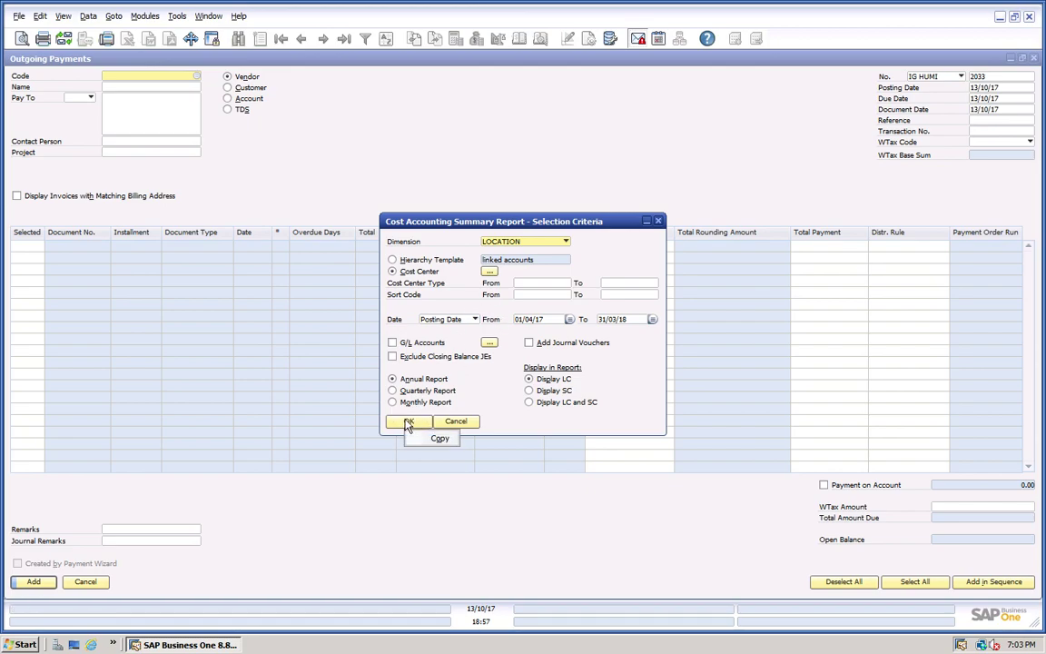
click(408, 422)
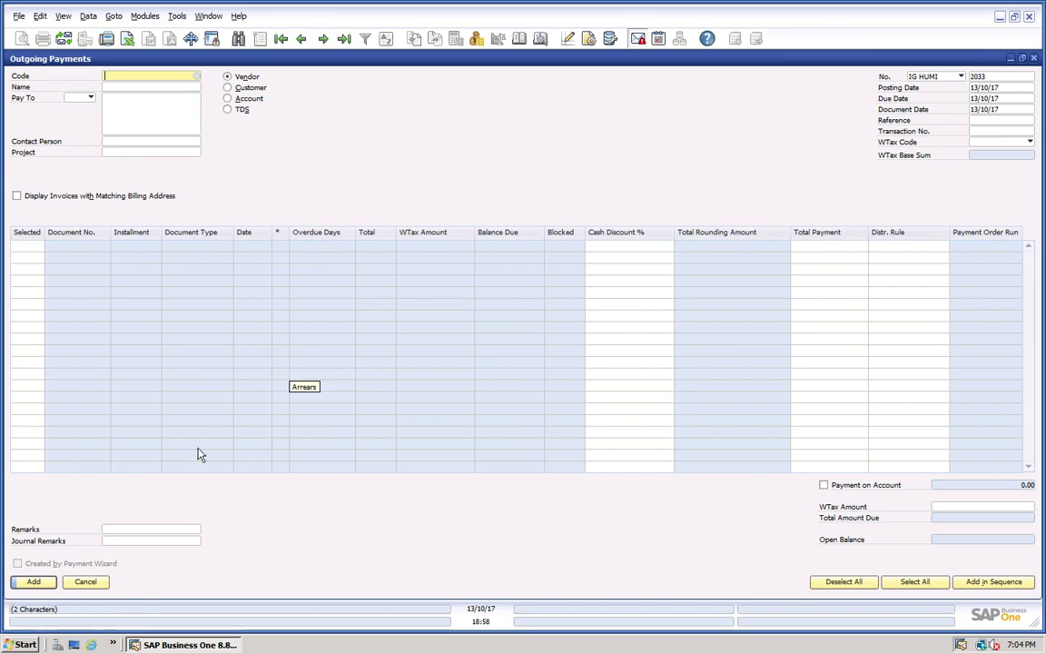
click(90, 585)
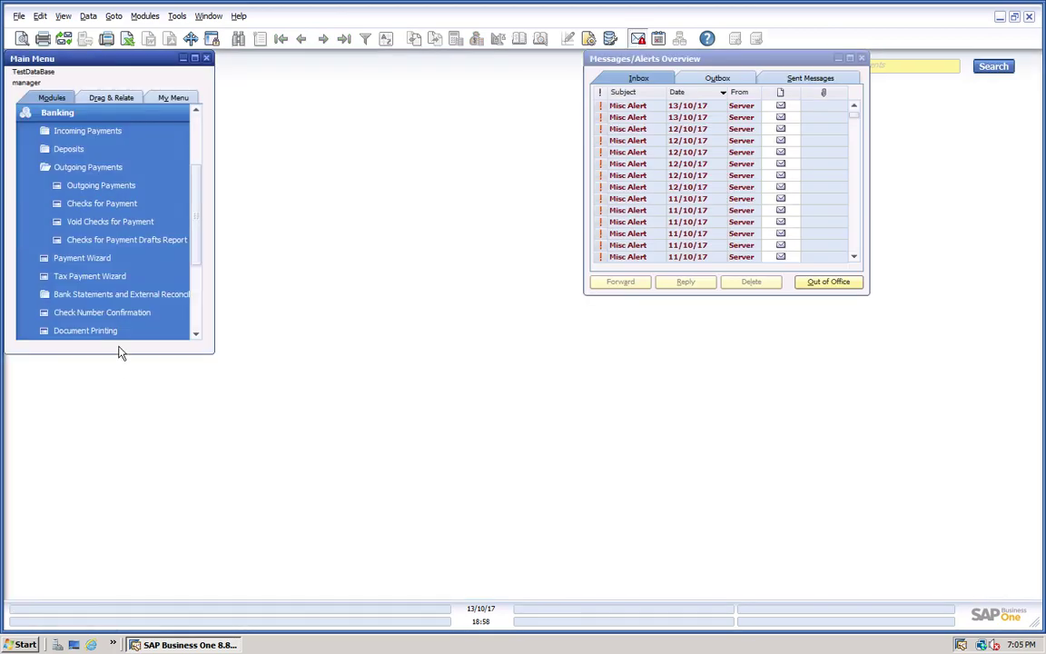
Look up the salaries account among the Expenditure accounts in the Chart of Accounts to check its cost accounting relevance
click(137, 117)
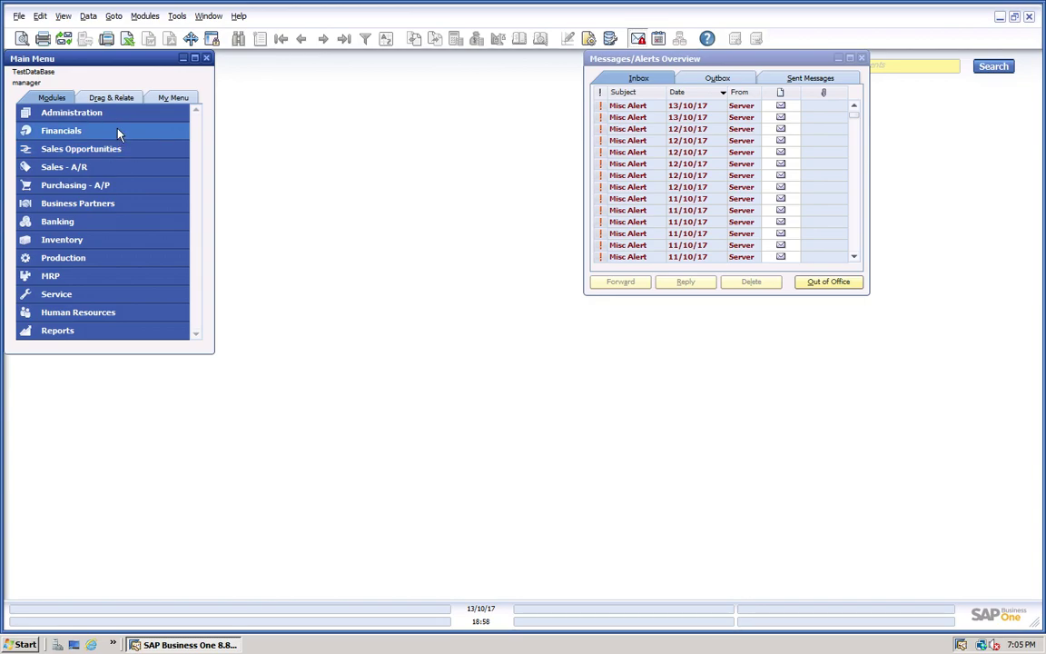
click(114, 132)
click(111, 133)
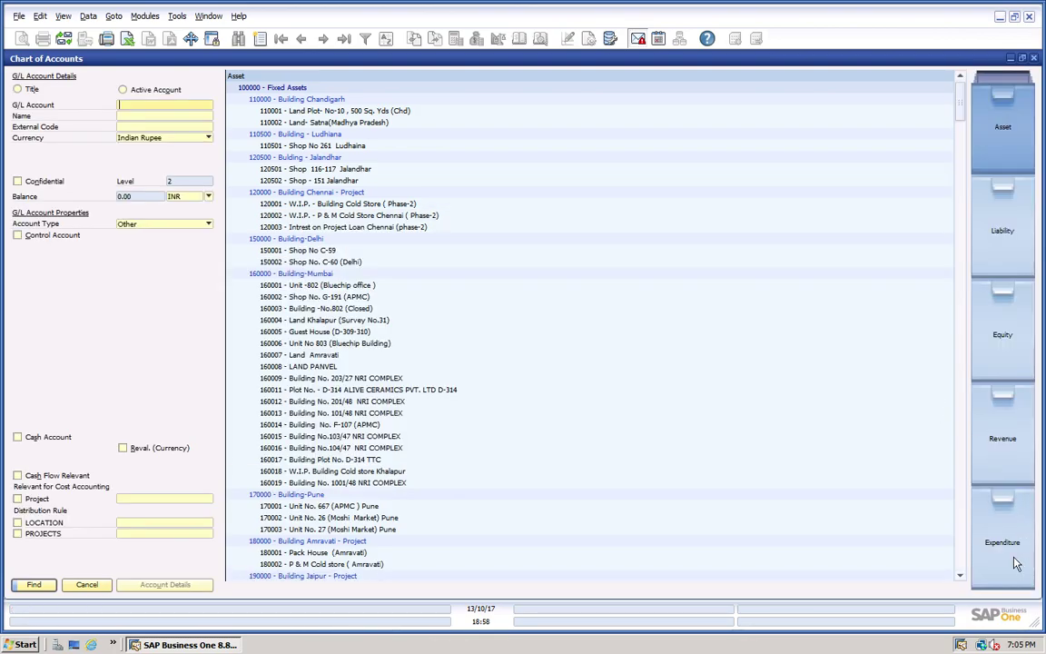
click(1015, 561)
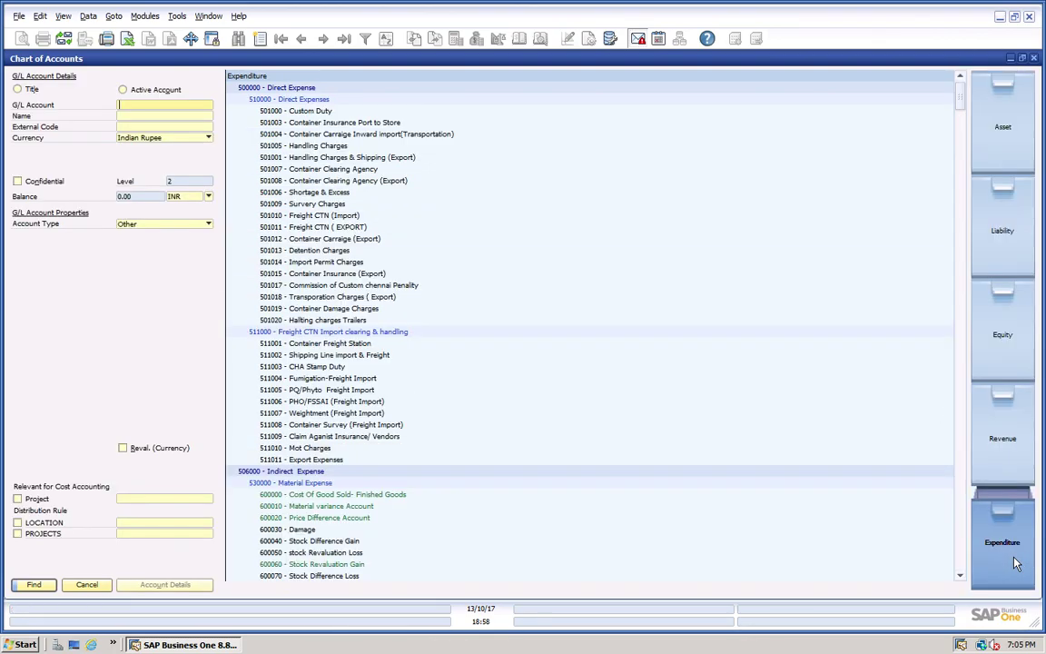
scroll(639, 425, down, 13)
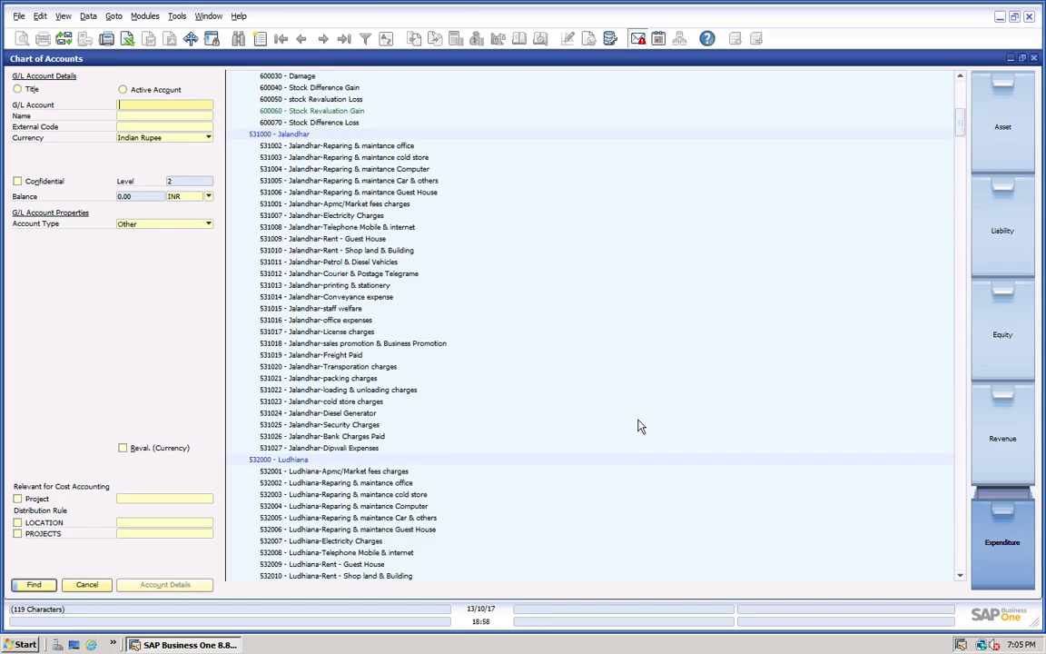
scroll(639, 425, down, 1)
scroll(639, 425, down, 14)
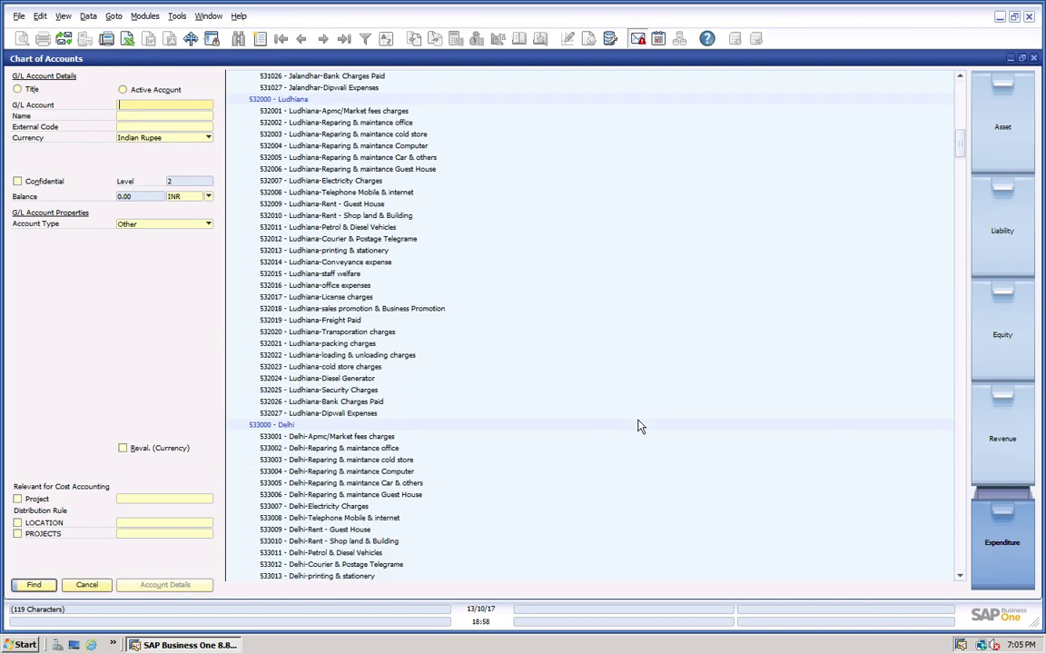
drag(960, 154, 853, 508)
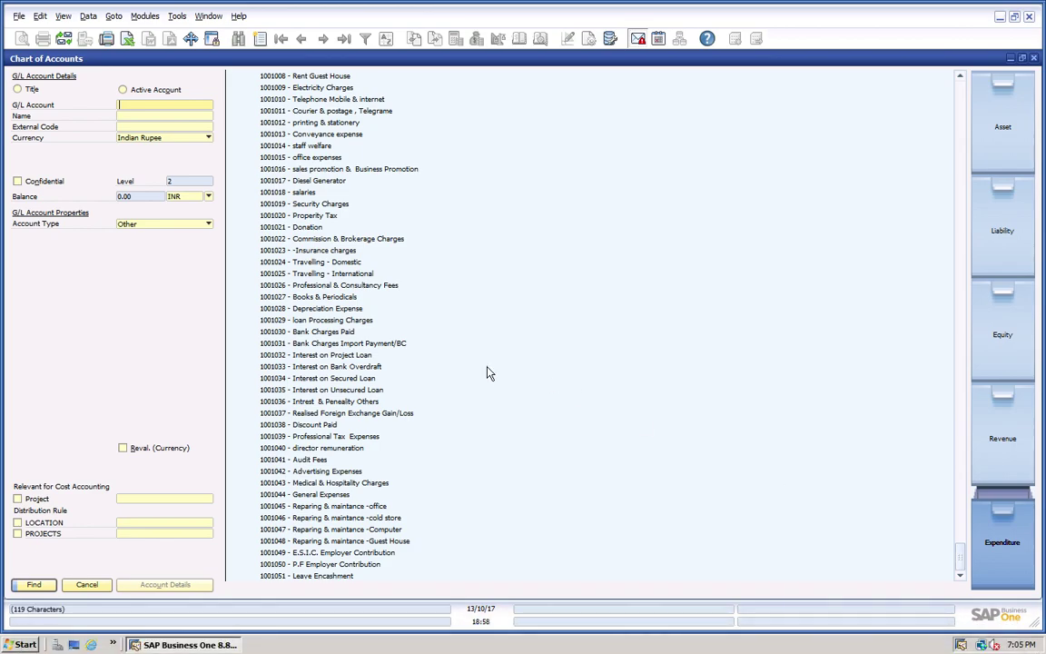
click(303, 193)
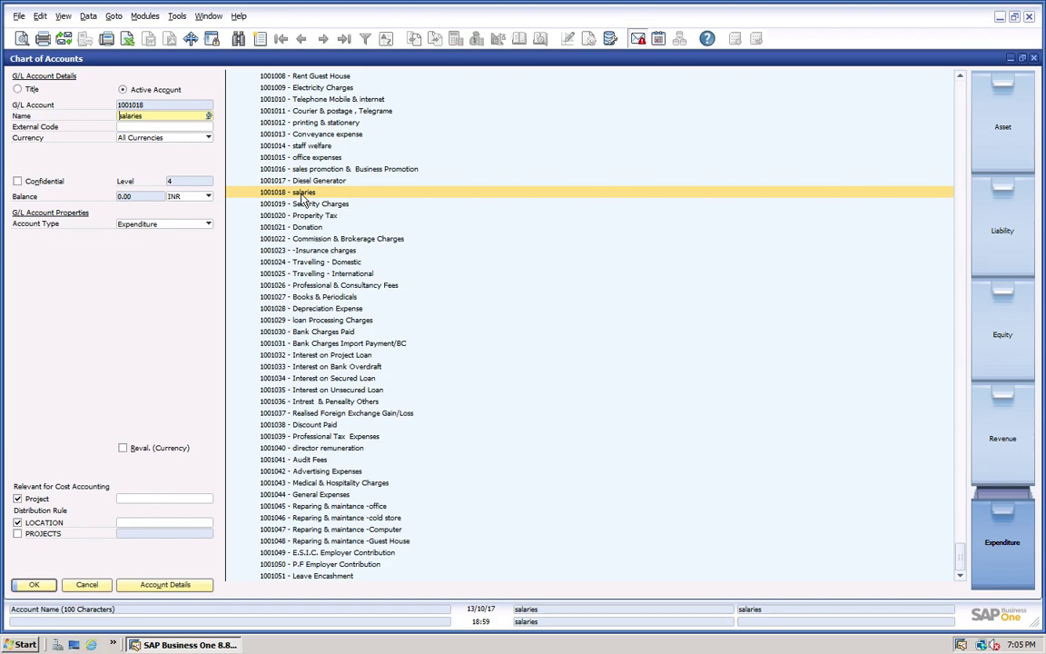
Start a new journal entry and enter the salaries account in its first row by searching for "sala"
mouse_move(137, 7)
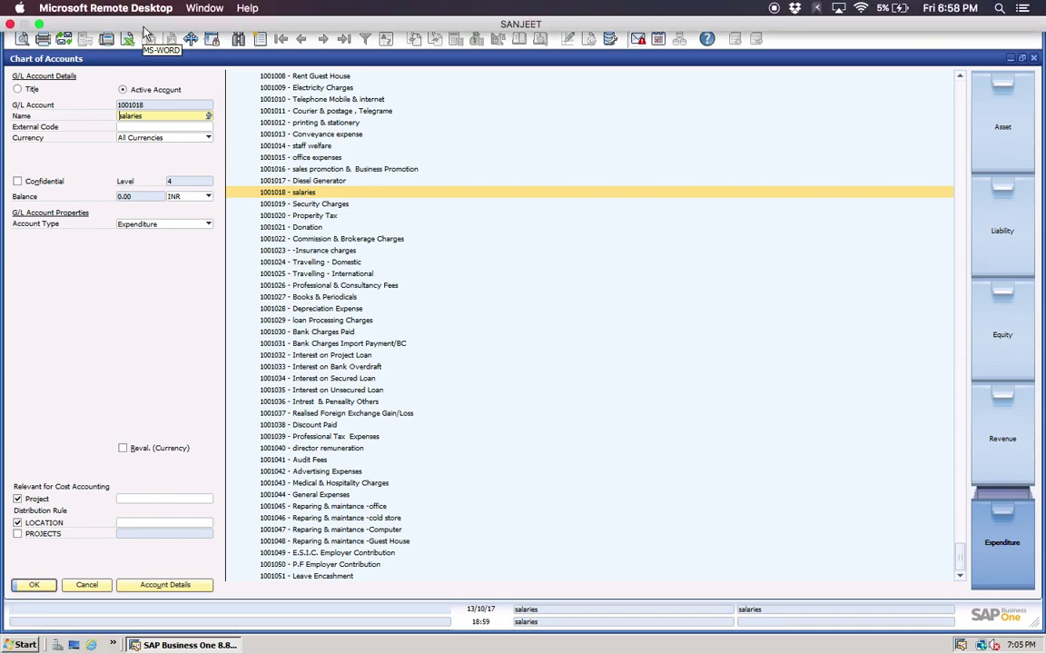
click(141, 16)
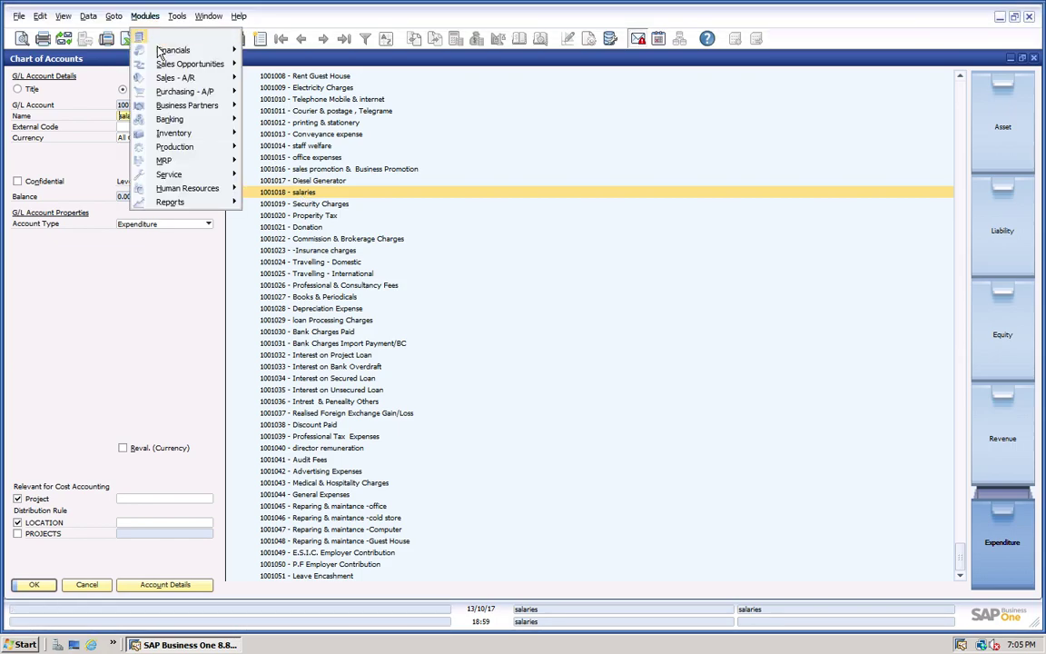
mouse_move(162, 54)
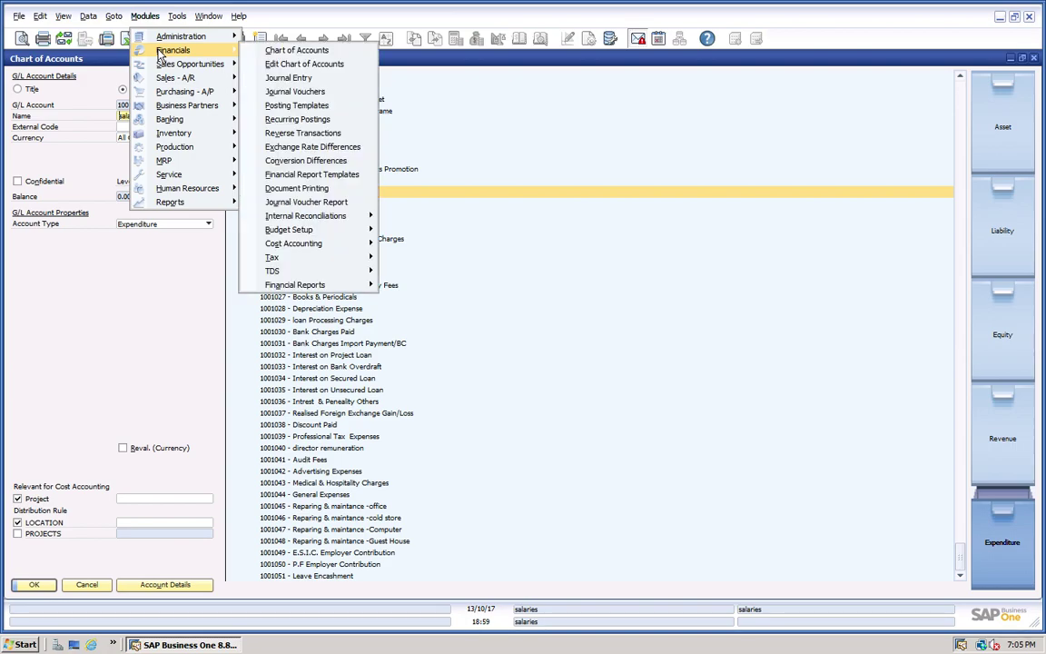
click(279, 80)
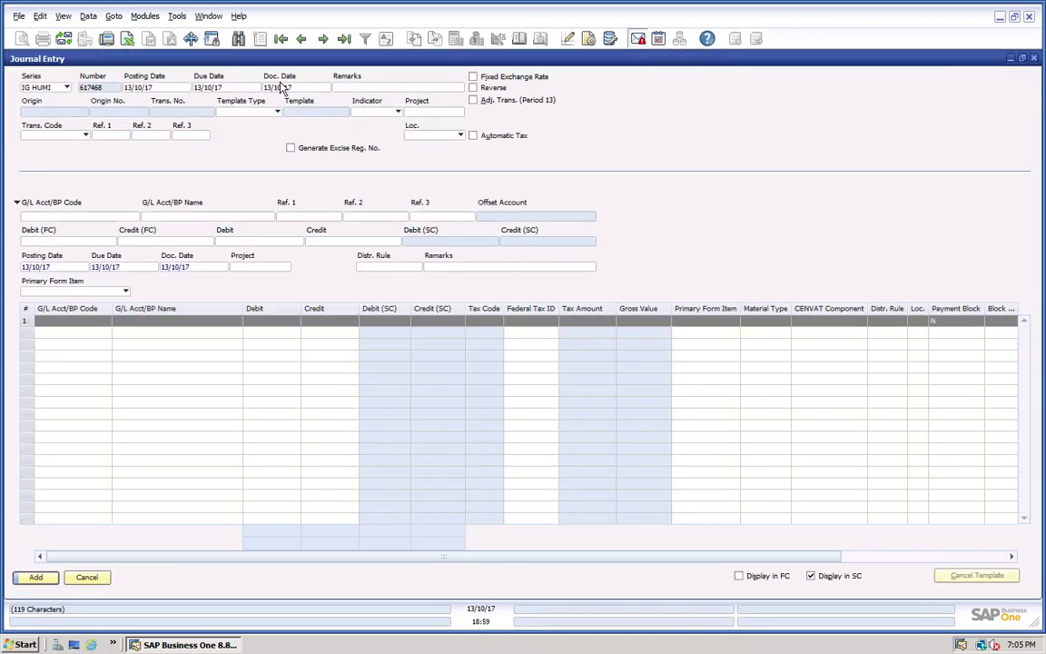
click(77, 320)
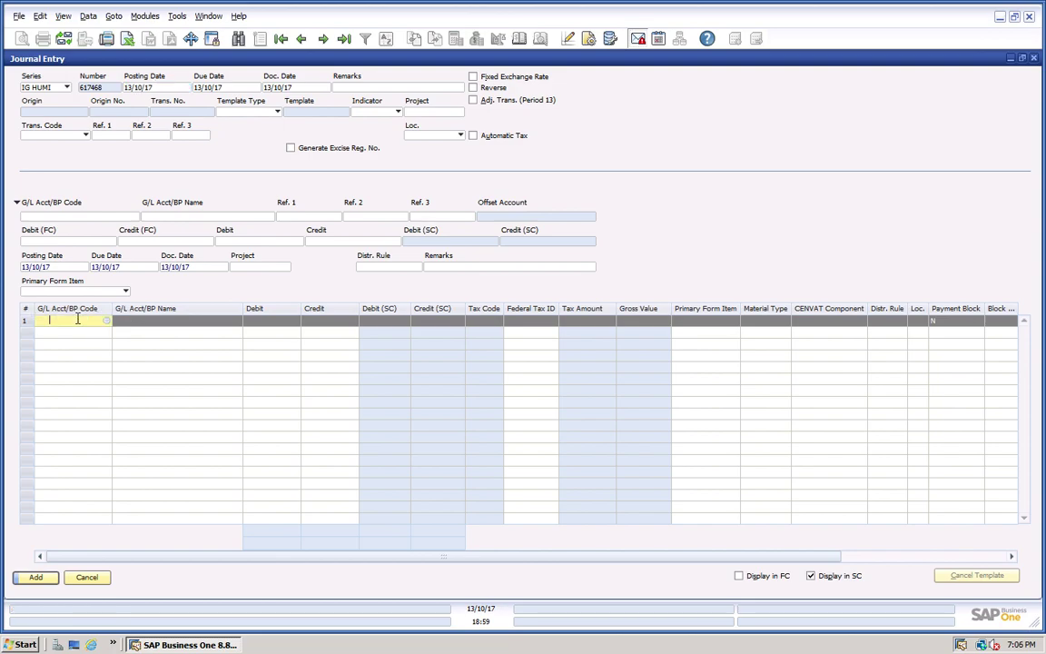
key(Tab)
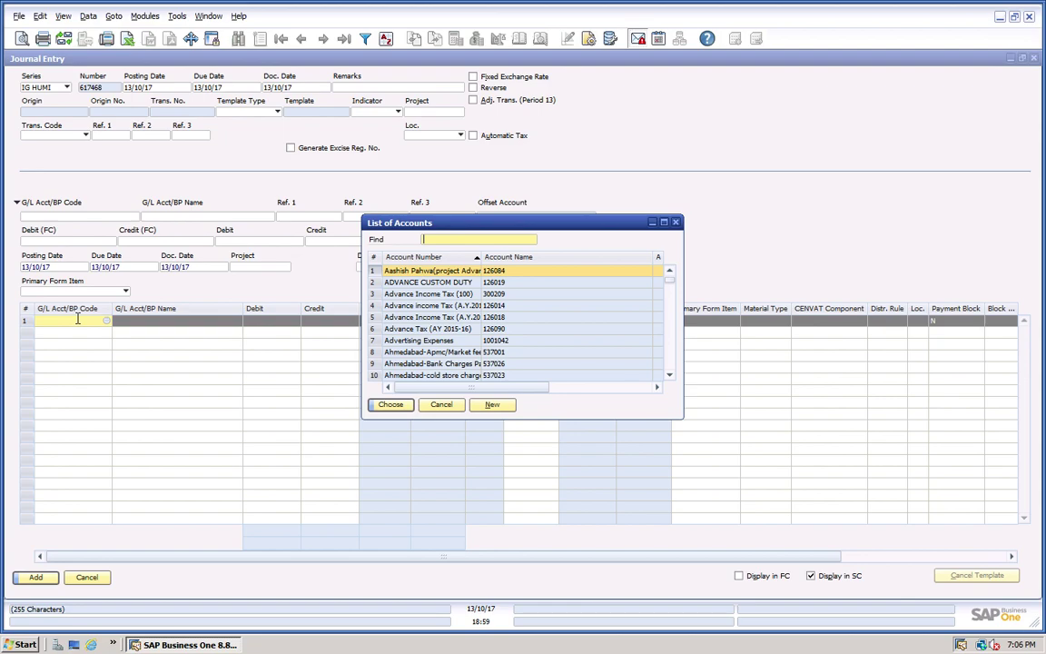
text(saa)
key(BackSpace)
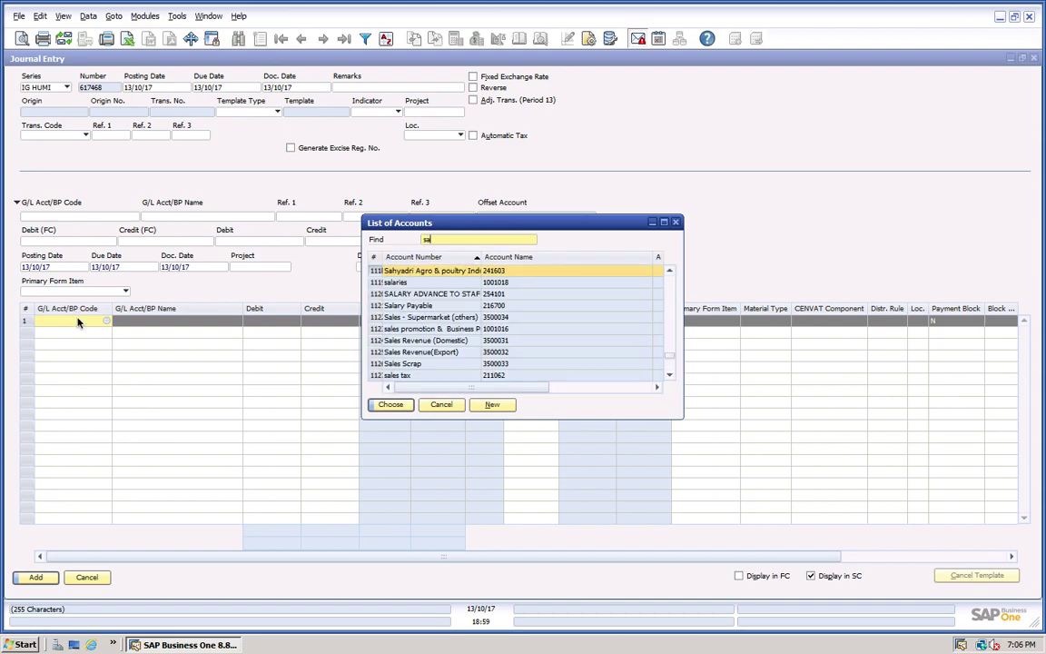
text(la)
key(Return)
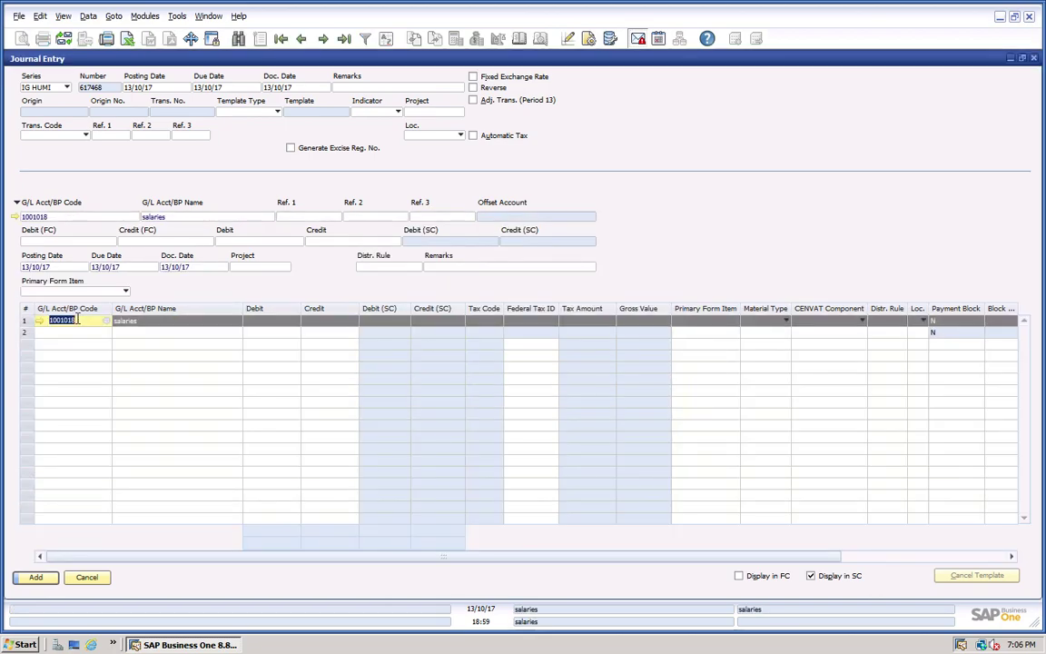
Enter a debit of 12000 on the salaries row of the journal entry
click(275, 321)
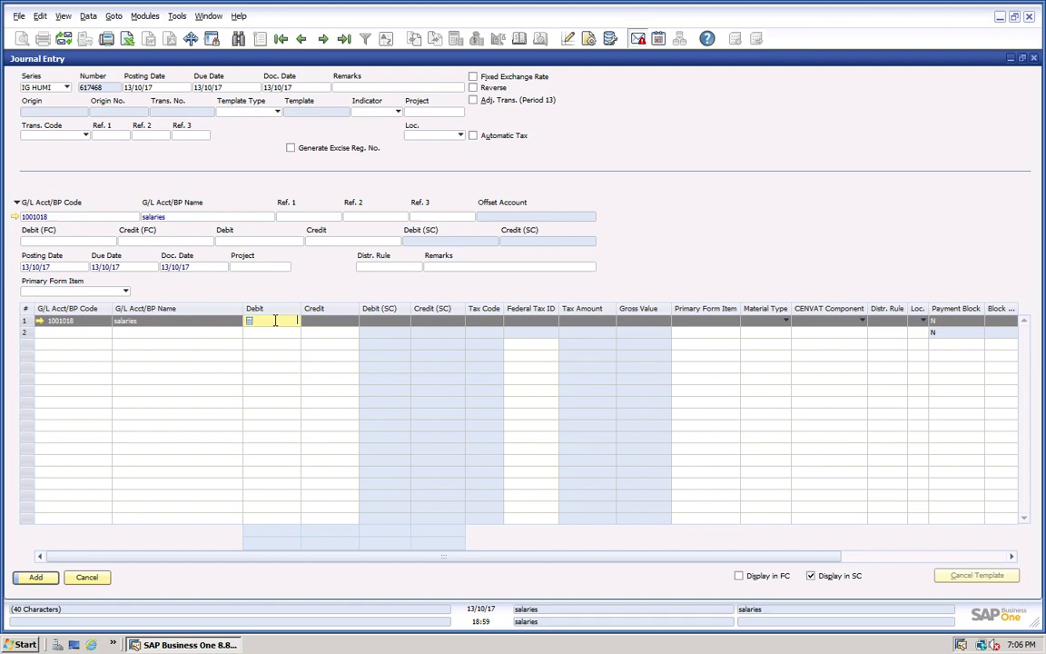
text(12000)
key(Tab)
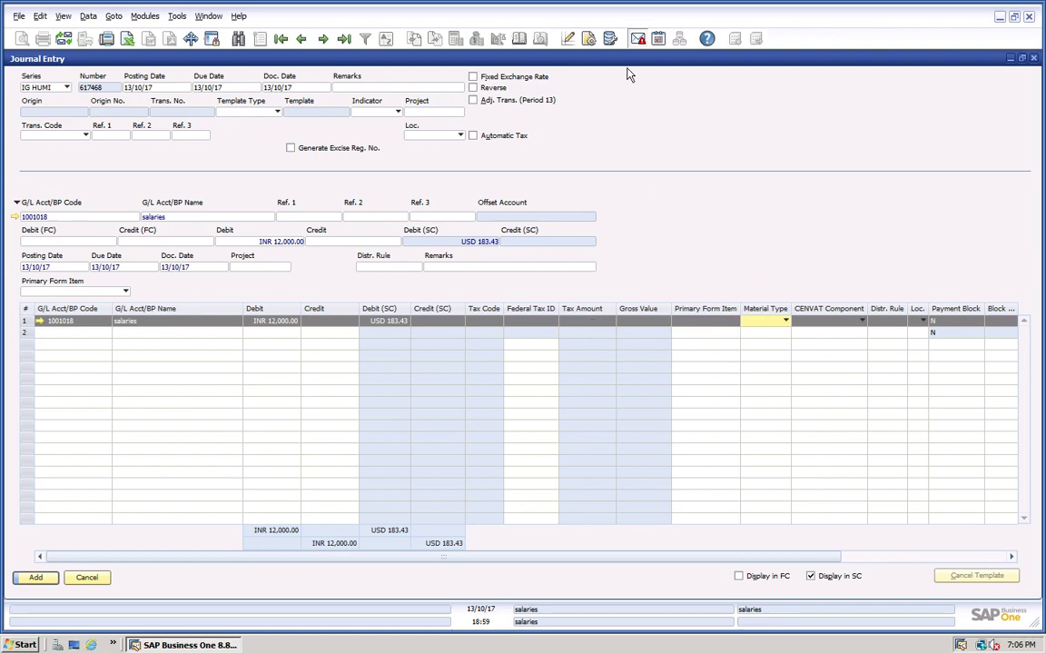
Hide the Primary Form Item, Material Type, CENVAT Component and Payment Block columns in the journal entry table, keeping Loc. visible
click(588, 38)
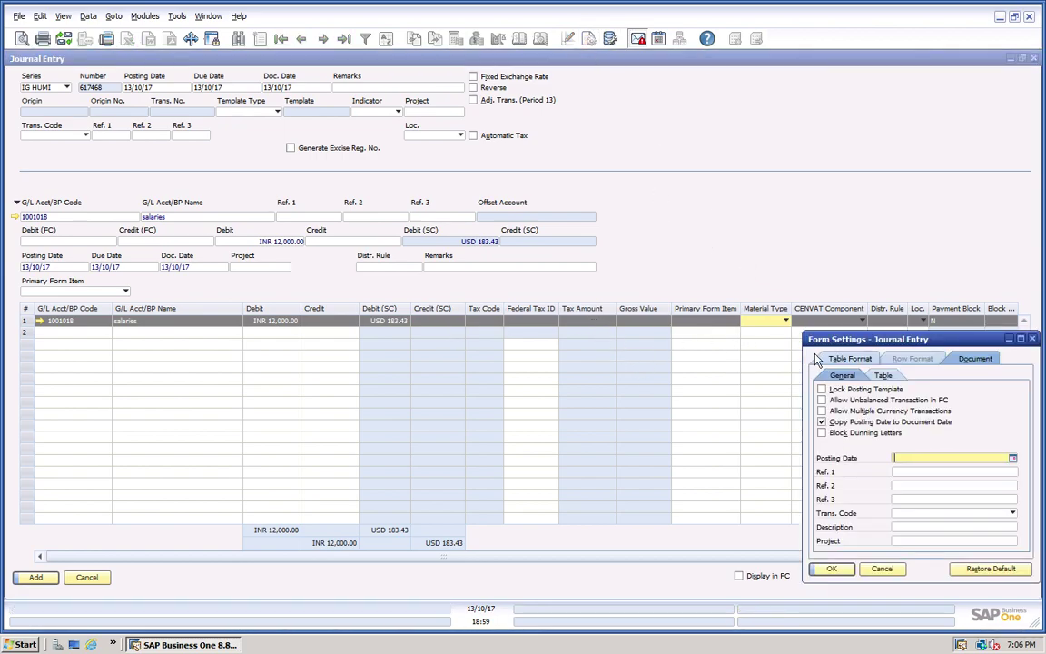
click(849, 358)
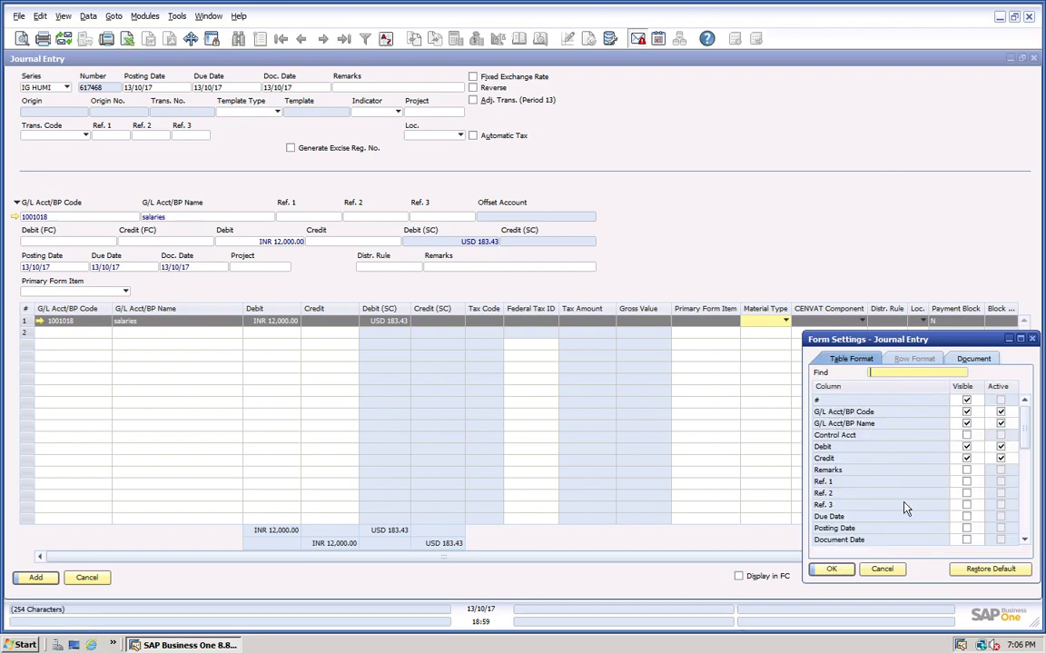
scroll(904, 506, down, 8)
scroll(905, 507, down, 2)
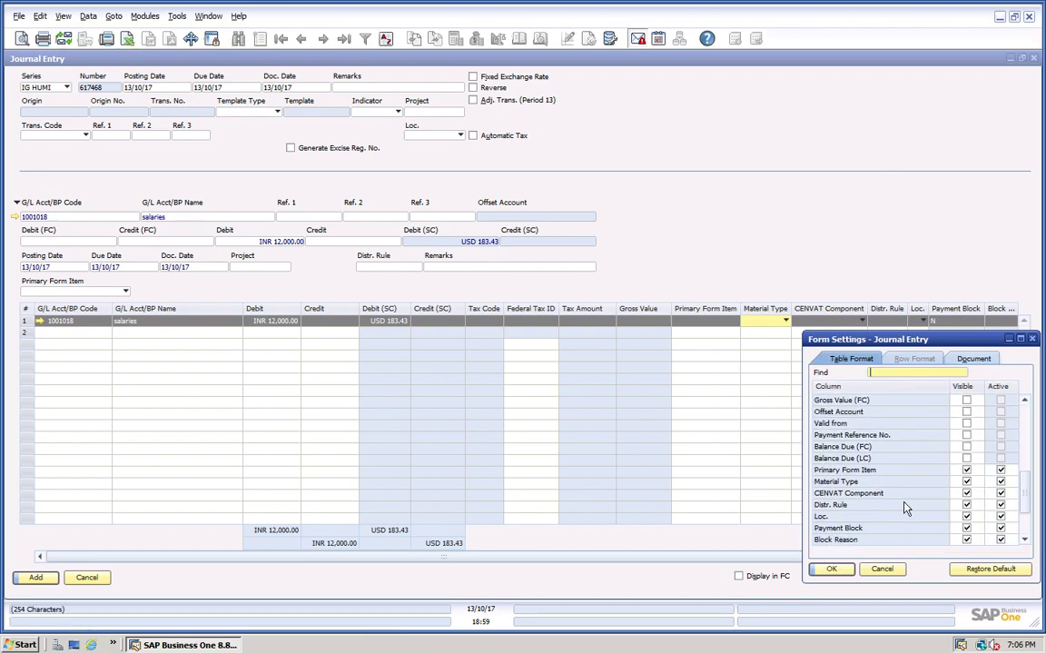
click(967, 470)
click(966, 481)
click(966, 493)
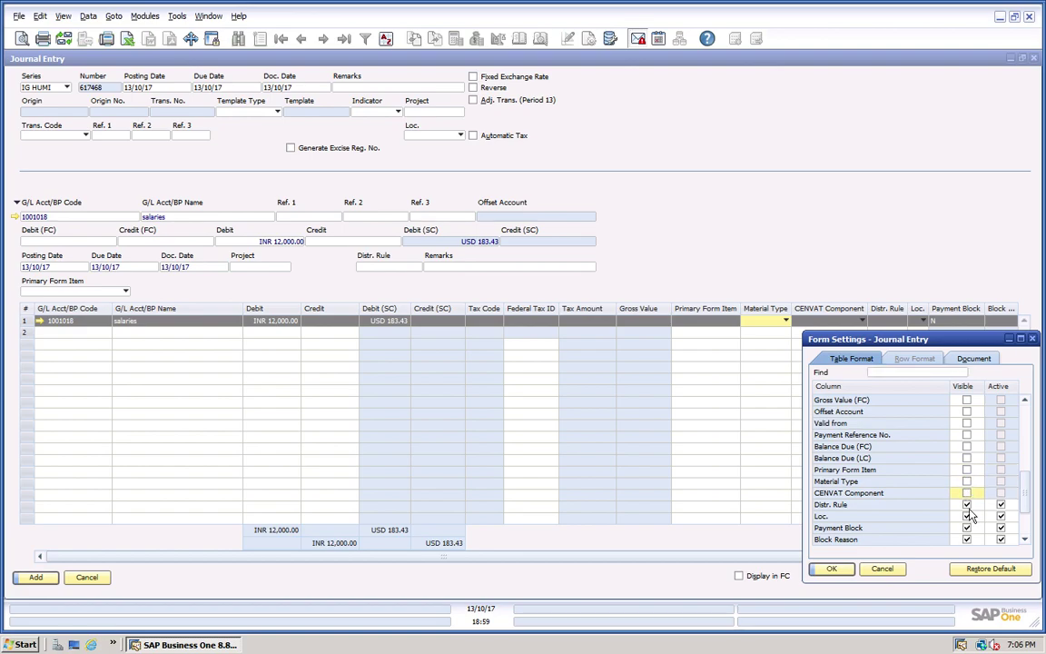
click(966, 516)
click(966, 527)
click(966, 516)
click(831, 568)
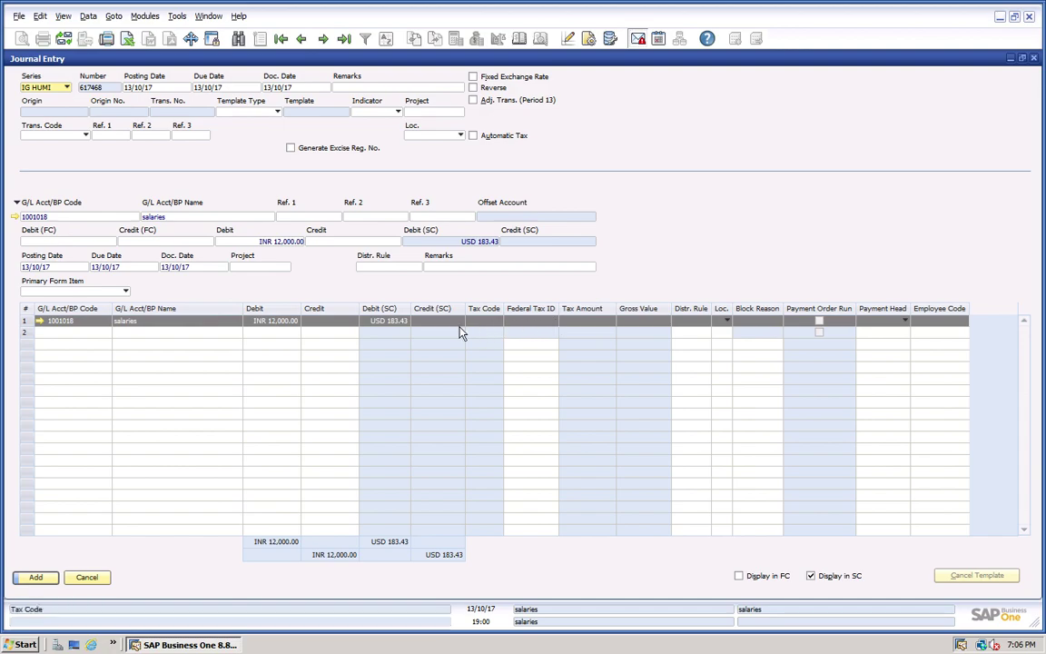
Assign the LOCATION distribution rule CS BNG (BANGLORE COLD STORAGE) to the salaries row
click(690, 320)
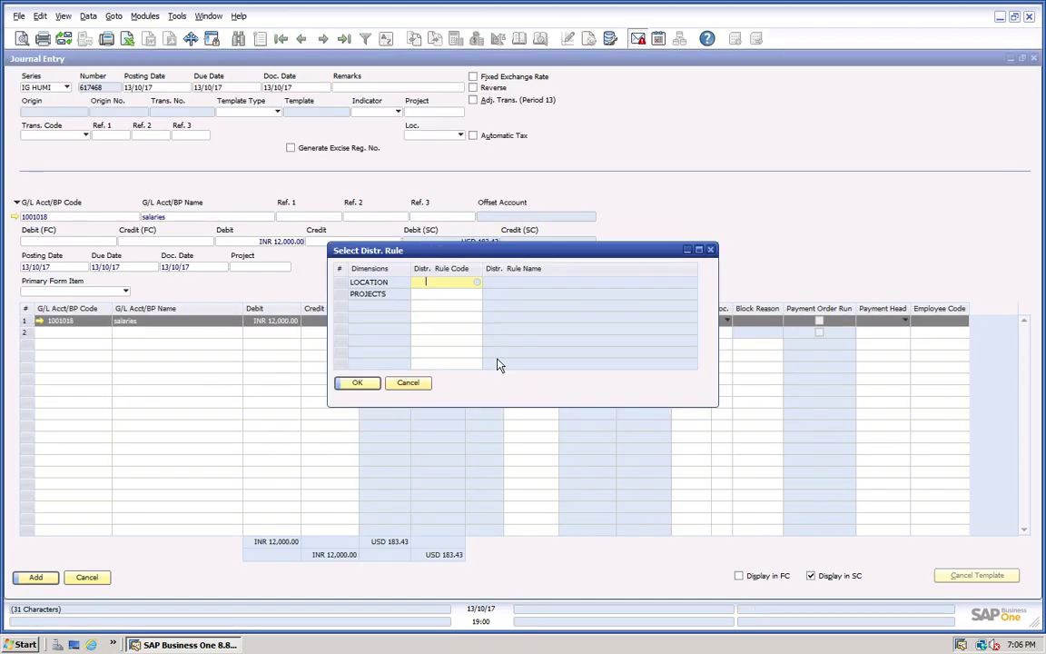
key(Tab)
double_click(490, 334)
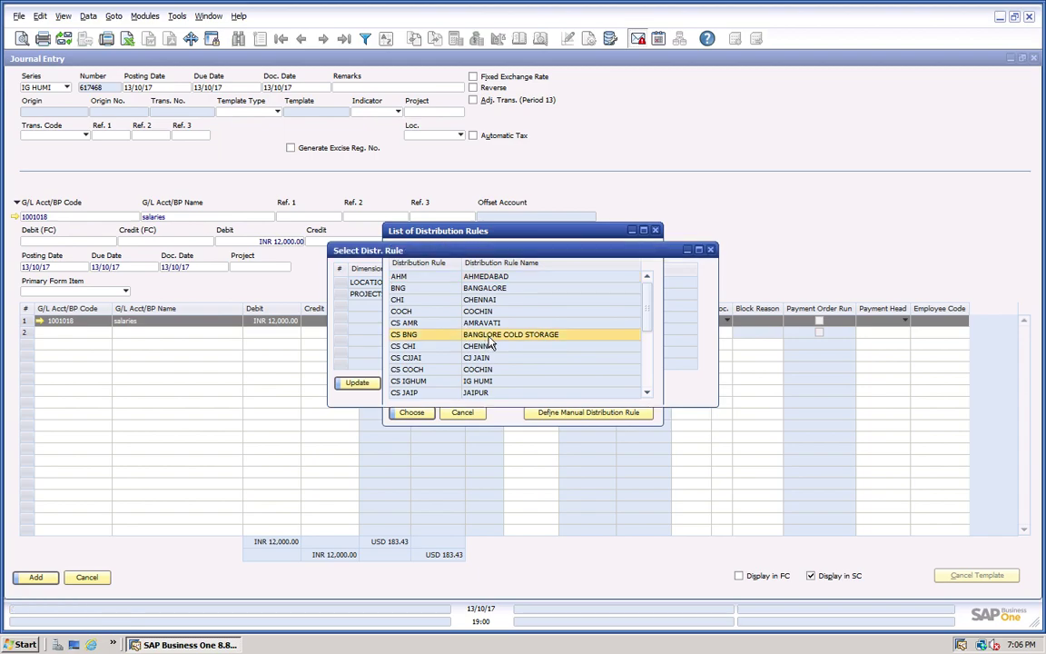
click(345, 383)
click(345, 383)
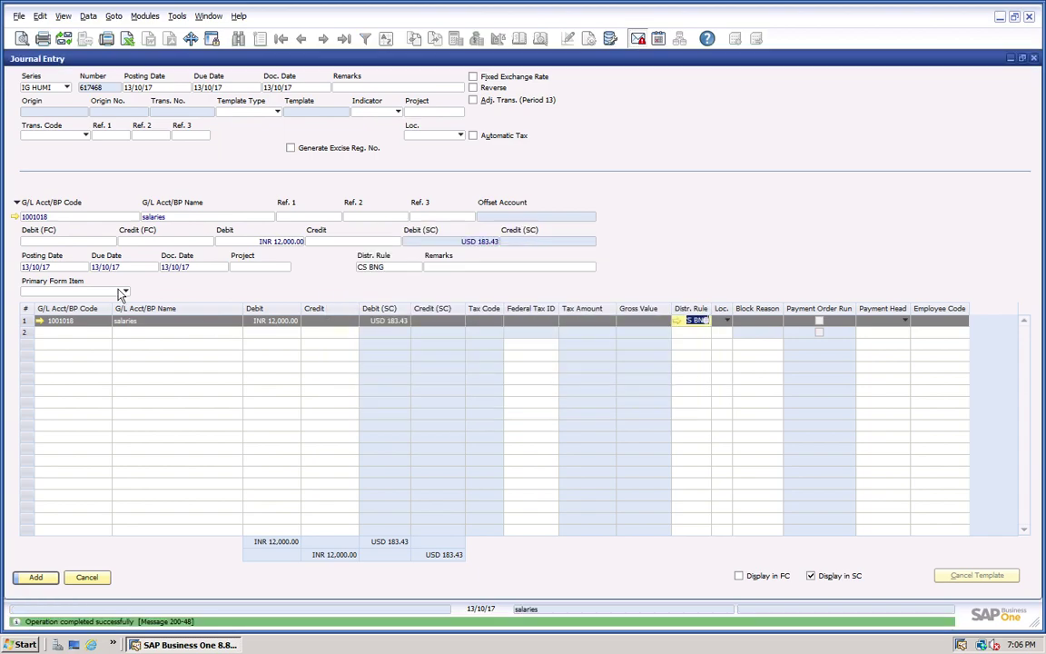
Enter the Salary Payable account in the second row by searching for "sala", with a credit of INR 12,000
click(90, 334)
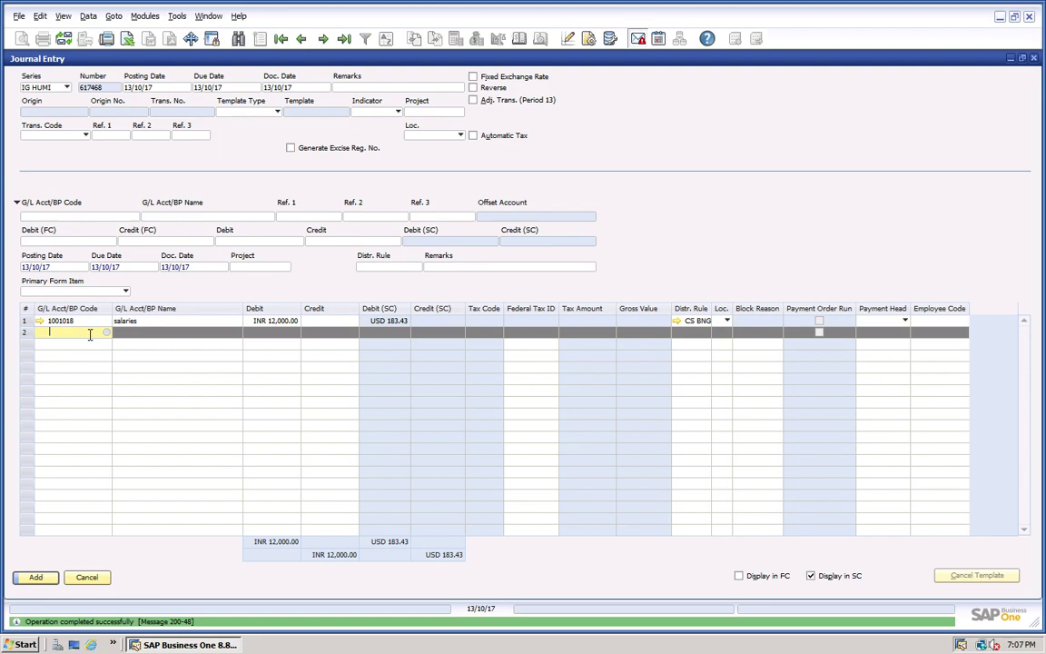
key(Tab)
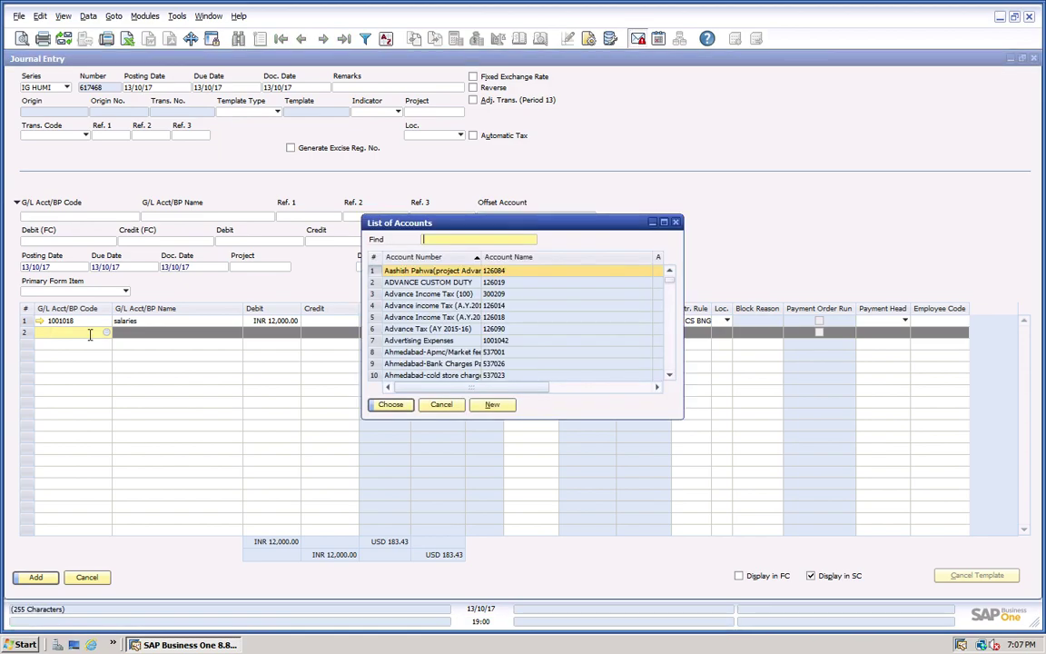
text(sala)
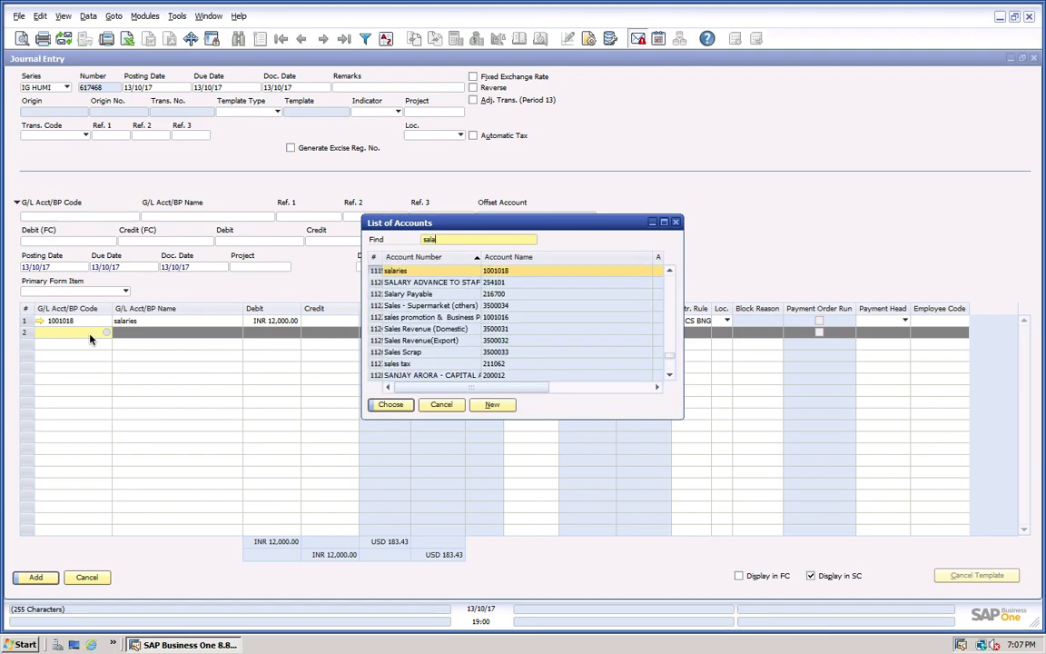
key(Down)
key(Down)
key(Return)
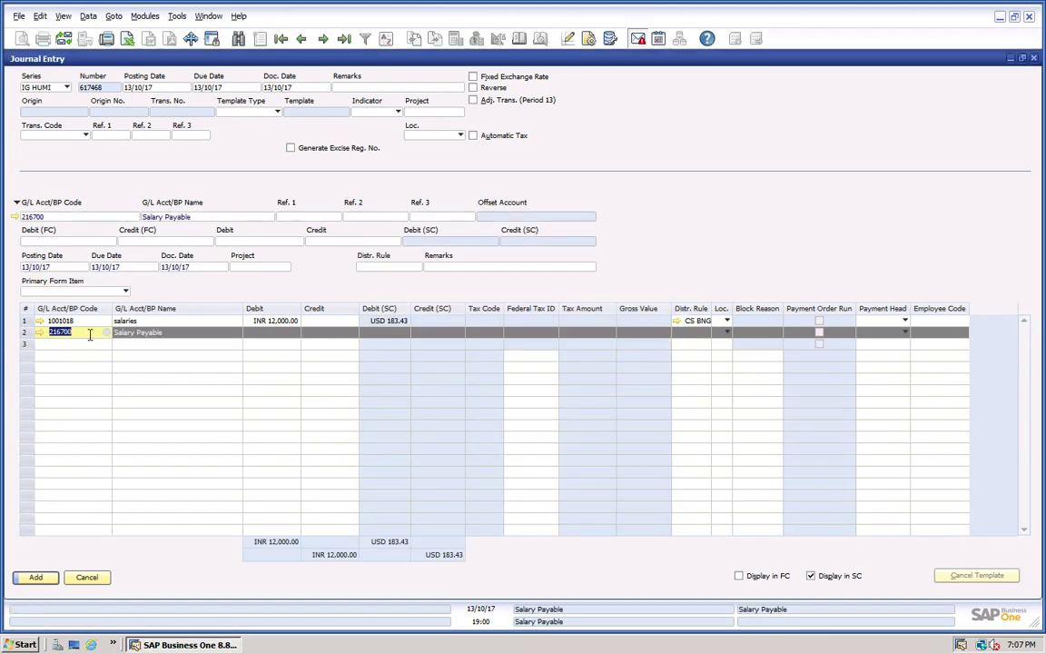
click(325, 332)
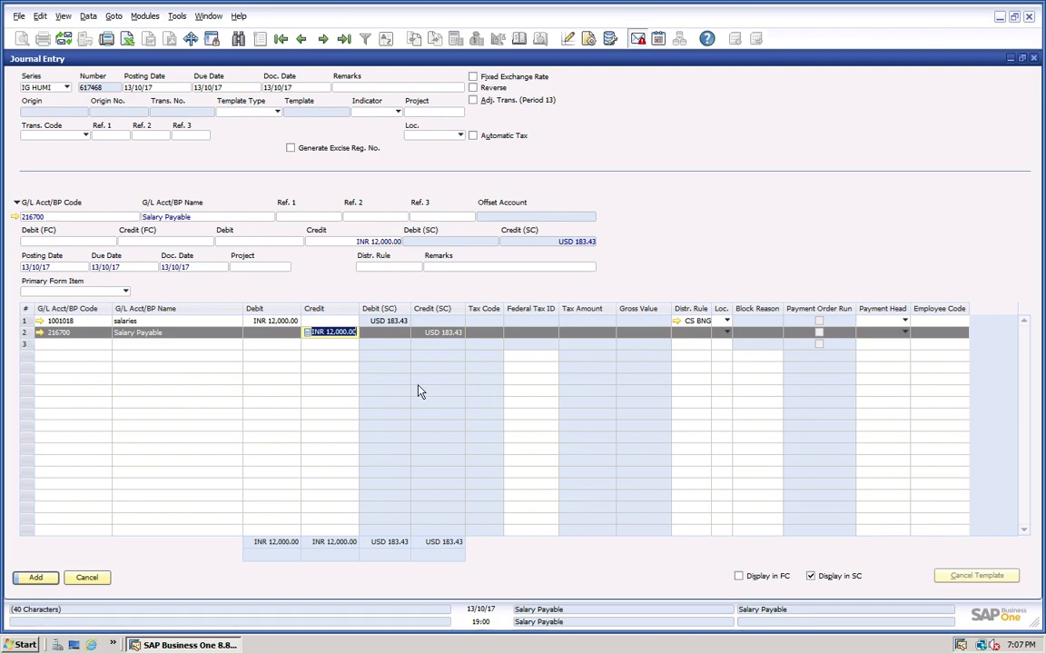
Examine the Salary Payable account's cost accounting relevance and balance transactions, and return to the journal entry
click(419, 328)
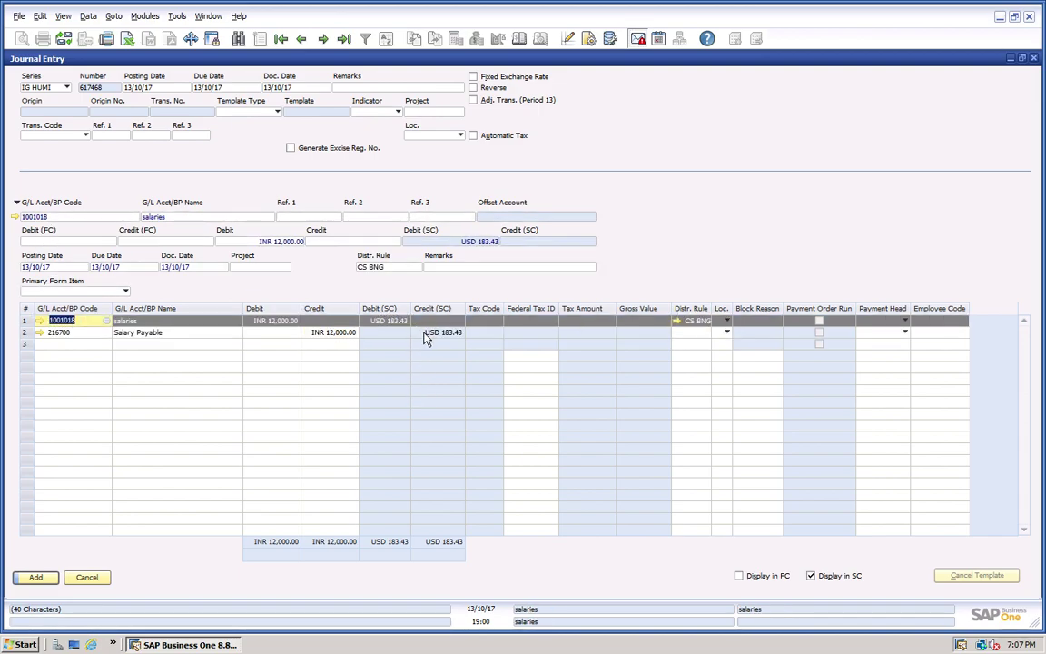
click(460, 333)
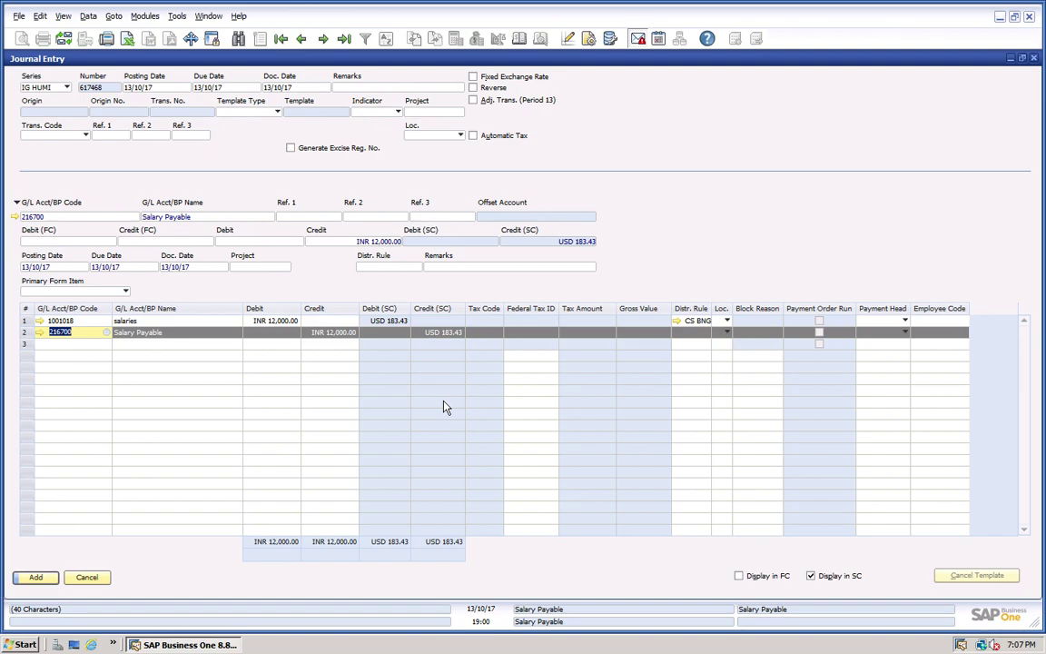
click(40, 333)
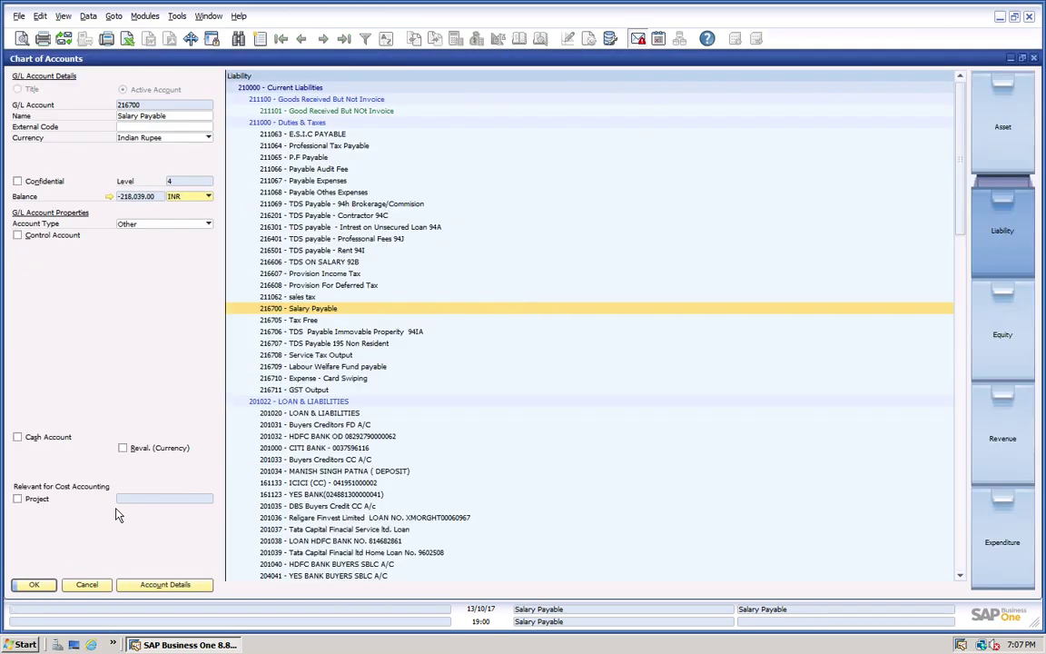
click(108, 196)
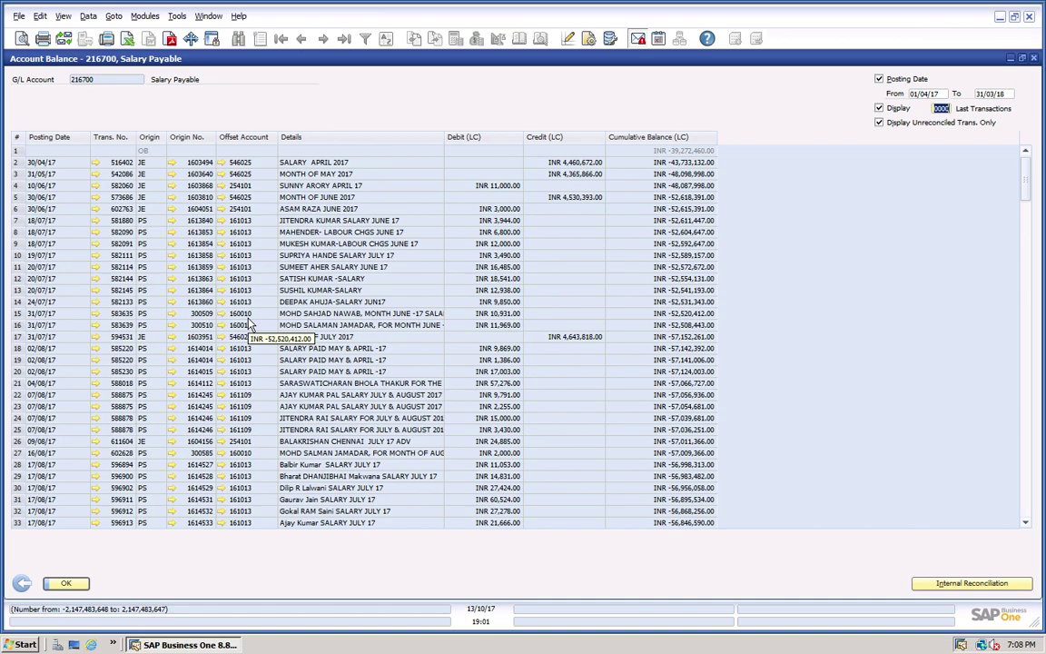
click(20, 584)
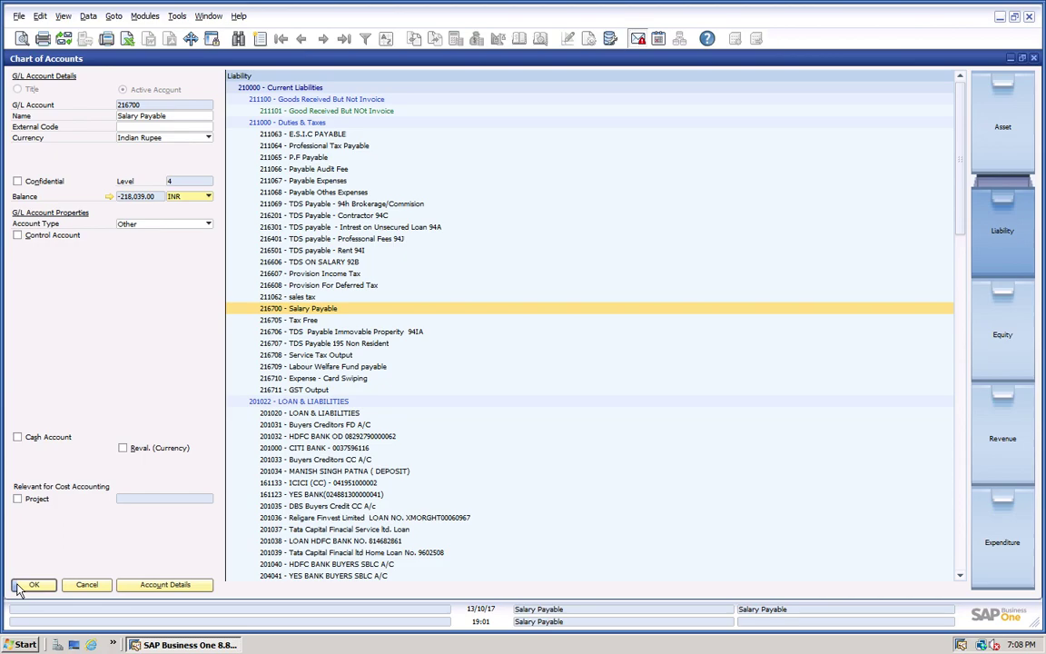
click(77, 585)
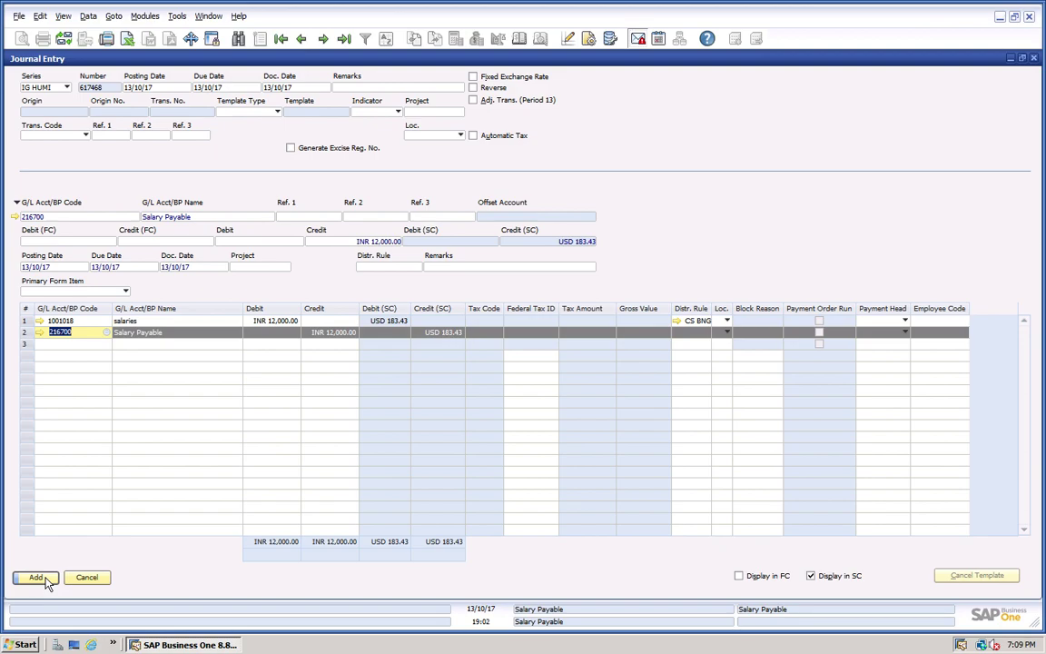
Try to add the journal entry, and recheck the Salary Payable account's cost accounting relevance in the Chart of Accounts
click(36, 577)
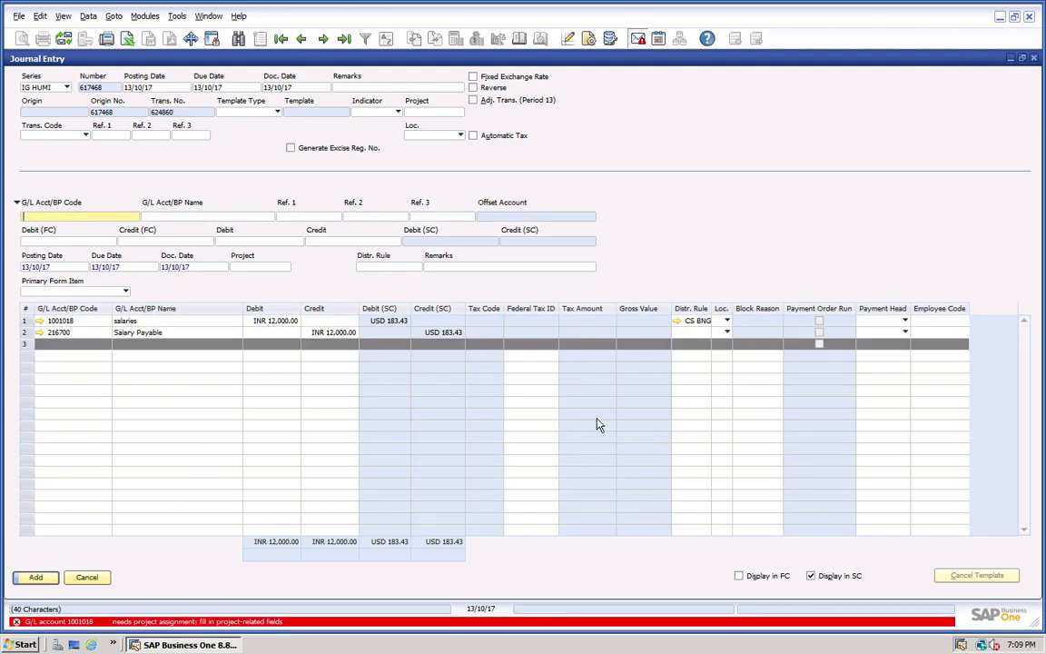
click(690, 332)
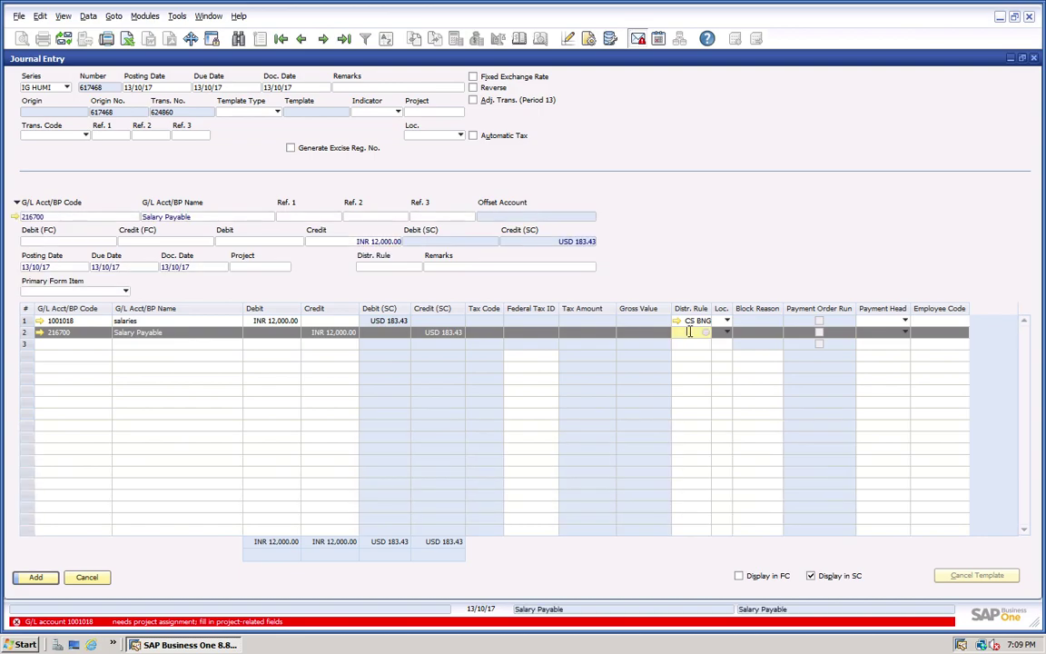
click(40, 333)
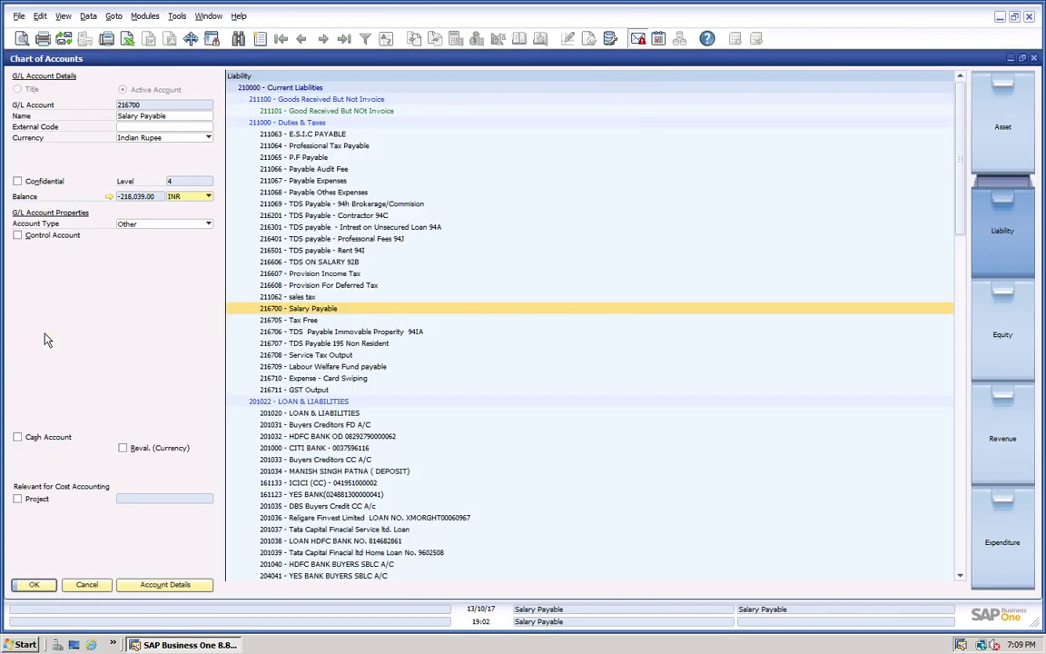
click(91, 584)
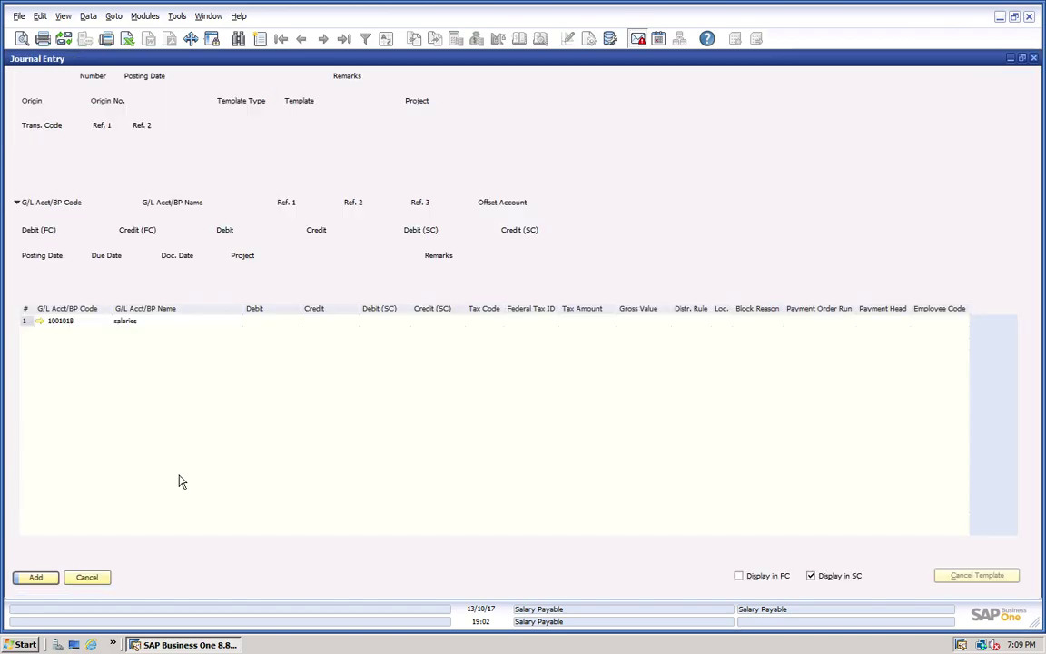
Assign the LOCATION distribution rule BNG (BANGALORE) to the Salary Payable row and try to add the journal entry
click(695, 332)
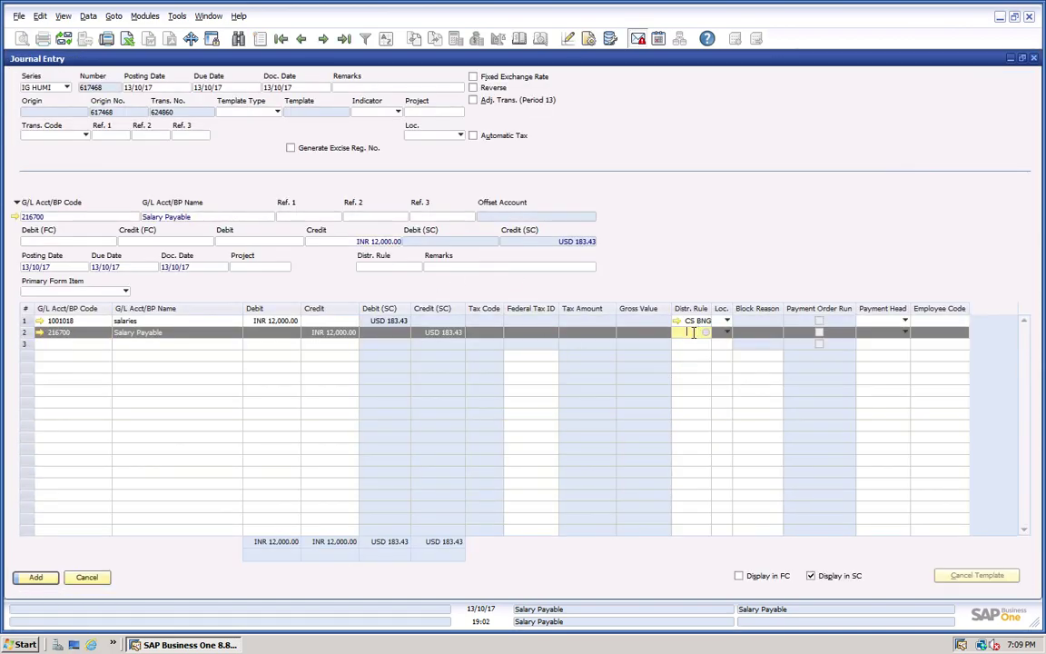
key(Tab)
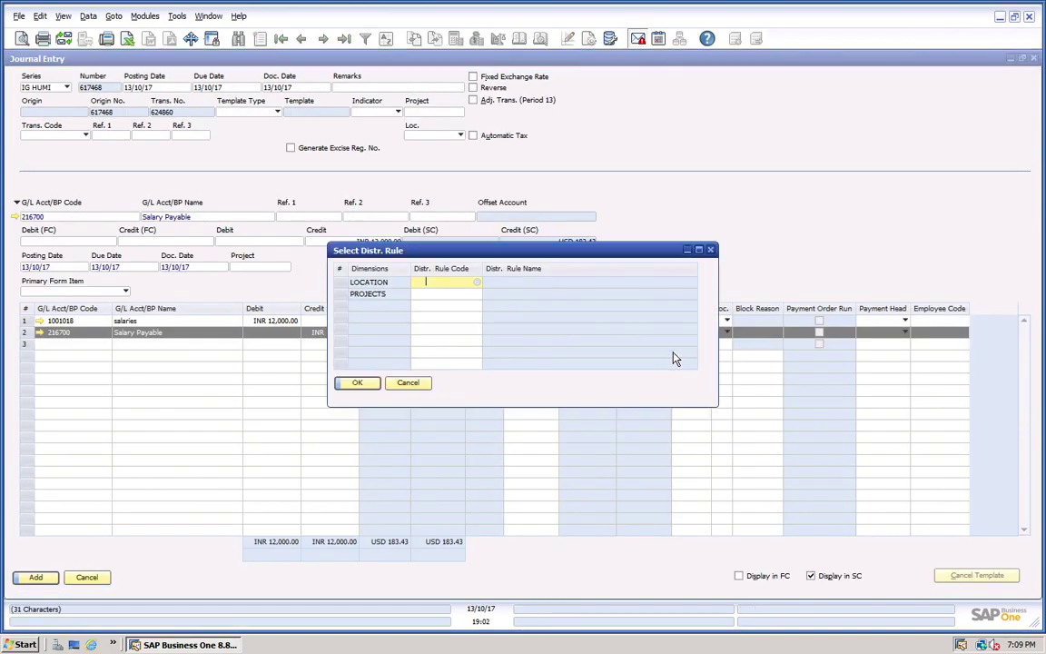
key(Tab)
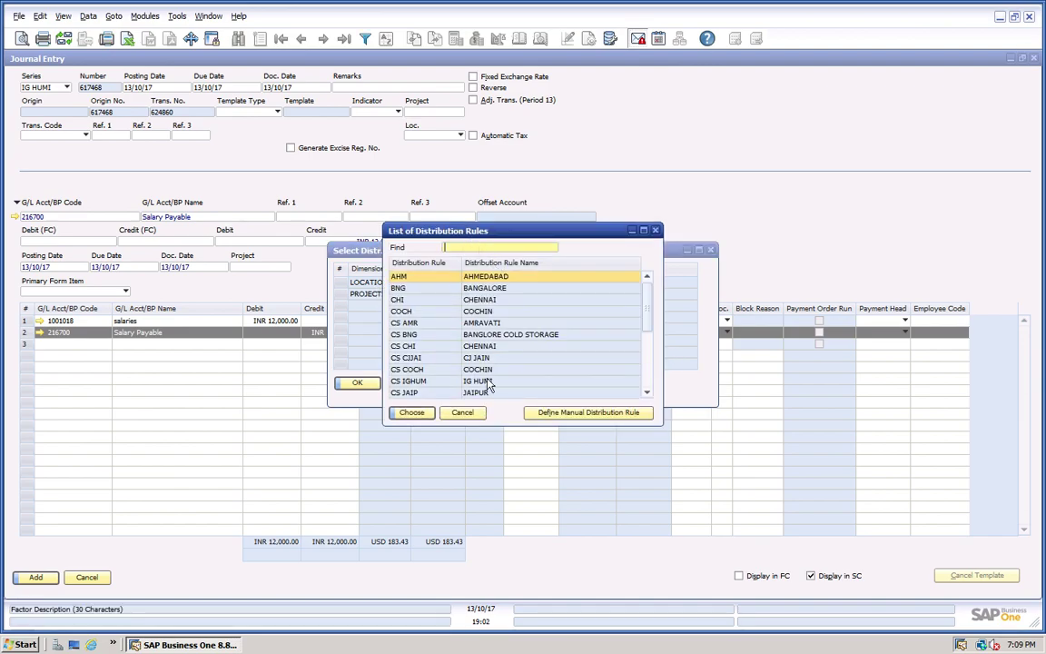
scroll(480, 361, down, 5)
scroll(468, 354, up, 5)
text(ho)
scroll(467, 324, down, 5)
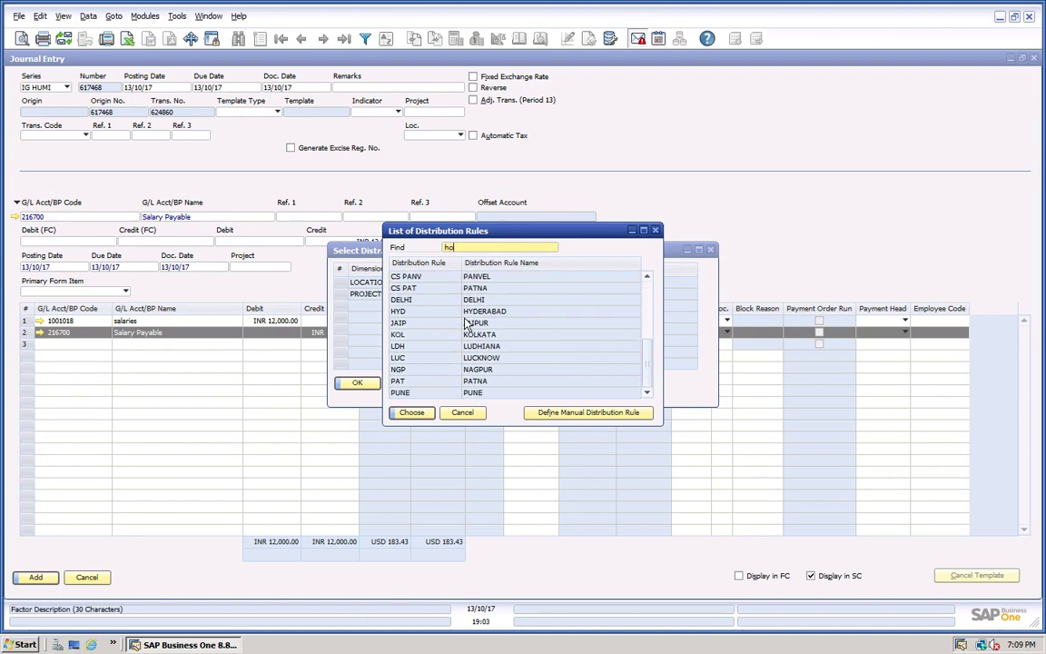
scroll(467, 324, up, 5)
key(BackSpace)
key(BackSpace)
text(co)
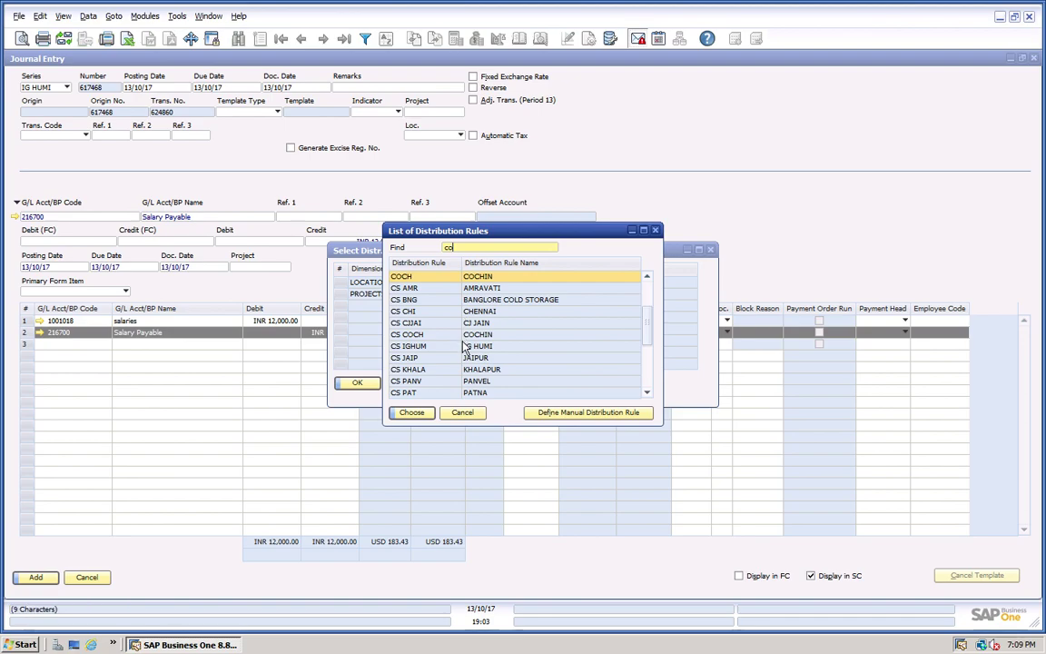
scroll(465, 346, down, 3)
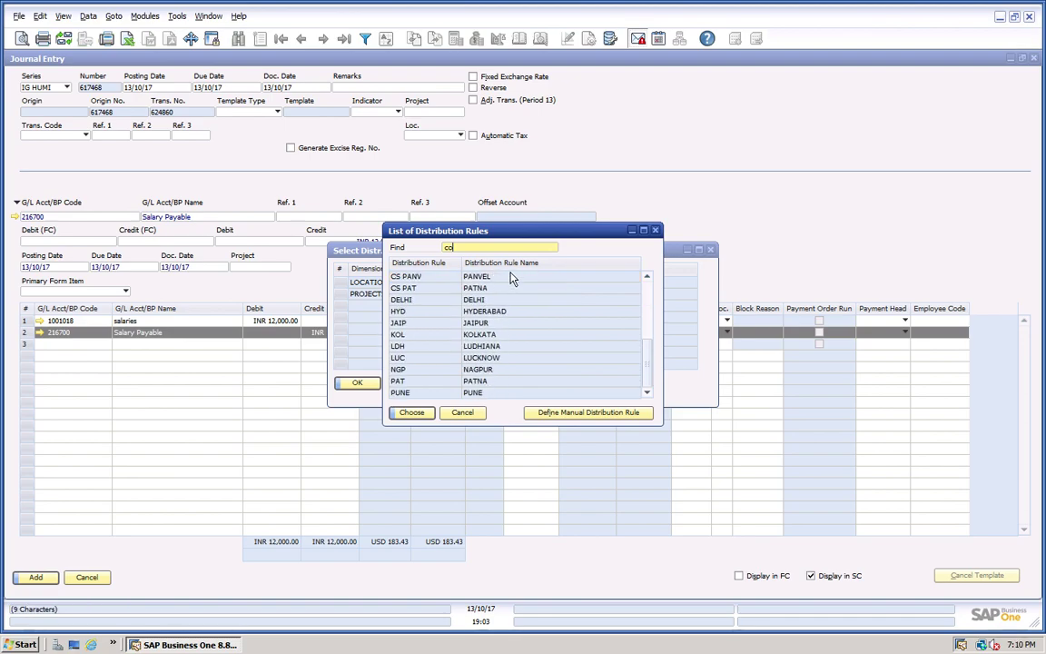
scroll(509, 283, up, 3)
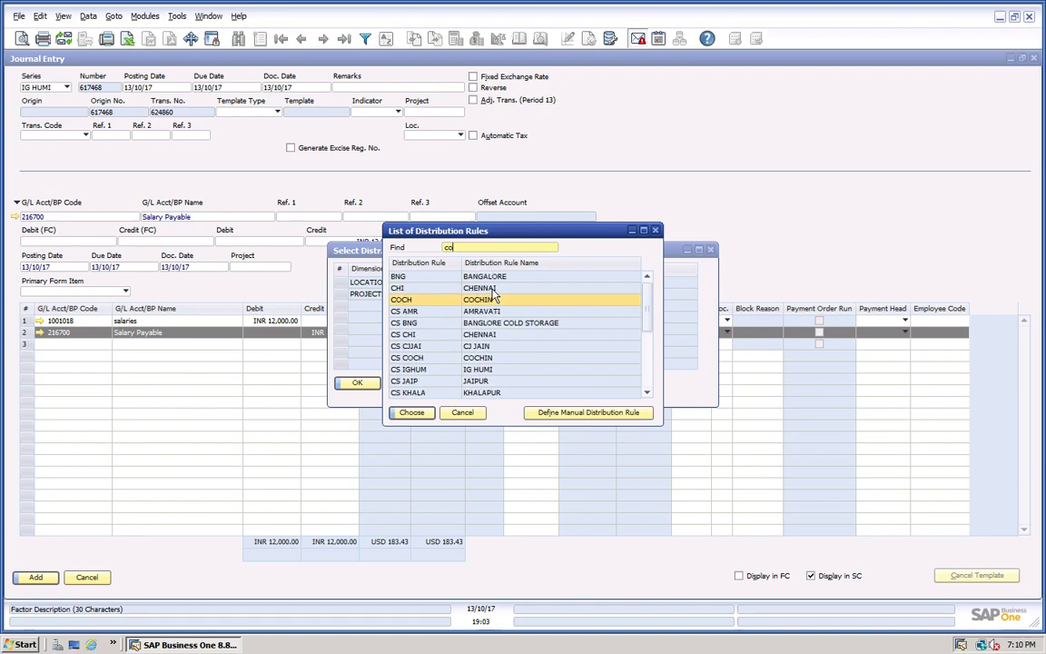
scroll(495, 297, up, 2)
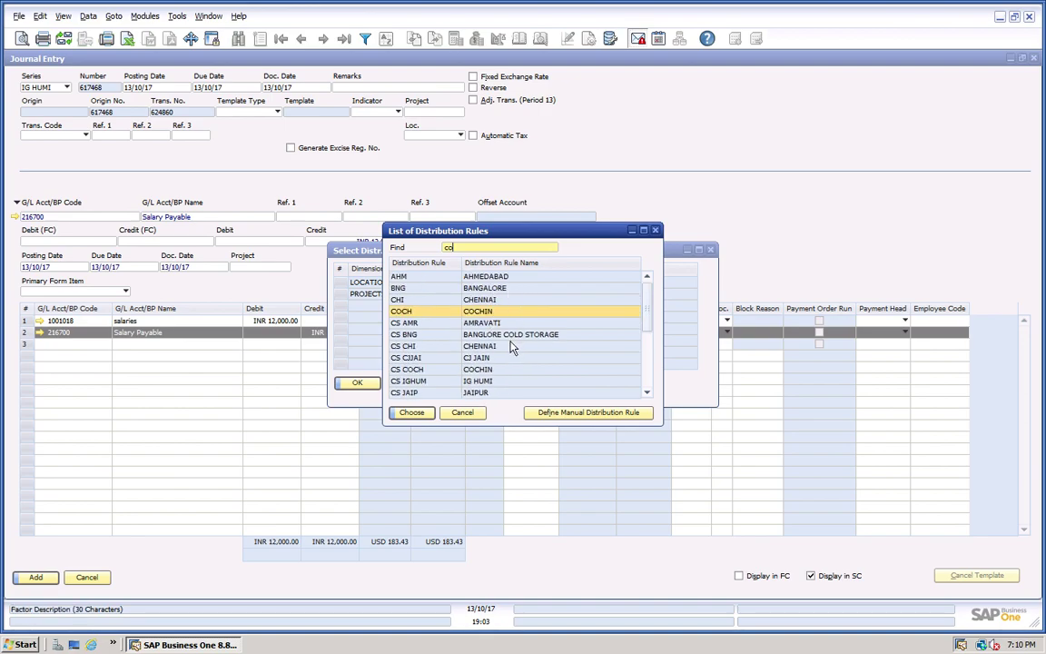
double_click(495, 289)
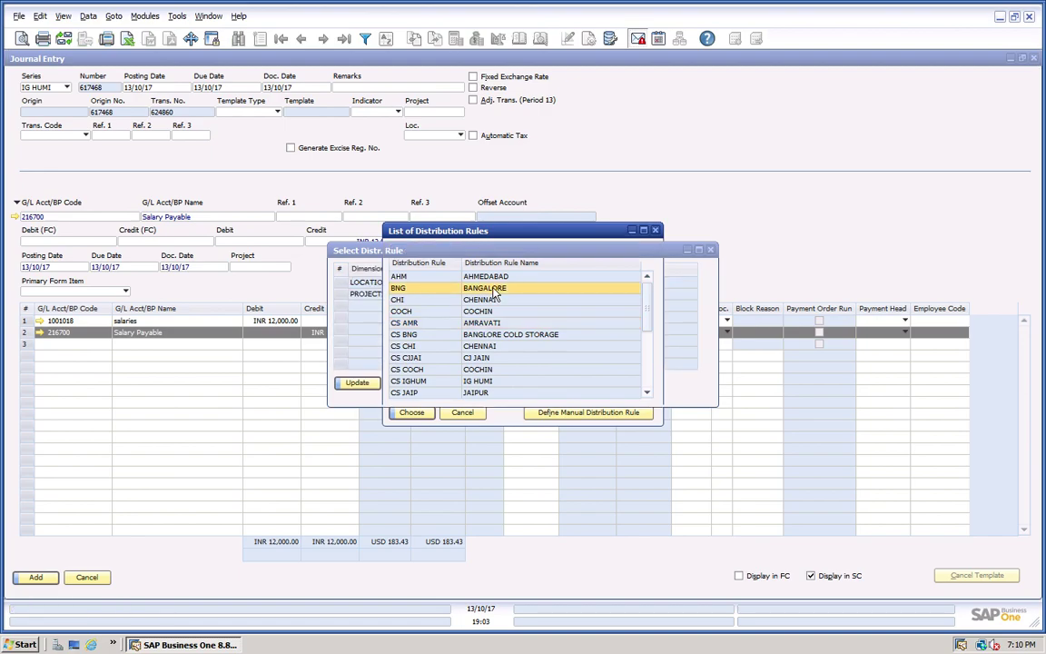
click(364, 386)
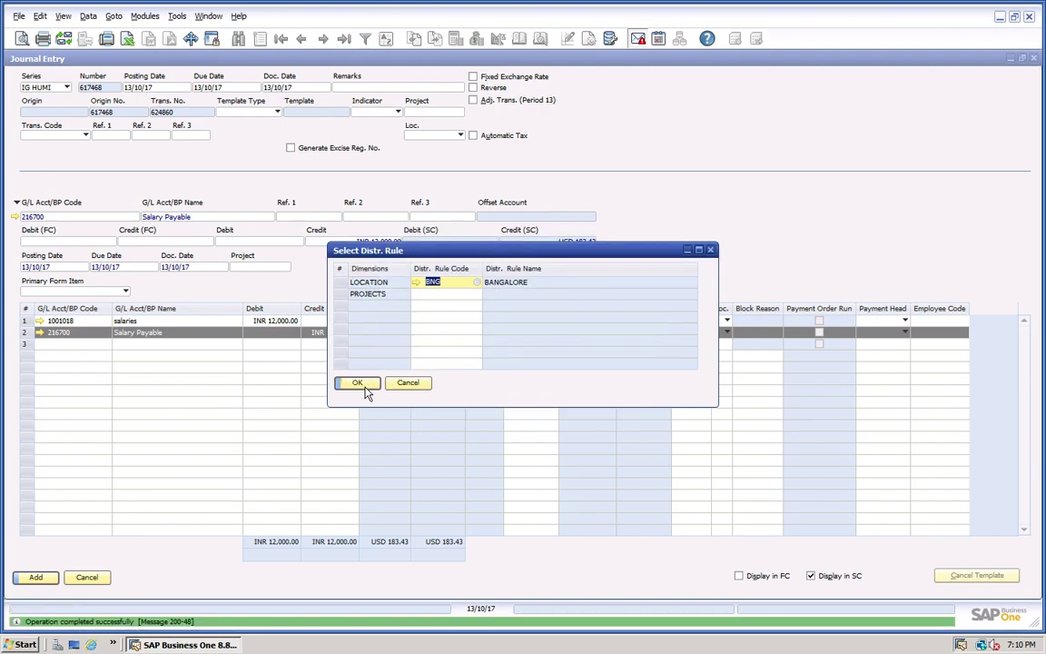
click(359, 382)
click(34, 576)
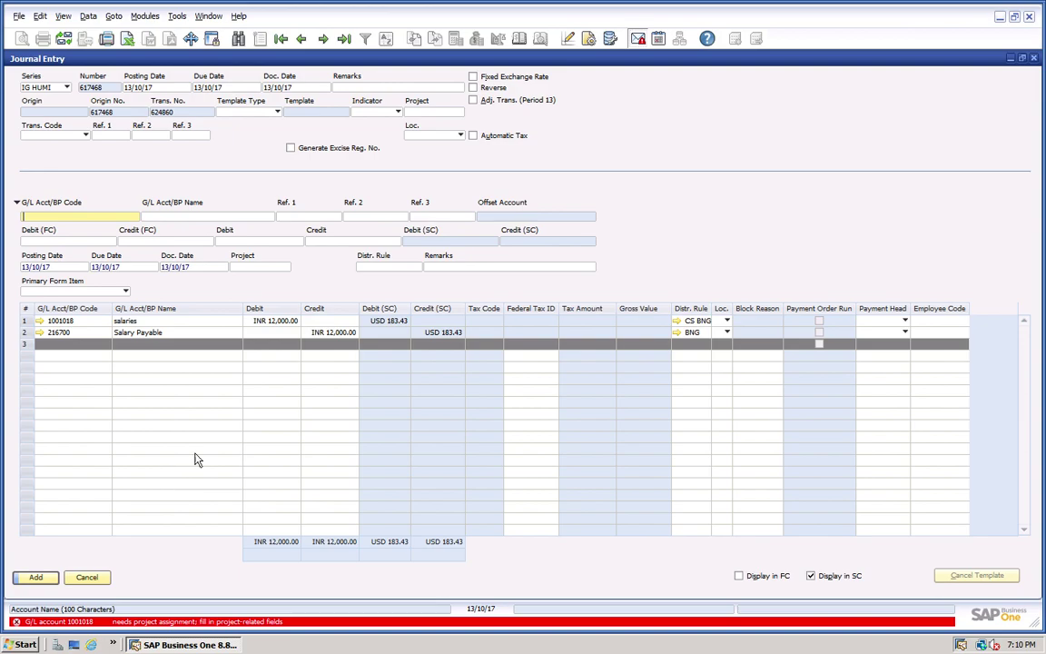
Remove the distribution rule from the Salary Payable row
click(698, 332)
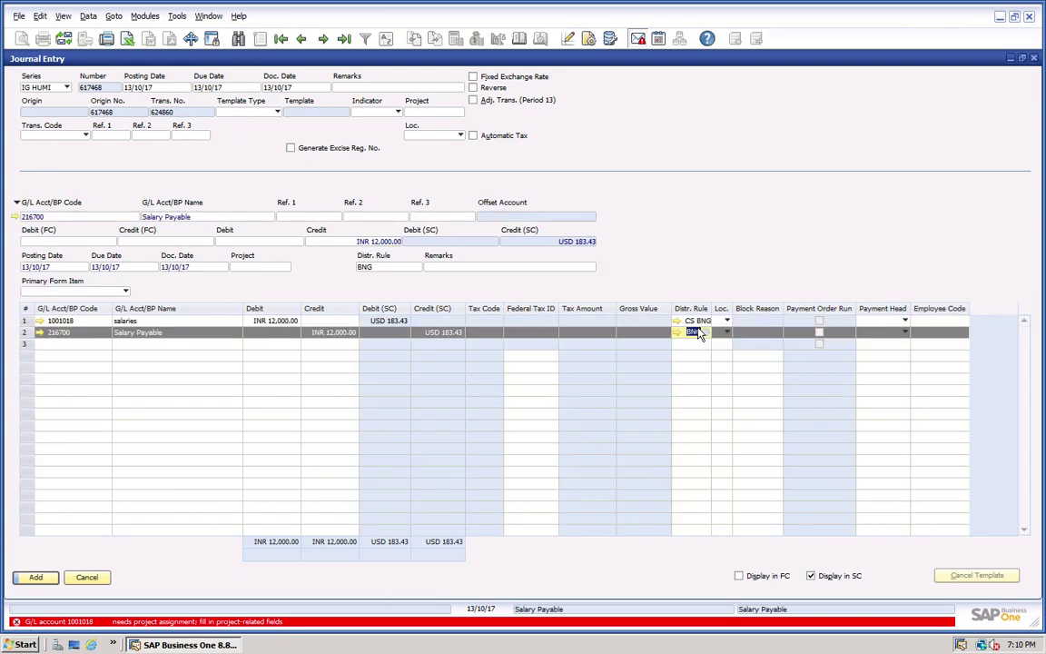
click(801, 334)
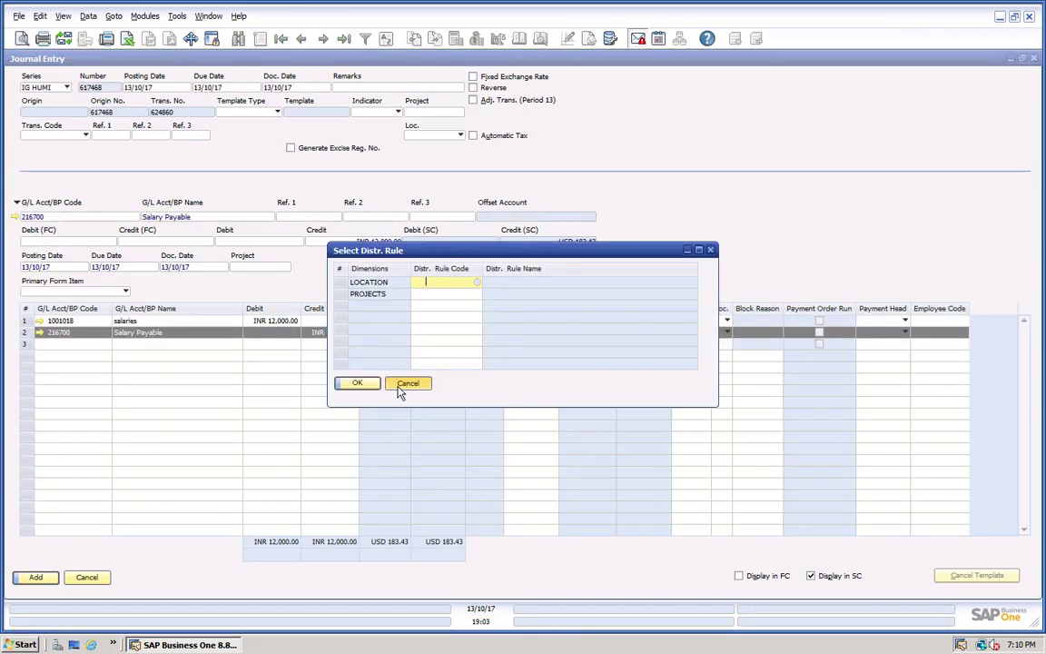
click(399, 384)
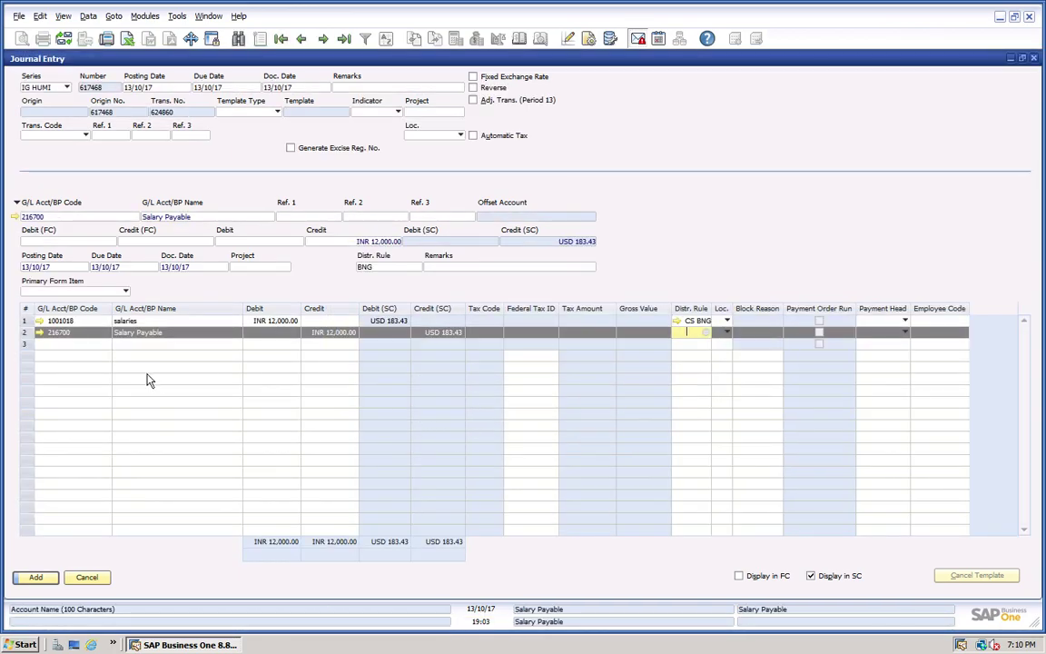
Turn off the Project cost accounting relevance for the salaries account 1001018, update it, and add the journal entry
click(40, 322)
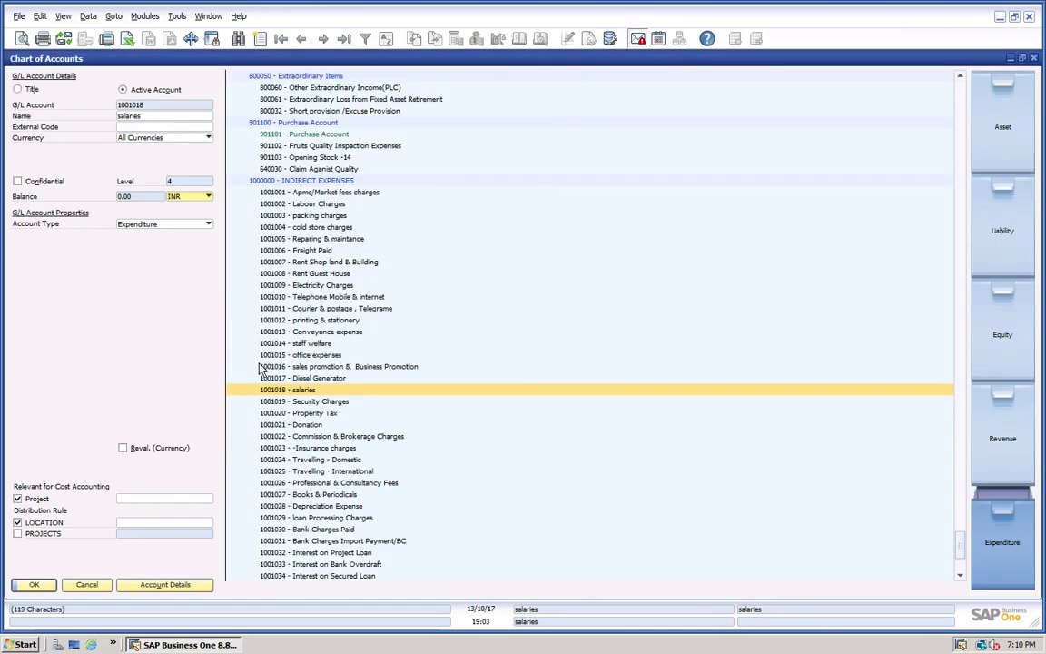
click(25, 501)
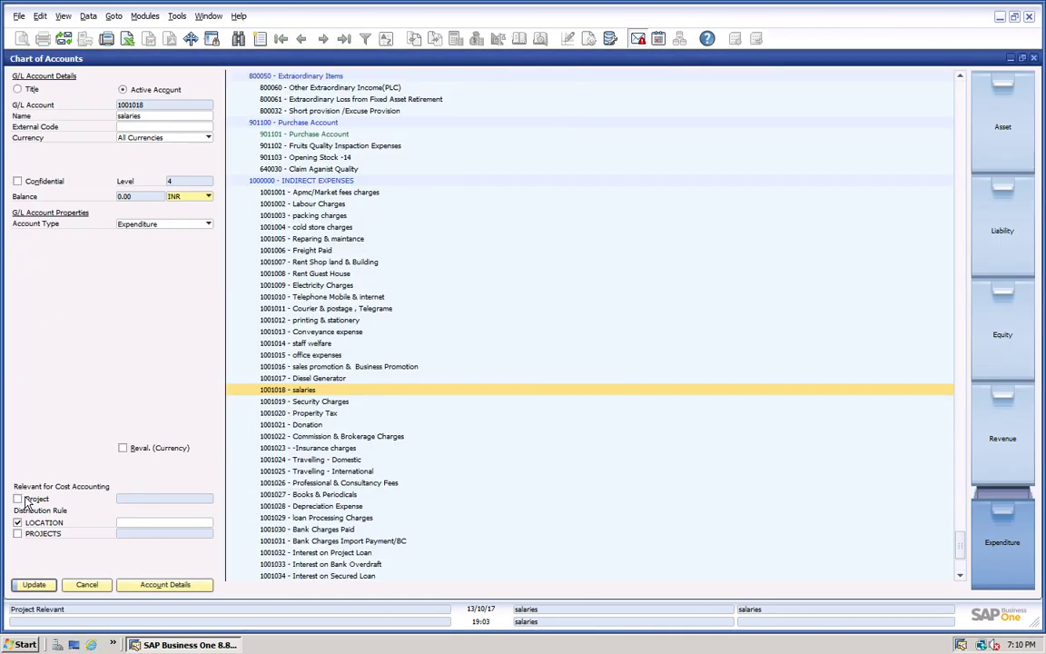
click(34, 586)
click(35, 585)
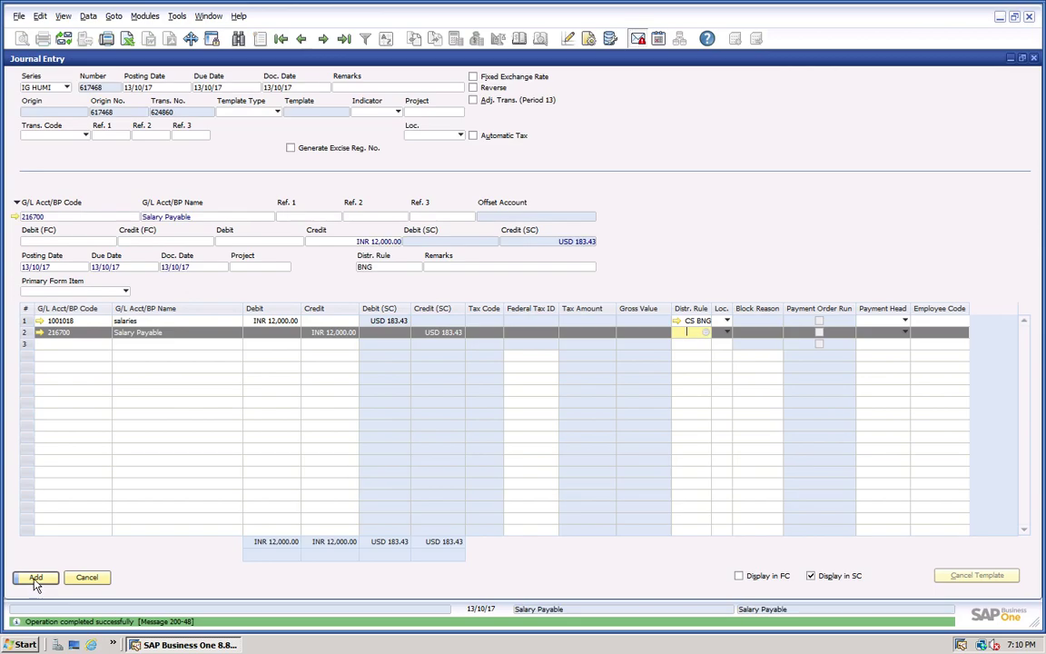
click(33, 576)
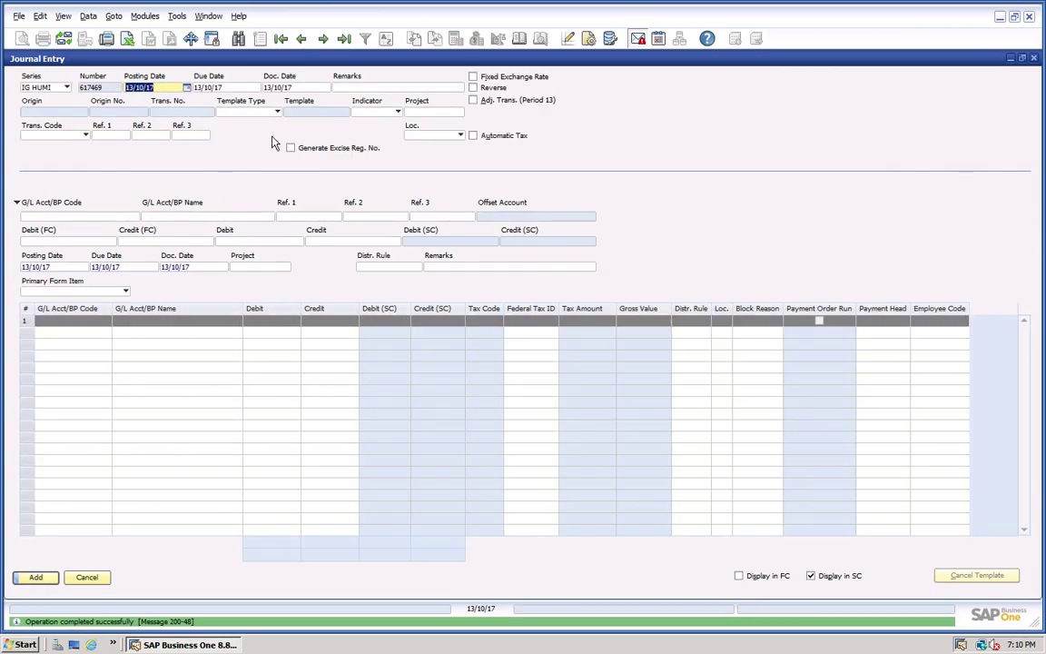
Reopen the salaries journal entry just posted and duplicate it
right_click(310, 46)
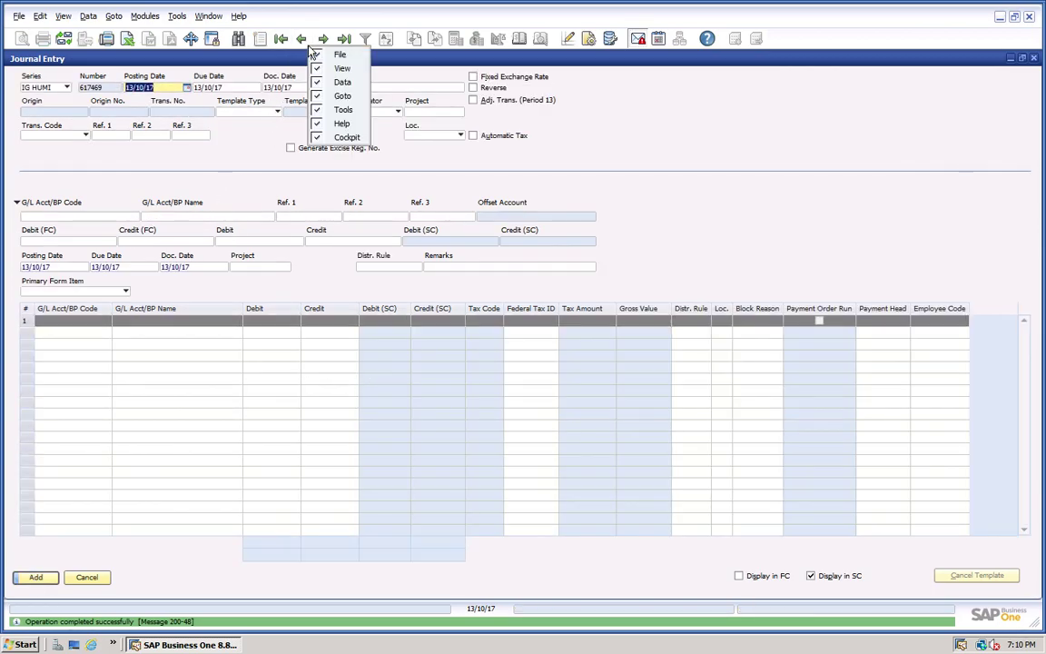
click(300, 39)
click(301, 39)
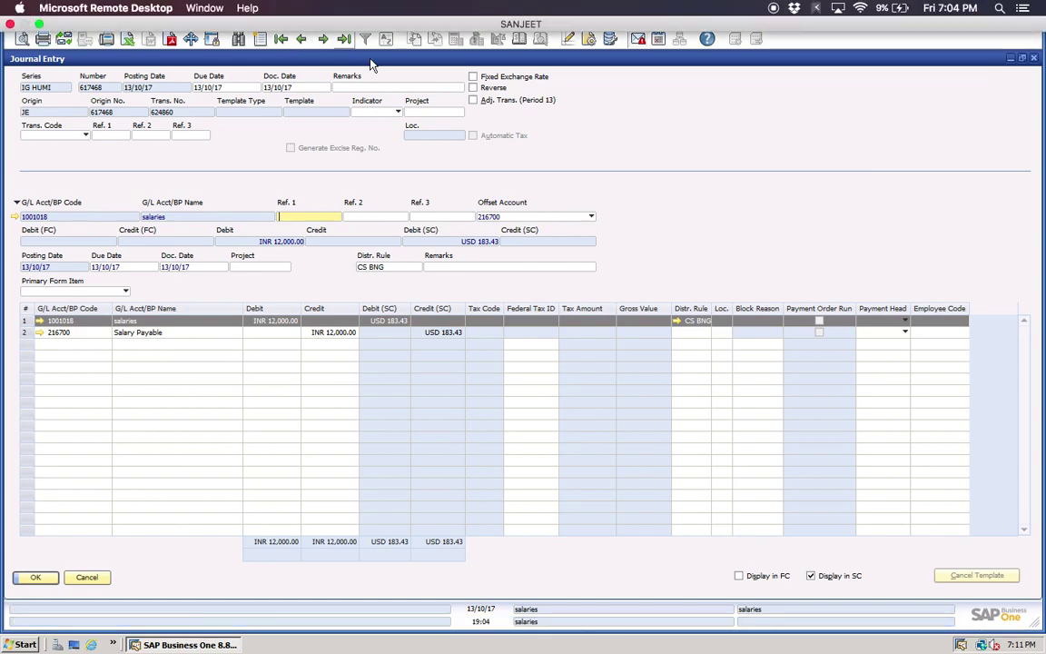
right_click(236, 189)
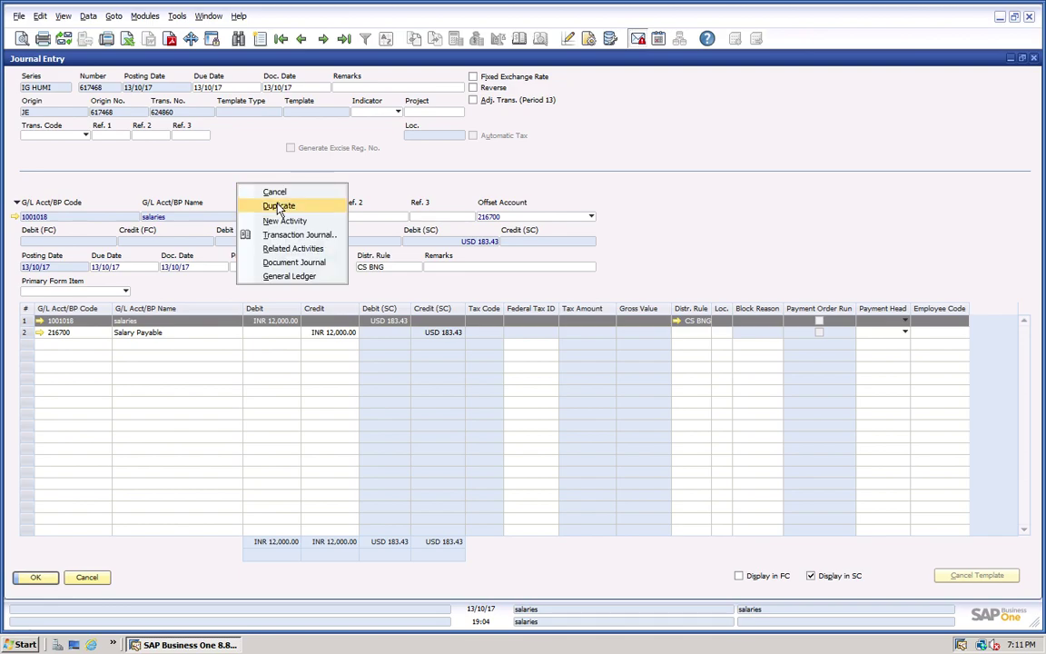
click(277, 206)
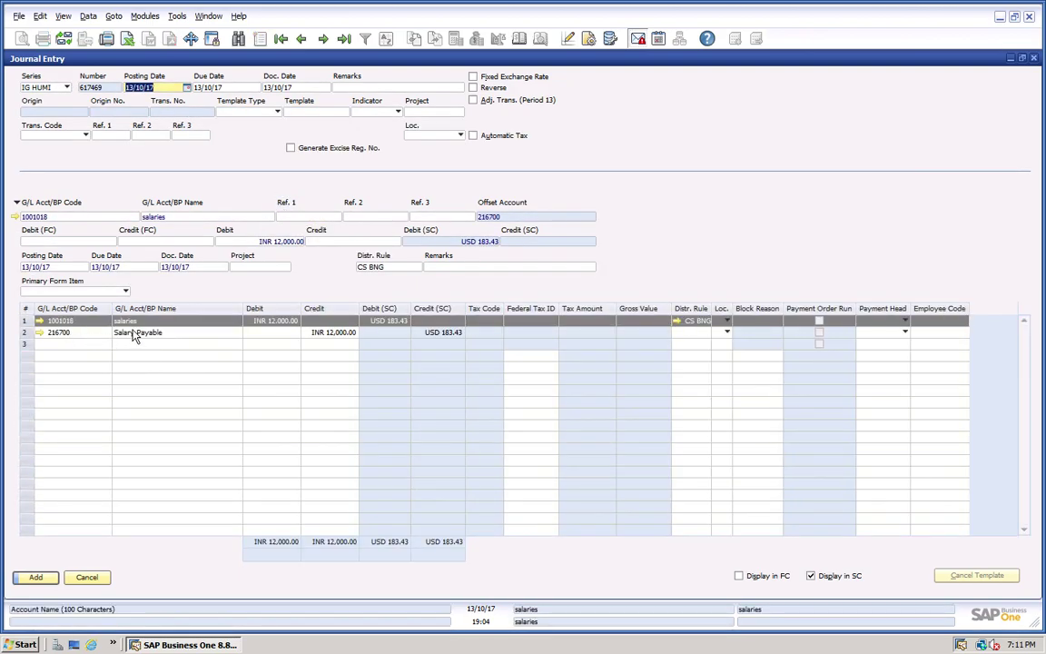
Replace the Salary Payable account in the second row with salaries account 1001018 and a debit of INR 24,000
click(137, 333)
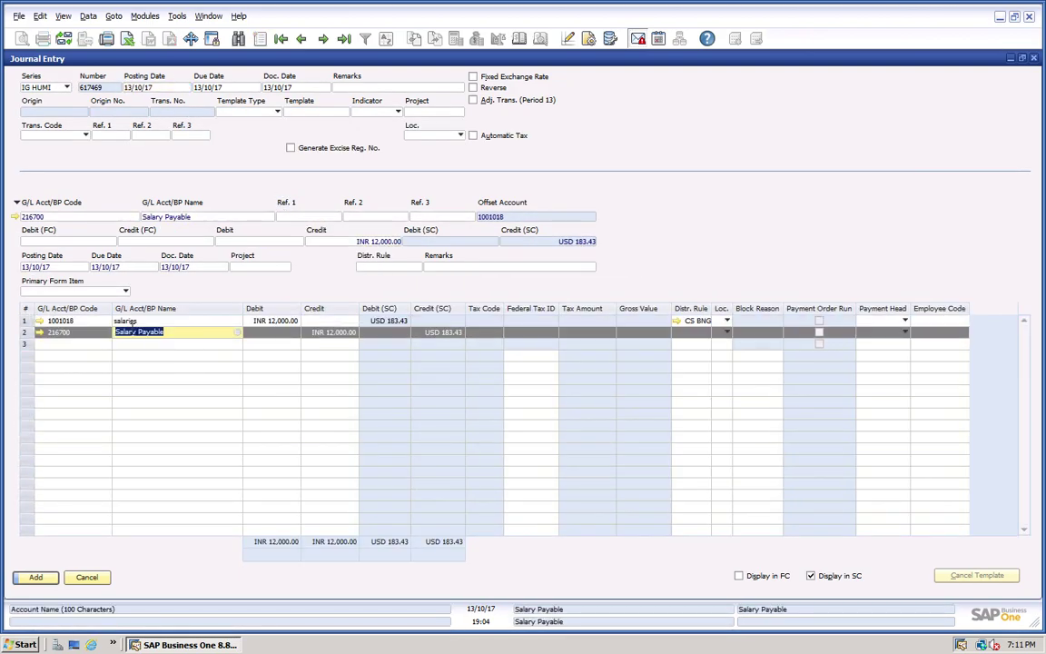
click(73, 332)
key(BackSpace)
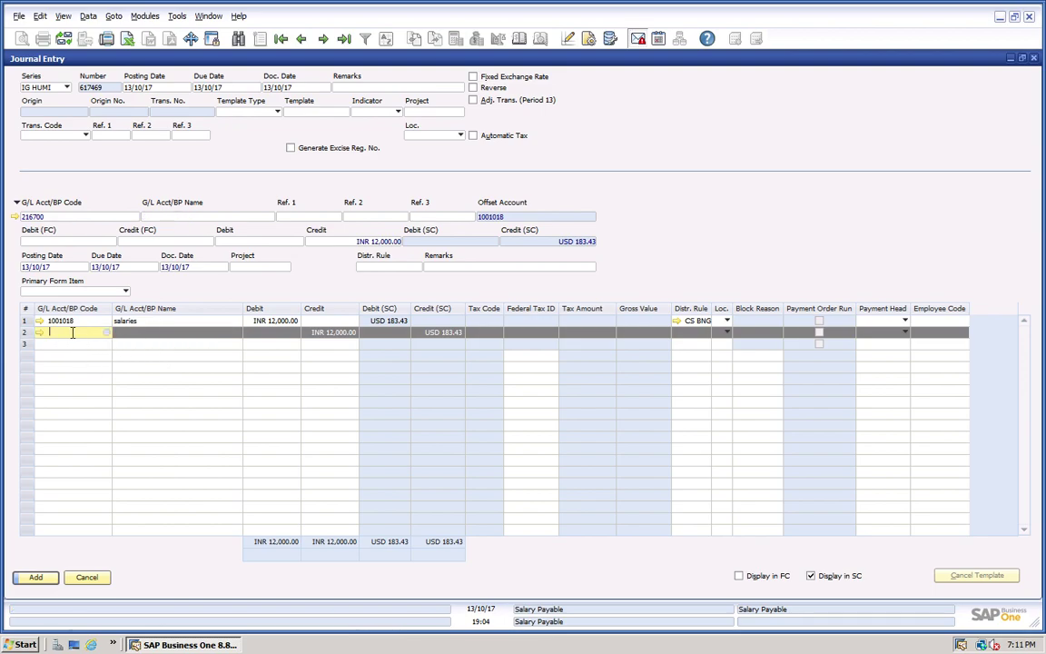
text(1001018)
key(Tab)
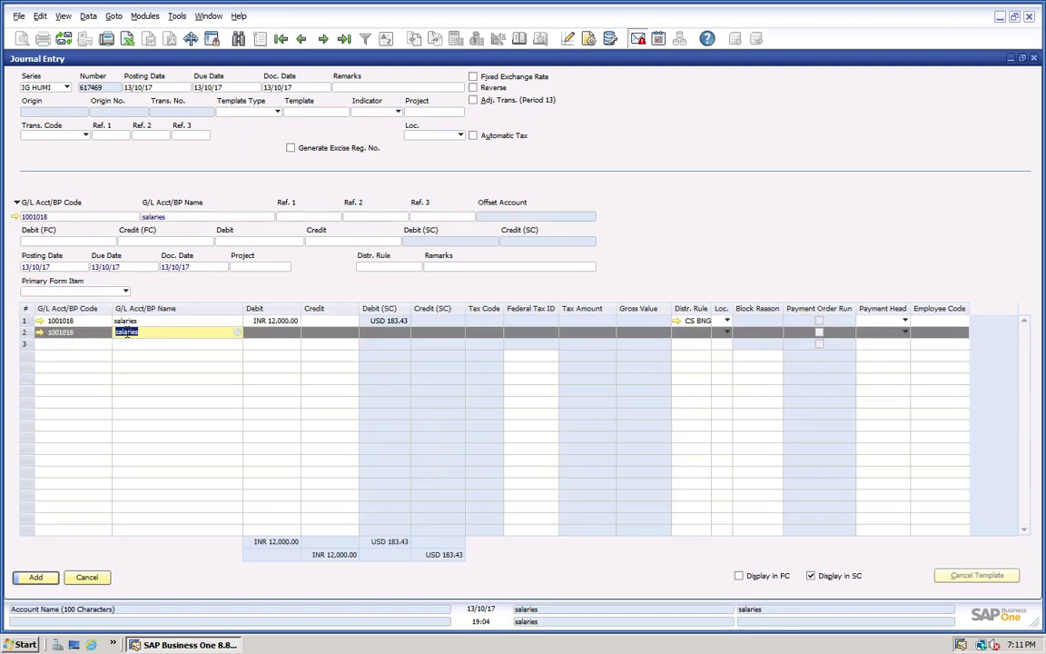
key(Tab)
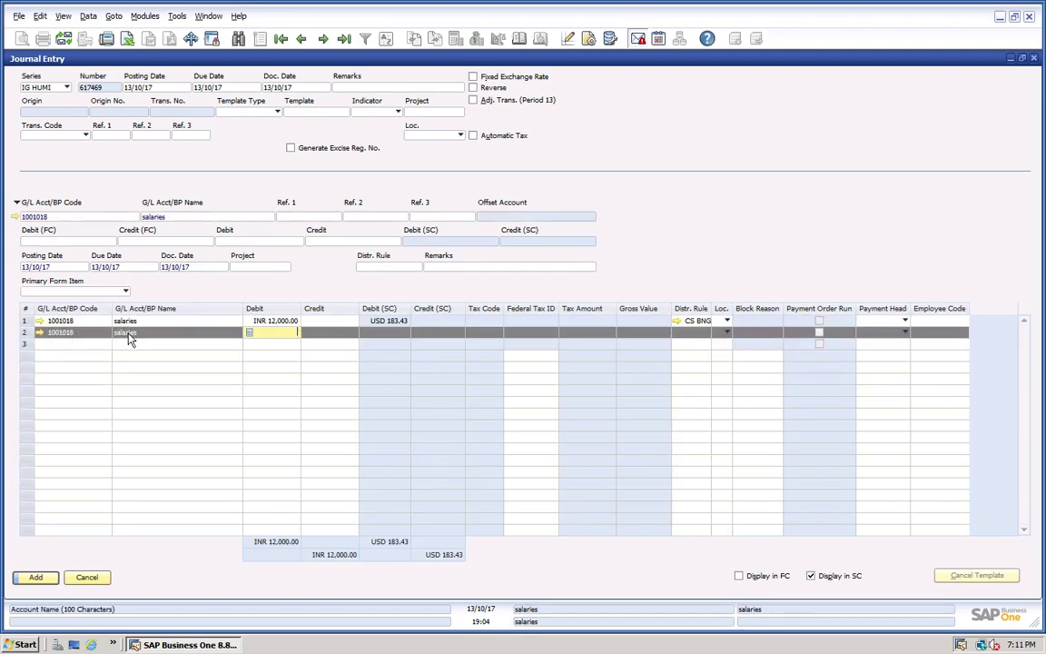
text(24,000)
key(Tab)
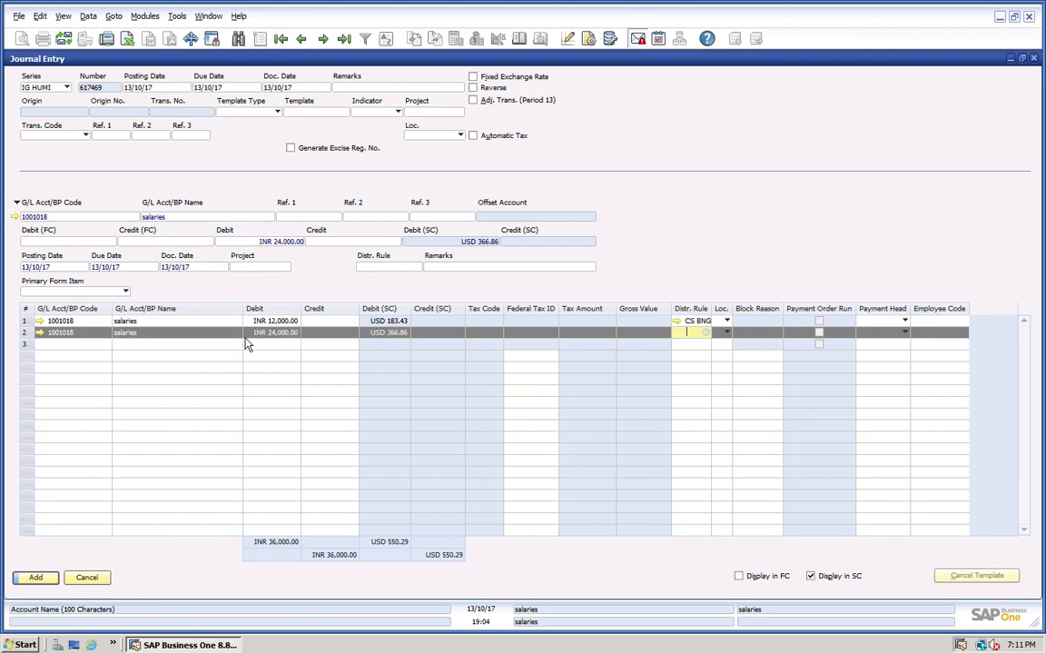
Assign the LOCATION distribution rule COCH (COCHIN) to the second salaries row
key(Tab)
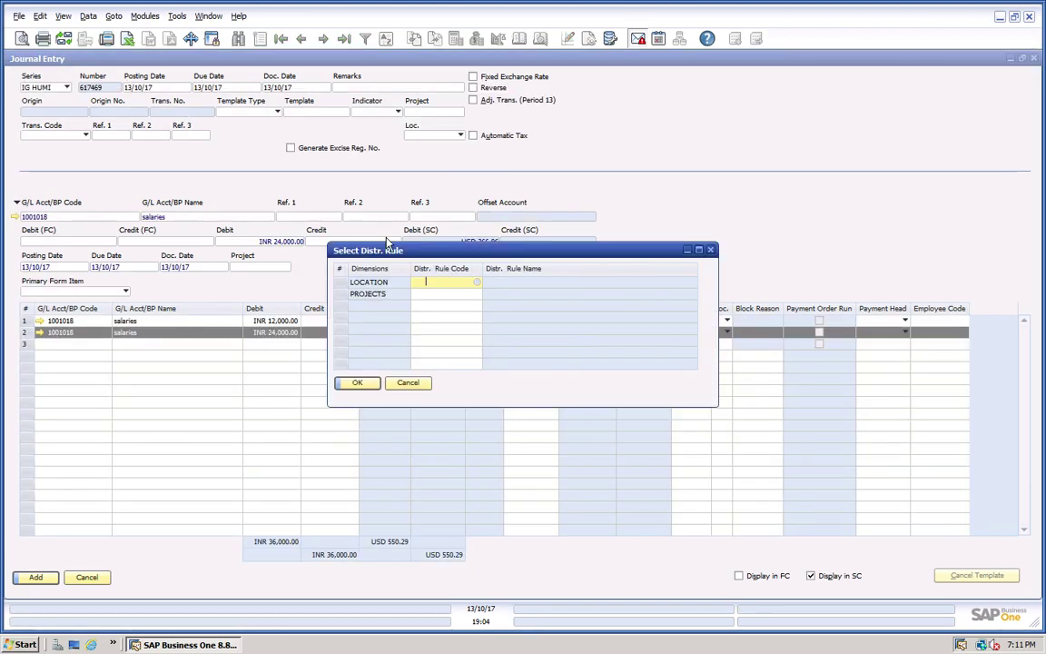
key(Tab)
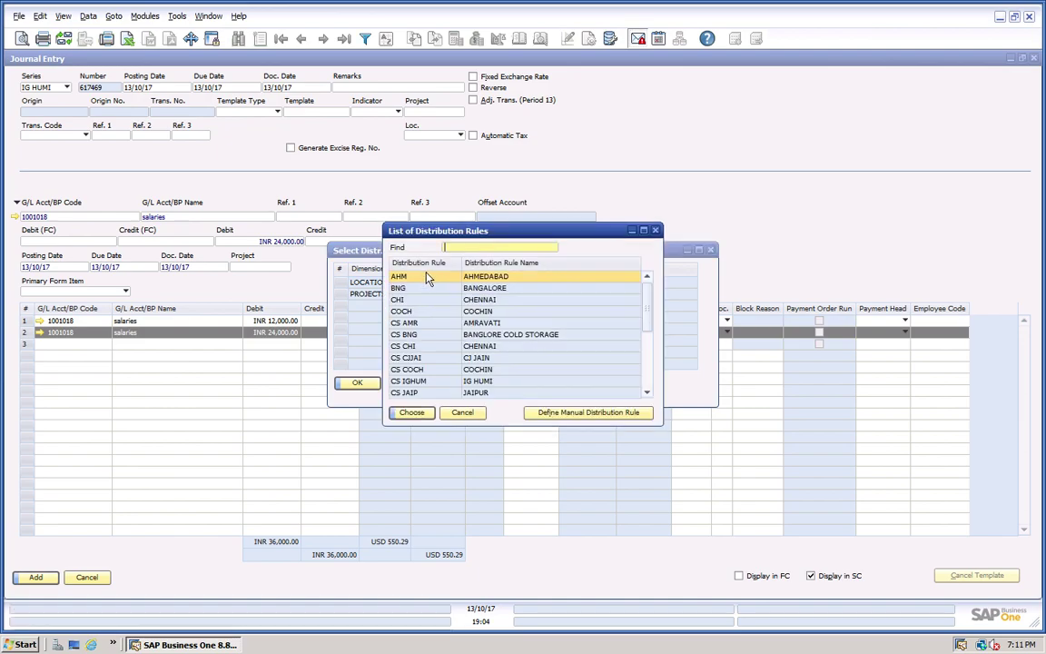
double_click(482, 310)
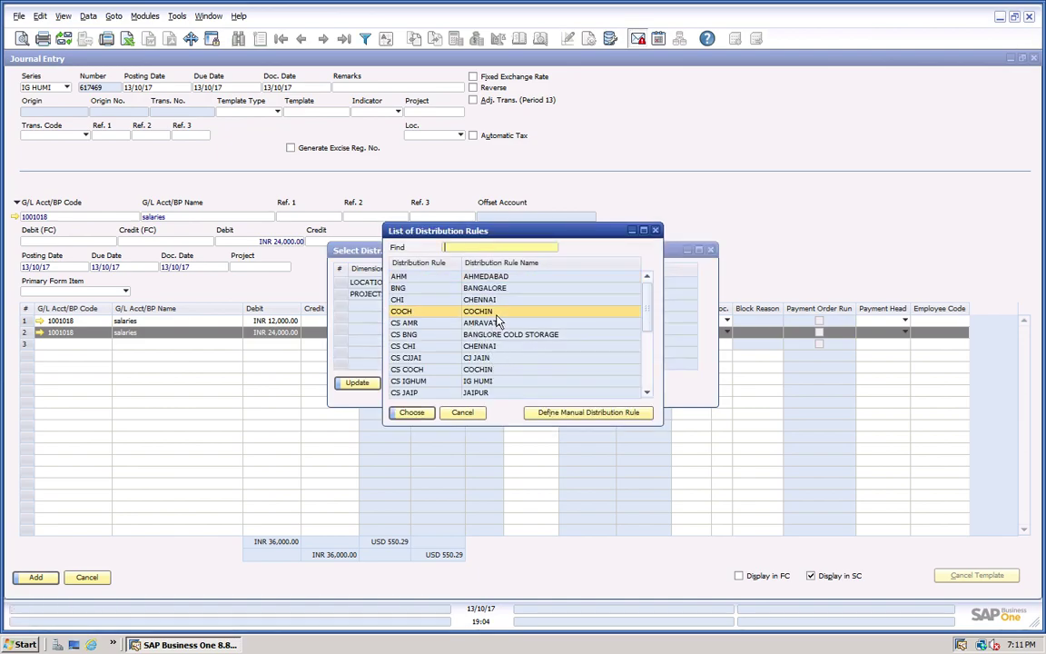
click(363, 382)
click(367, 382)
Add a third journal row for salaries account 1001018 with a debit of INR 20,000
click(89, 343)
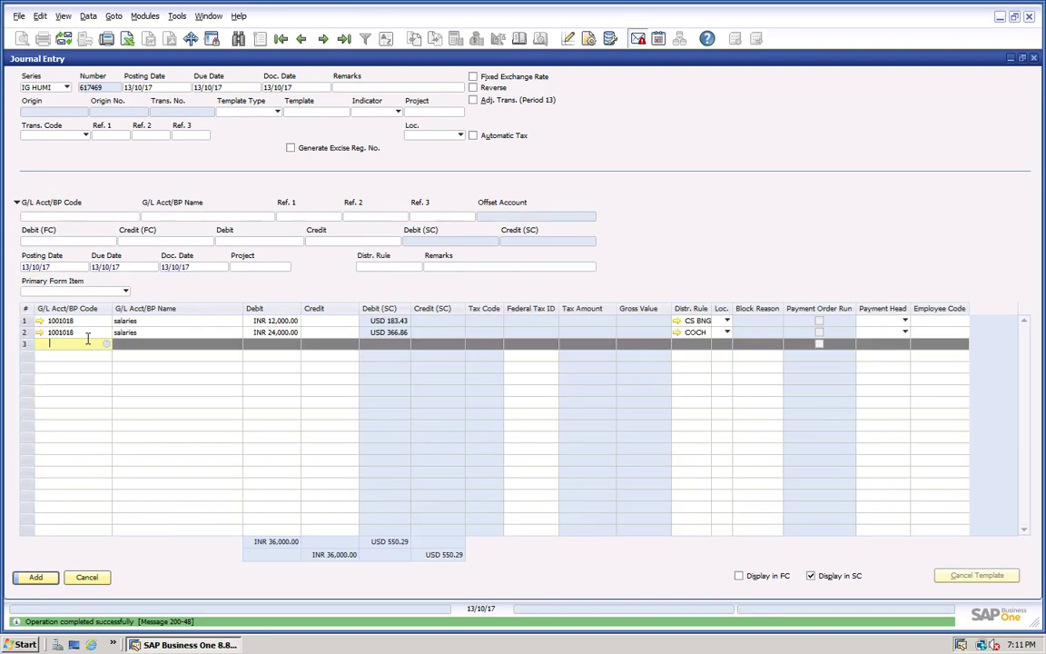
key(Tab)
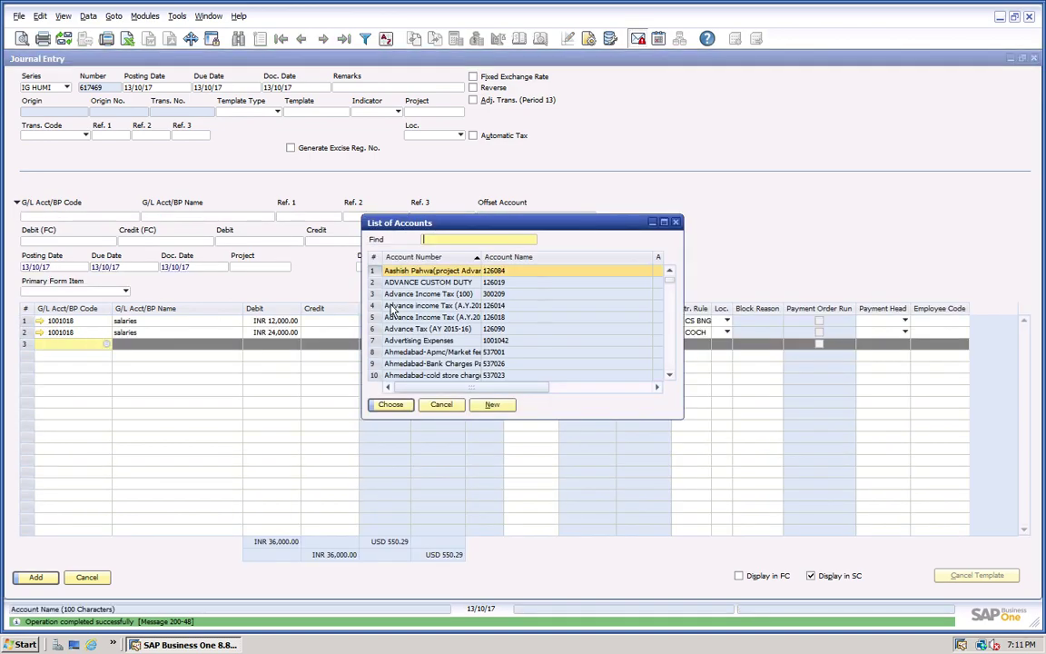
click(441, 404)
text(1001018)
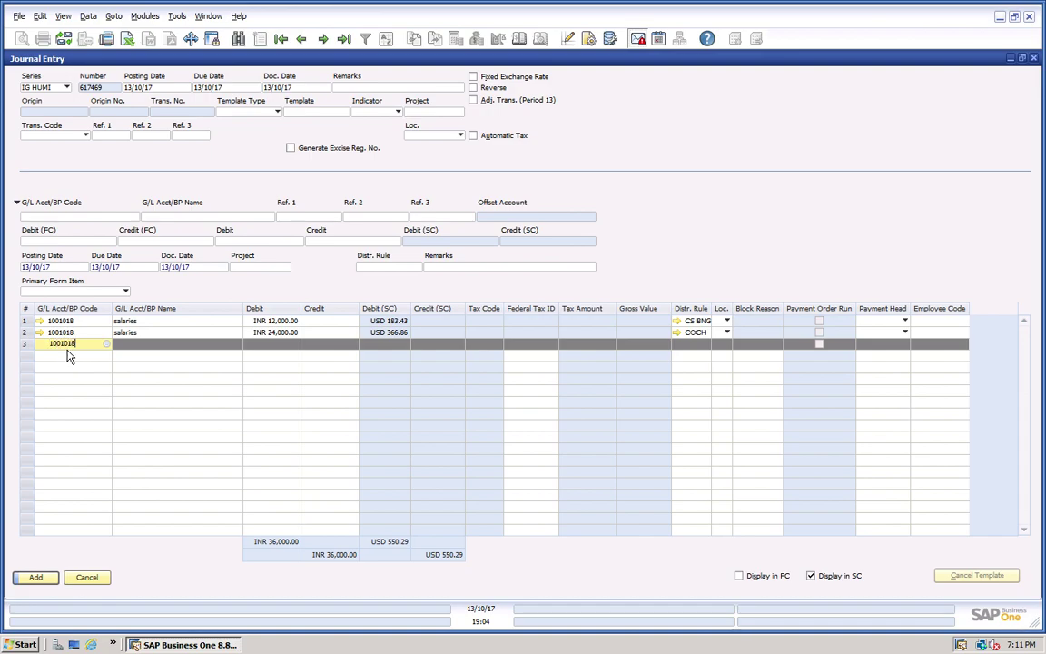
key(Tab)
key(Tab)
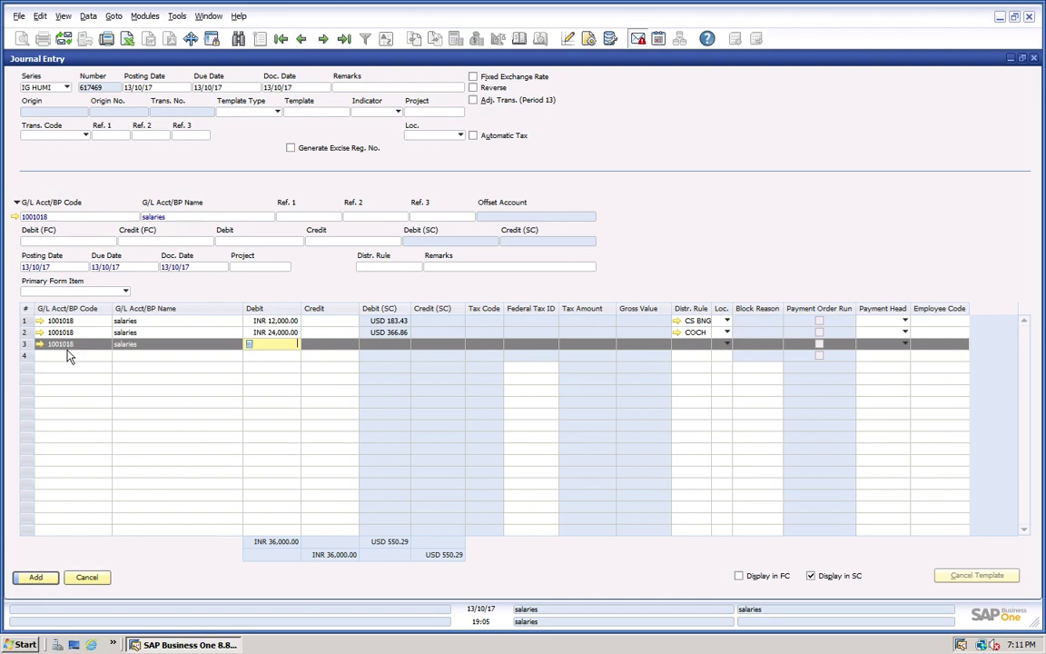
key(Return)
Assign the LOCATION distribution rule CS AMR (AMRAVATI) to the third salaries row
key(Tab)
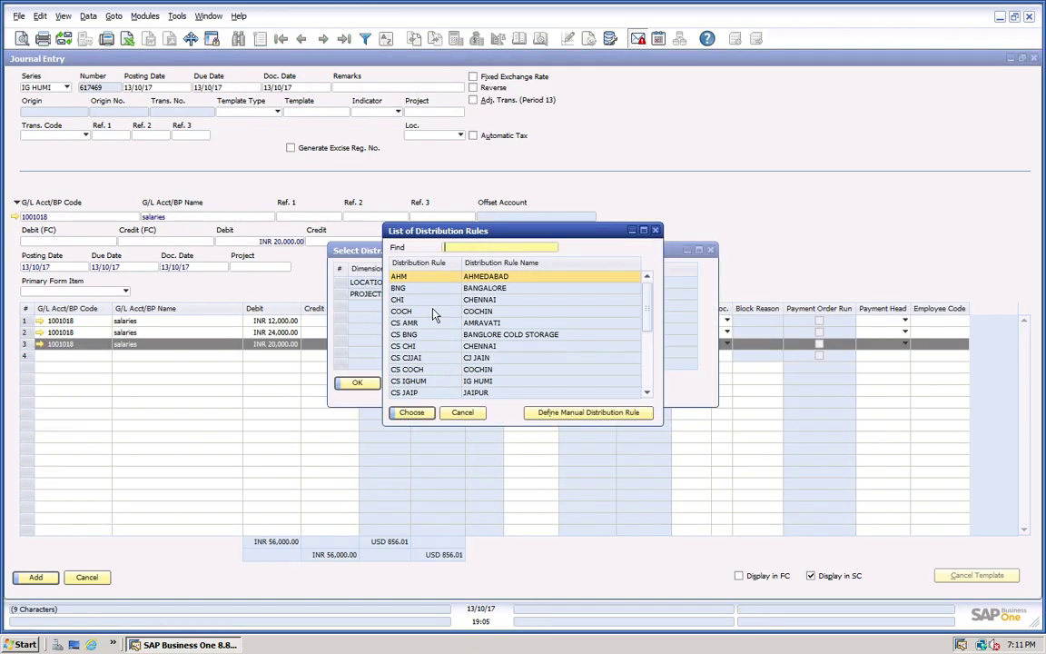
double_click(426, 323)
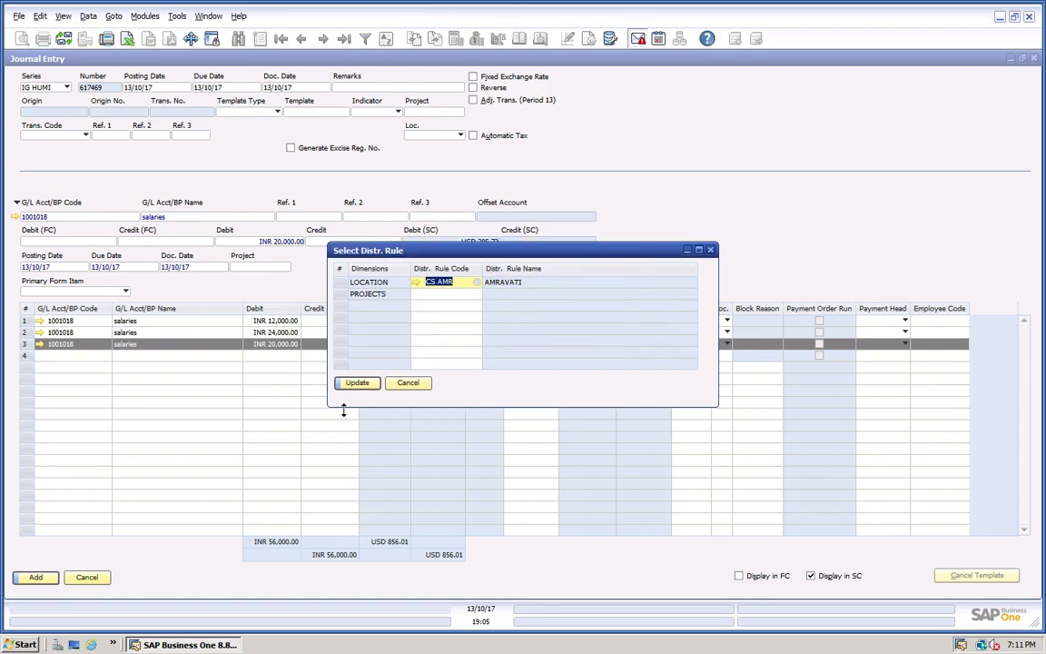
click(354, 385)
click(352, 385)
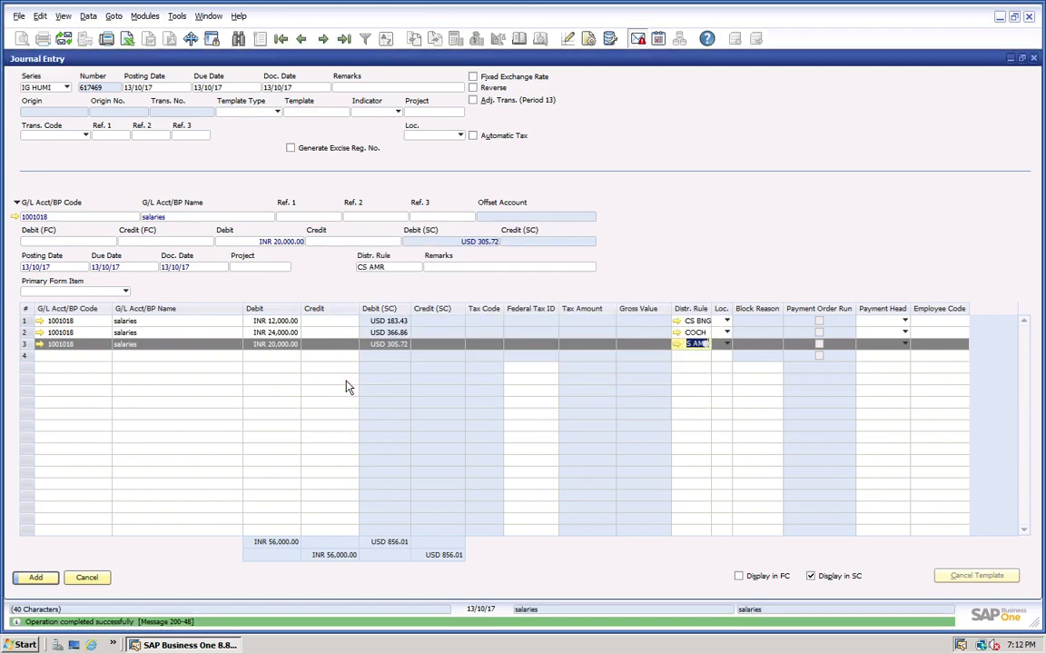
Balance the entry with a Salary Payable row (216700) credited INR 56,000, and add the journal entry
click(100, 359)
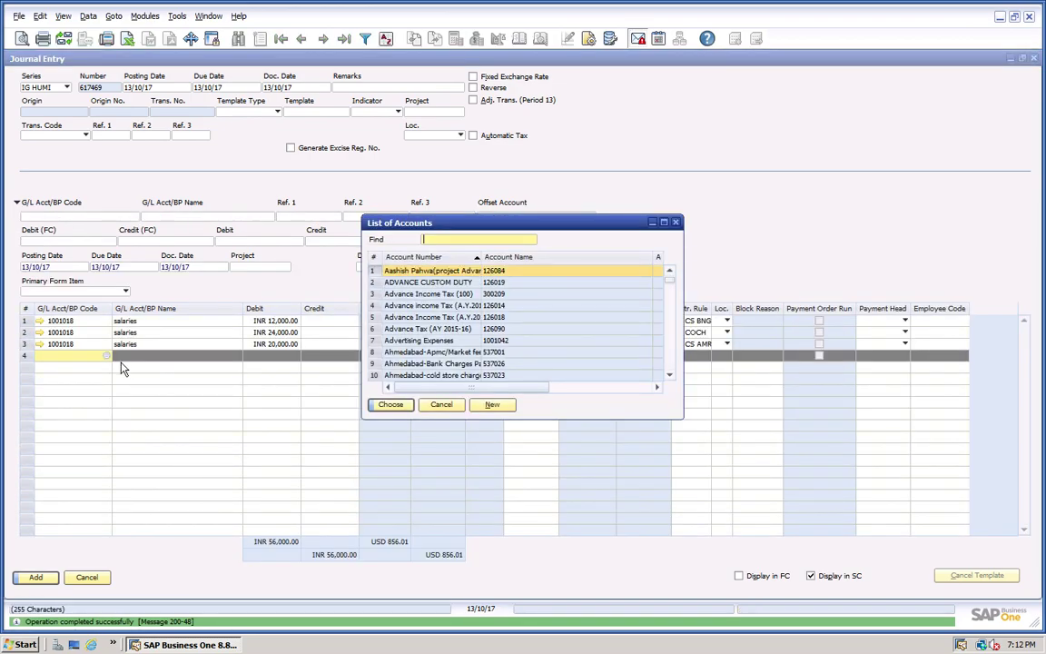
text(salary)
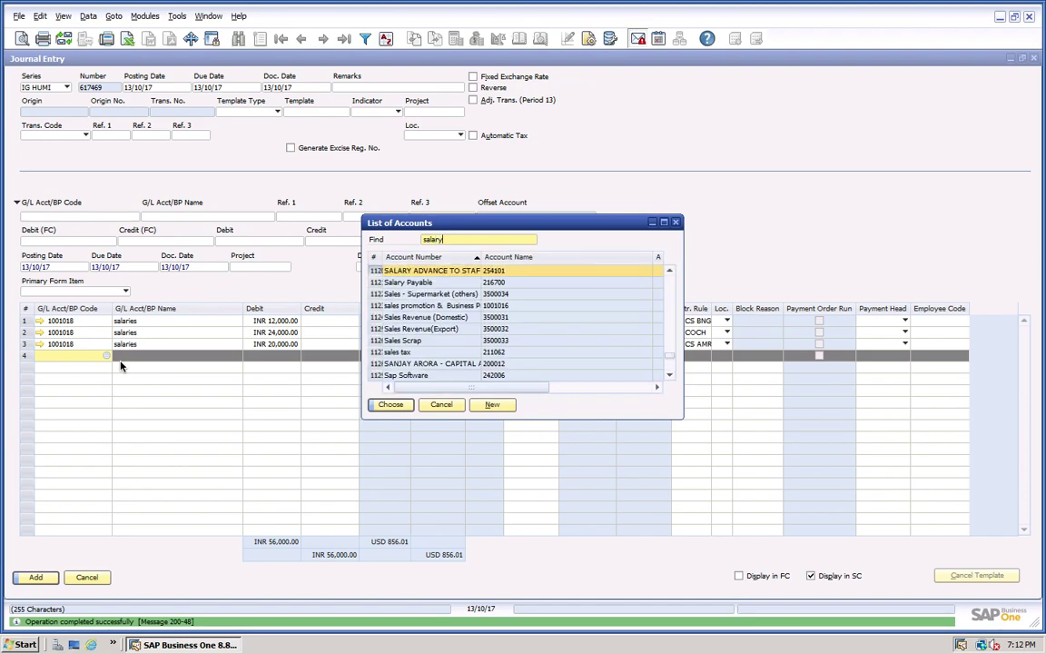
key(Down)
key(Return)
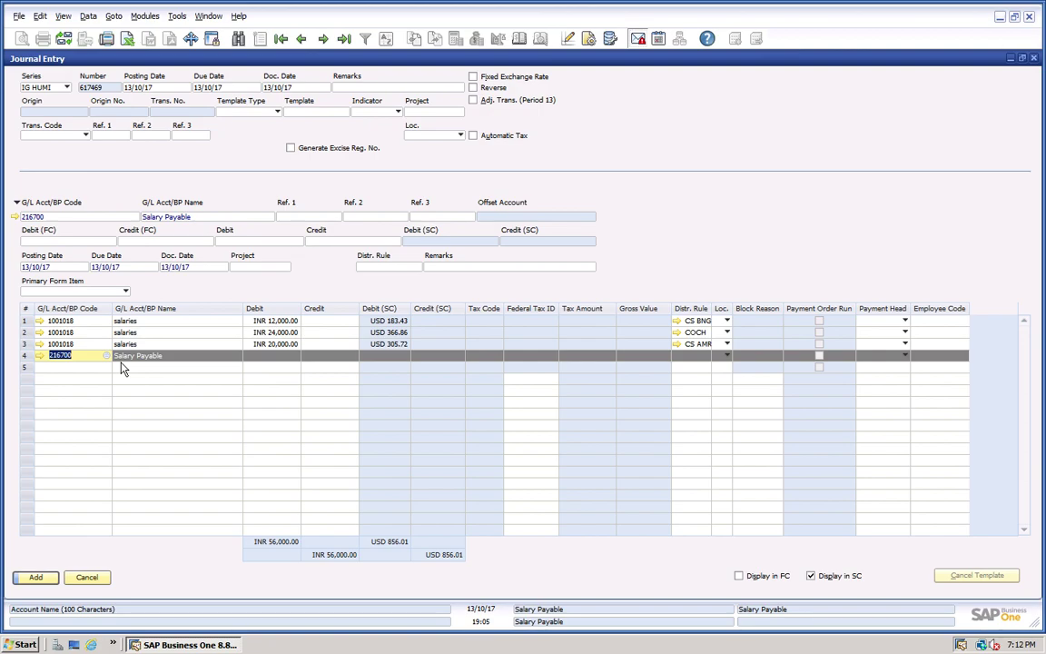
key(Tab)
key(Tab)
key(Tab)
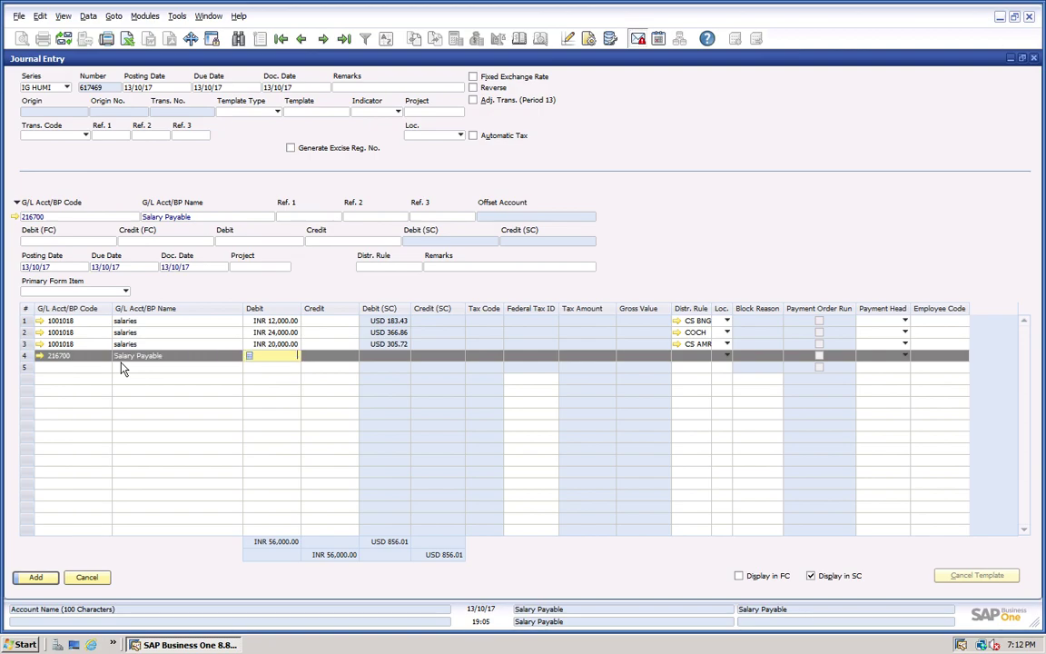
key(Tab)
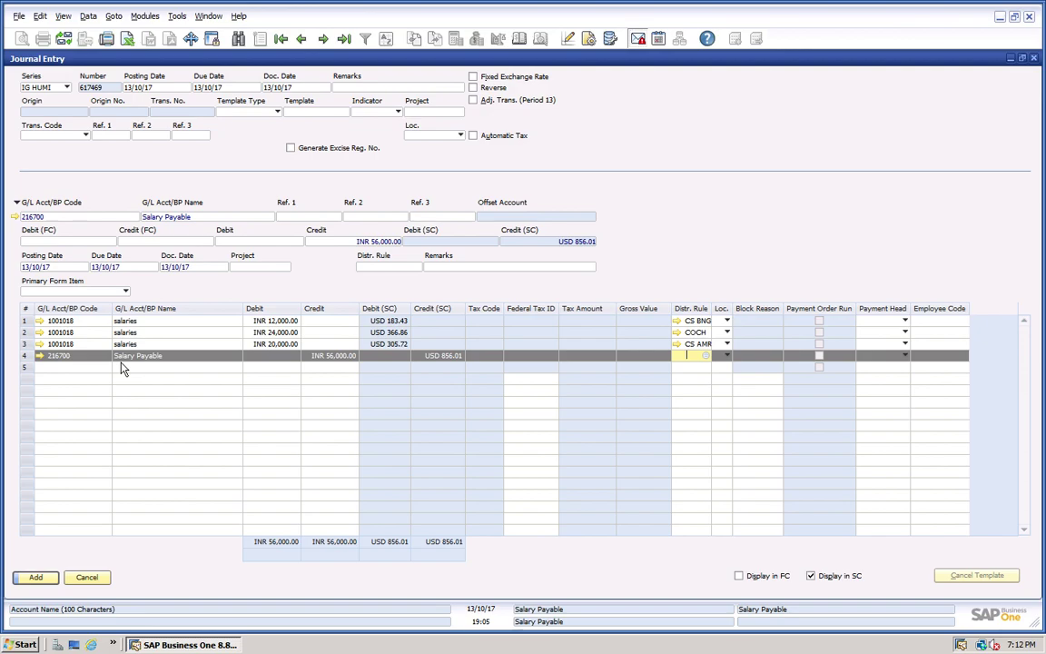
click(36, 577)
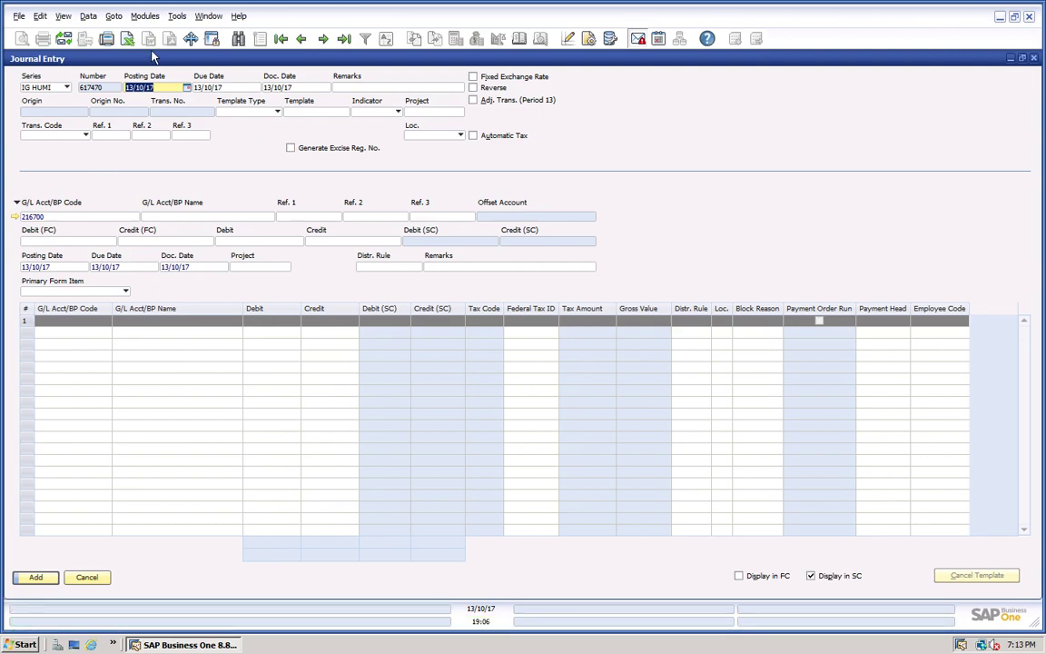
Run the annual Cost Accounting Summary Report by cost center for the LOCATION dimension, posting dates 01/04/17 to 31/03/18
mouse_move(144, 20)
click(145, 17)
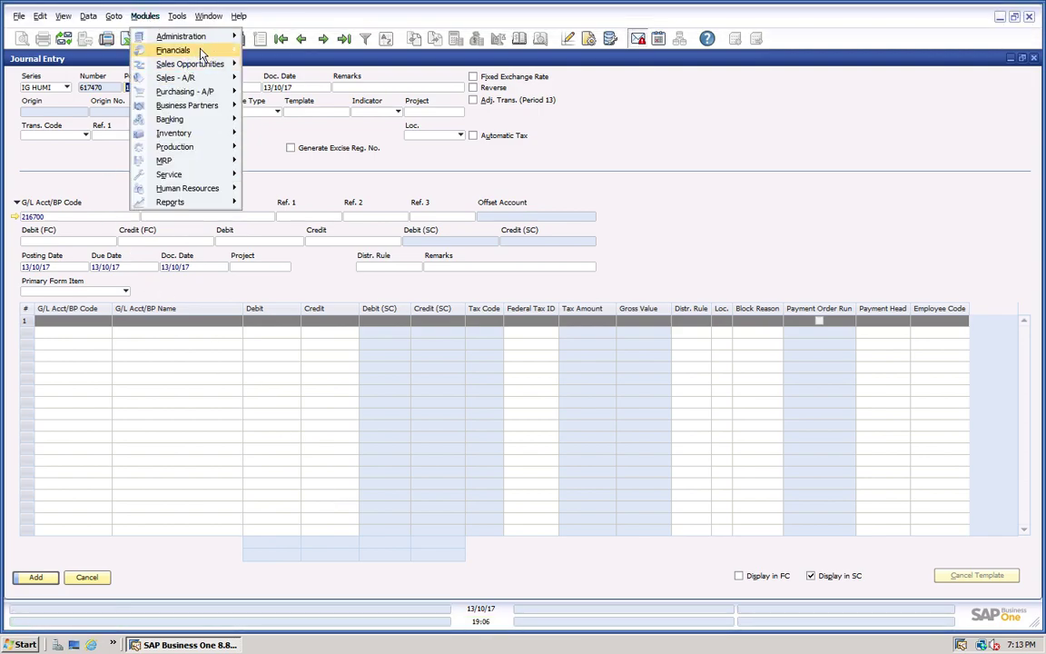
mouse_move(203, 52)
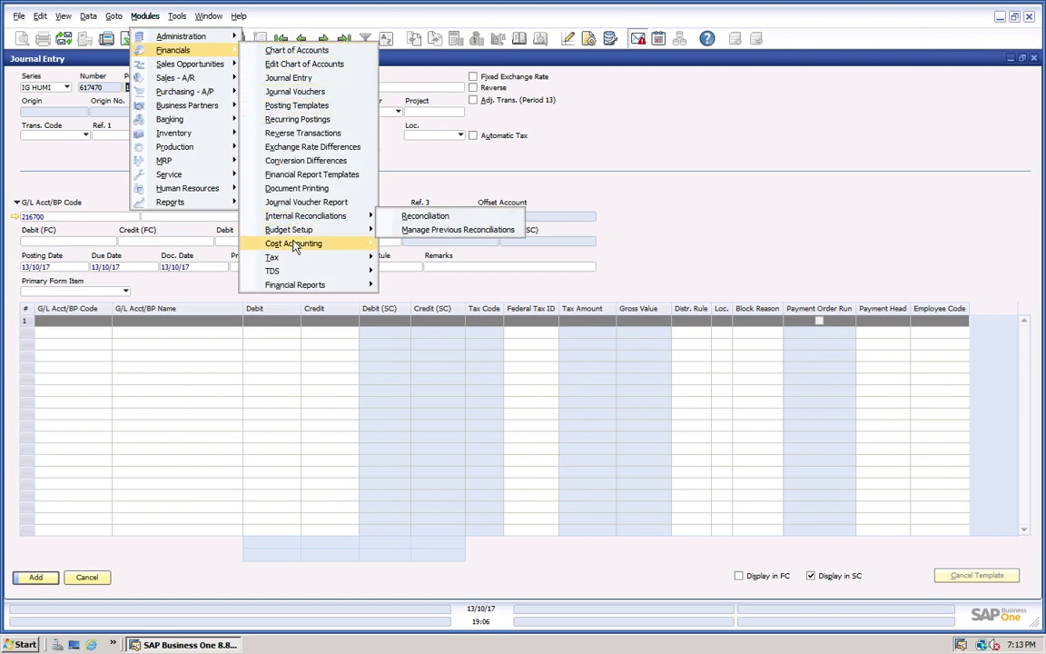
mouse_move(299, 243)
click(429, 340)
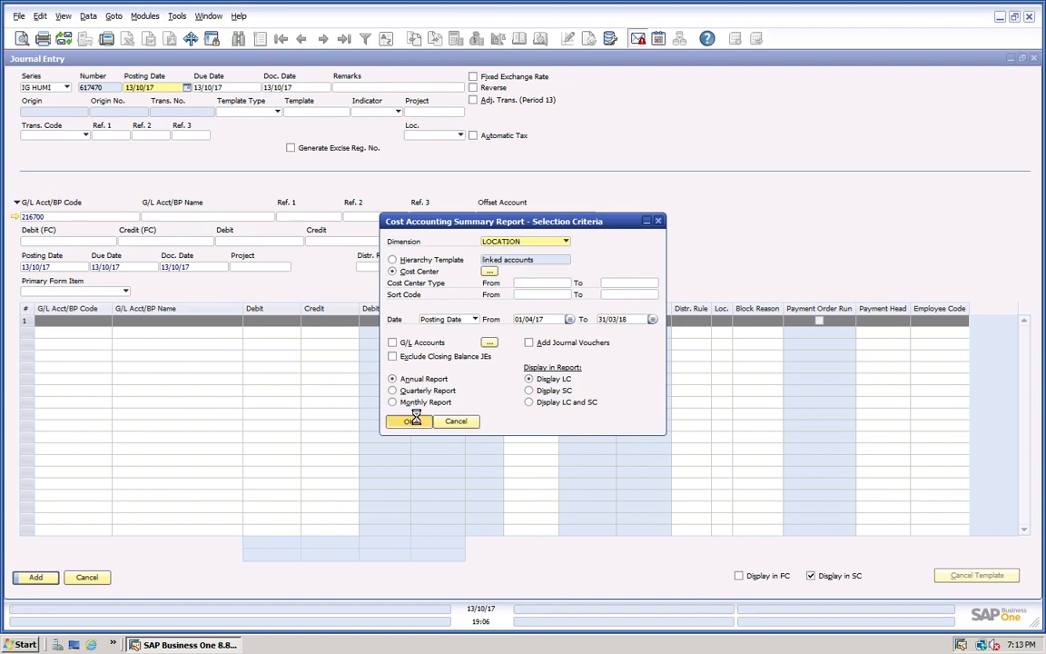
click(407, 421)
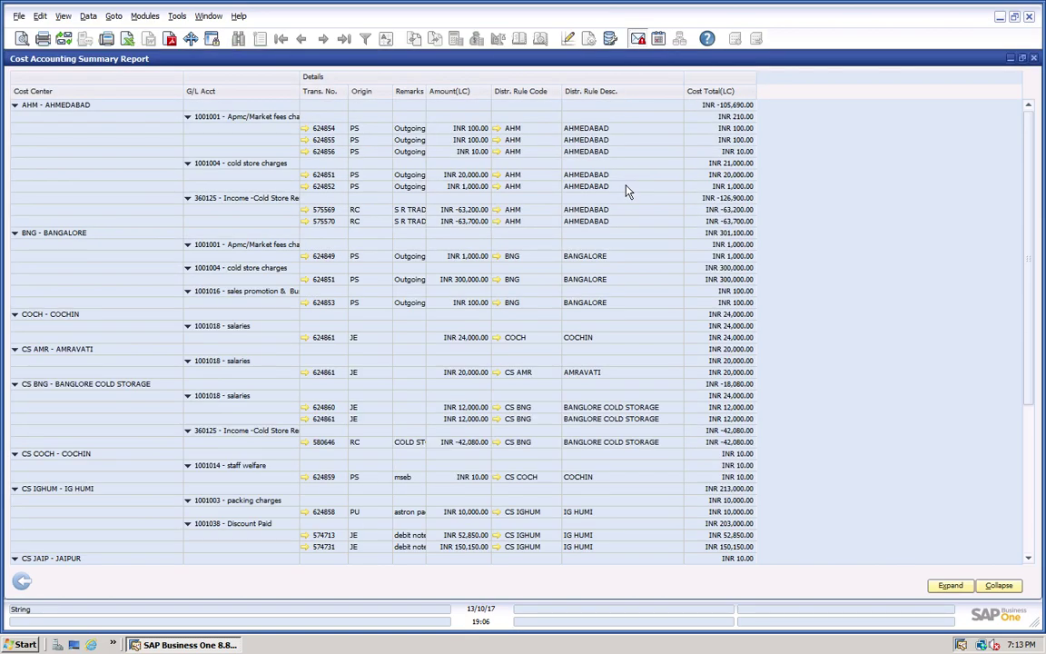
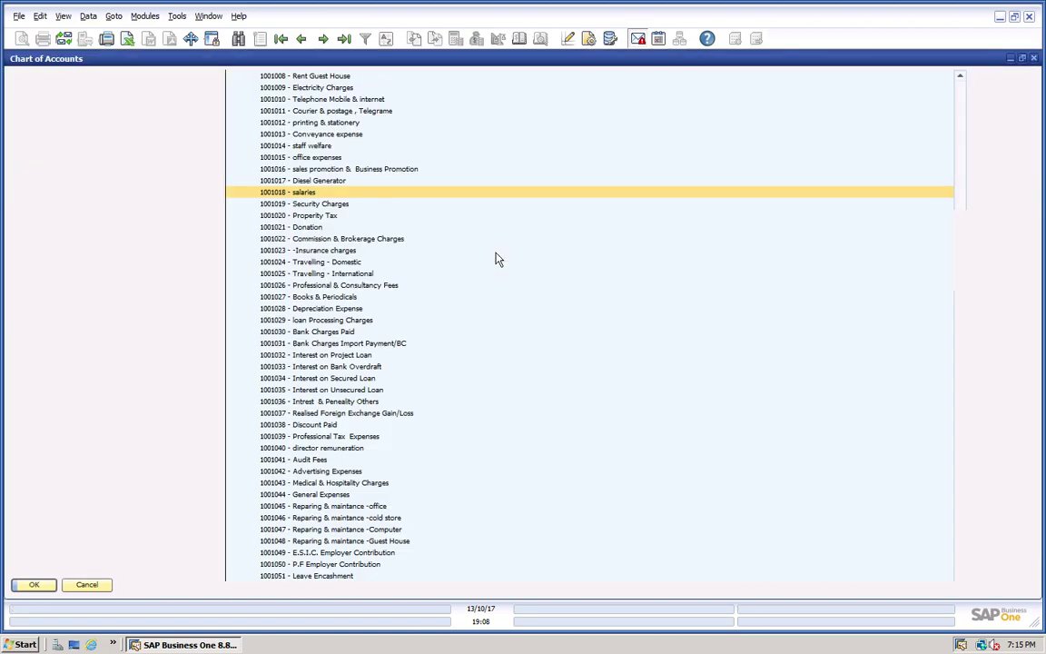
Close the Chart of Accounts and open a new A/P Invoice
key(Escape)
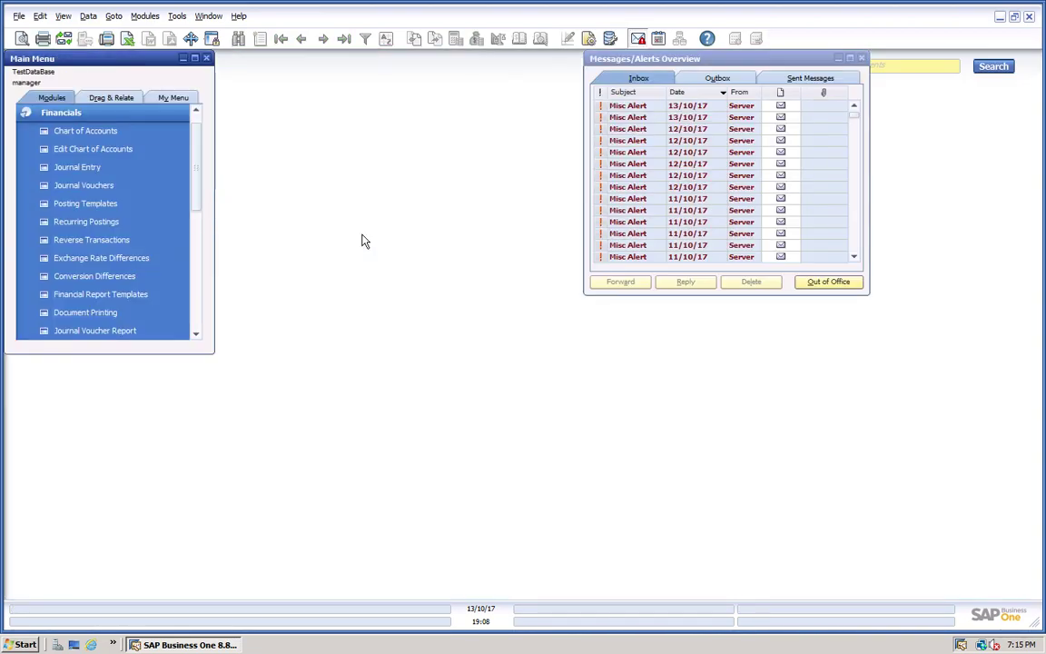
click(125, 122)
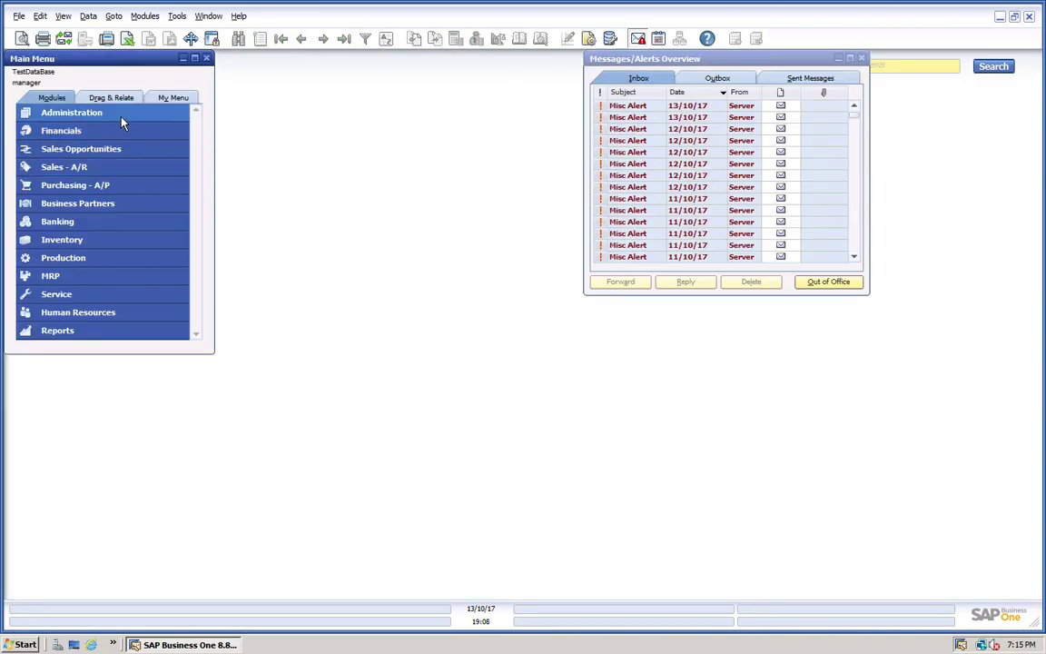
click(100, 193)
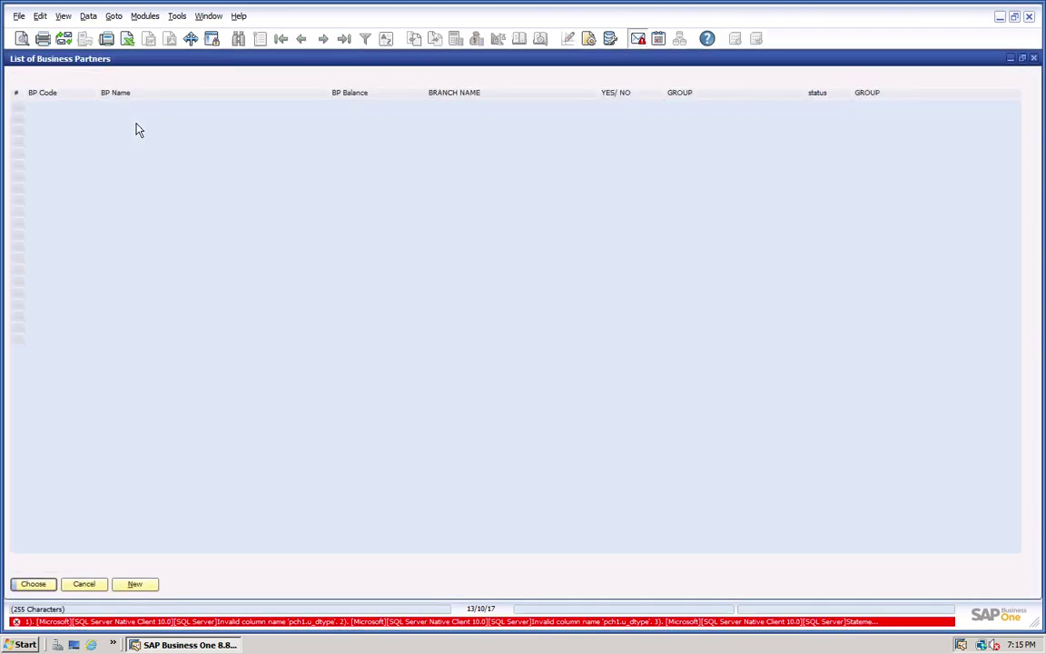
Search the business partners by name for "guru" and choose GURUNANAK COMPANY (RMC Bangalore) as the invoice vendor
double_click(167, 92)
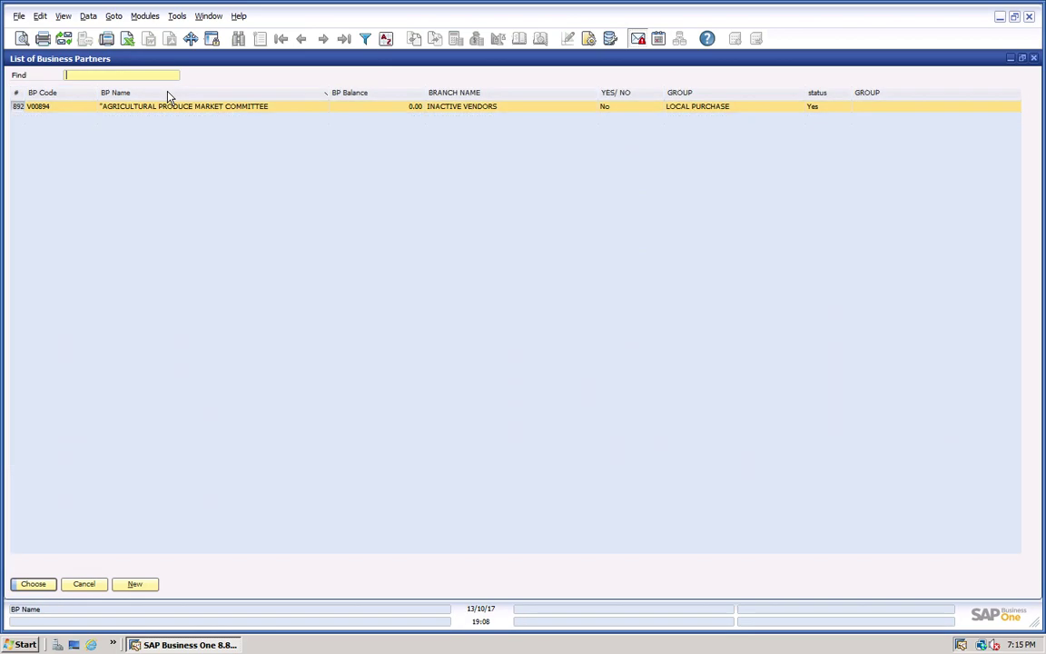
text(guru)
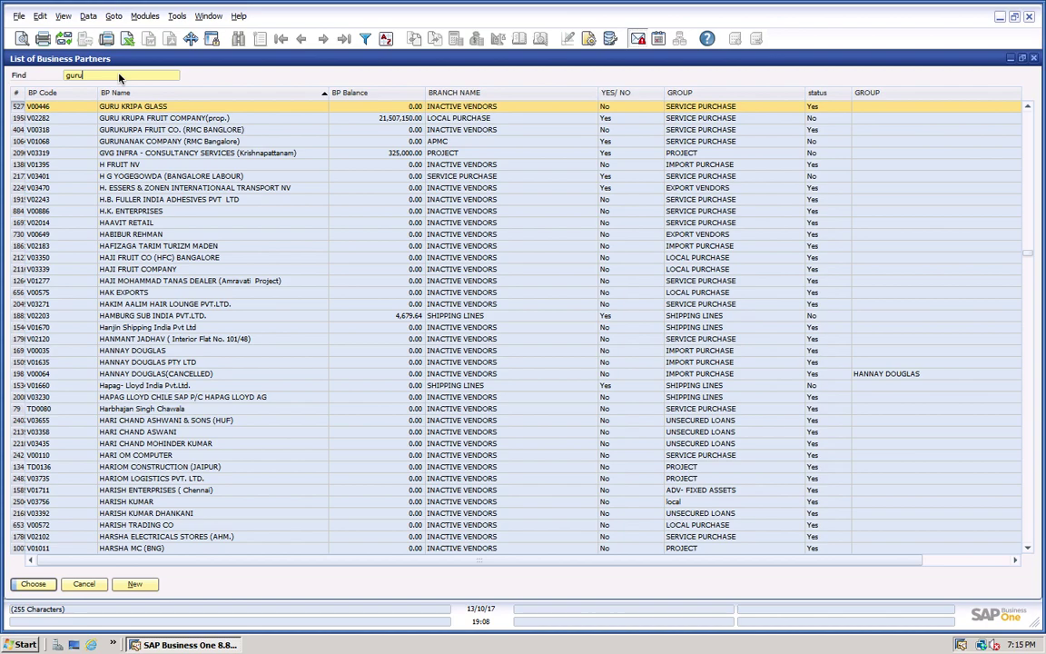
key(Down)
key(Down)
key(Down)
key(Return)
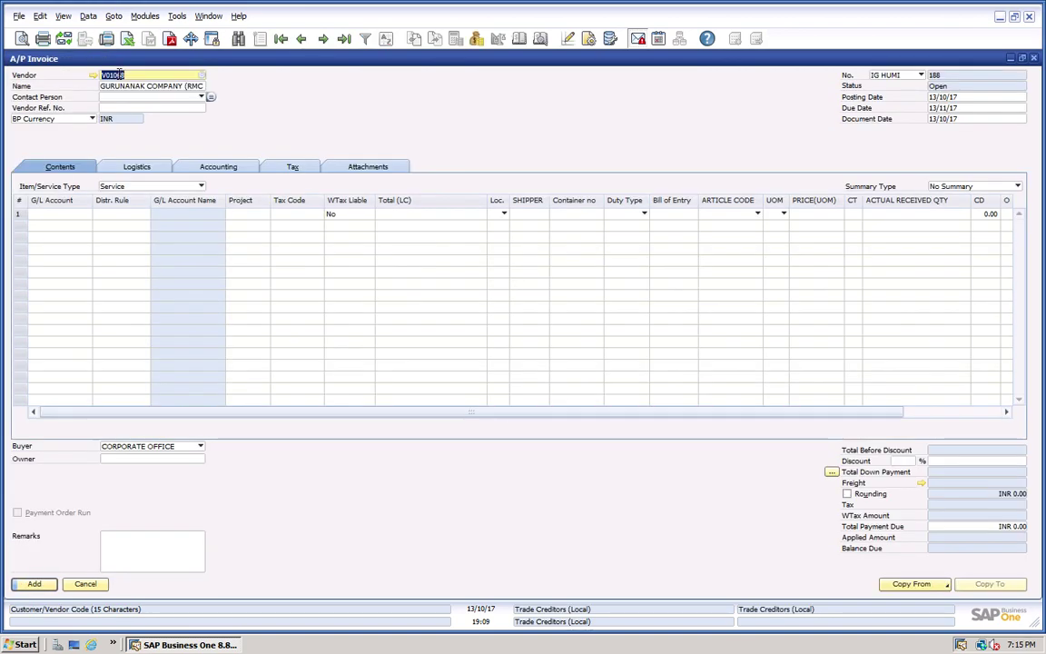
right_click(119, 74)
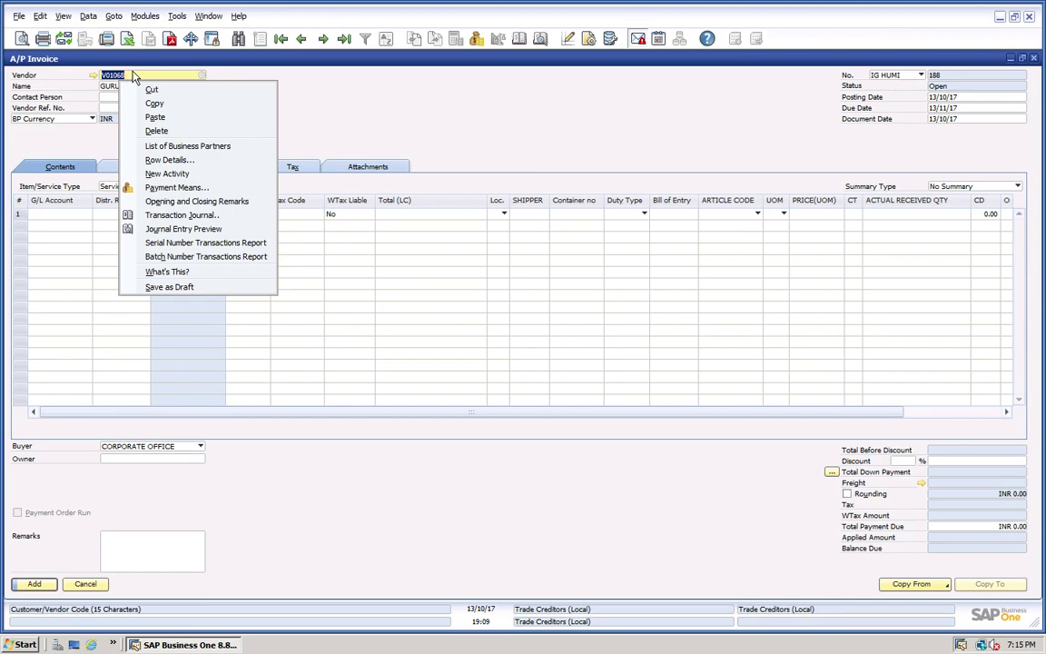
click(133, 77)
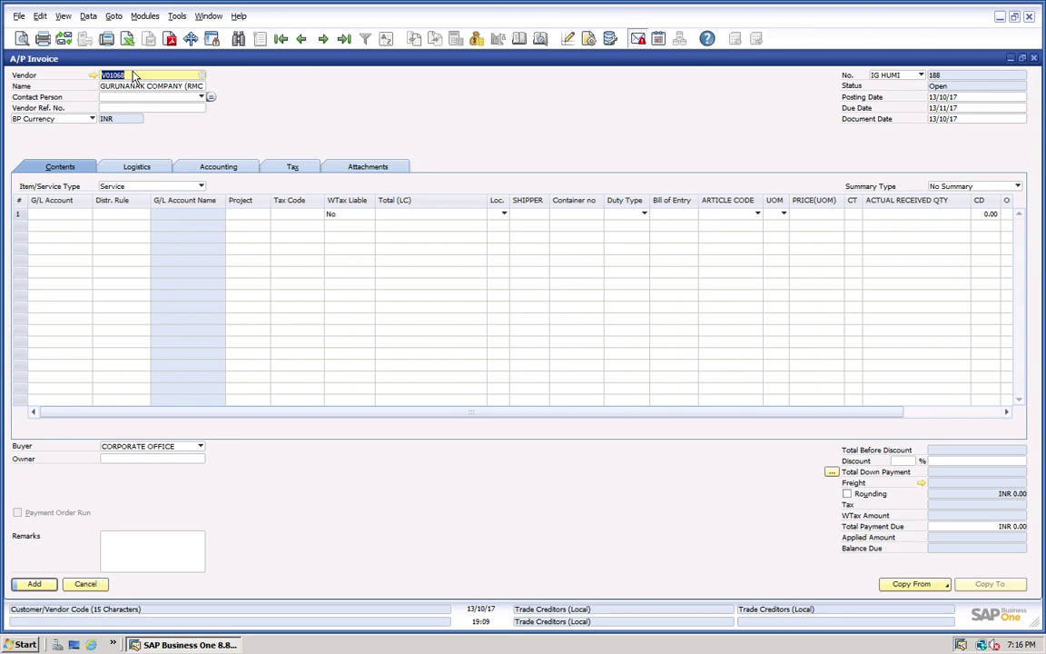
Set the invoice's vendor reference number to rmc
click(134, 107)
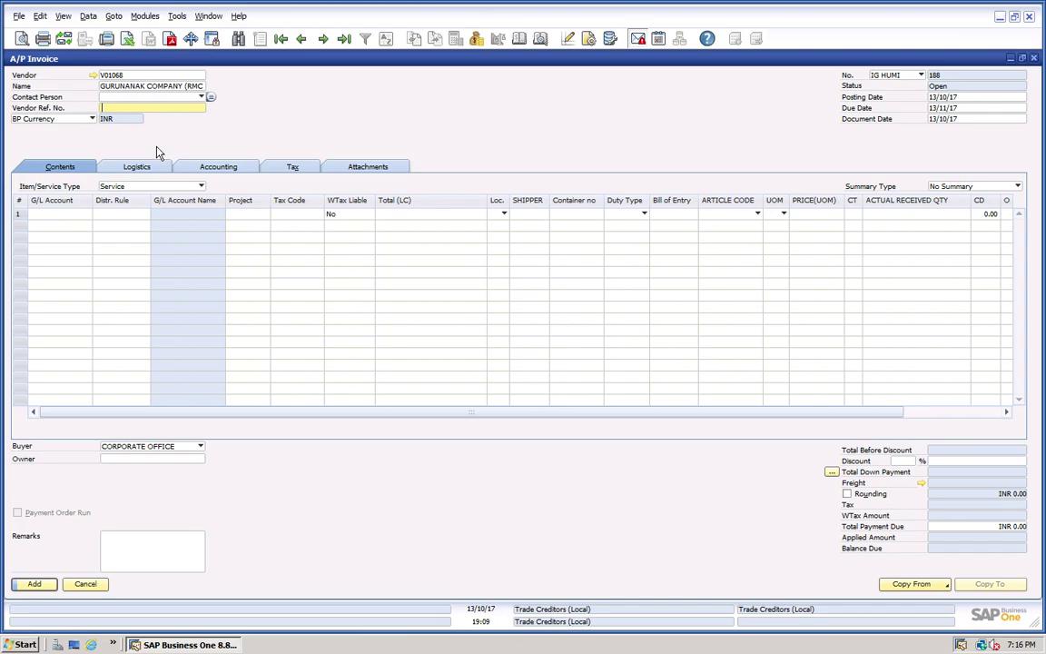
text(rmc)
key(Tab)
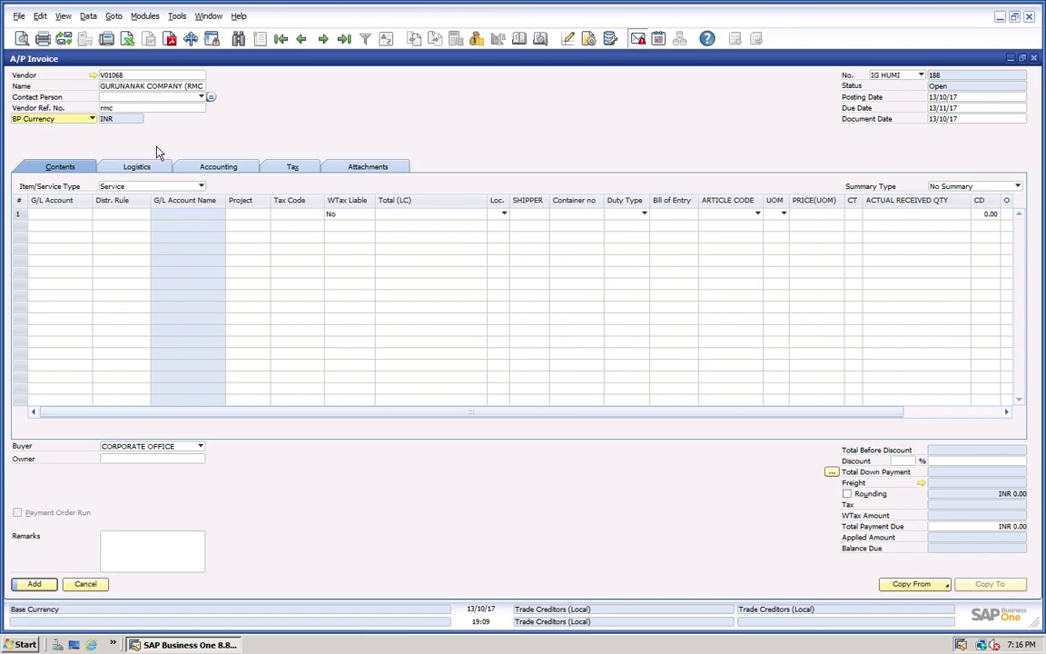
Set the first invoice row's G/L account to Apmc/Market fees charges (1001001)
click(61, 215)
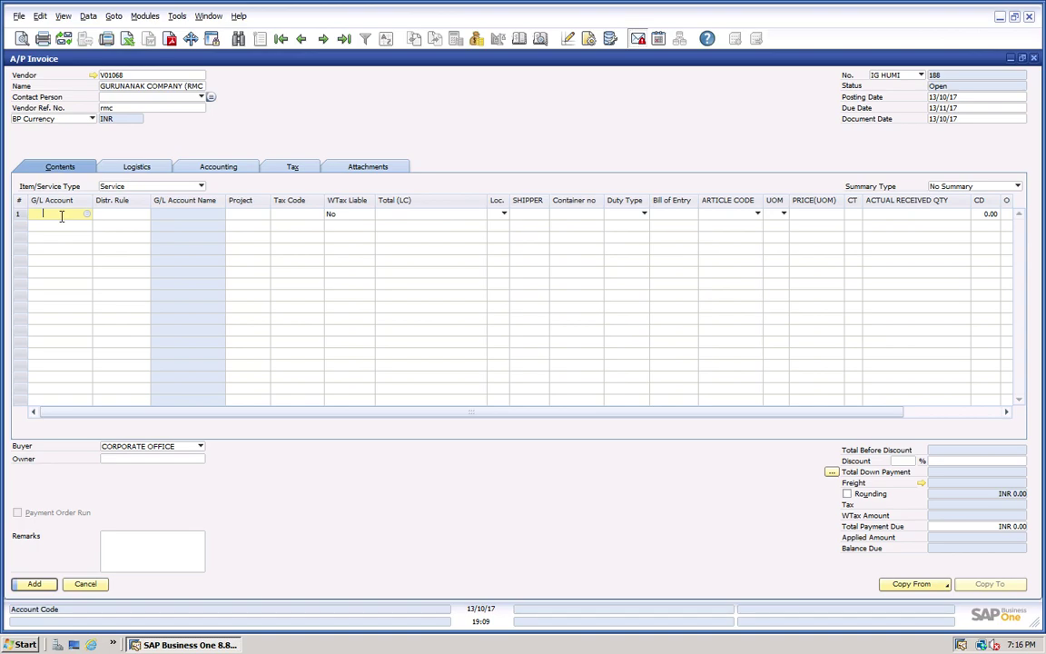
key(Tab)
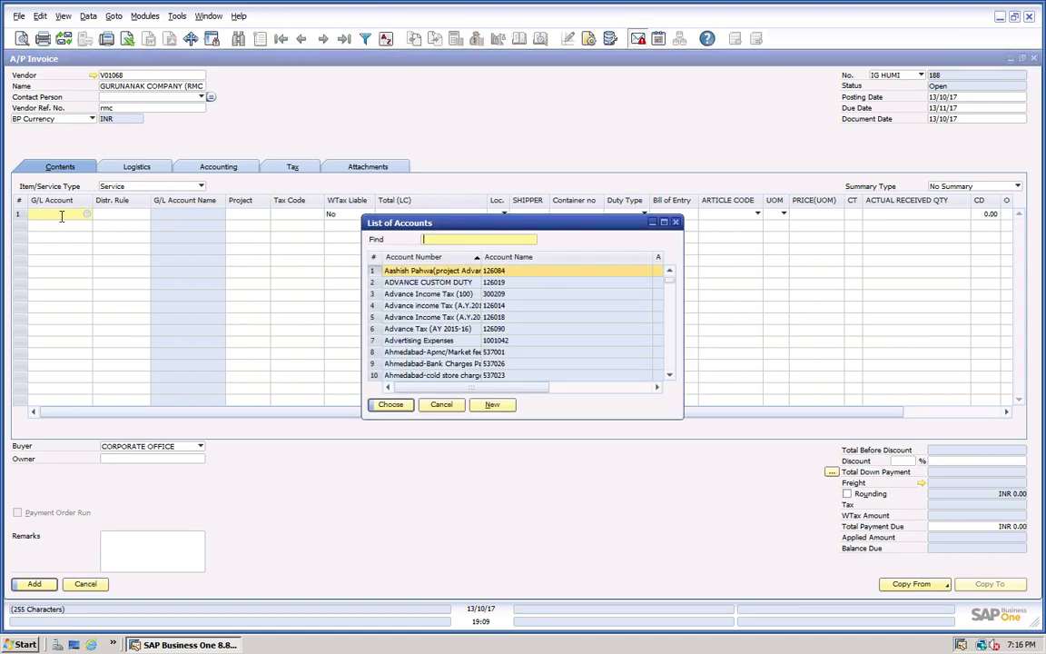
text(apmc)
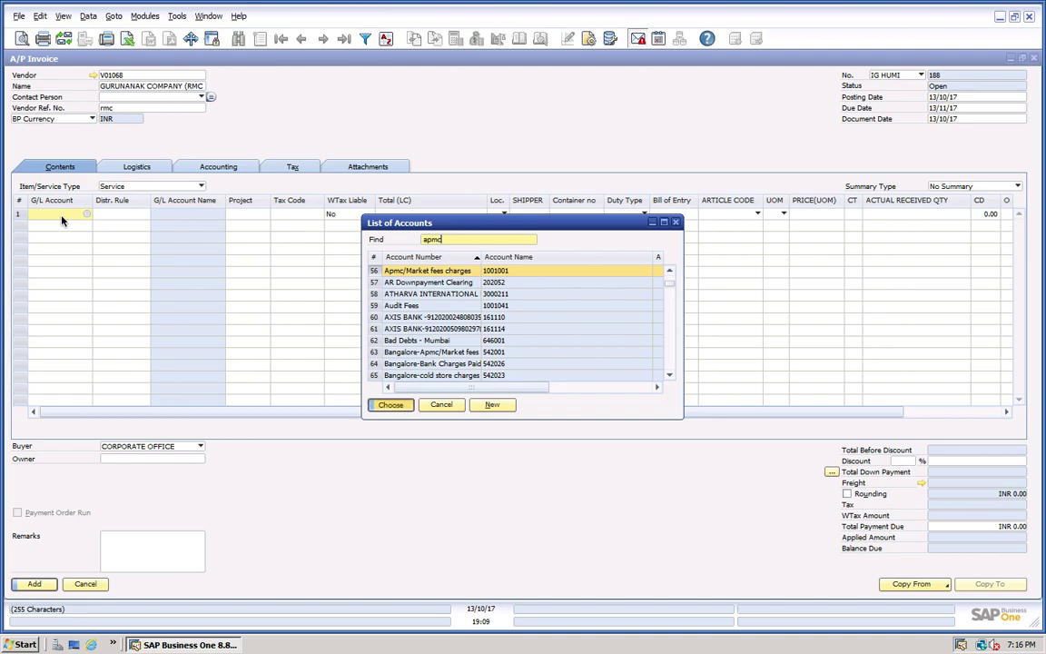
key(Return)
key(Tab)
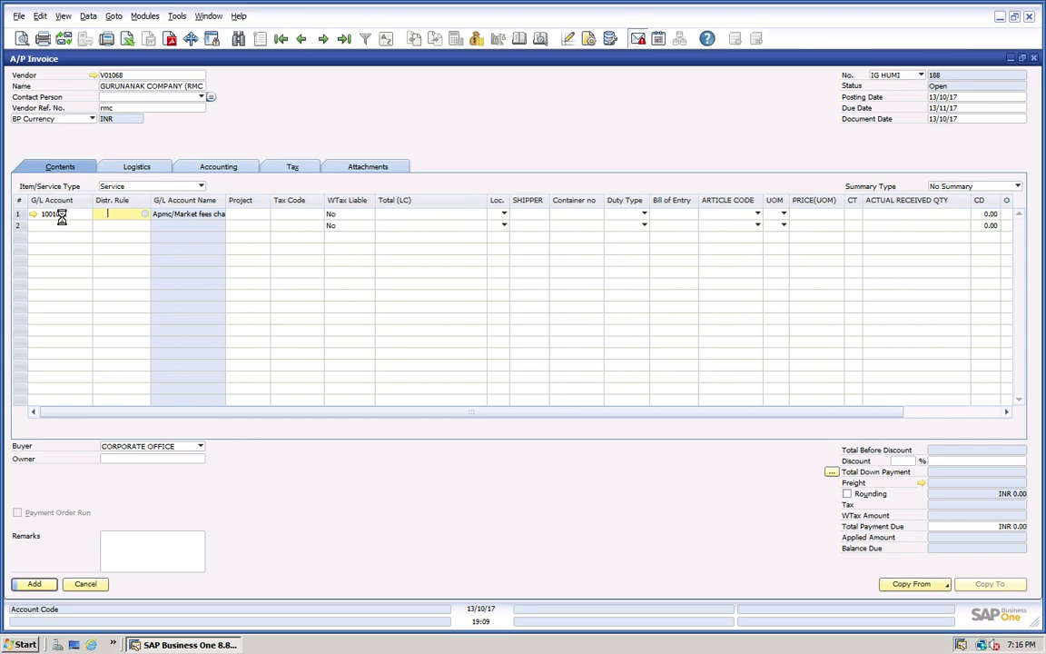
Assign the LOCATION distribution rule BNG (BANGALORE) to the first invoice row
key(Tab)
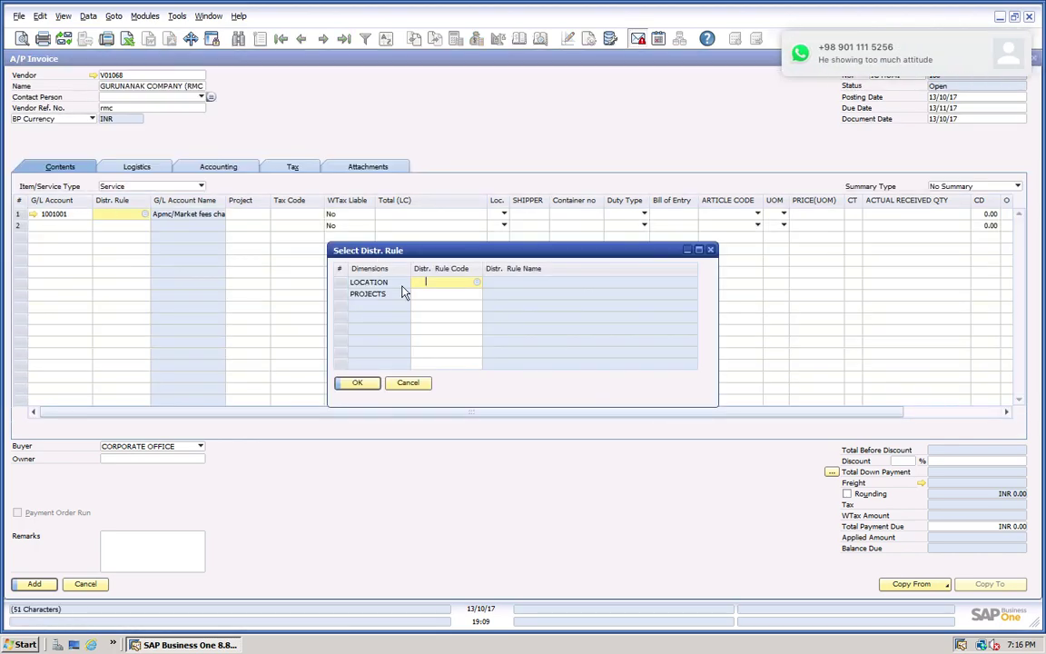
key(Tab)
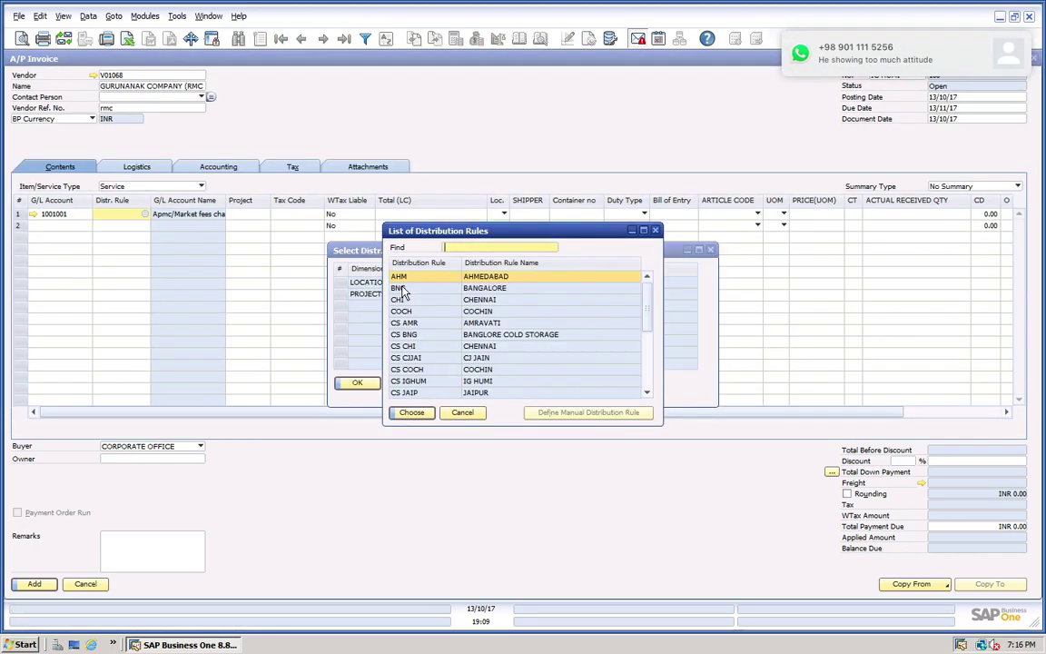
double_click(469, 289)
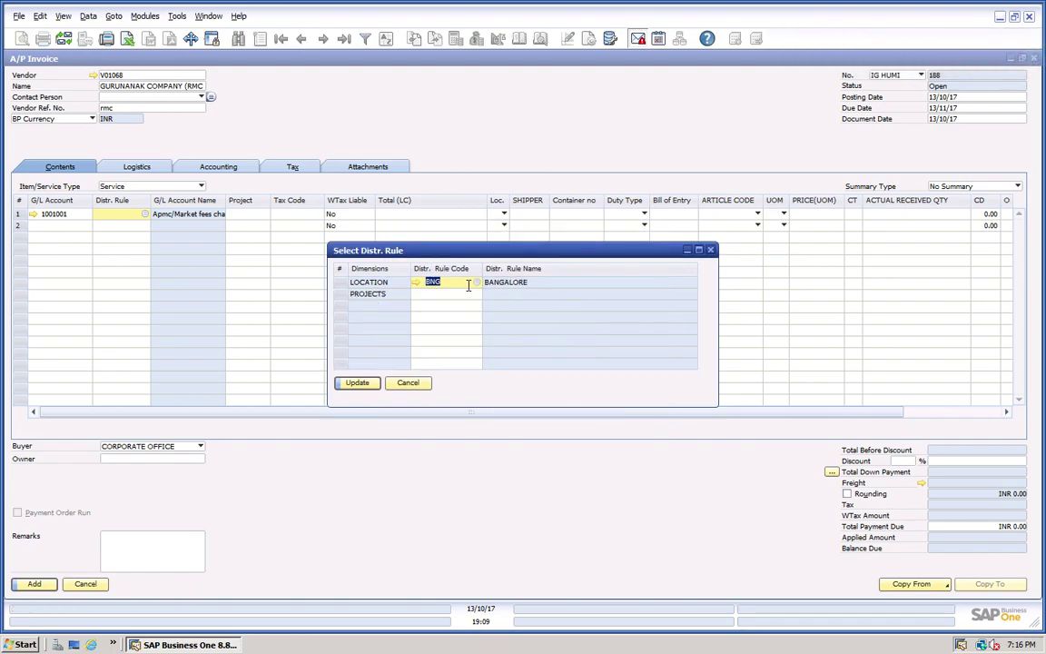
click(360, 385)
Set the first invoice row's tax code to GST @0 and its total to INR 10
click(289, 214)
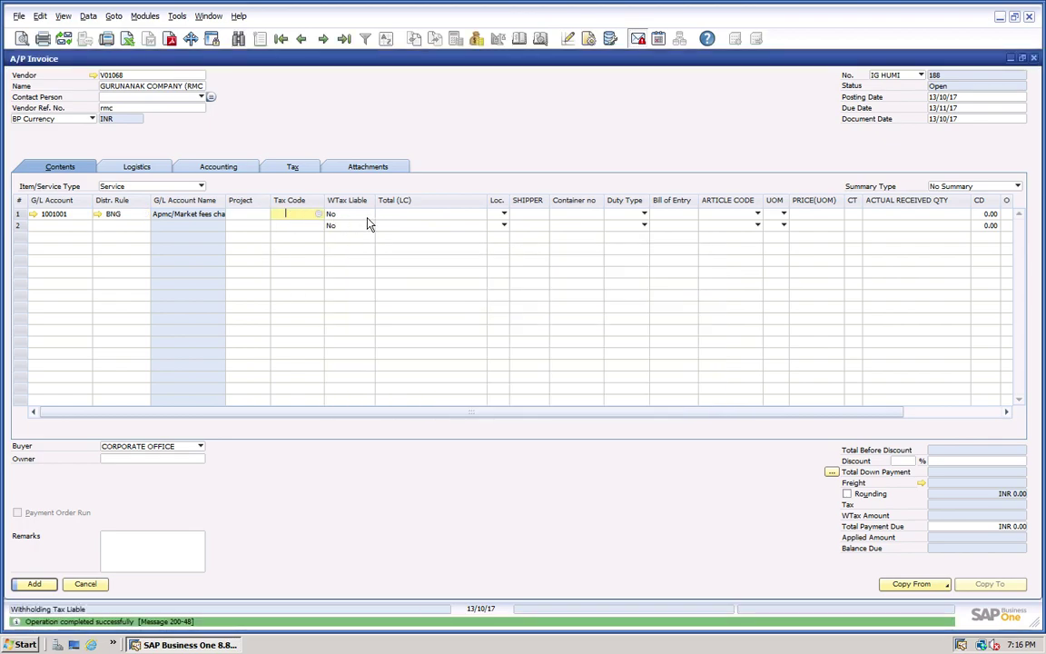
text(gst)
key(Tab)
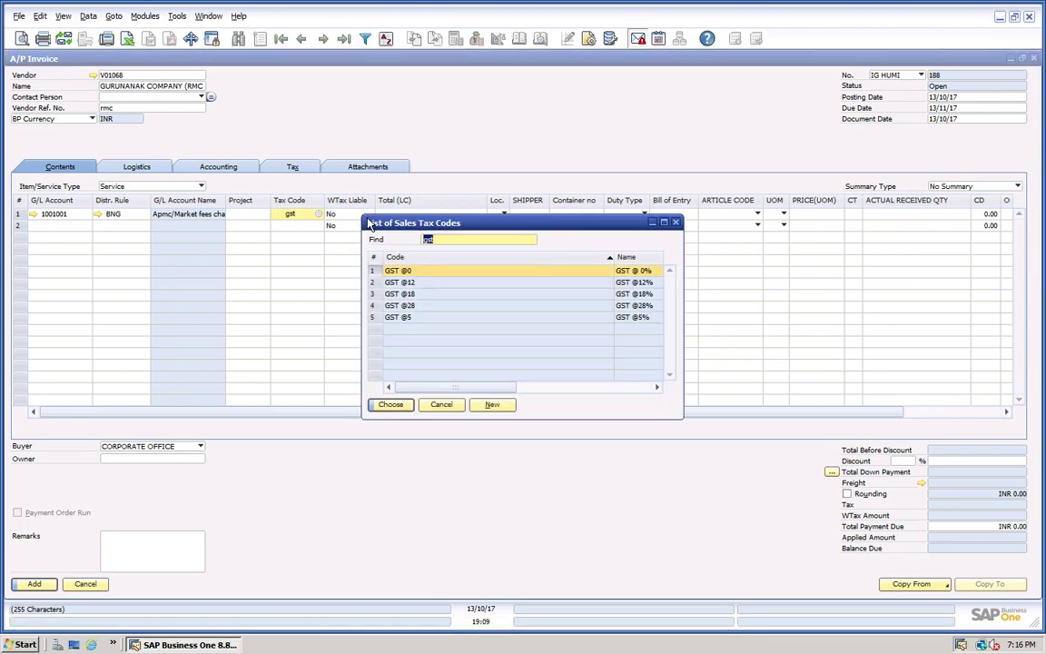
key(Return)
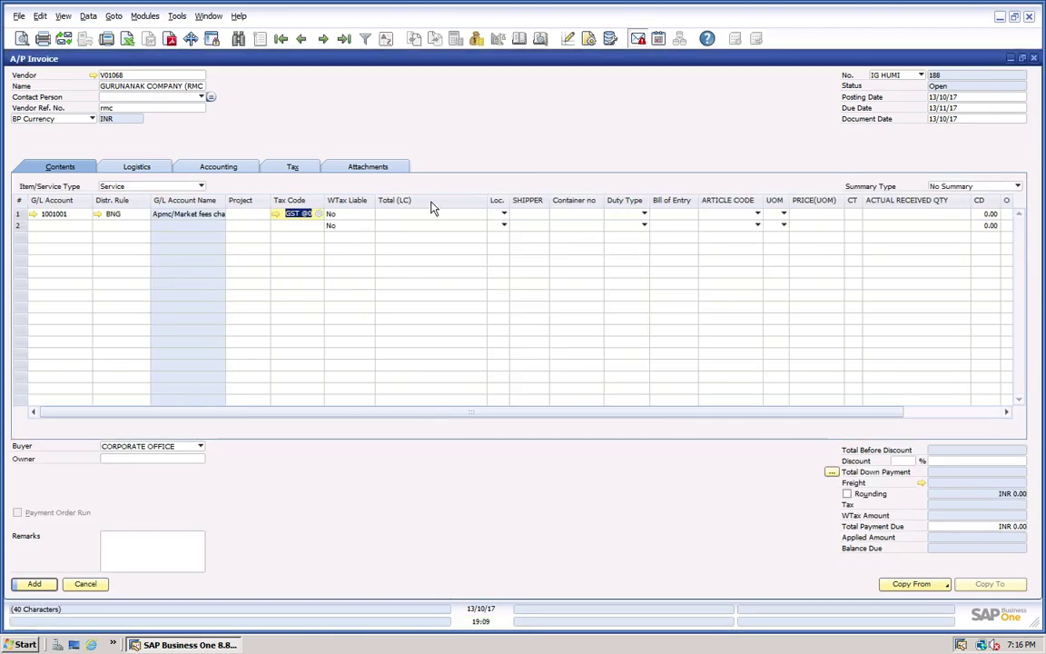
click(427, 214)
text(10)
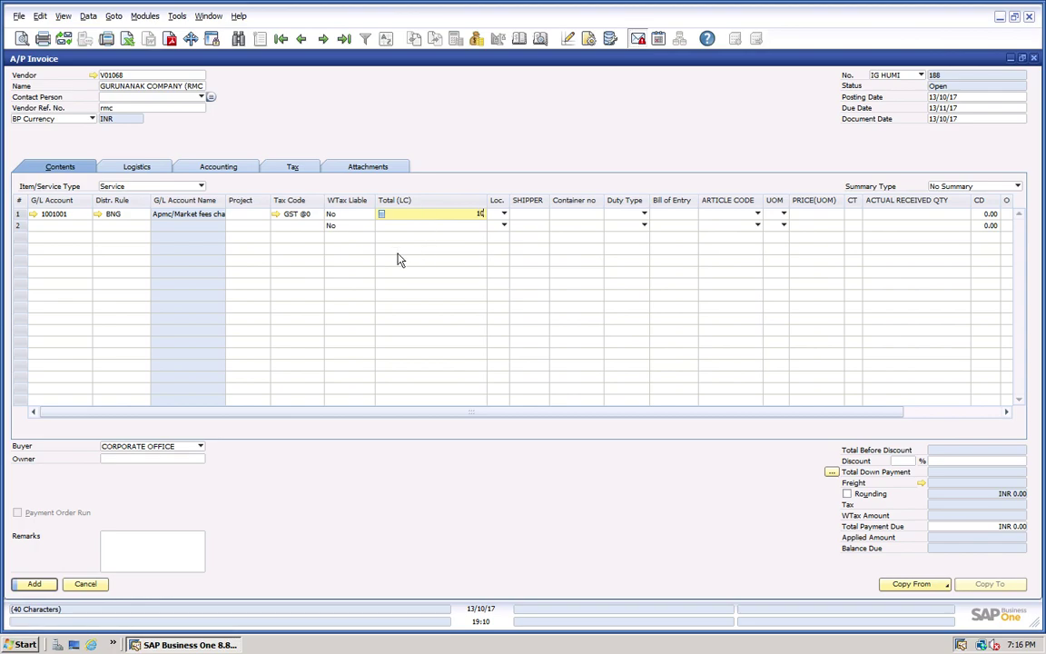
key(Tab)
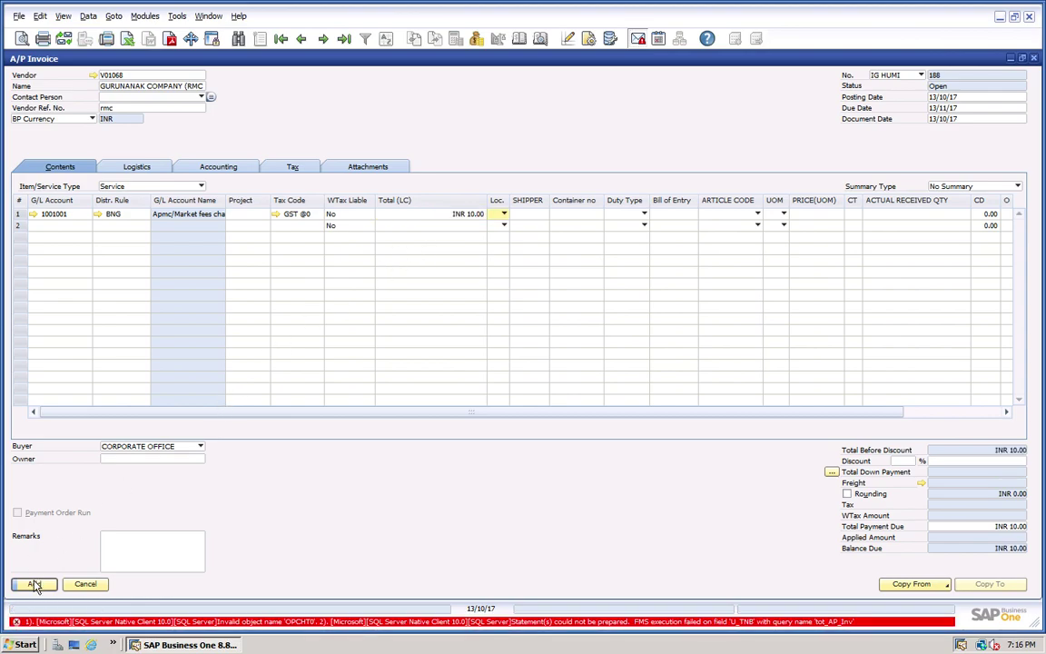
Set the row's location to Navi Mumbai and add the A/P invoice, confirming the posting
click(503, 213)
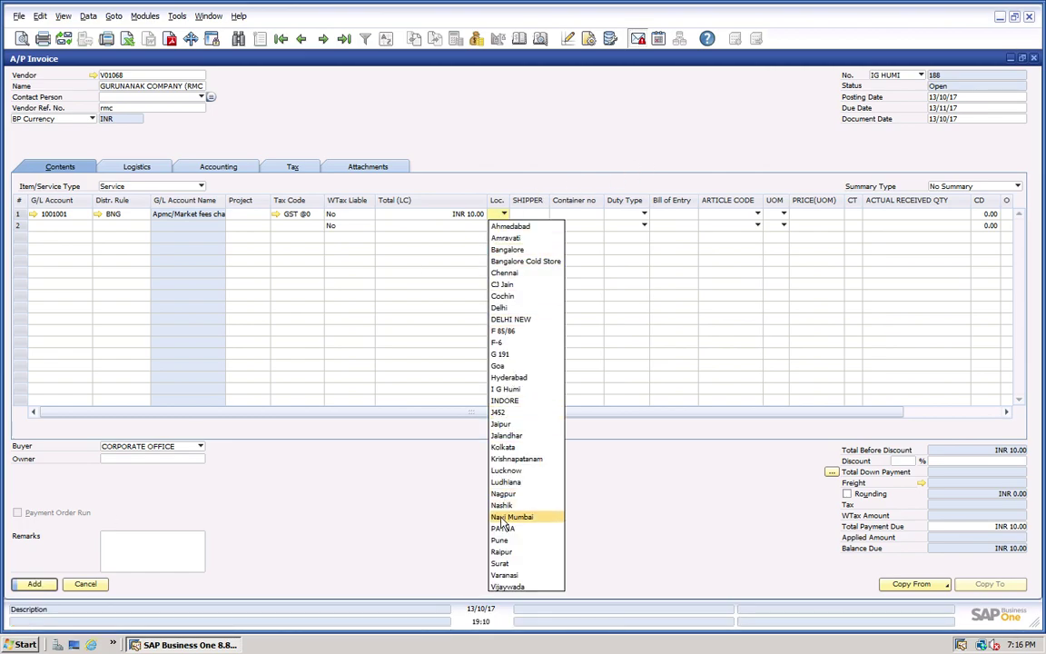
click(505, 517)
click(34, 584)
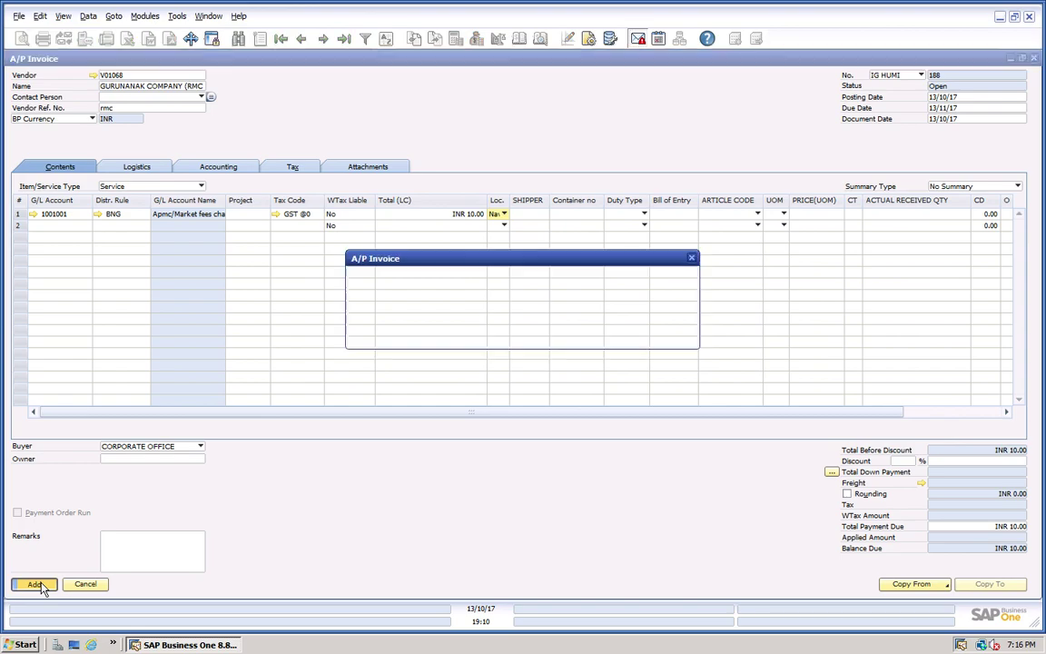
click(380, 332)
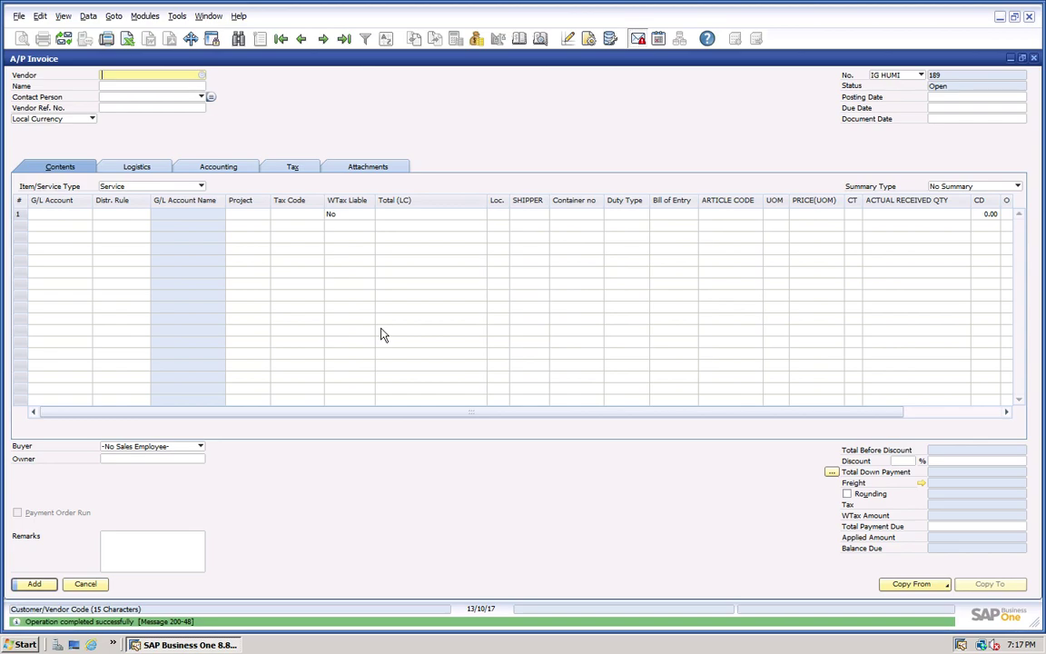
Run the Cost Accounting Summary Report by cost center for the LOCATION dimension as an annual report
click(145, 15)
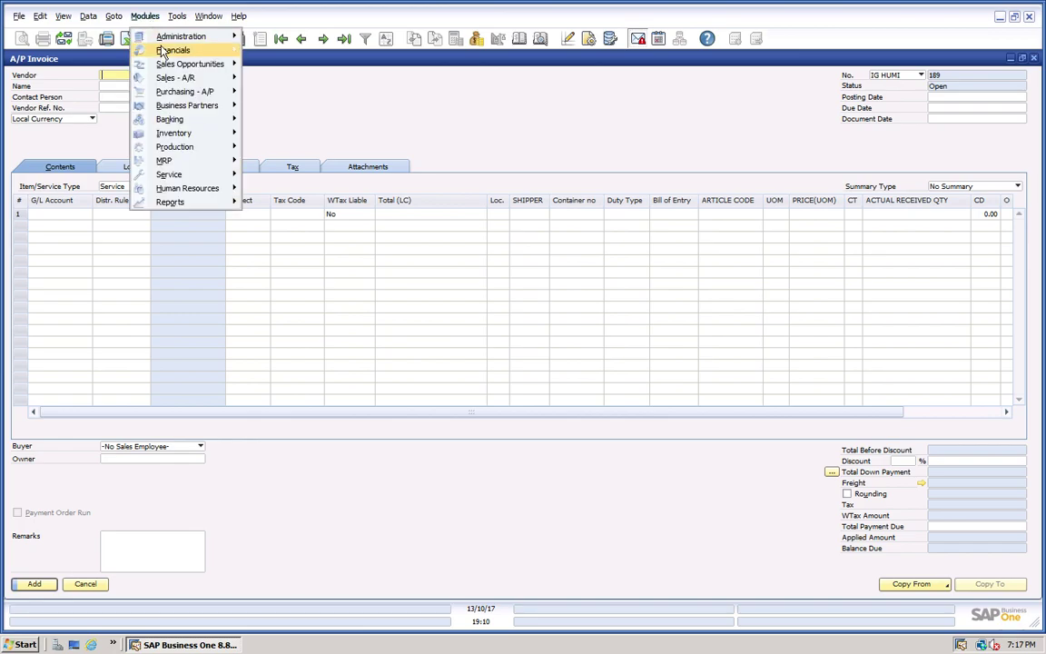
mouse_move(163, 42)
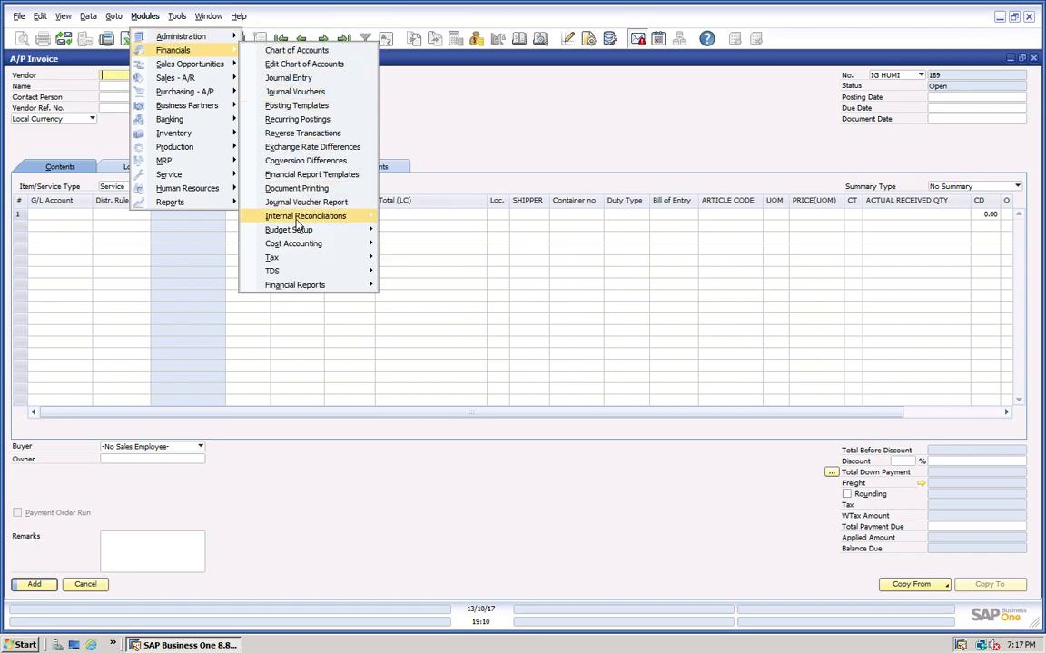
mouse_move(291, 244)
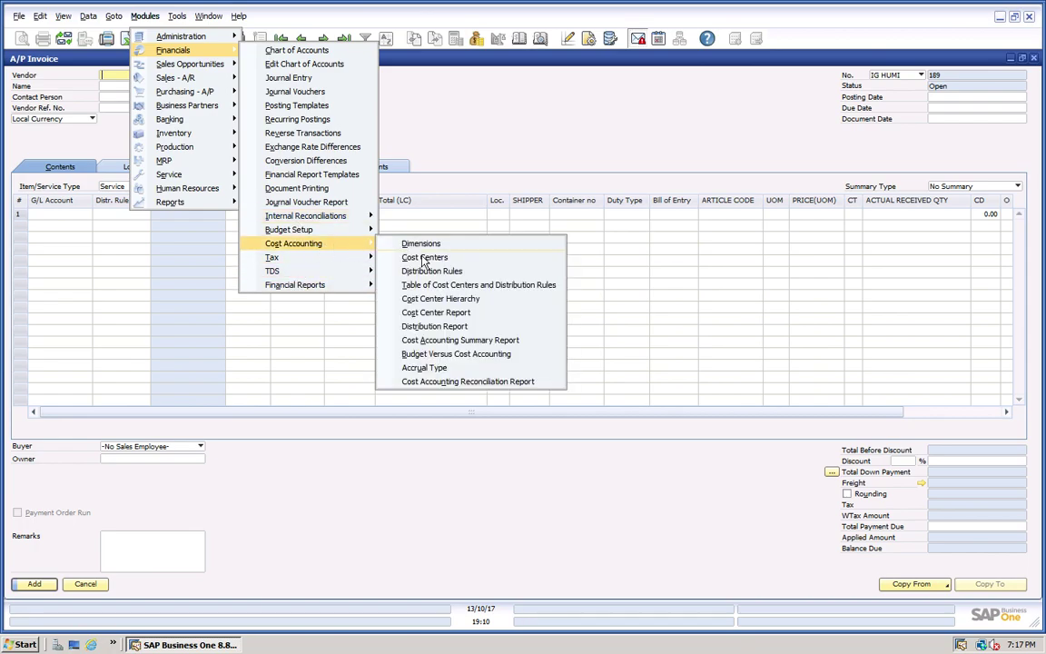
click(453, 341)
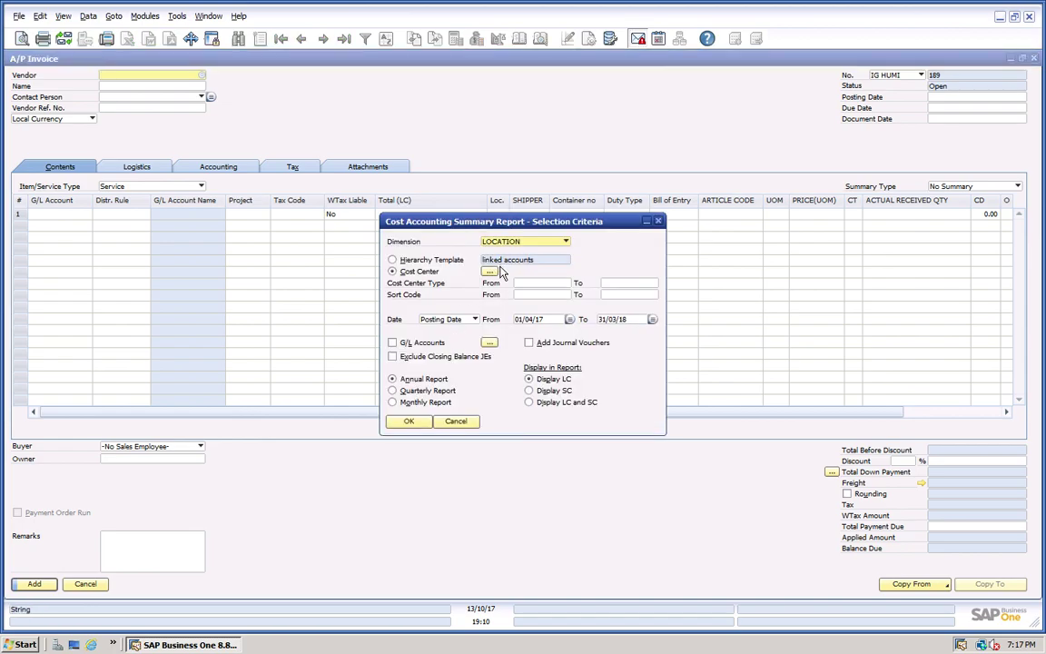
click(409, 421)
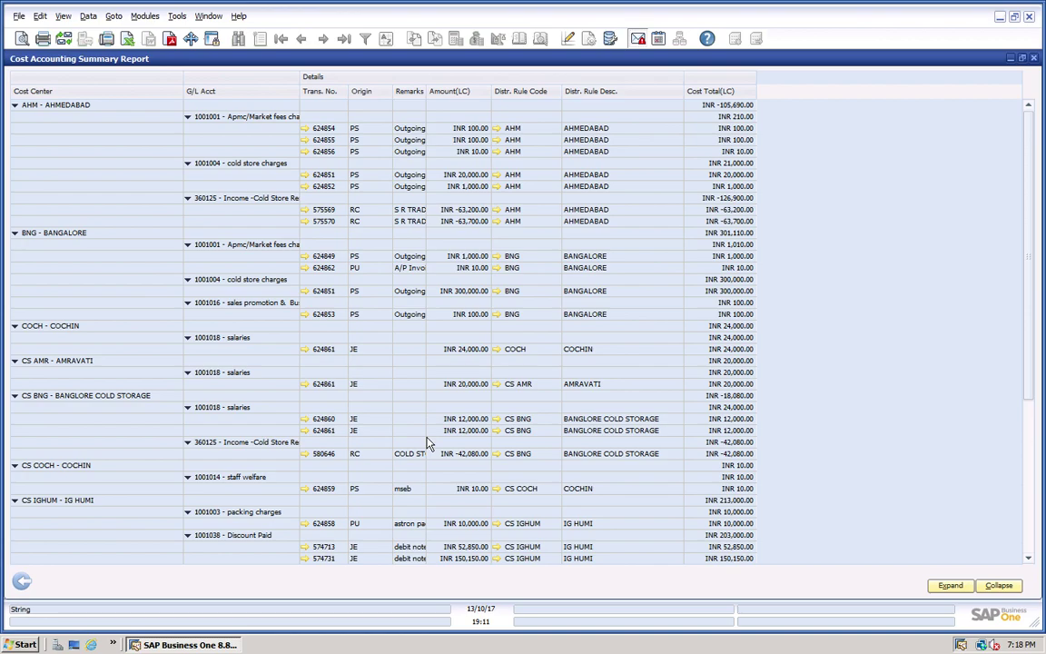
Look through the Revenue and Expenditure accounts in the Chart of Accounts, including the branch-specific expense accounts, and return to the summary report
click(144, 17)
mouse_move(186, 50)
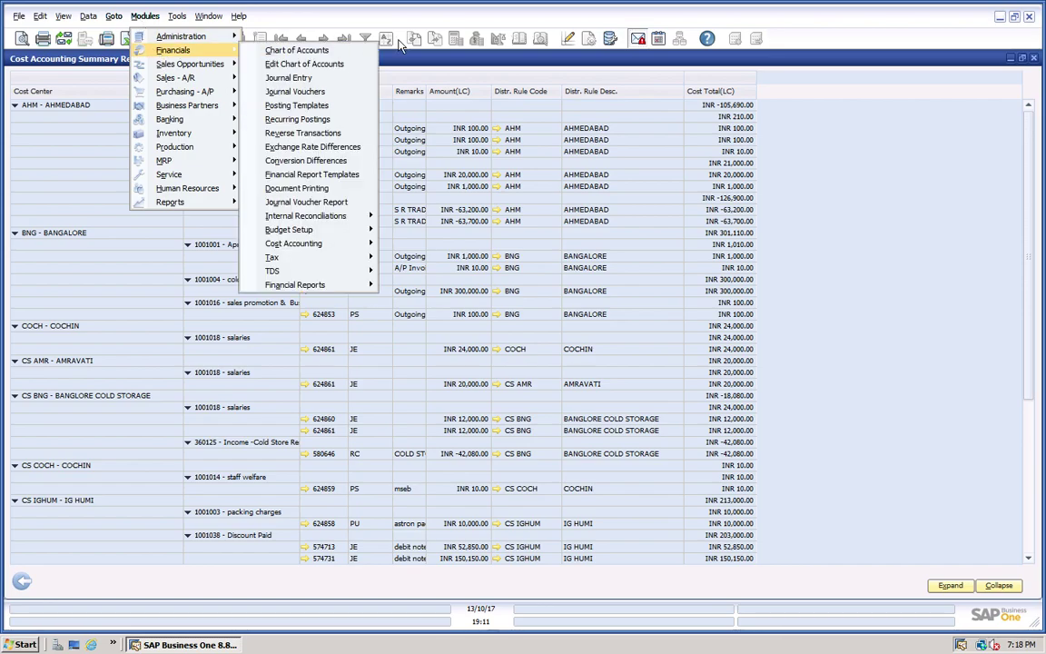
click(350, 50)
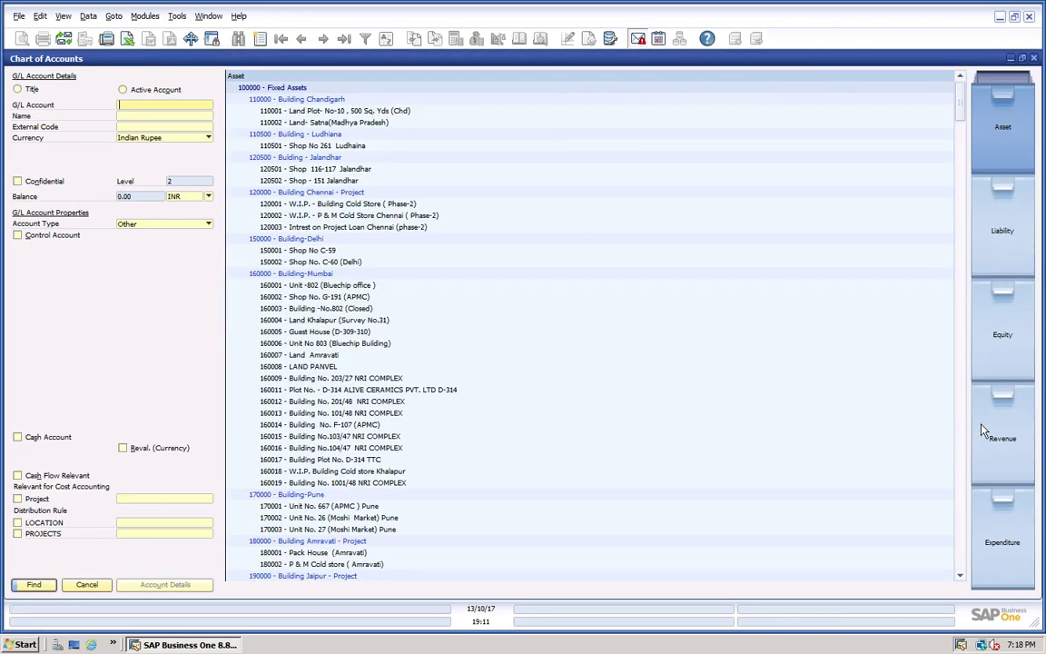
click(985, 434)
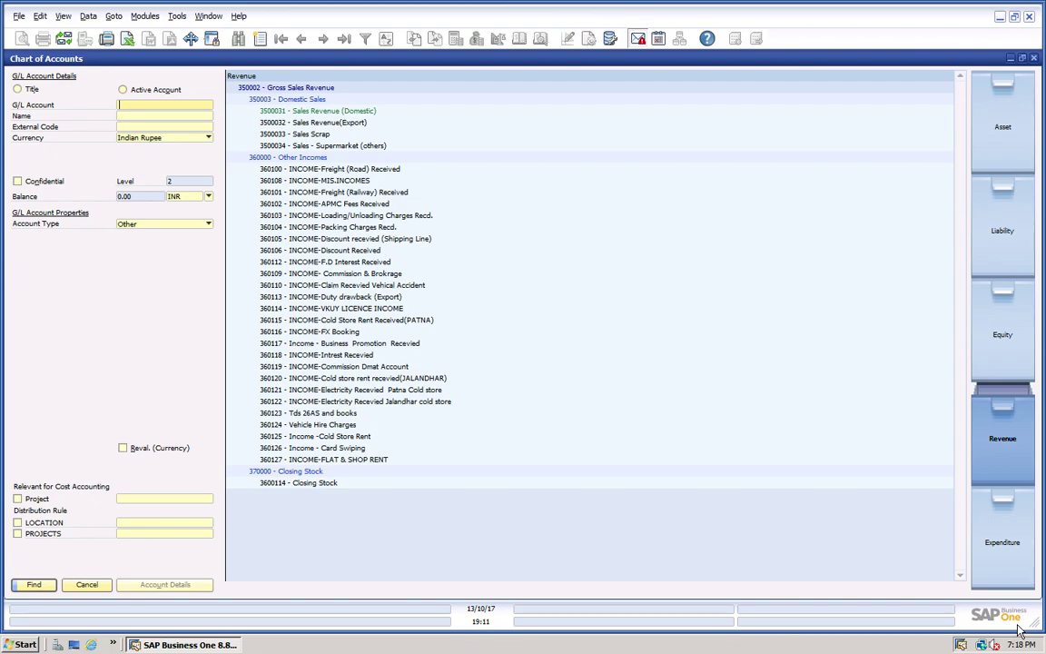
click(990, 561)
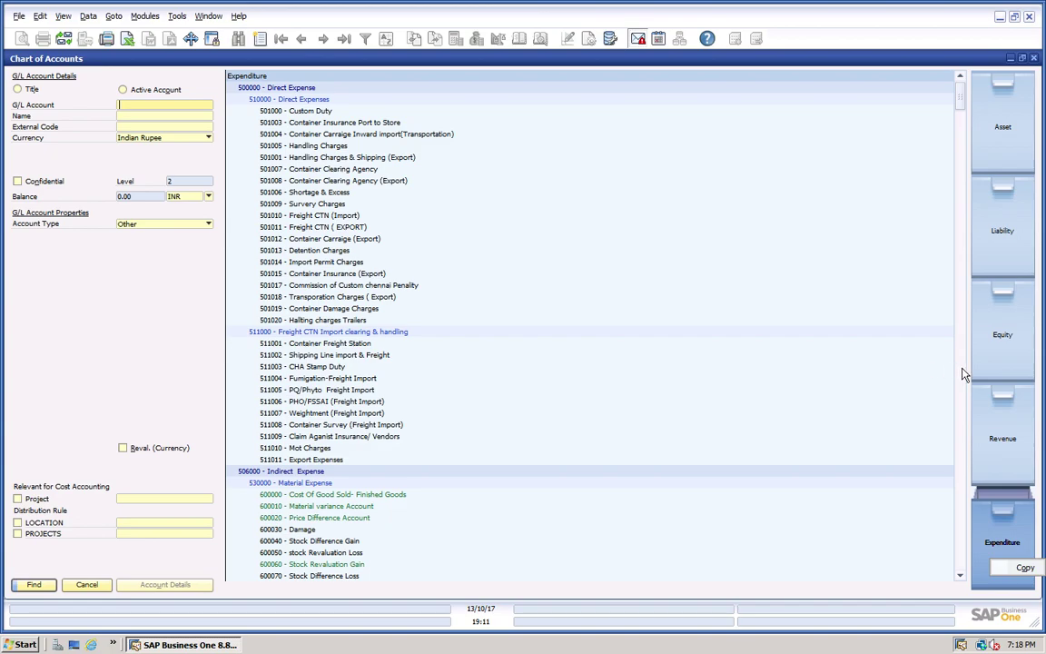
drag(960, 113, 961, 202)
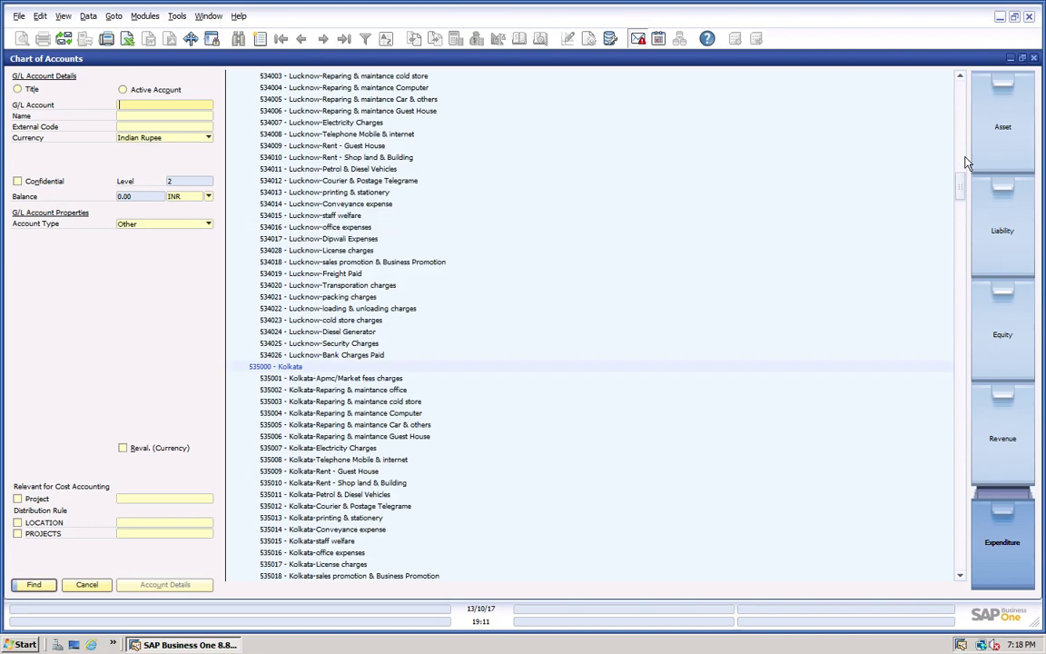
scroll(966, 291, down, 10)
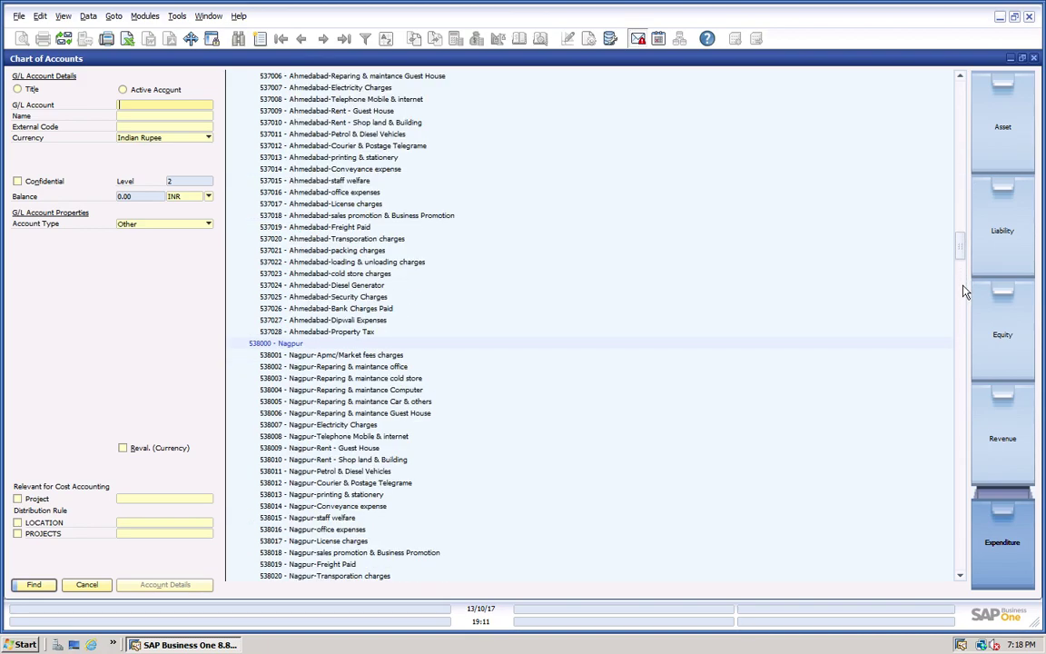
scroll(962, 318, down, 20)
scroll(960, 363, down, 12)
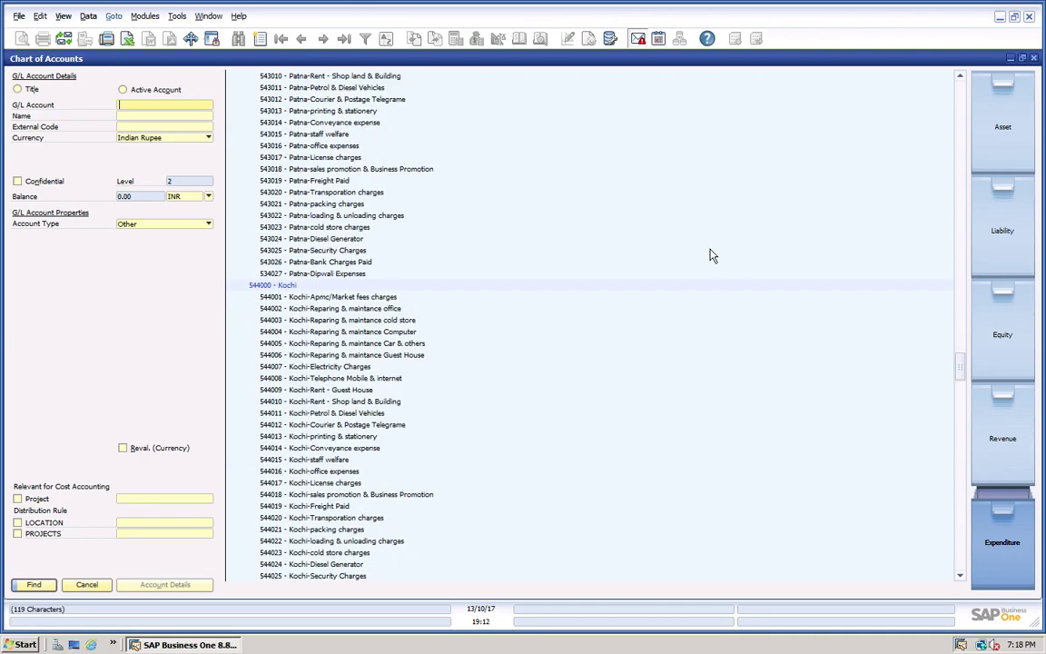
click(191, 39)
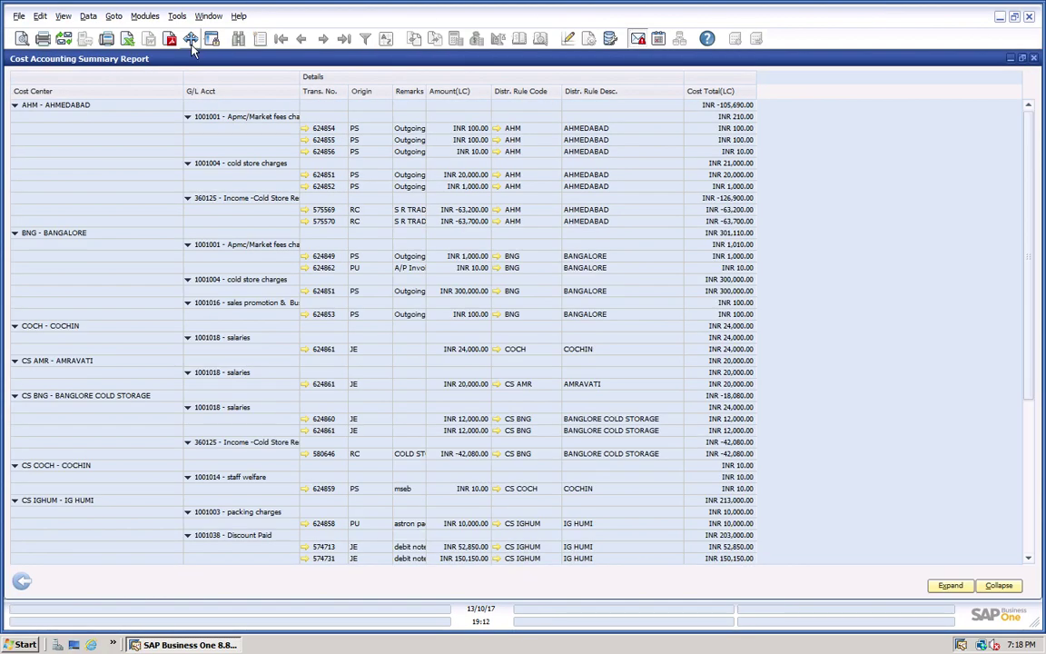
Open a new A/R Invoice and choose the sixth listed business partner as its customer
click(88, 15)
click(153, 38)
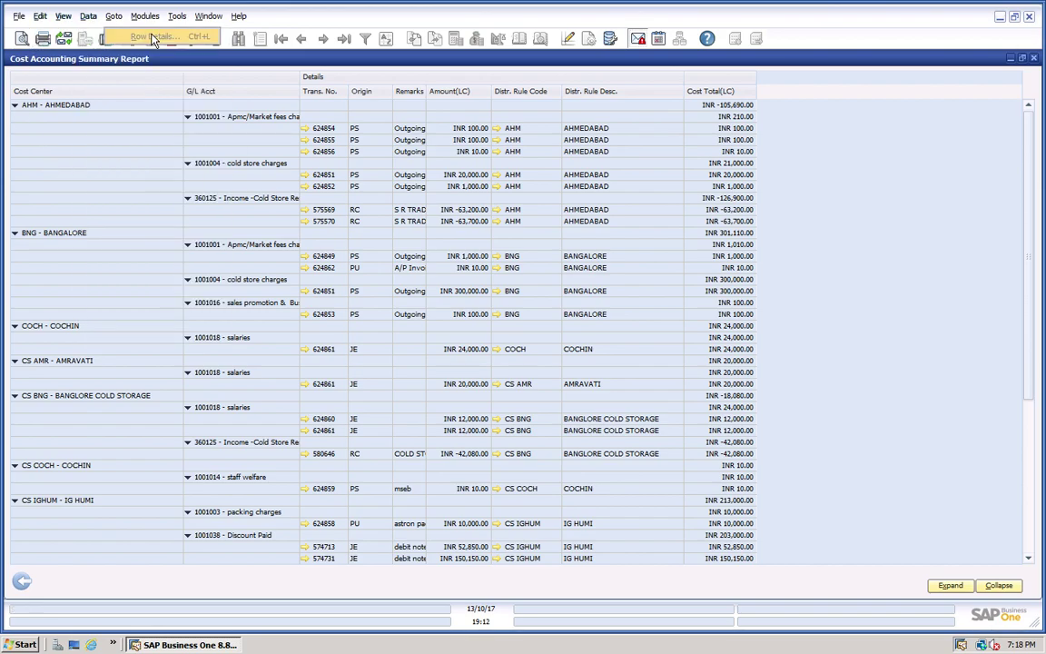
click(145, 16)
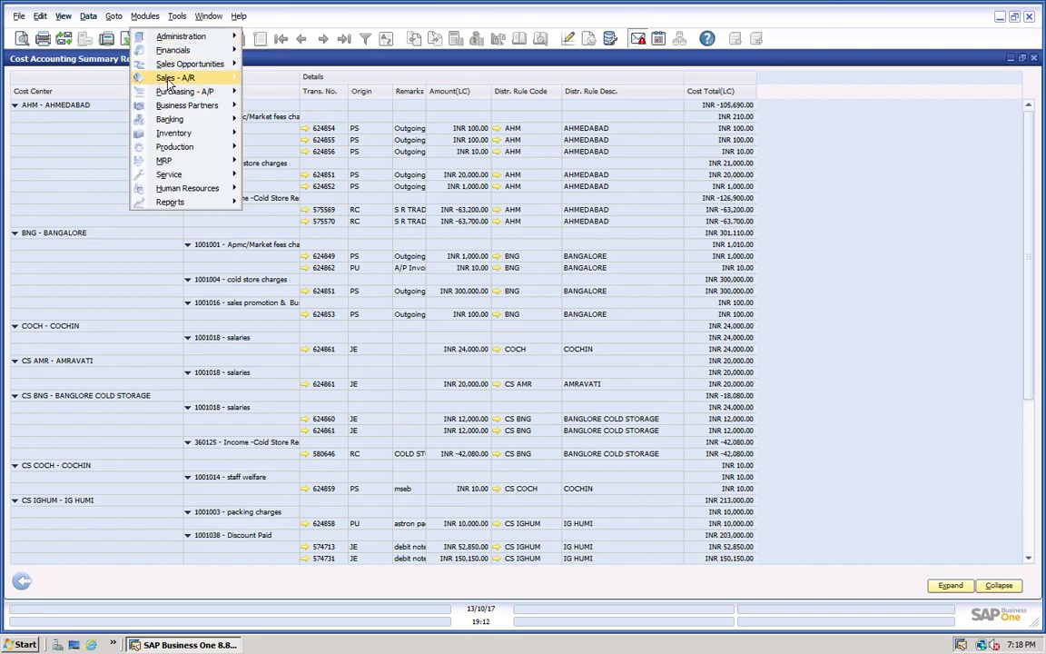
mouse_move(168, 82)
click(306, 167)
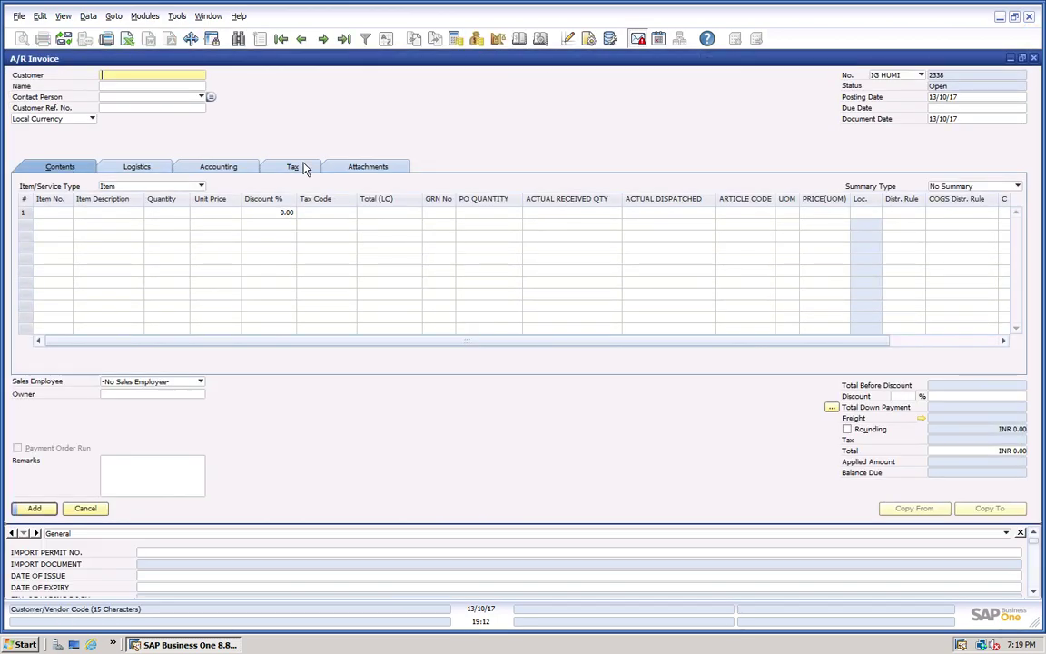
key(Tab)
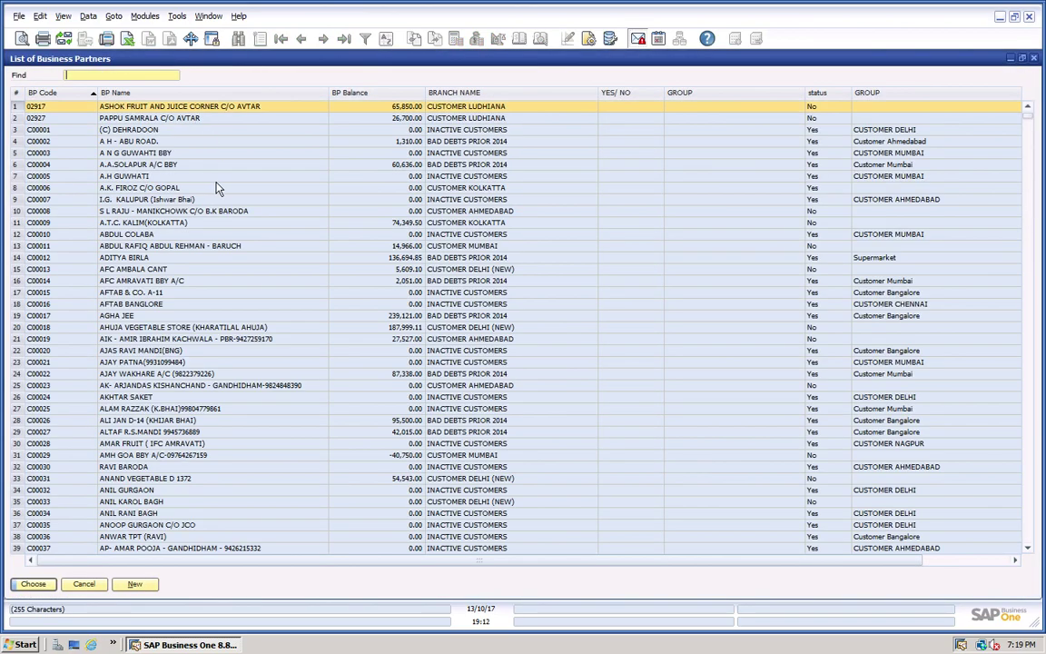
double_click(229, 168)
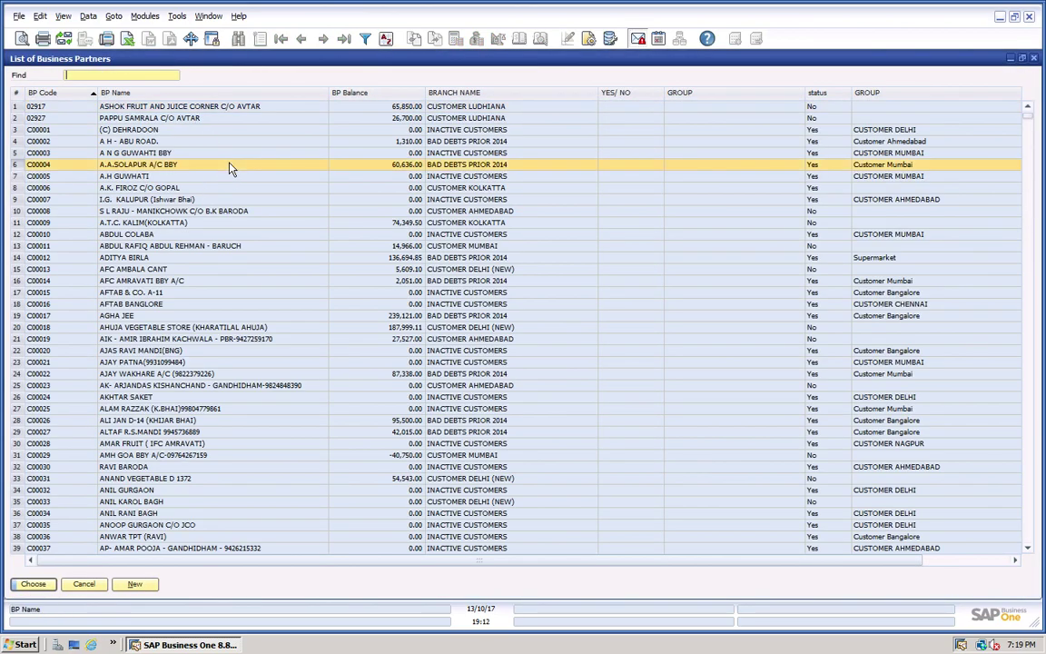
Add item I00001, DEL MONTE ROYAL GALA (100) EF, to the first invoice row with a unit price of INR 10
click(47, 213)
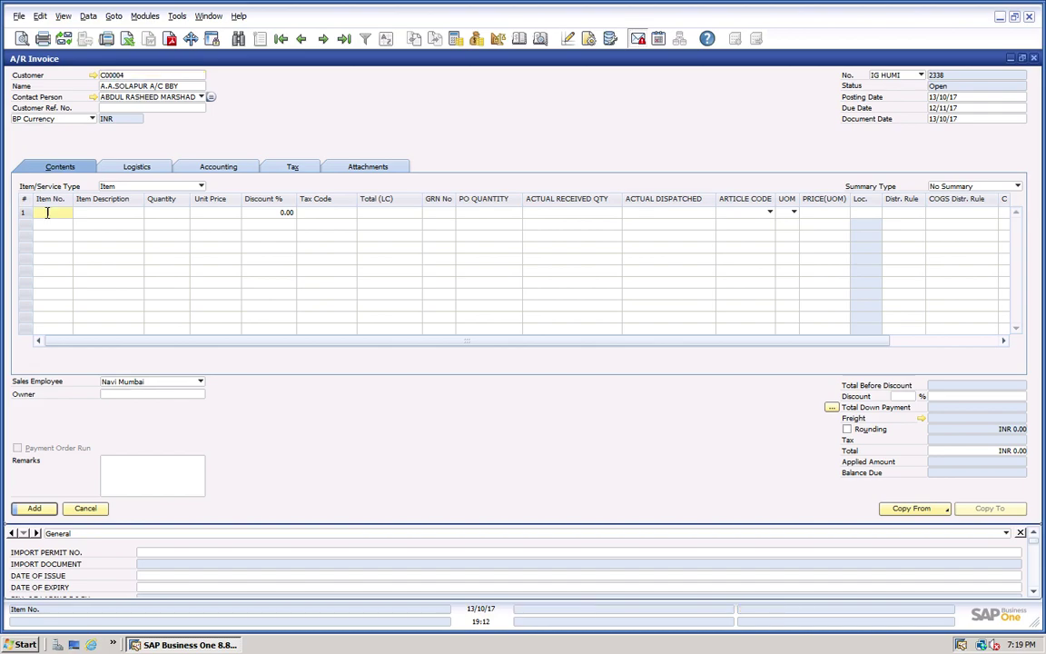
key(Tab)
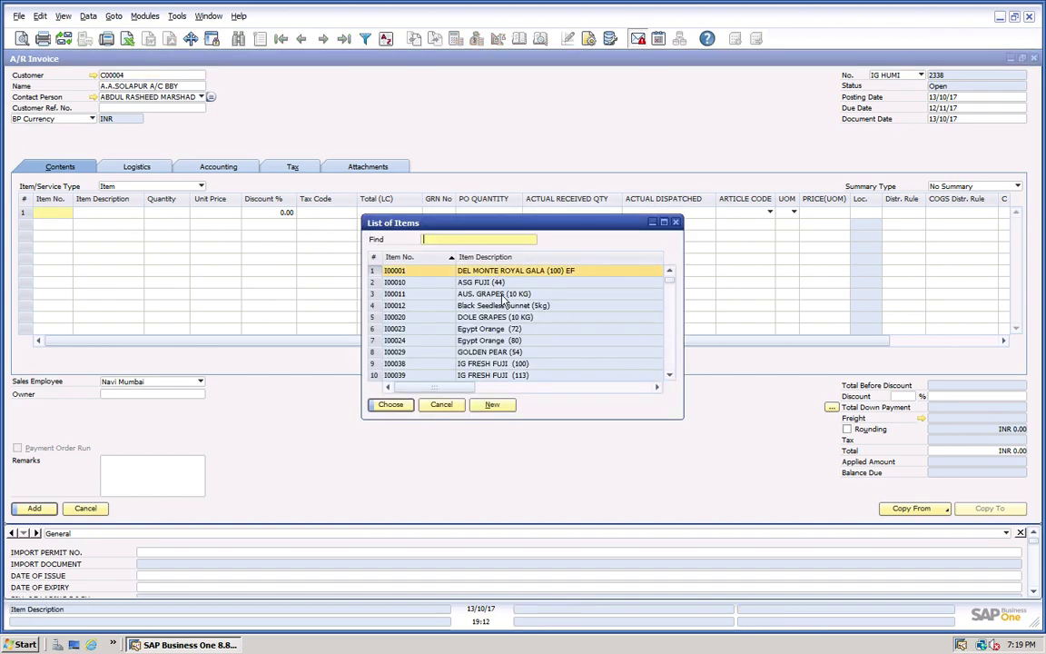
scroll(490, 341, right, 5)
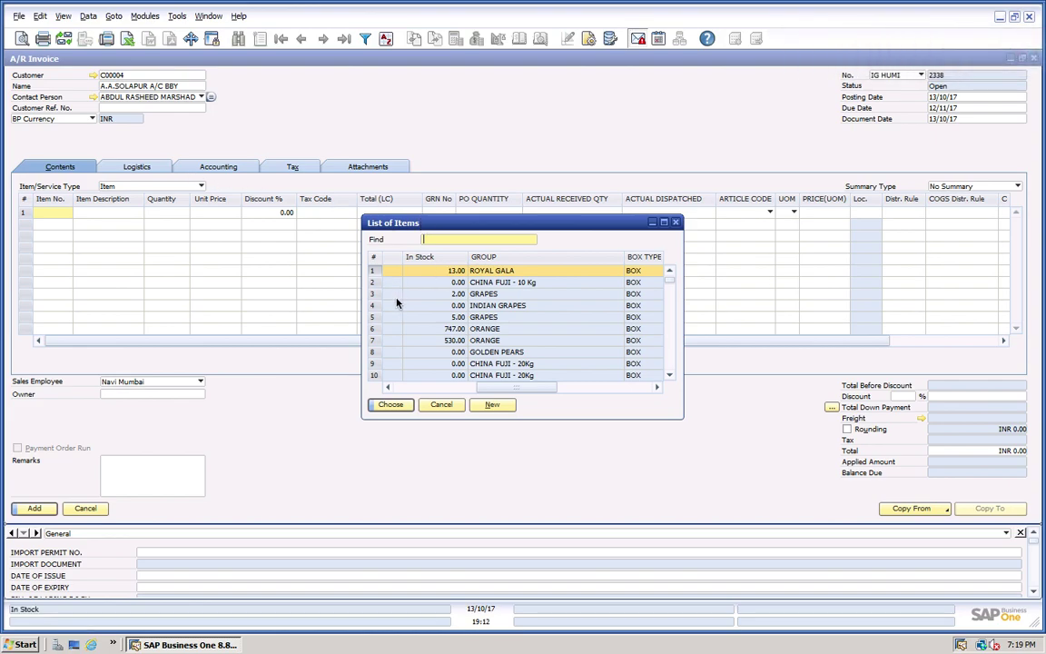
click(396, 408)
click(219, 212)
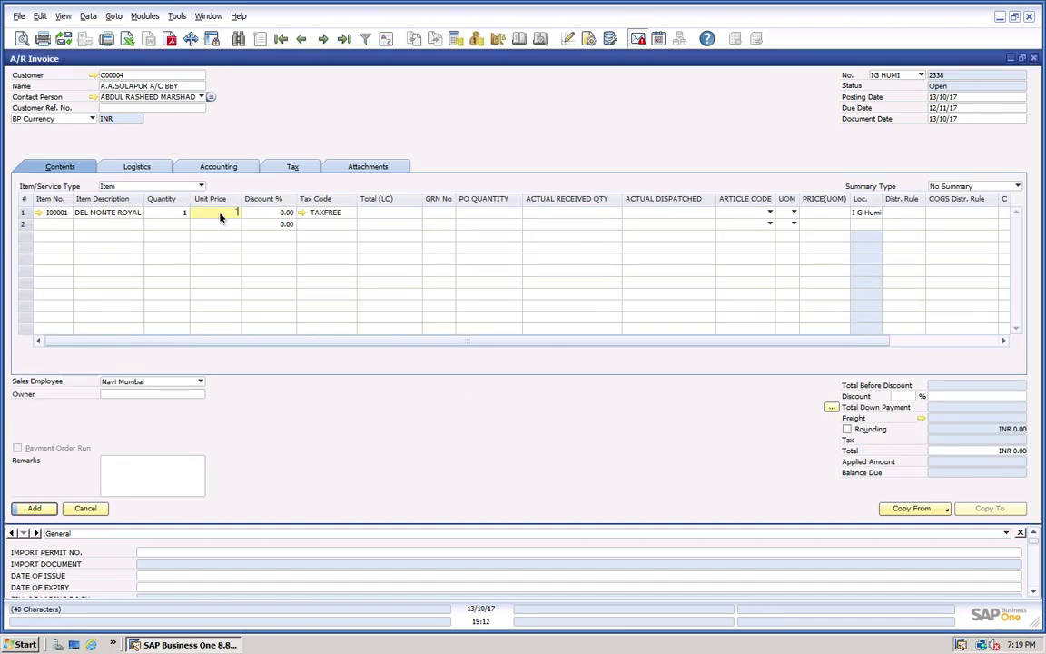
text(10)
key(Tab)
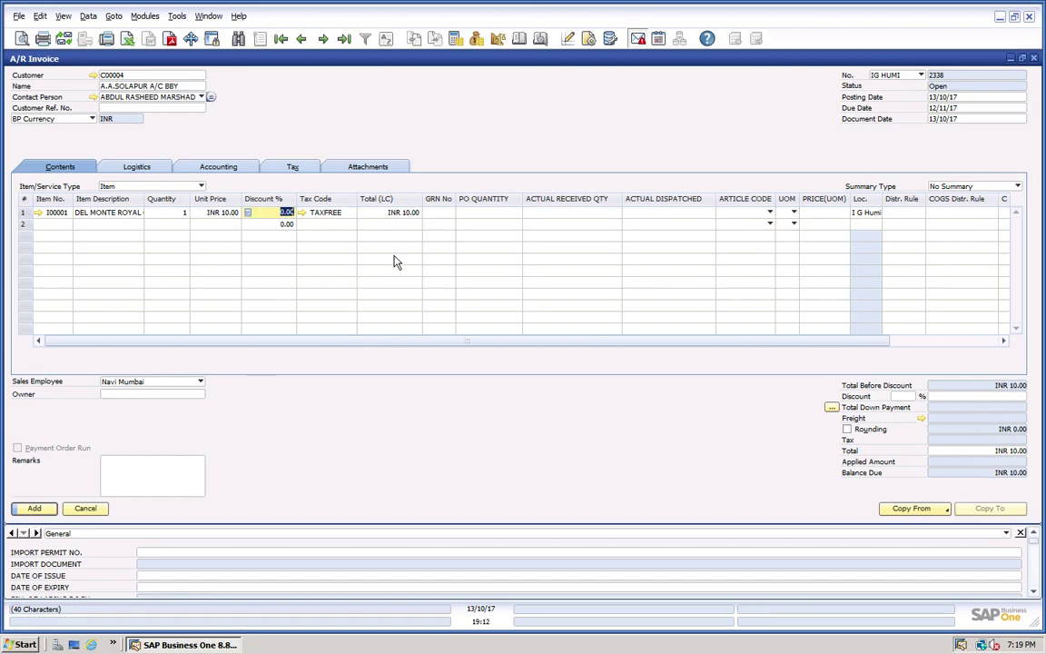
Set the tax code of the first invoice row to GST @0
click(347, 216)
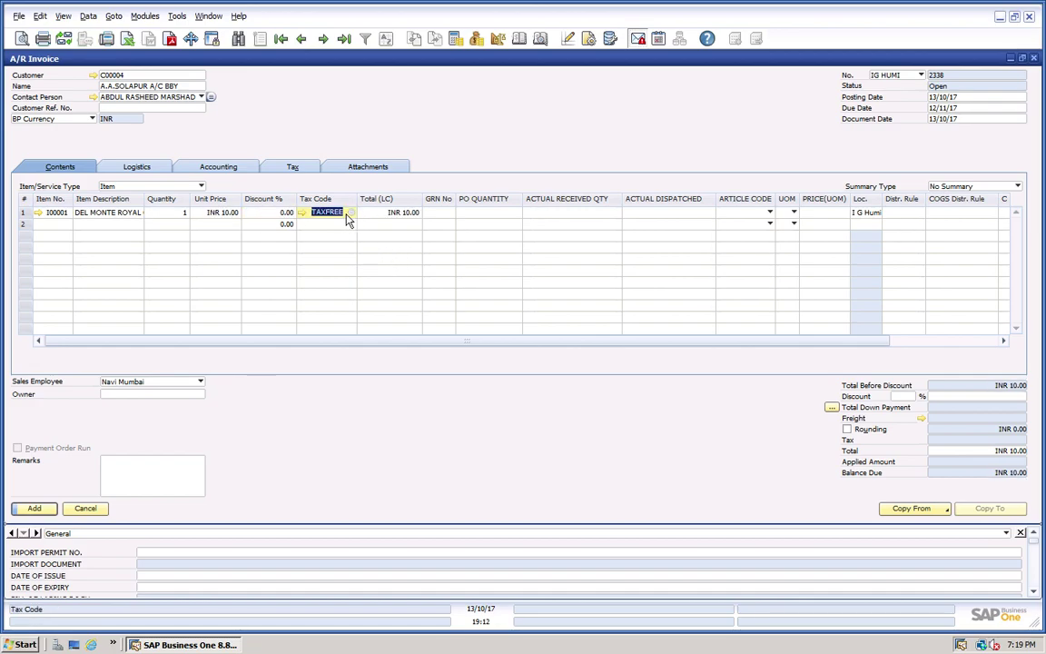
key(Tab)
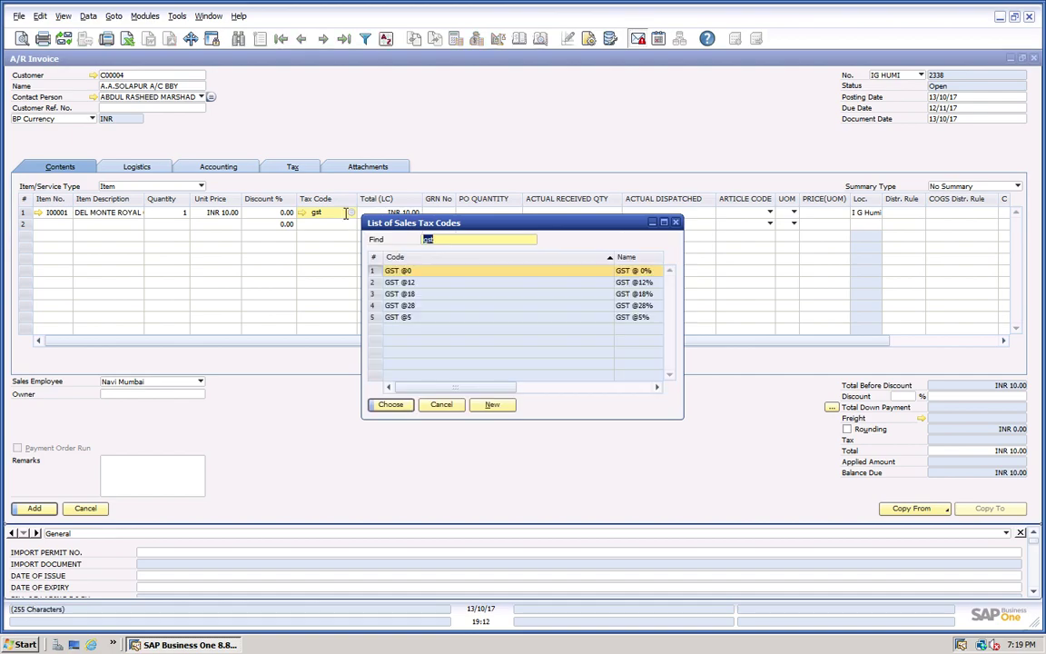
double_click(409, 272)
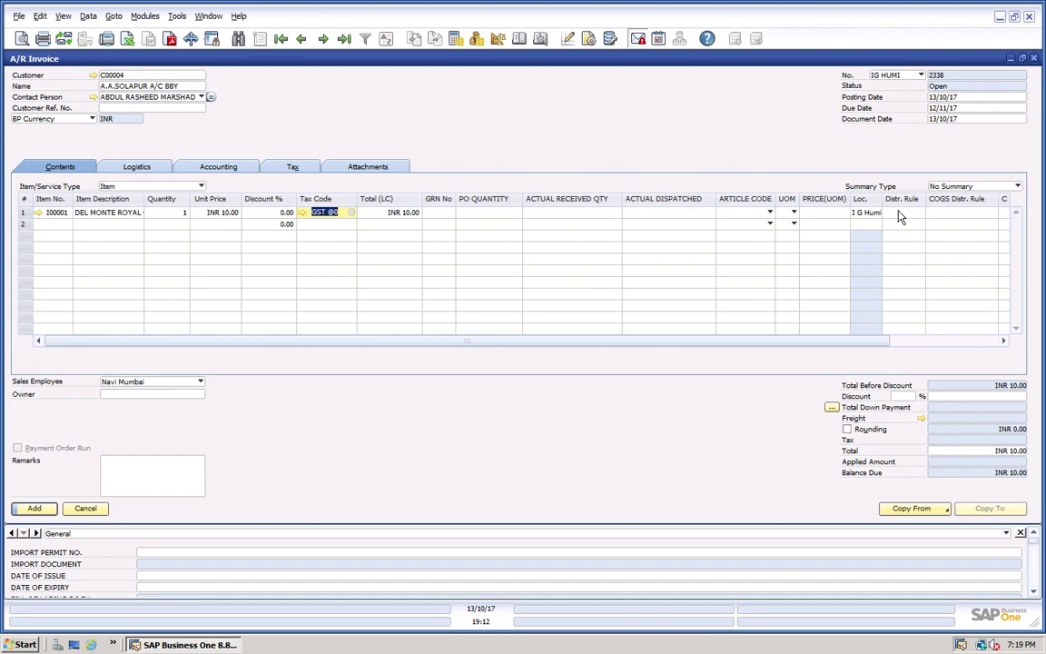
click(921, 420)
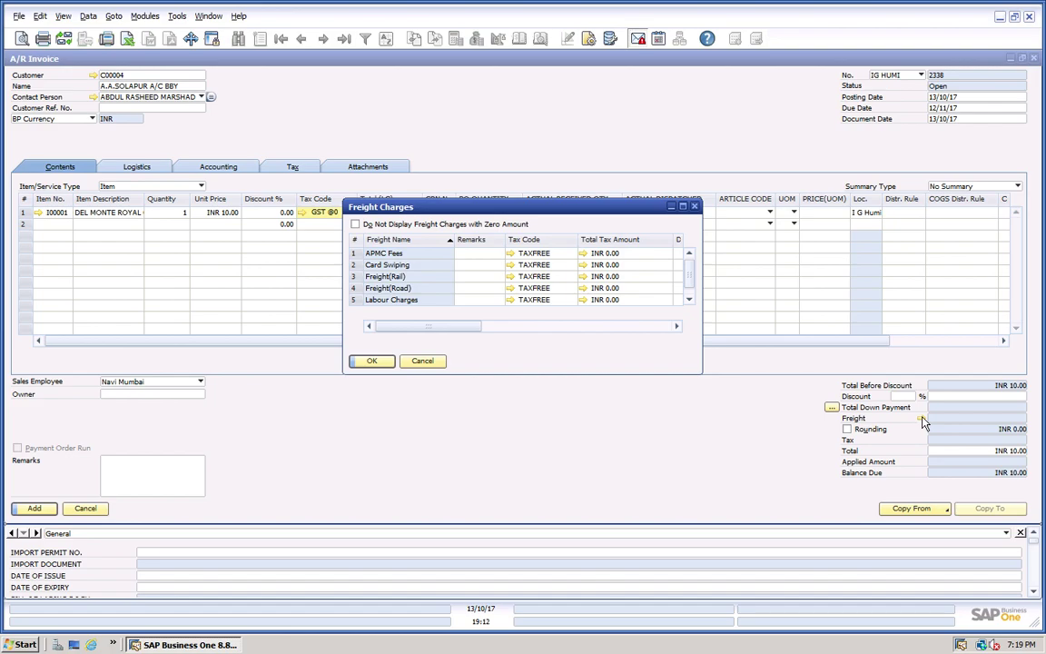
scroll(519, 276, down, 1)
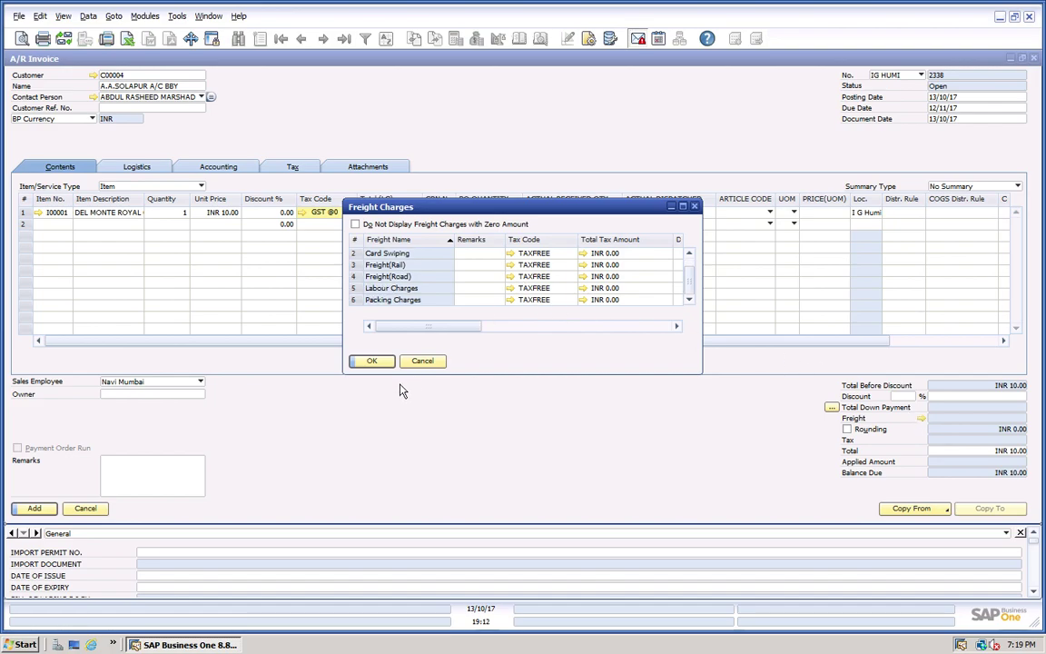
click(422, 361)
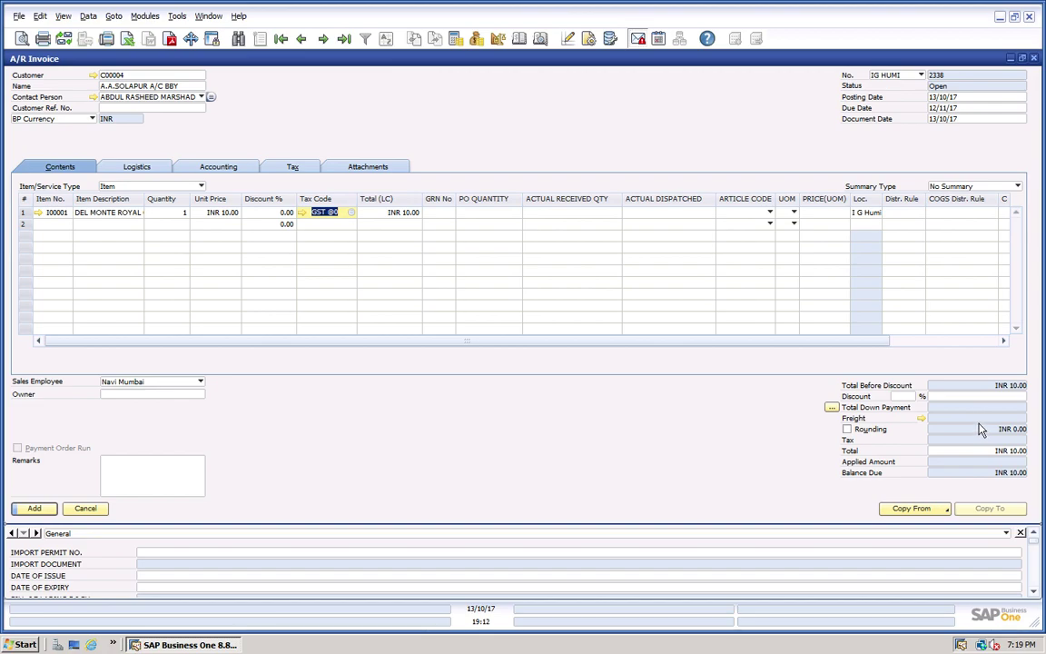
Open the invoice's freight charges at full size, set the APMC Fees distribution method to Row Total and check that charge's tax code setup
click(921, 420)
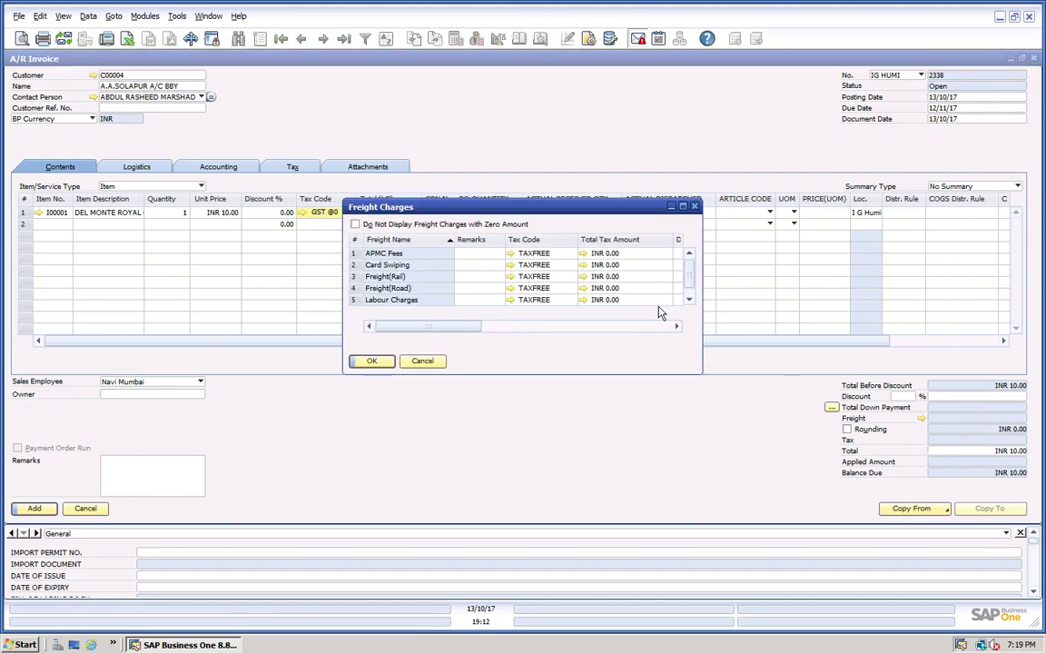
click(682, 206)
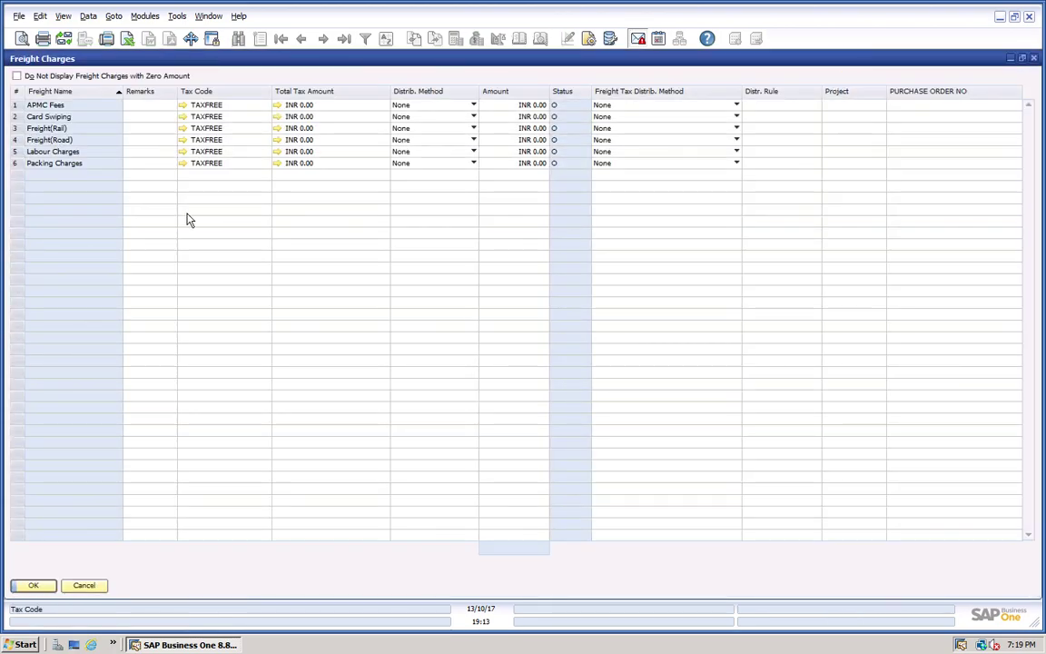
click(158, 106)
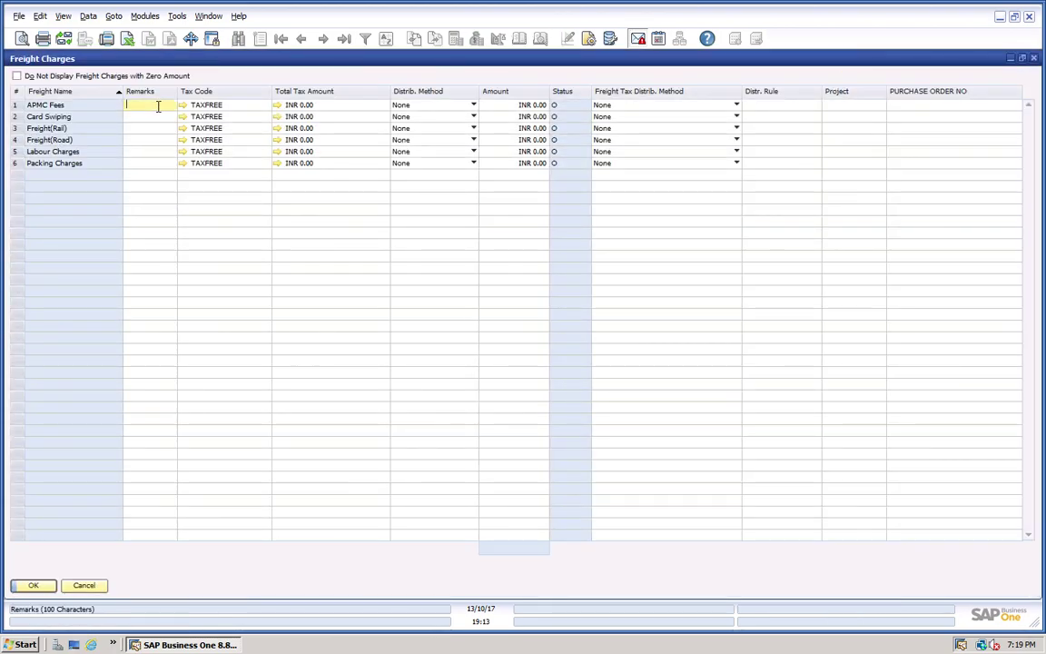
click(405, 108)
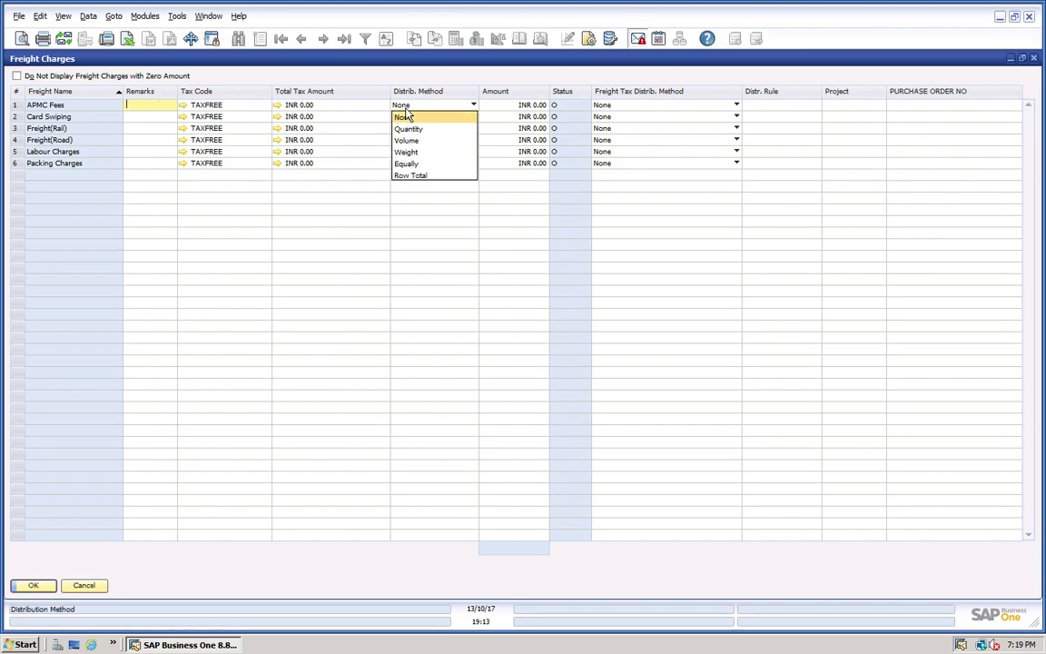
click(412, 176)
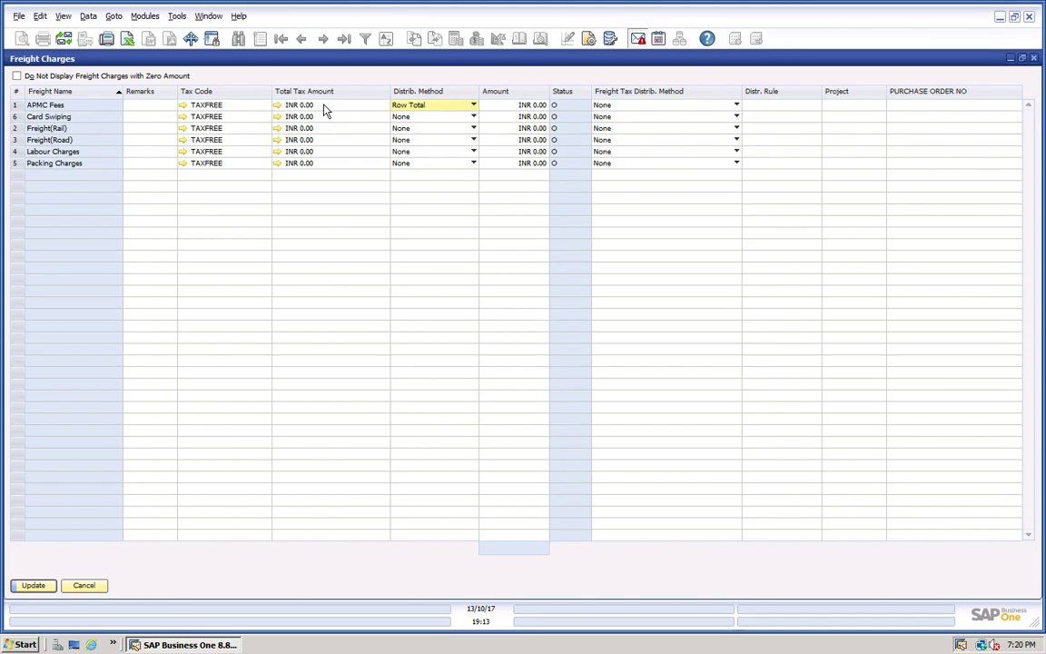
click(183, 104)
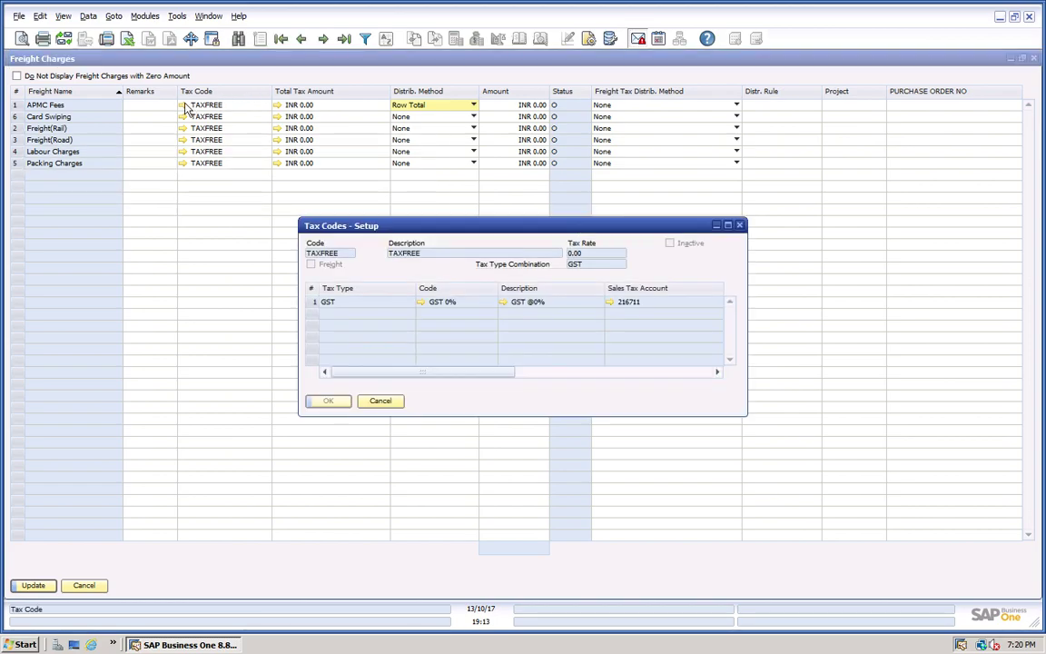
click(379, 401)
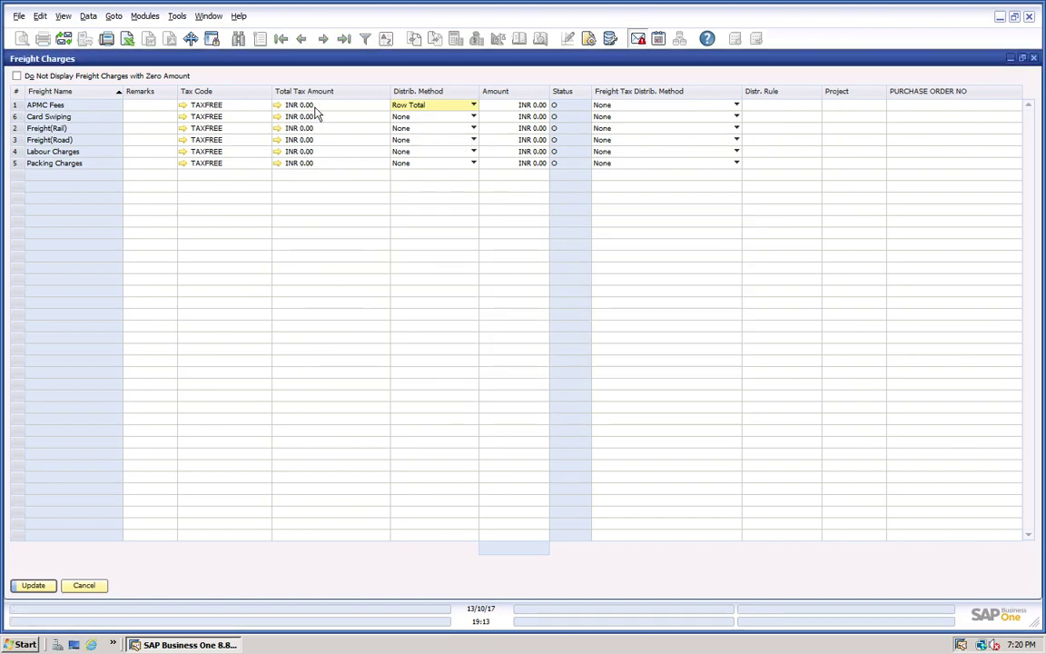
click(469, 106)
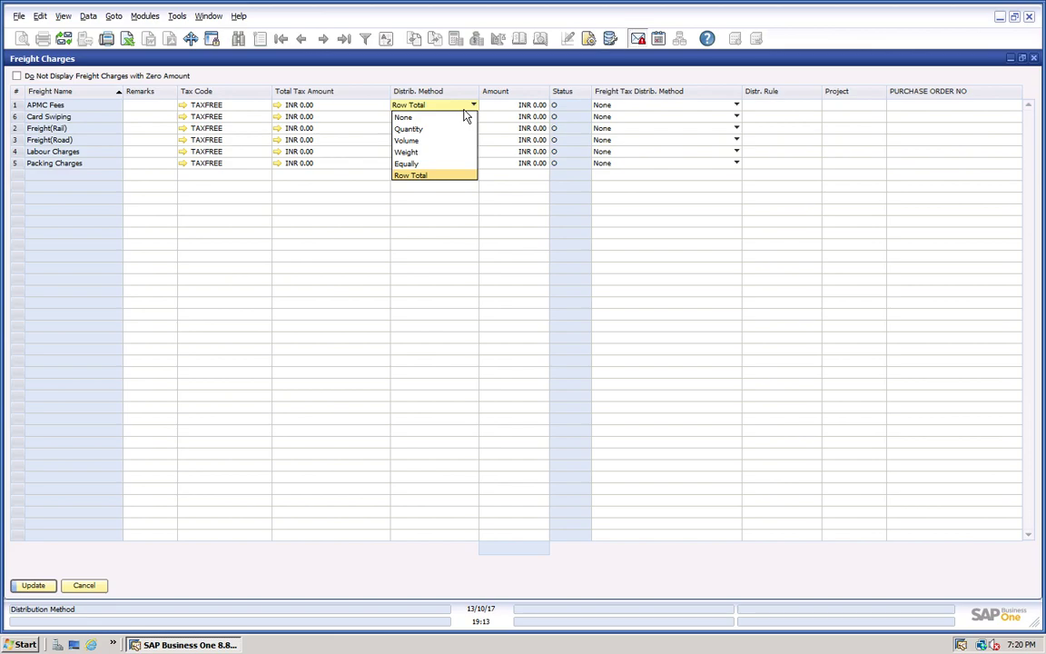
click(428, 177)
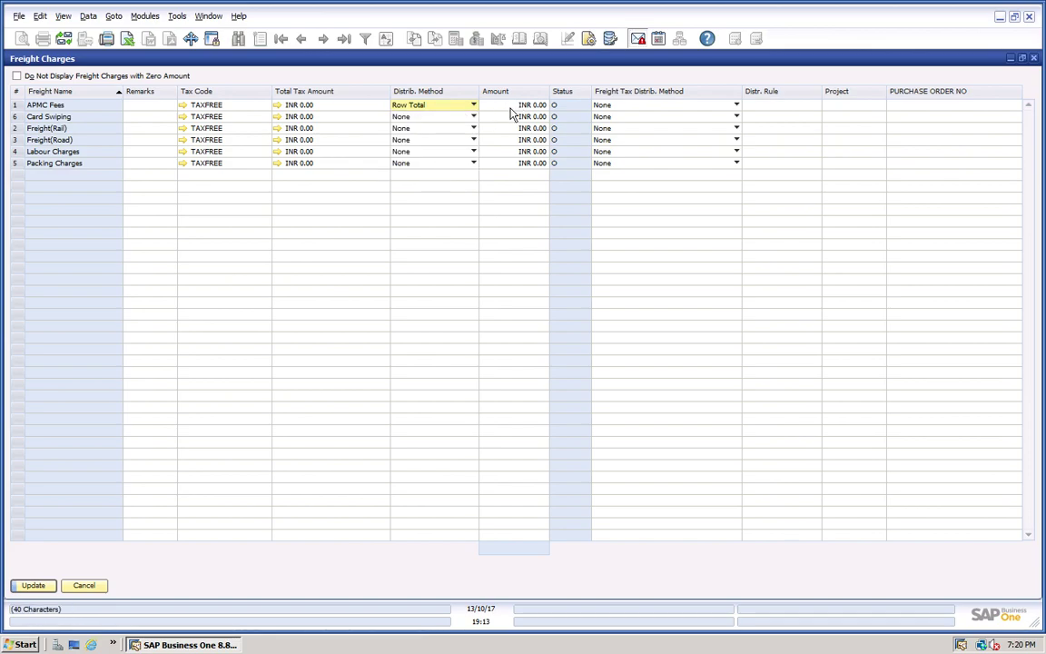
Enter an amount of INR 10,000 for APMC Fees and set its freight tax distribution method to Row Total
key(Tab)
text(1)
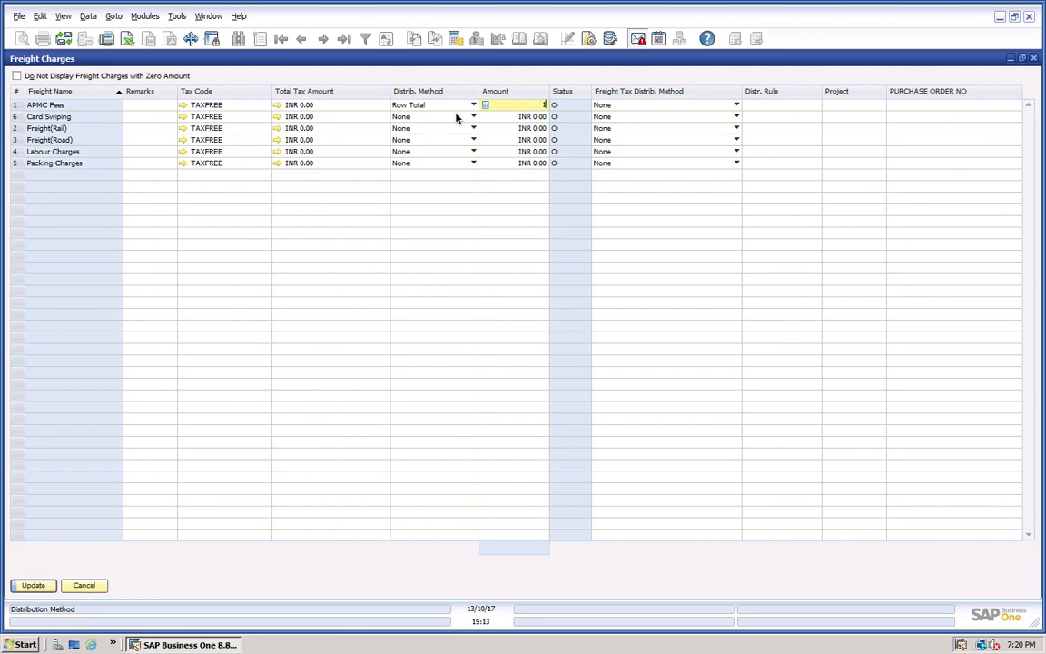
key(Tab)
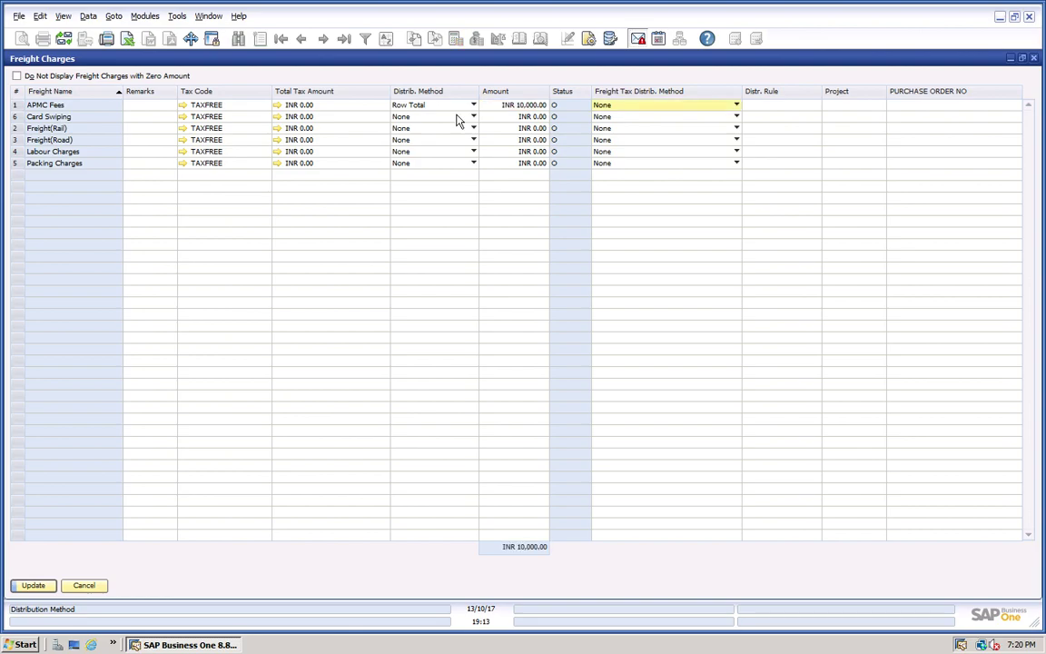
click(639, 110)
click(632, 178)
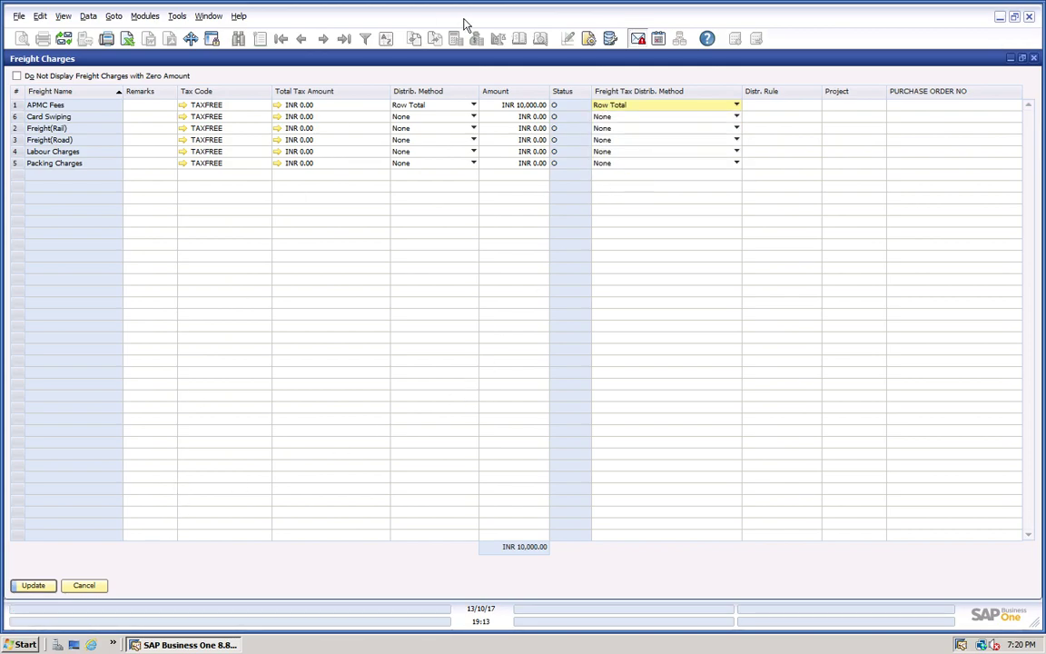
Check the column settings of the freight charges table and the dimensions offered for the APMC Fees distribution rule
click(588, 39)
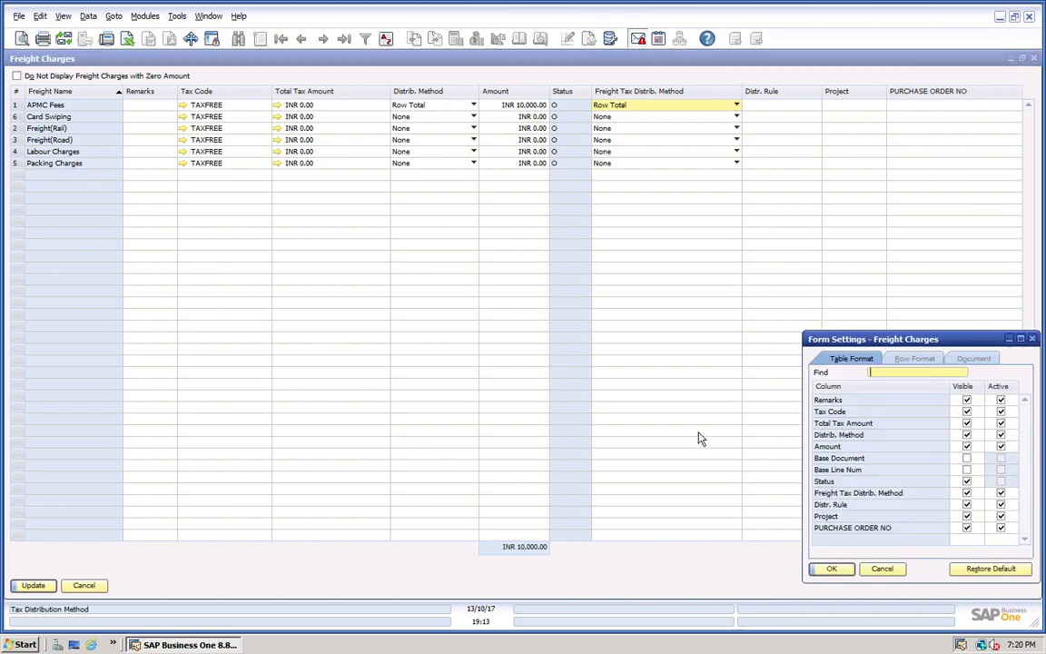
click(887, 570)
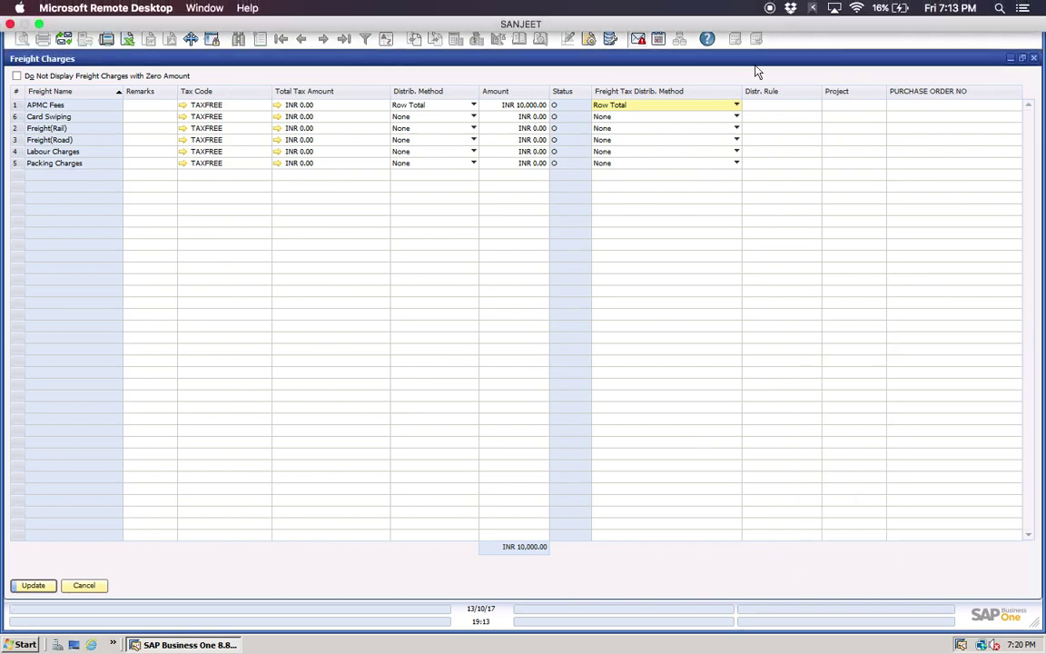
click(777, 107)
key(Tab)
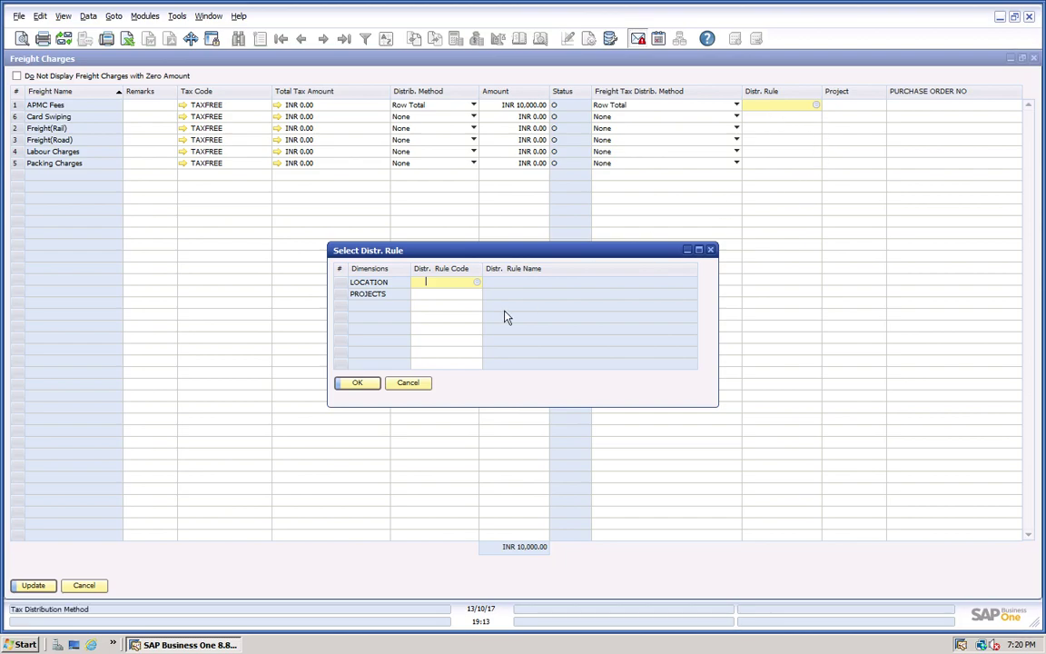
click(410, 385)
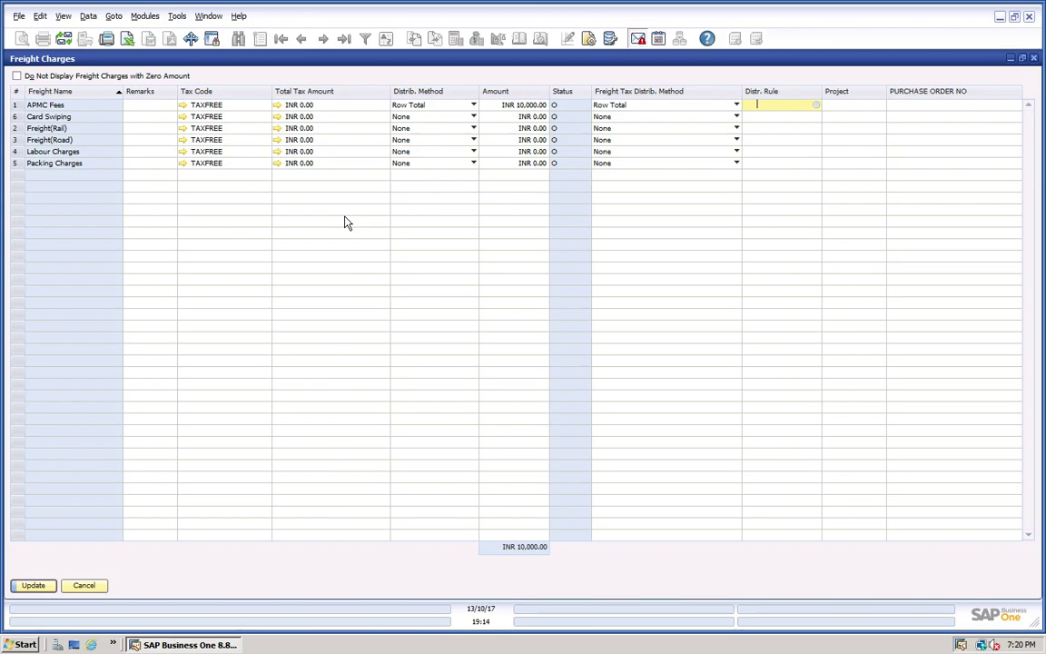
Open the Chart of Accounts and look through the Asset accounts
click(141, 18)
mouse_move(173, 50)
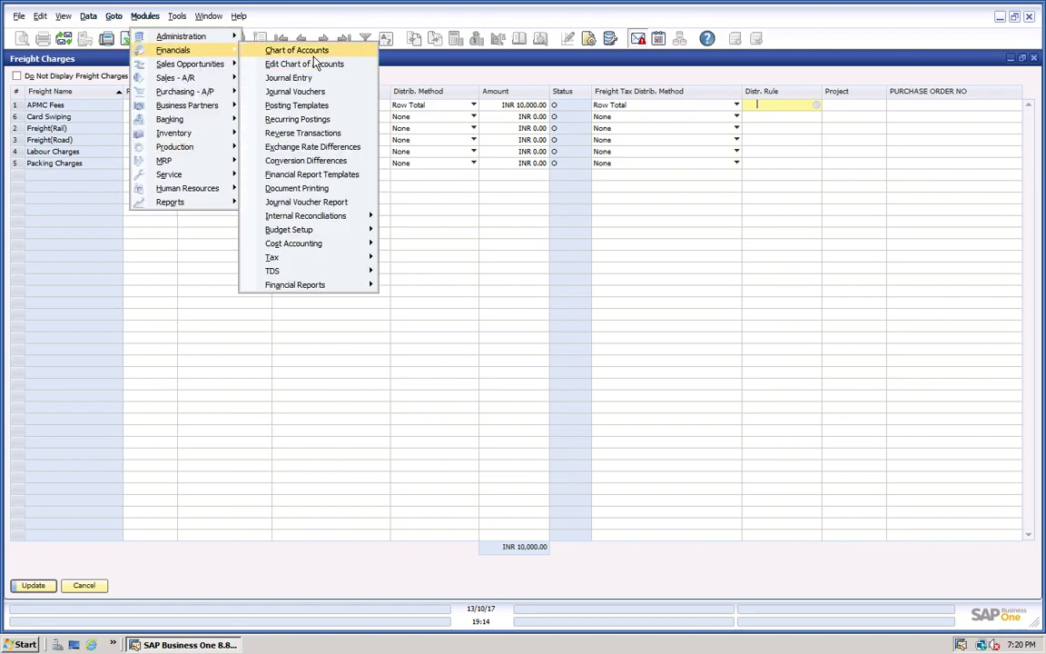
click(286, 50)
scroll(409, 304, down, 15)
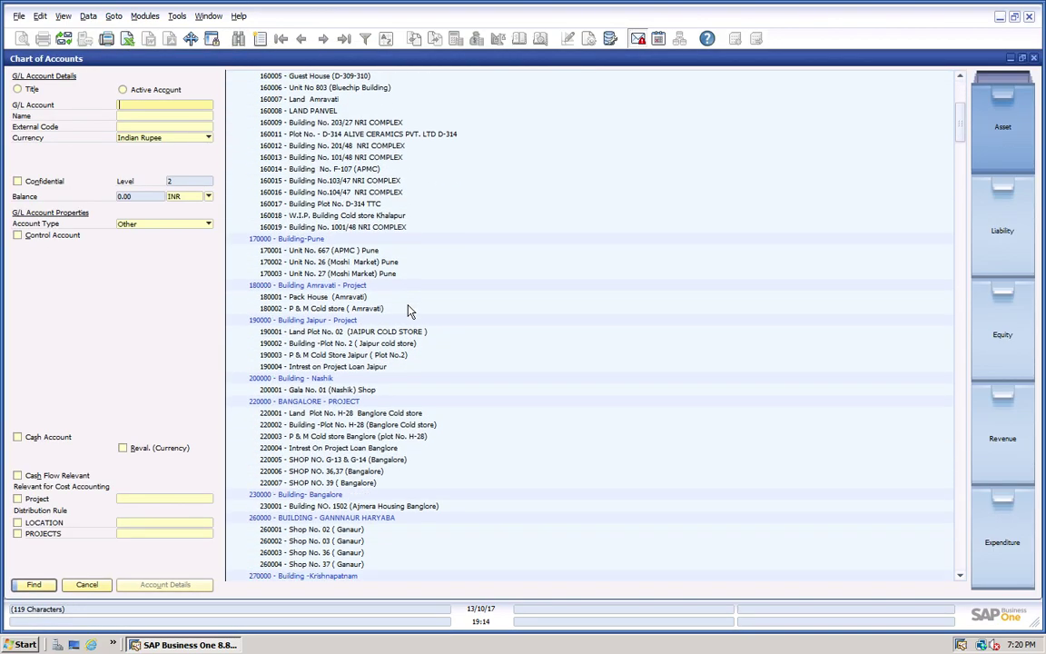
scroll(409, 311, down, 20)
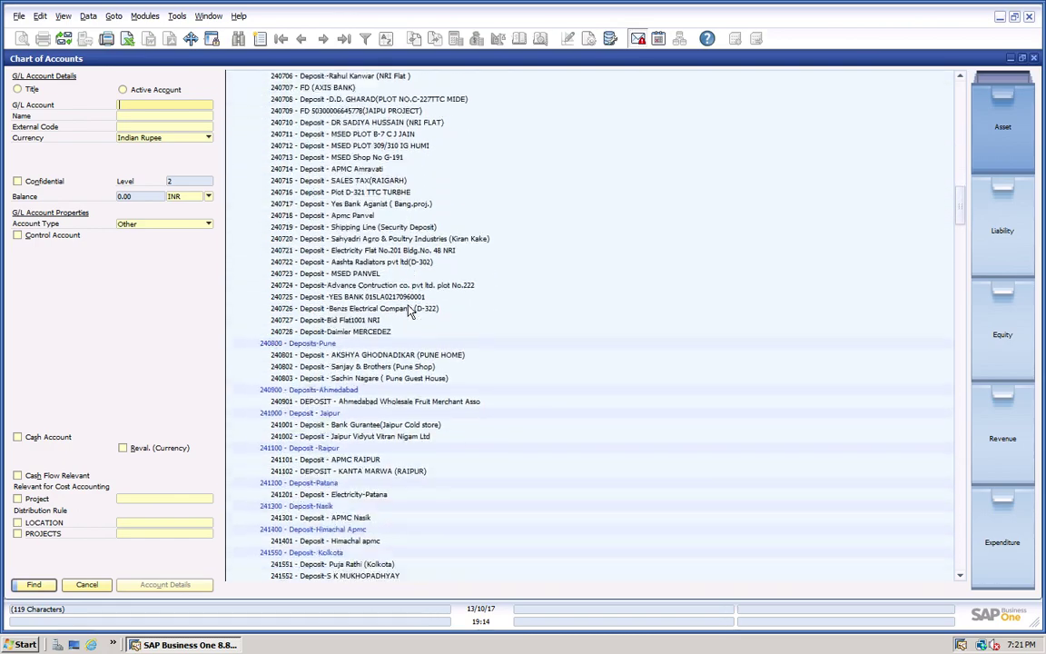
scroll(409, 311, down, 10)
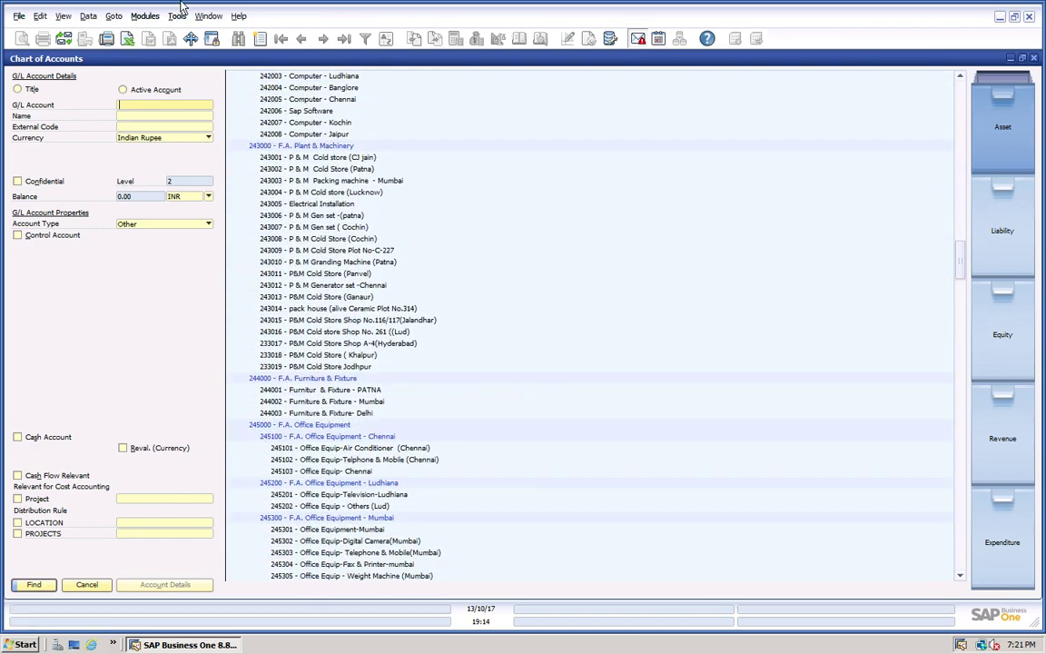
Check the cost accounting options and the inventory item defaults in the General Settings, and close them without changes
click(145, 16)
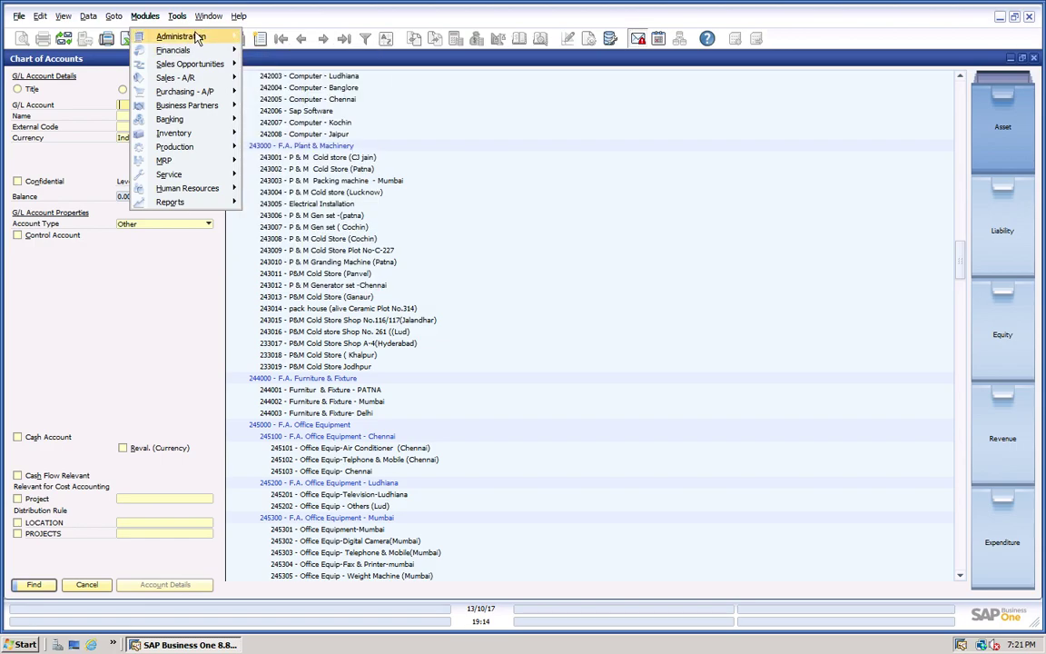
mouse_move(196, 38)
mouse_move(274, 64)
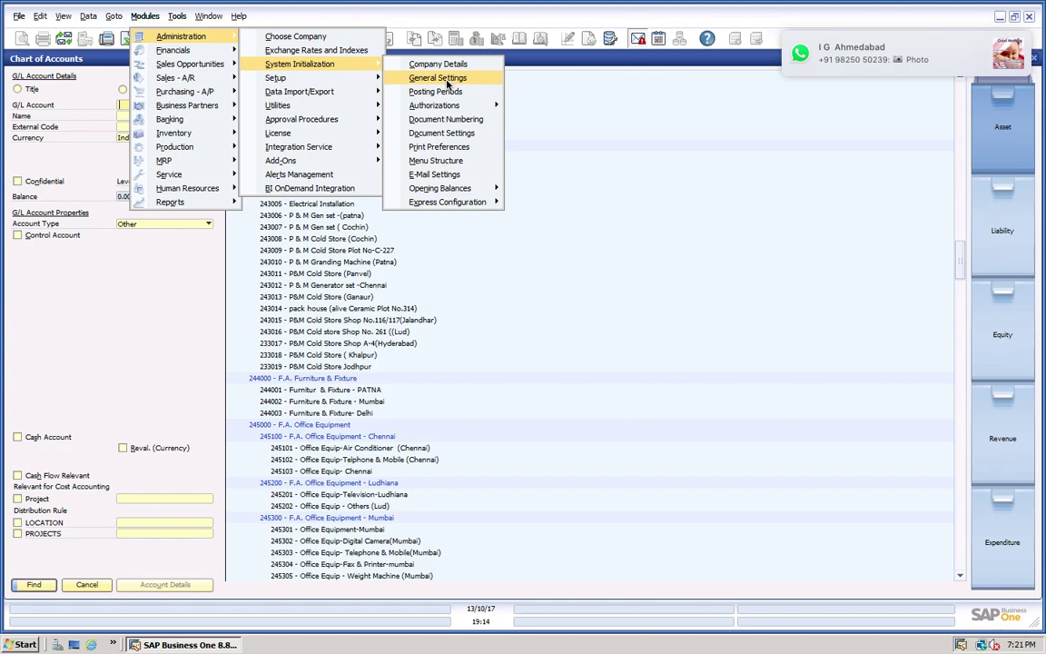
click(445, 78)
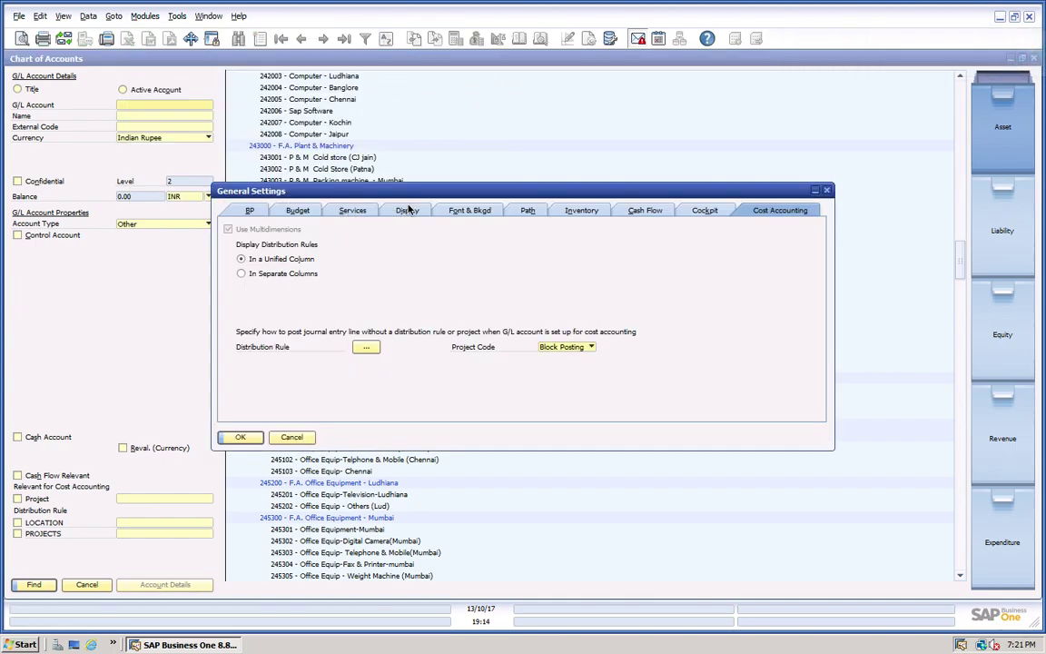
click(581, 211)
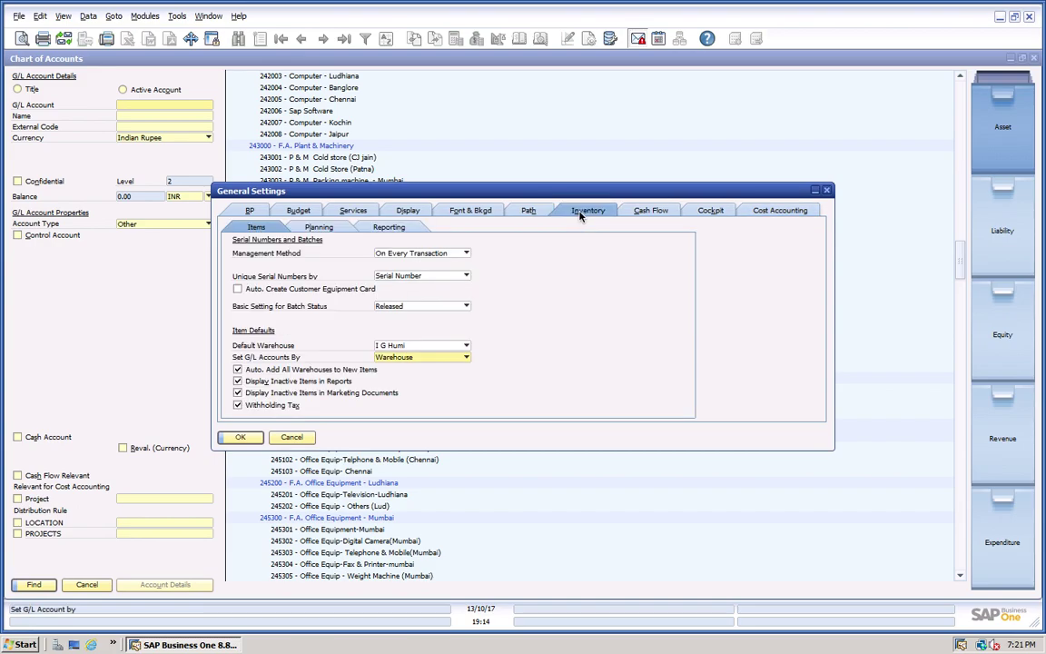
click(300, 437)
click(177, 16)
click(177, 16)
click(144, 17)
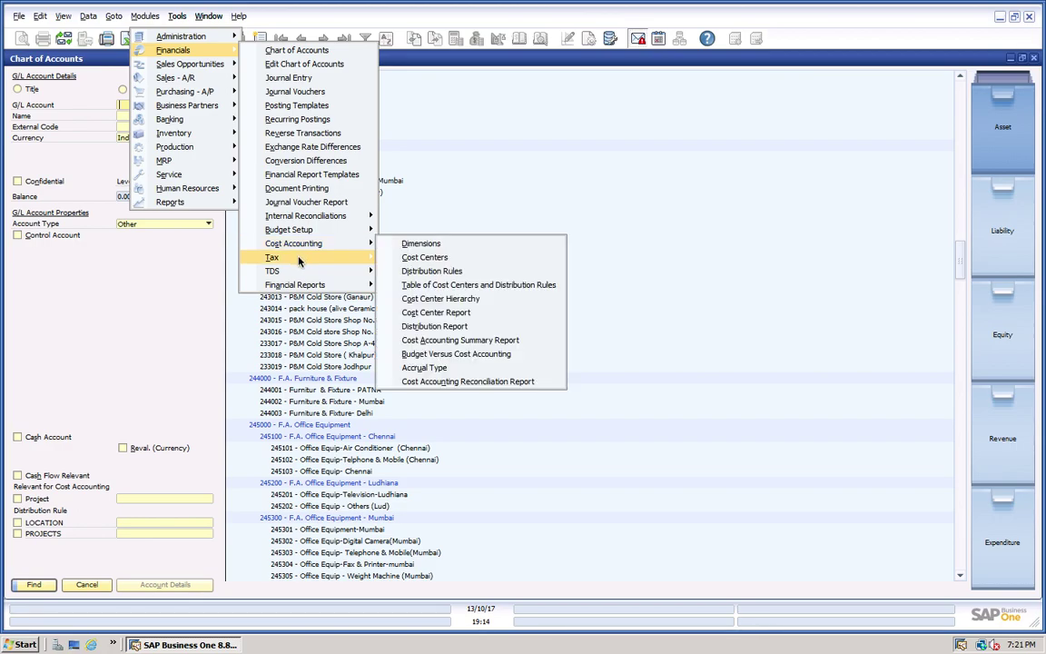
mouse_move(298, 262)
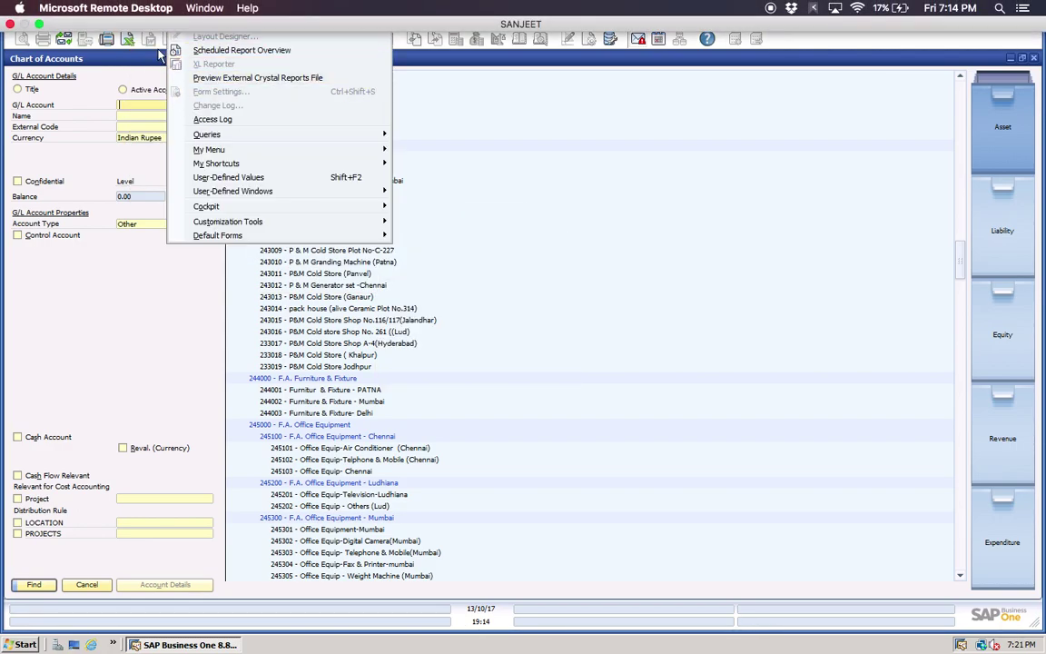
mouse_move(147, 30)
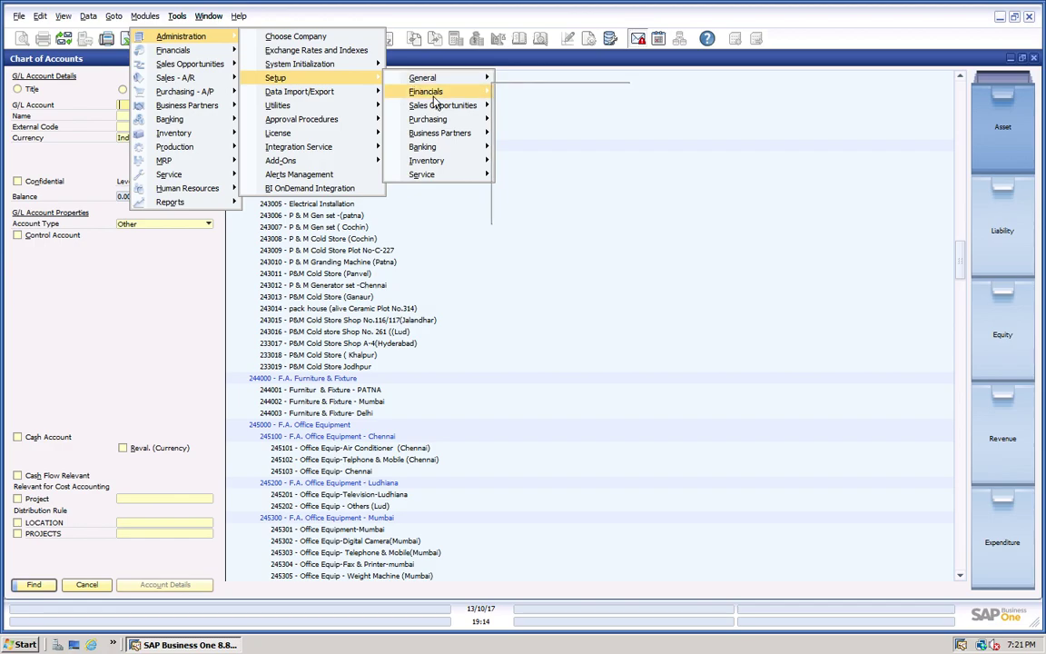
mouse_move(435, 100)
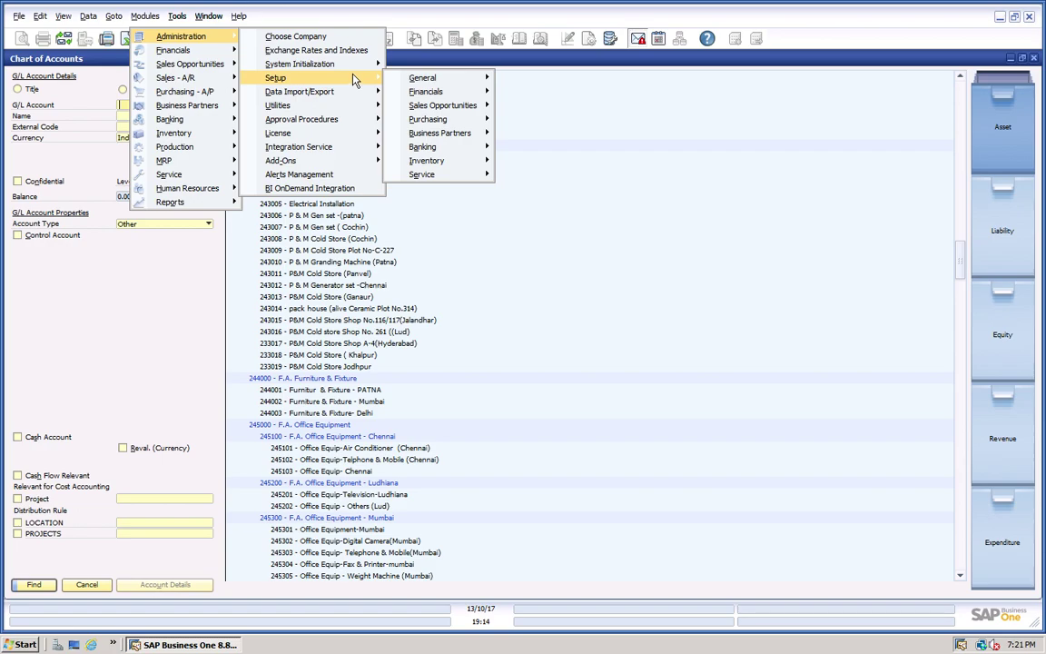
mouse_move(356, 67)
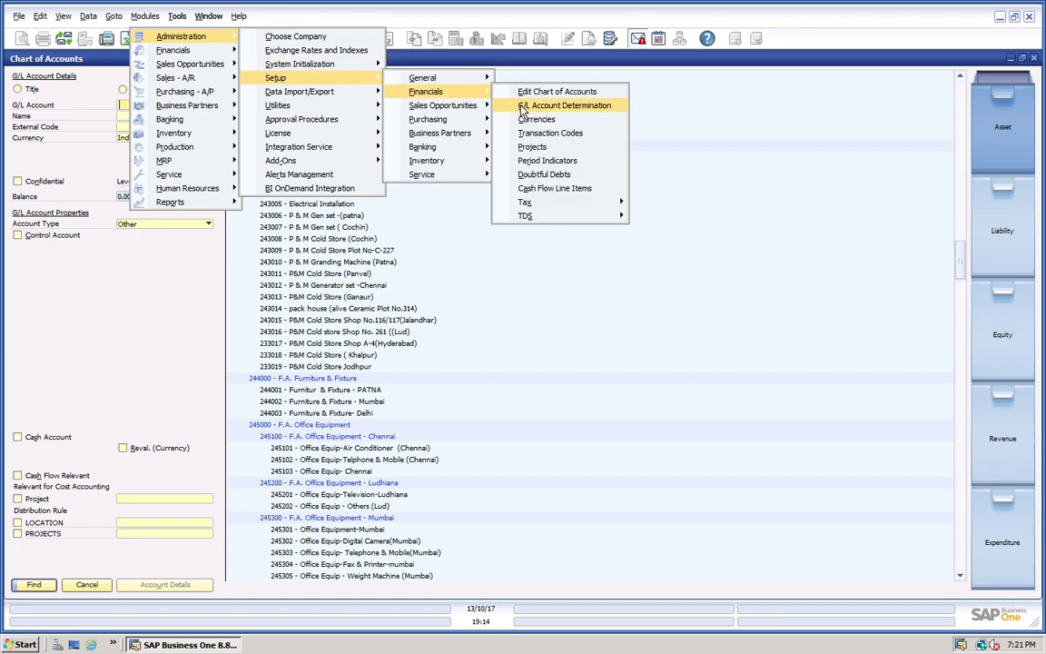
Check the Purchasing, Inventory, General and Sales default accounts in G/L Account Determination for FY17-18, and close it without changes
click(525, 106)
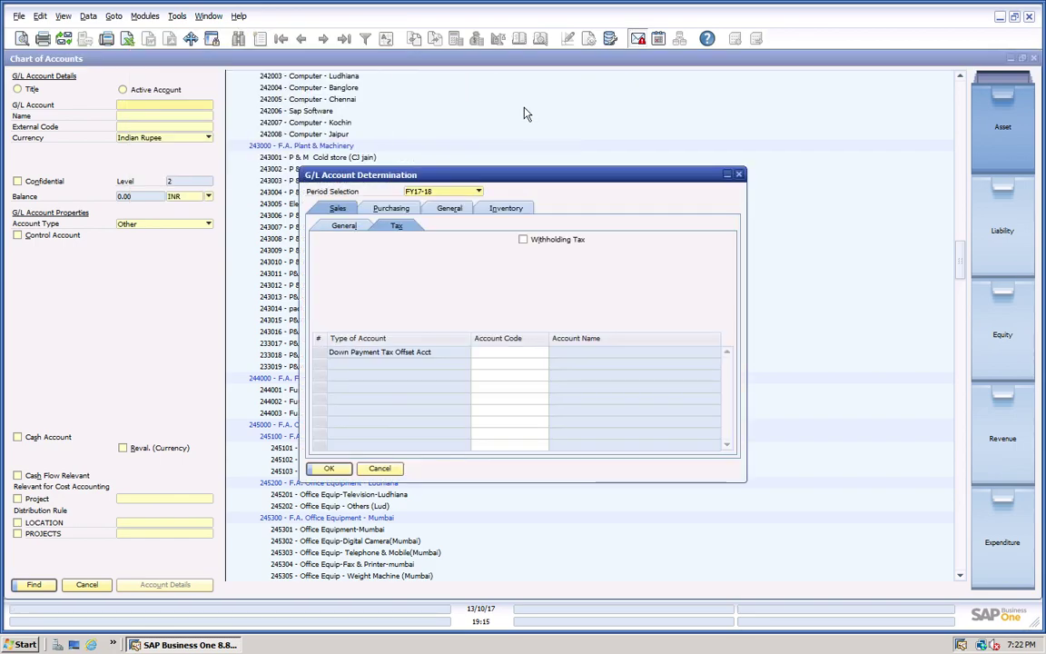
click(404, 211)
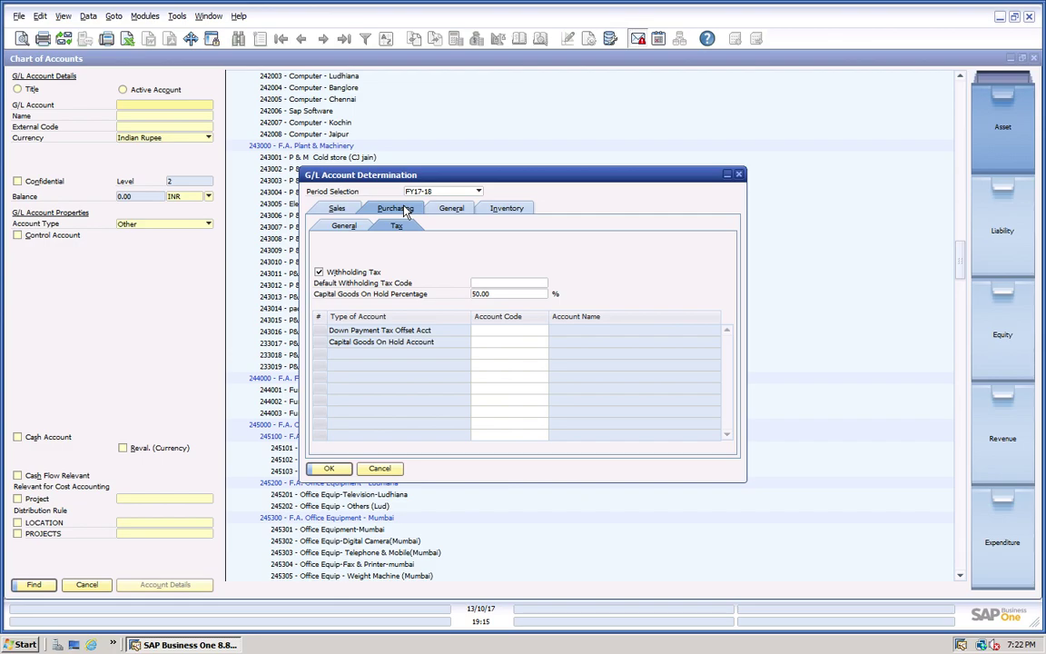
click(348, 228)
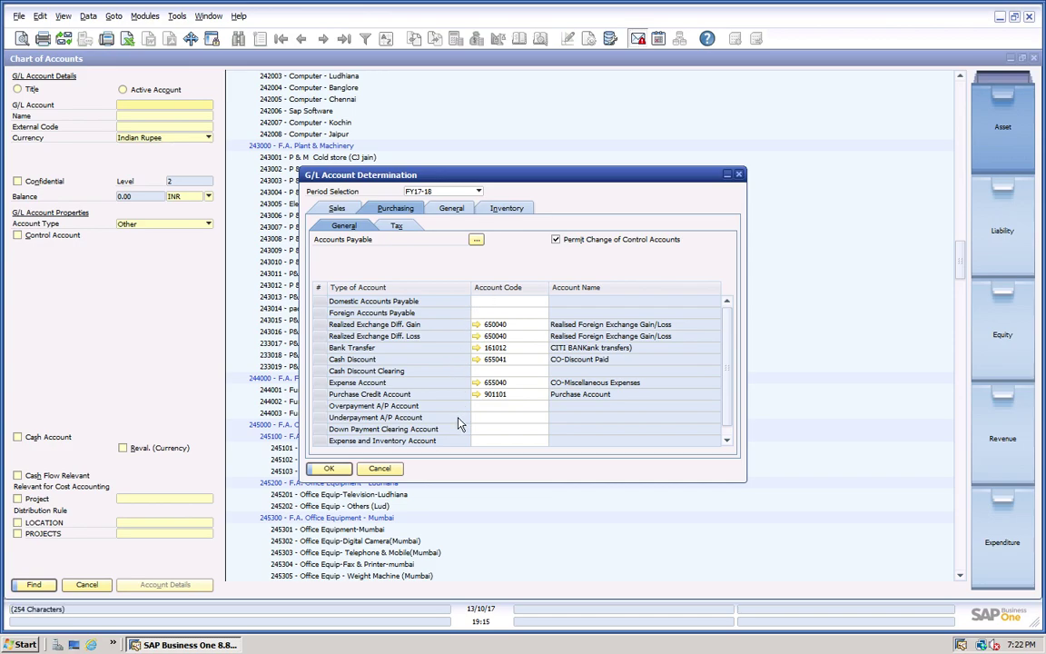
click(490, 358)
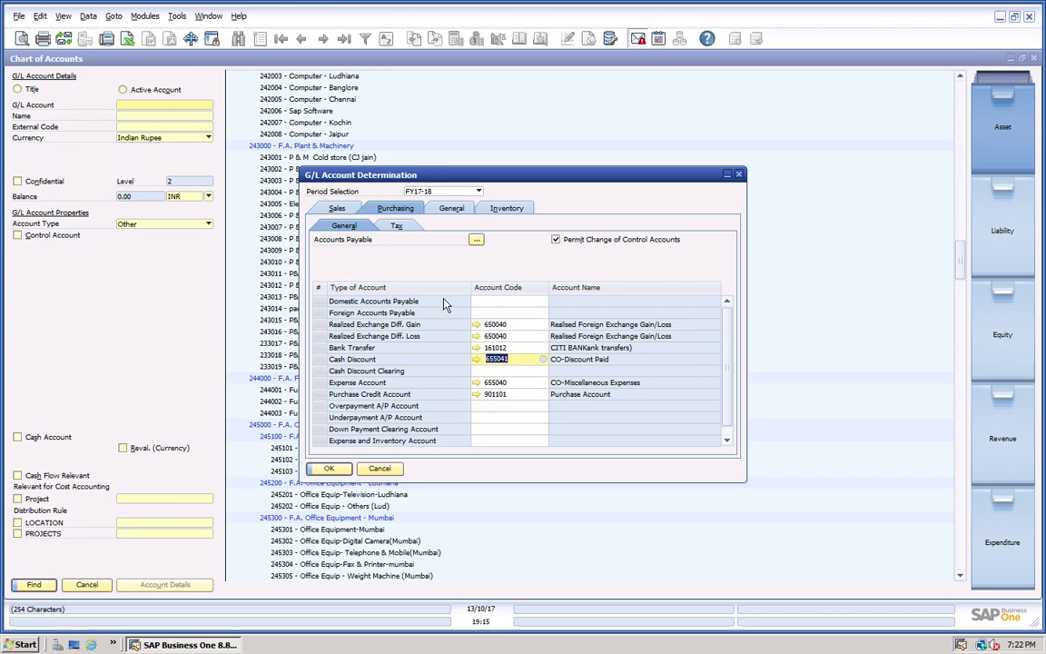
click(506, 210)
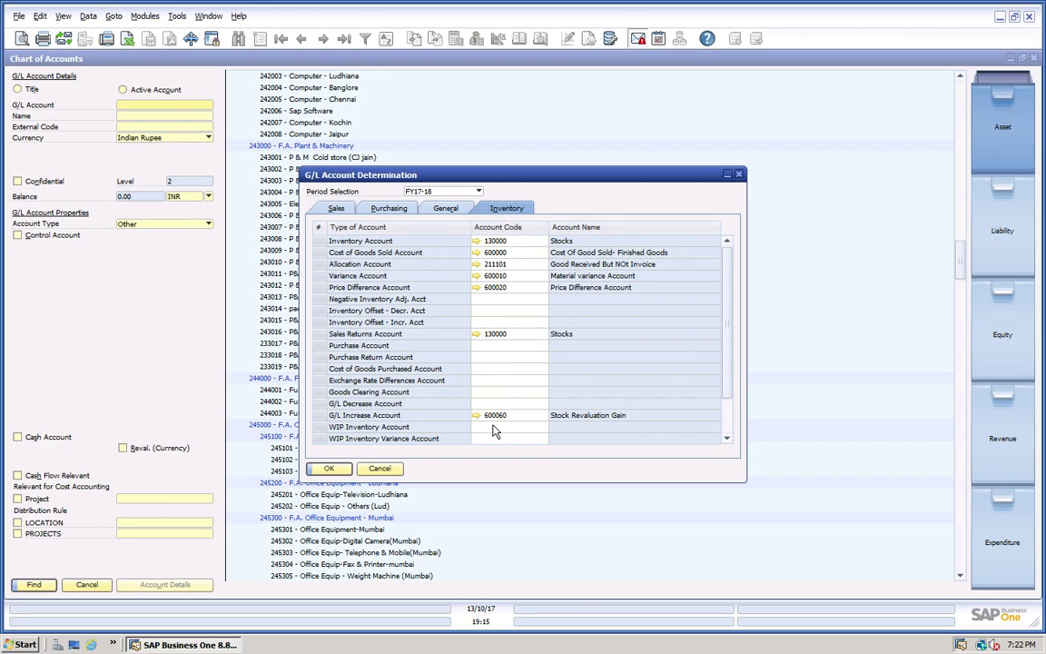
click(495, 334)
click(444, 210)
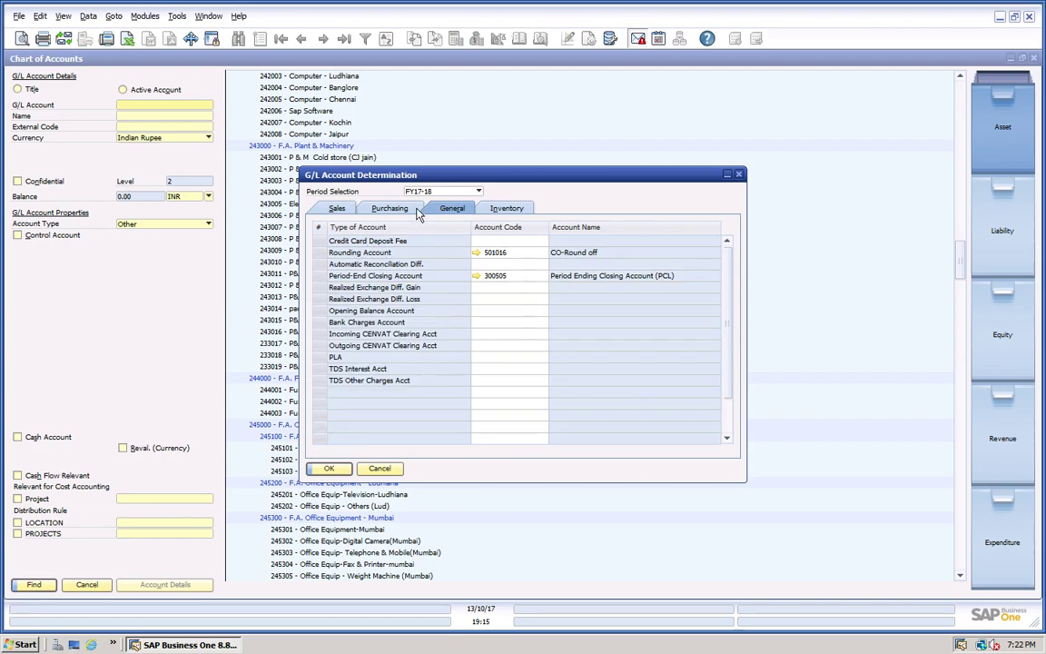
click(399, 210)
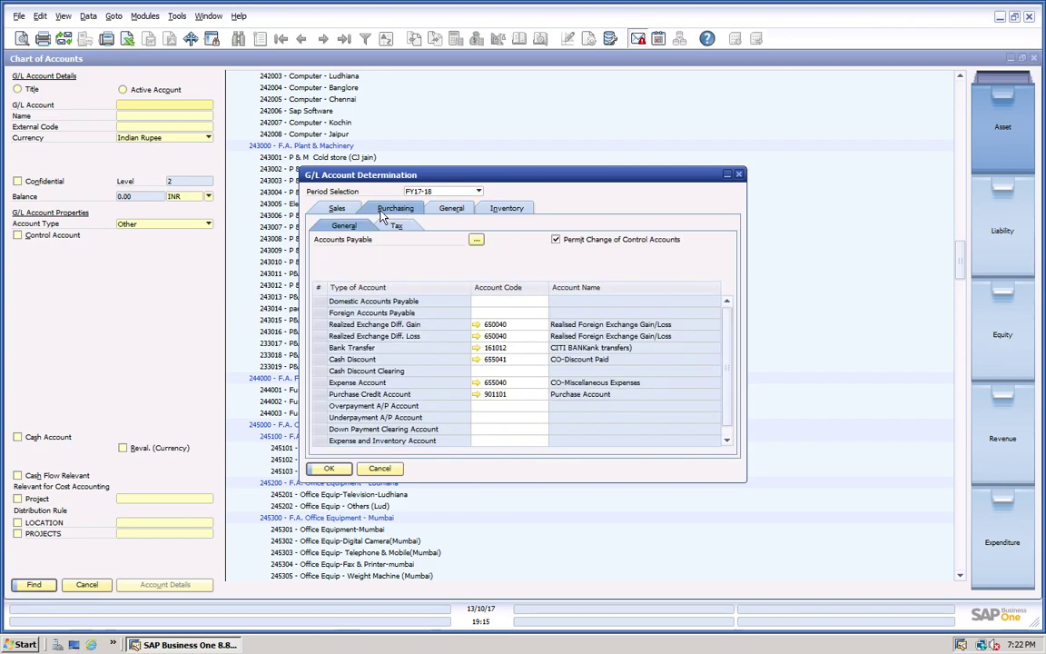
click(333, 207)
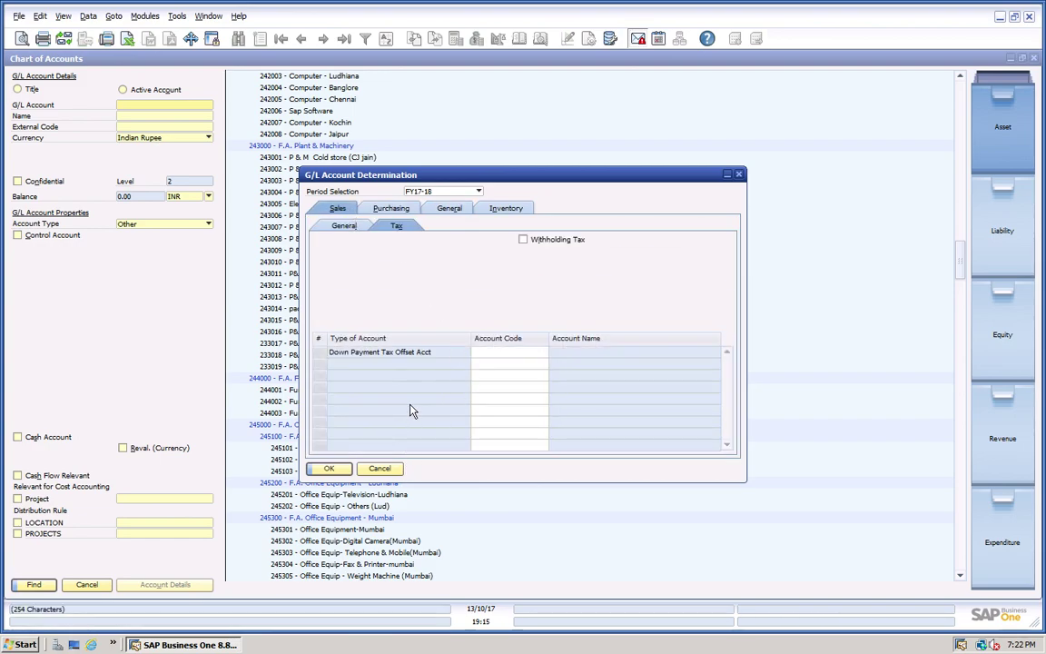
click(379, 468)
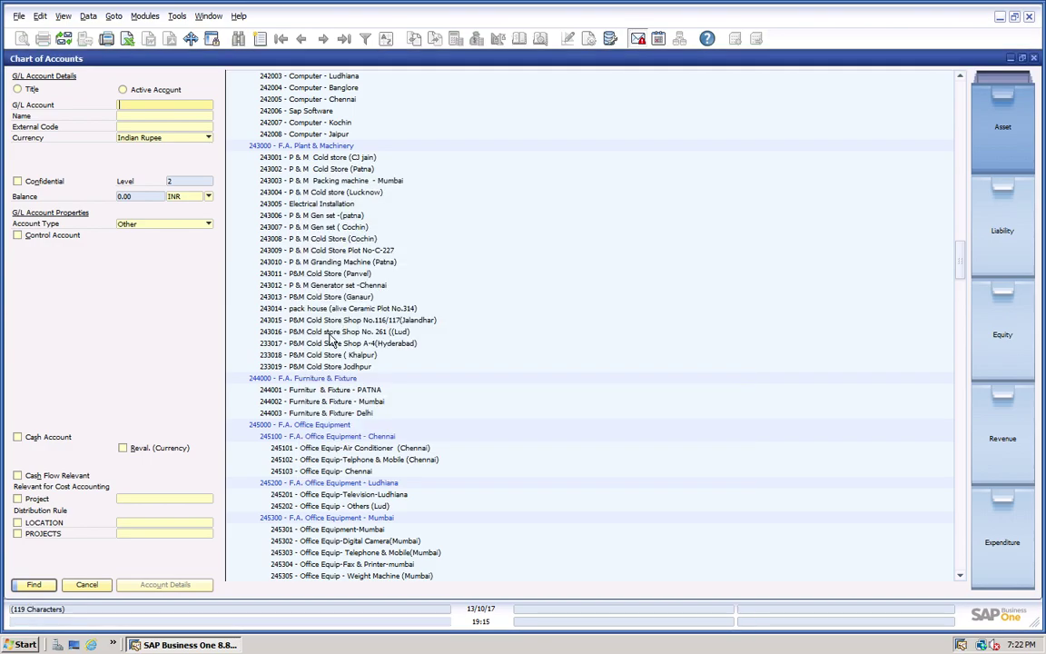
Look through the remaining Asset accounts in the Chart of Accounts, from office equipment to the bank accounts
scroll(327, 360, down, 9)
scroll(327, 361, down, 20)
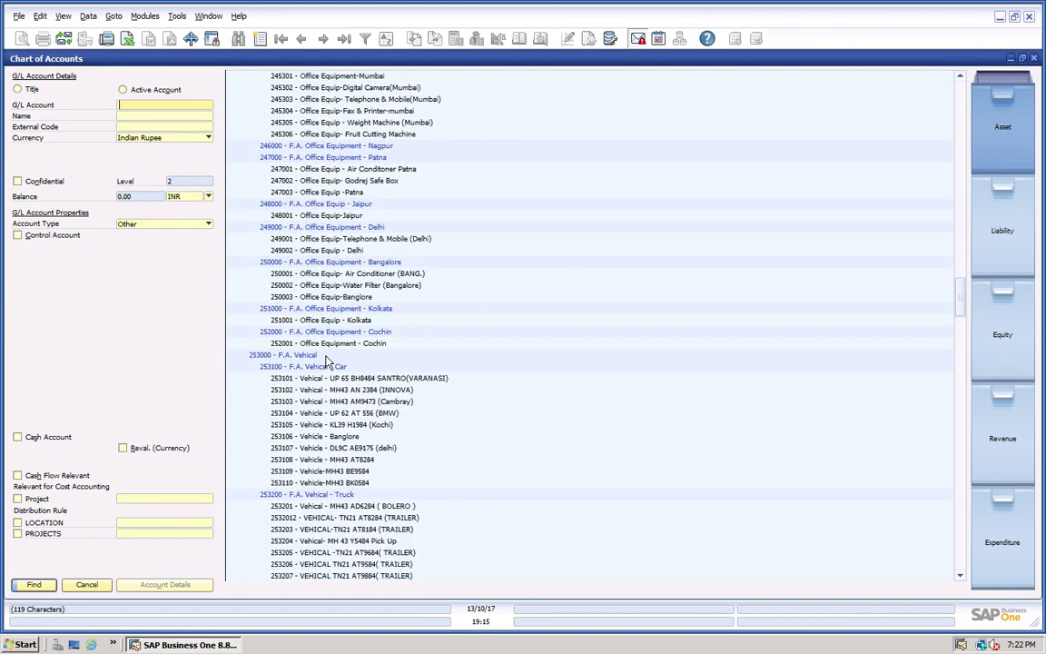
scroll(350, 427, down, 20)
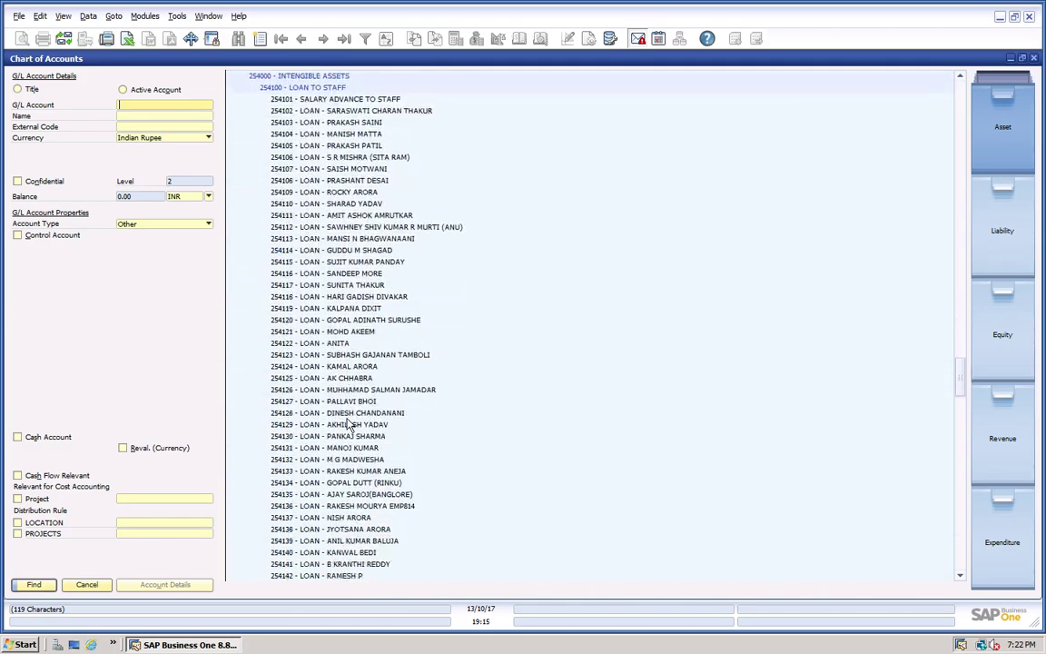
scroll(349, 427, down, 20)
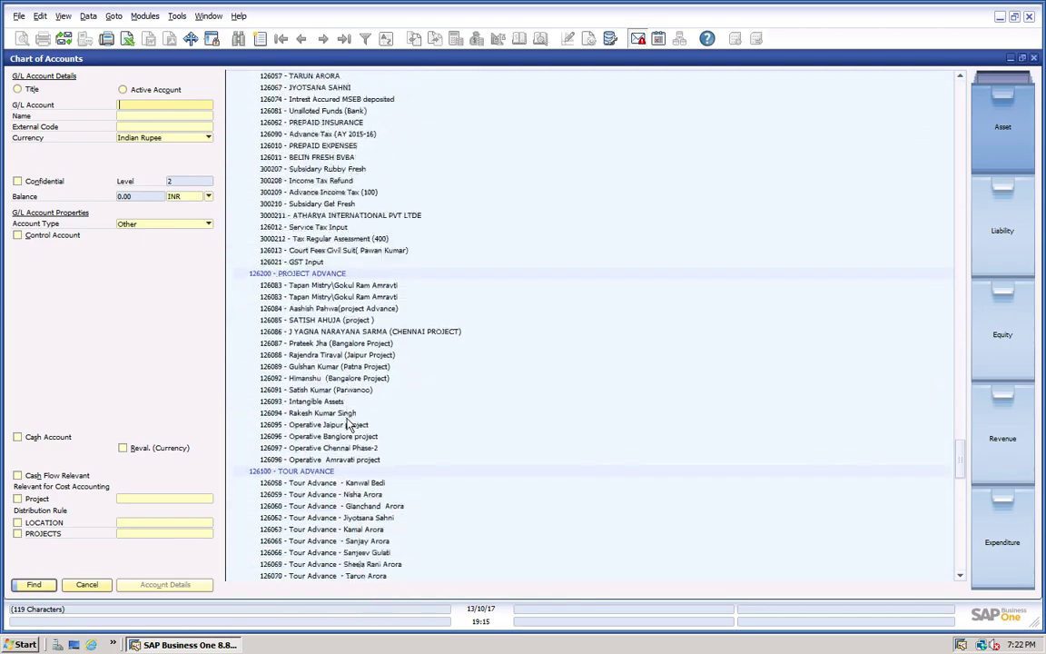
scroll(350, 425, down, 10)
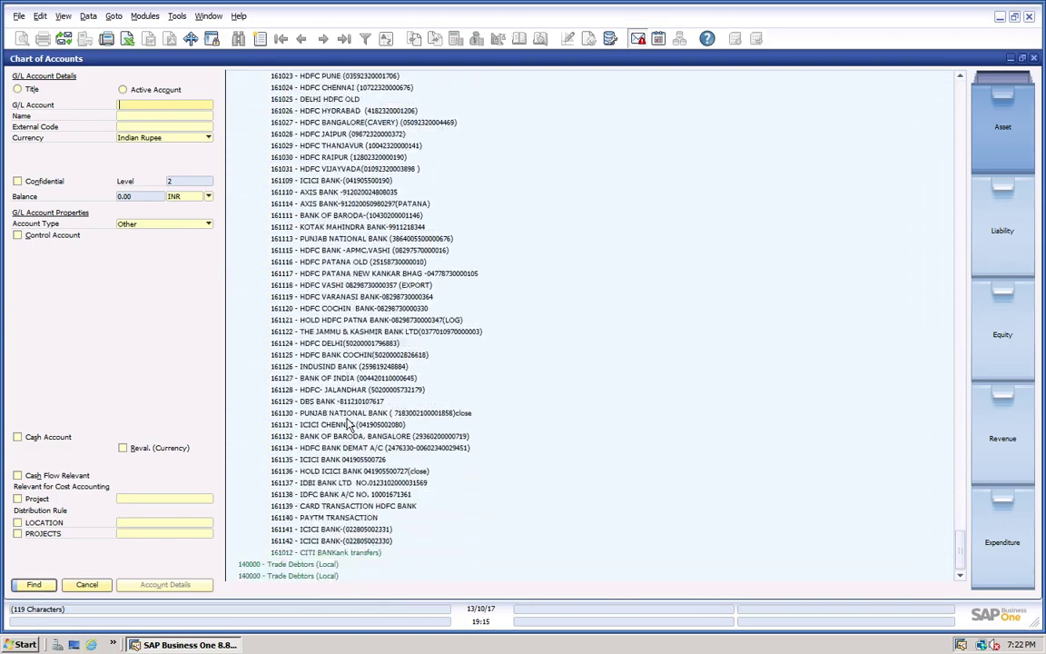
scroll(523, 340, up, 20)
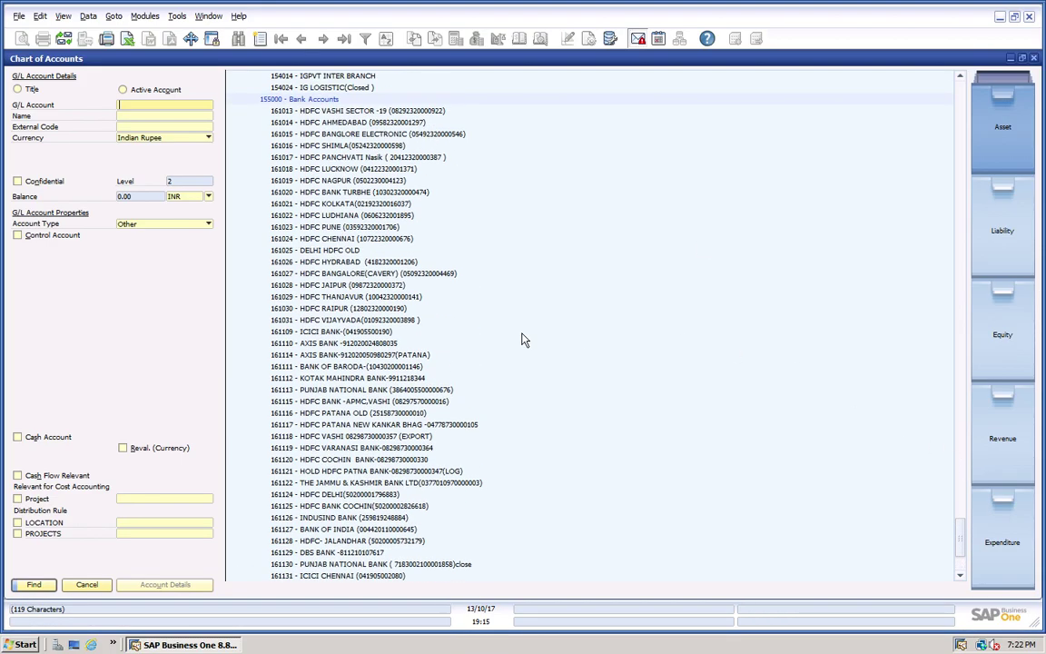
scroll(523, 339, up, 20)
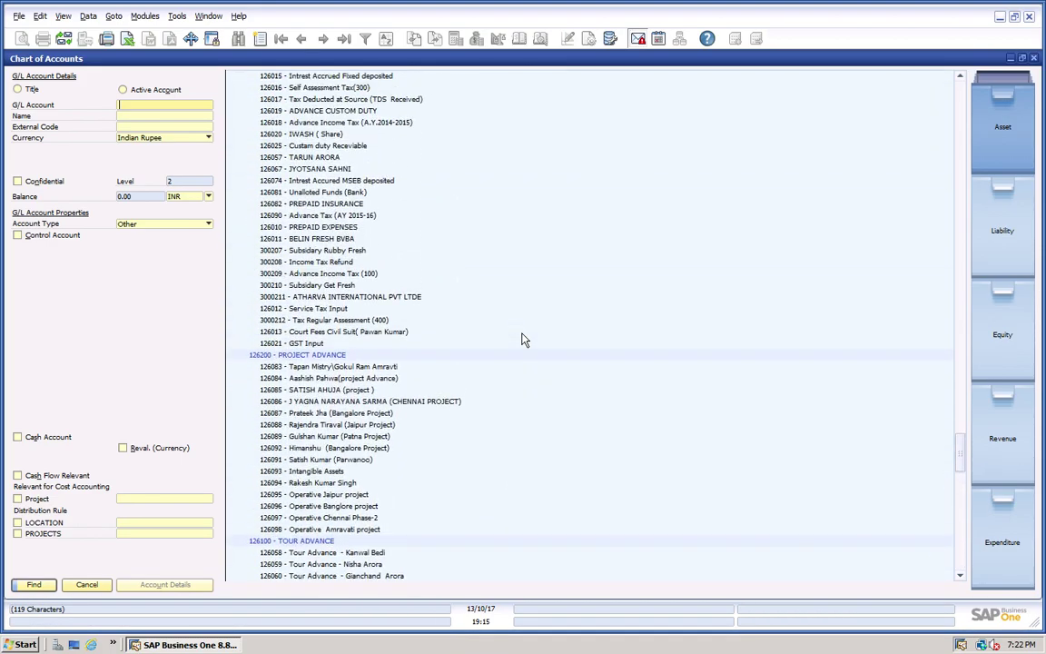
scroll(523, 340, up, 13)
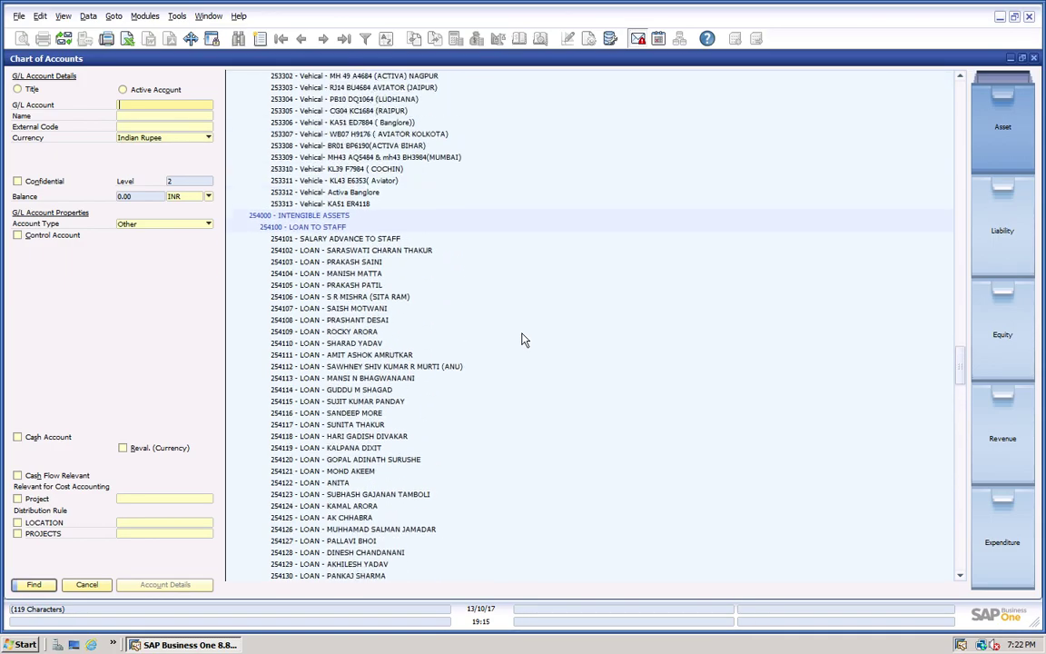
Look through the location-wise Expenditure accounts in the Chart of Accounts to find the Corporate Office group
click(1011, 558)
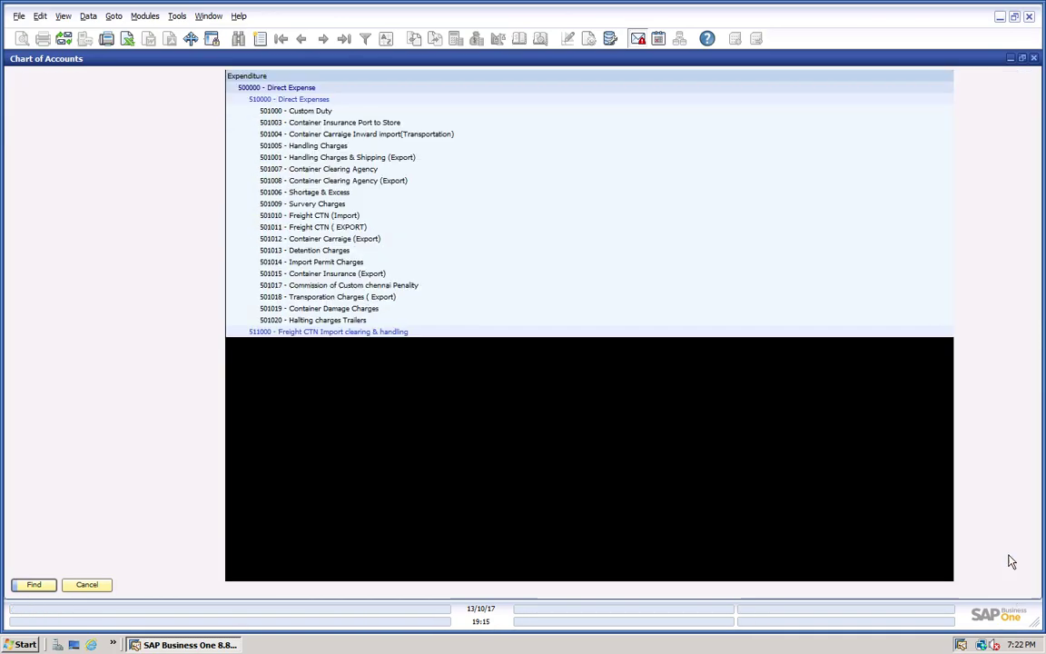
scroll(717, 466, down, 10)
scroll(716, 467, down, 20)
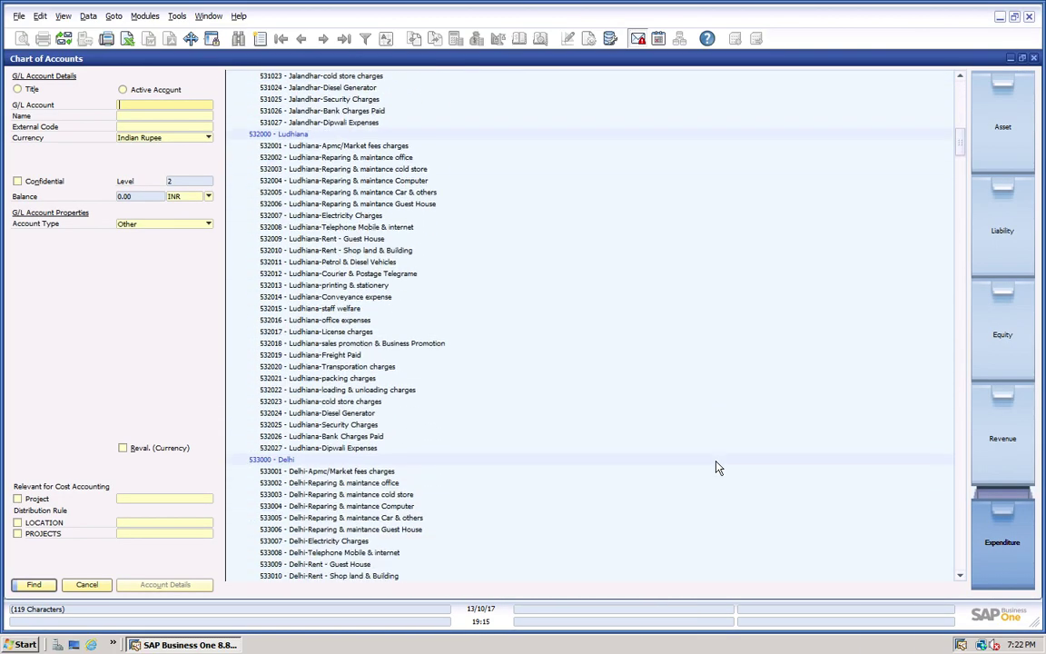
scroll(716, 467, down, 20)
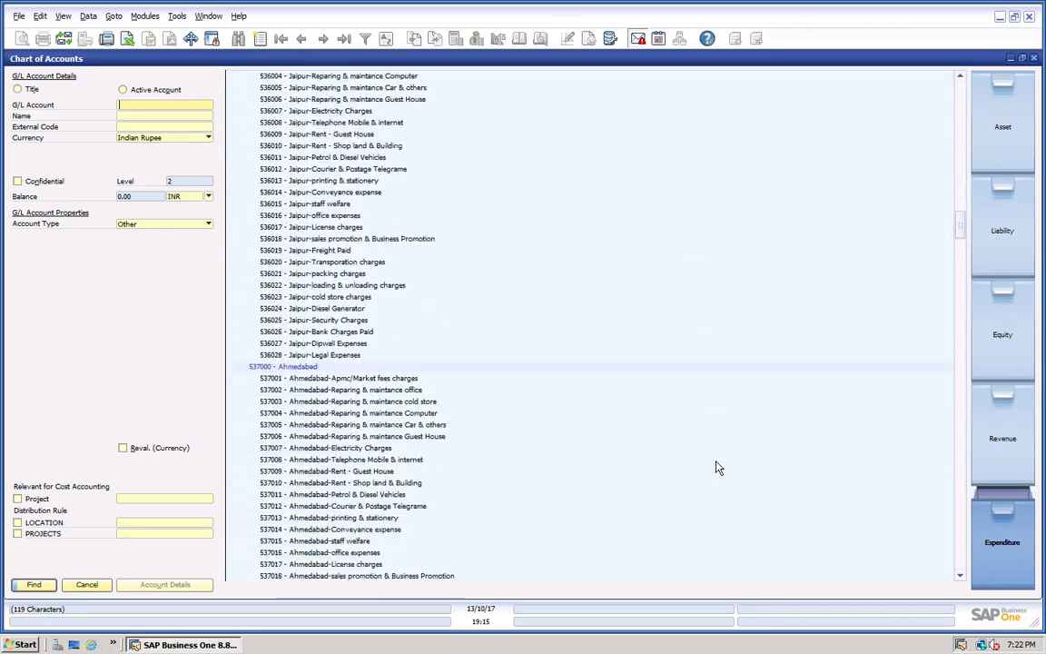
scroll(717, 466, down, 20)
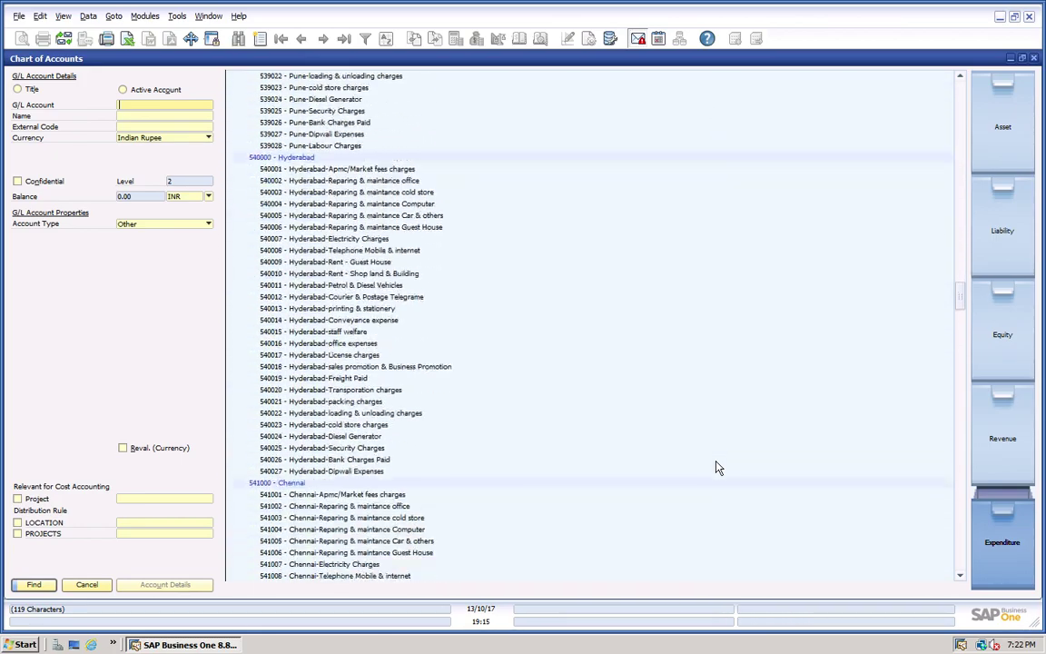
scroll(716, 467, down, 20)
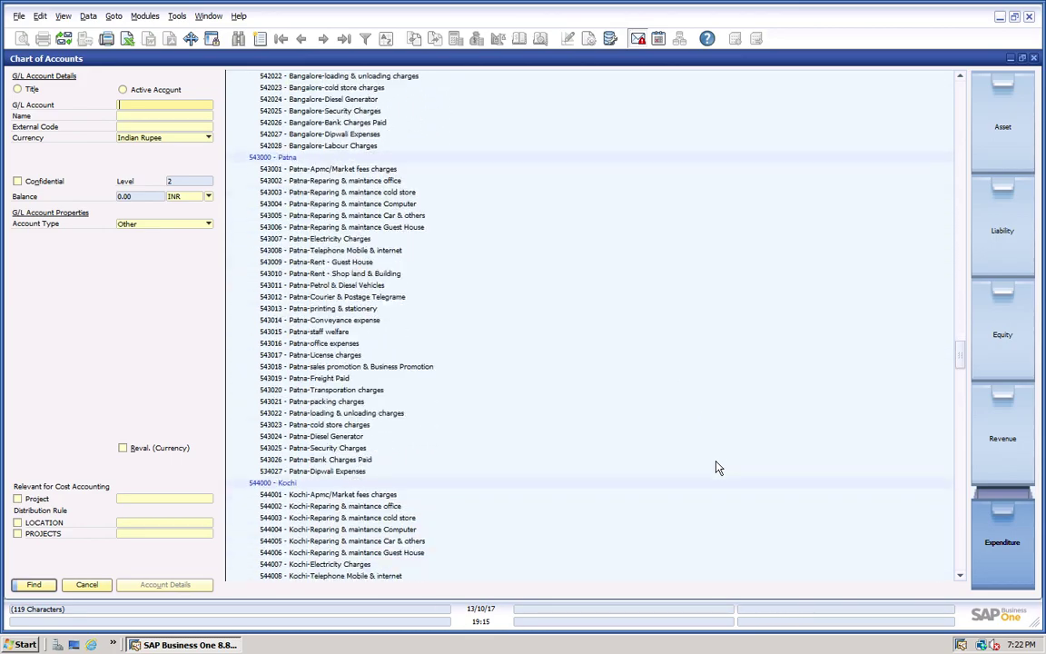
scroll(716, 466, down, 20)
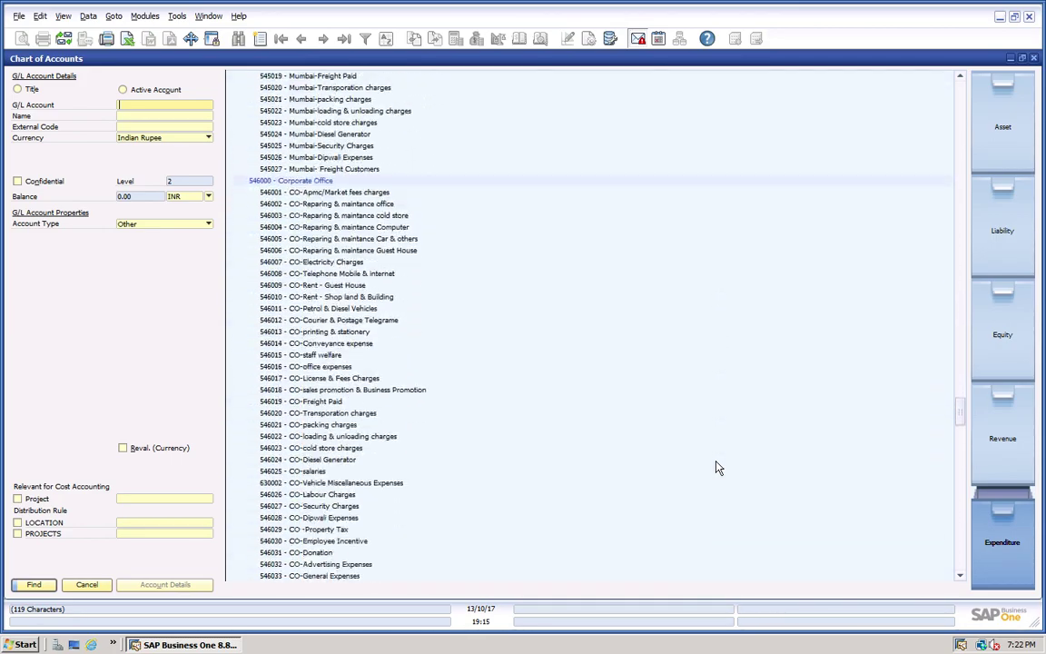
scroll(717, 467, up, 17)
scroll(716, 467, down, 9)
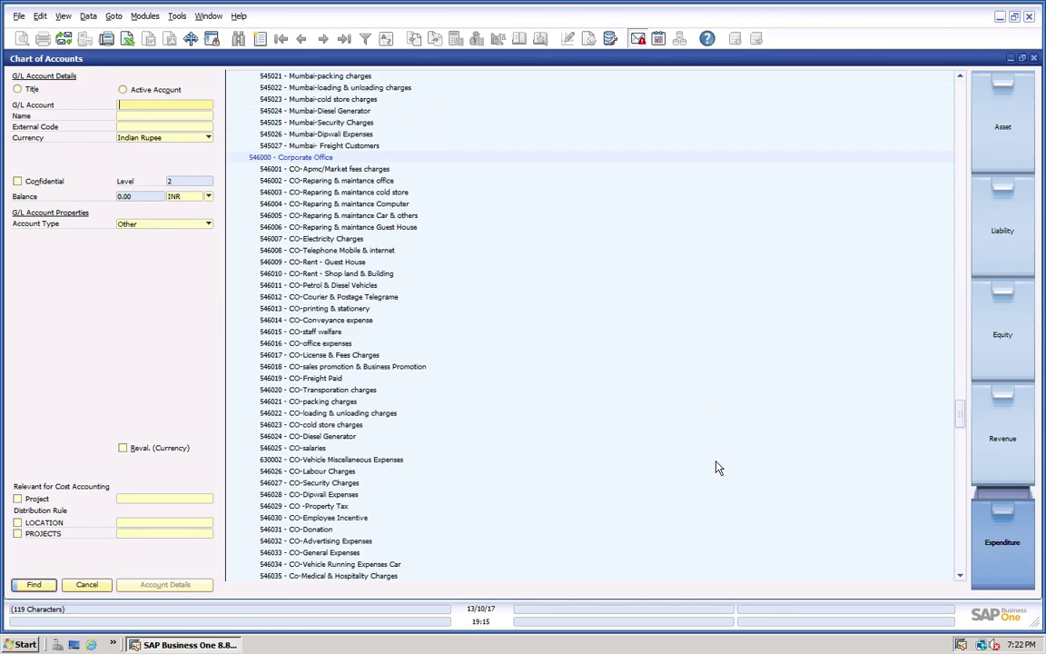
scroll(716, 467, up, 3)
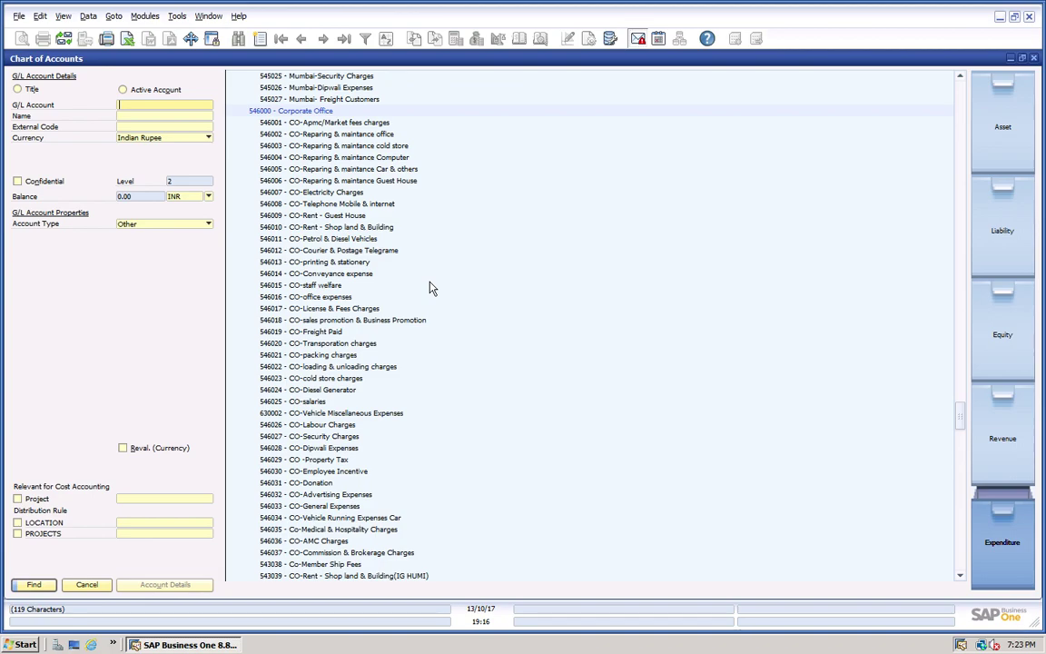
Check the details and balance transactions of the Corporate Office account CO-Apmc/Market fees charges, and return to the Chart of Accounts
click(327, 122)
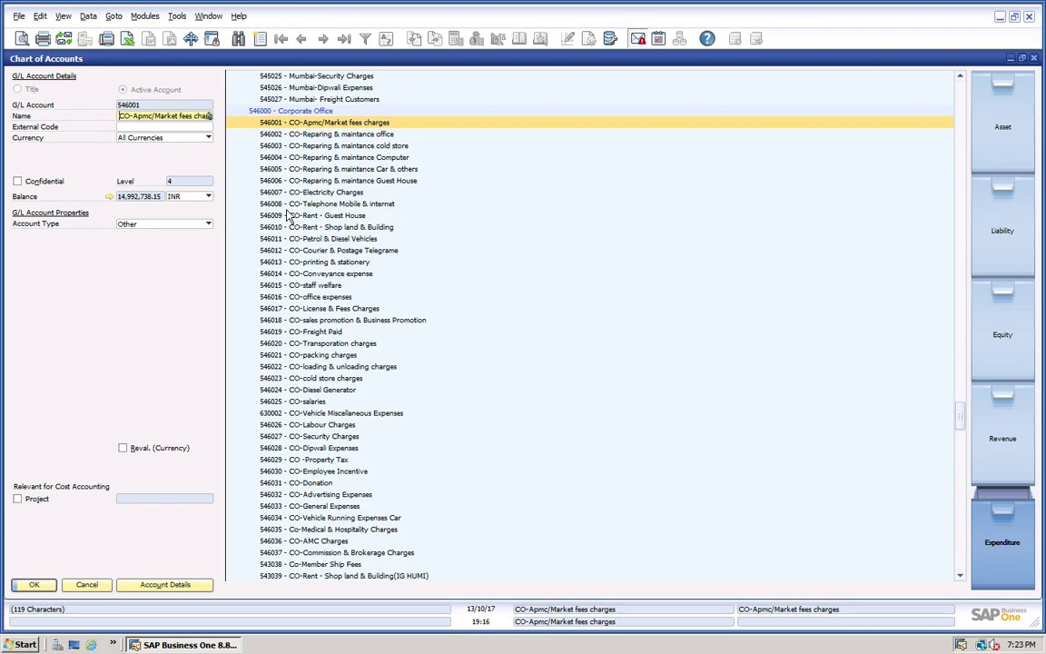
click(108, 196)
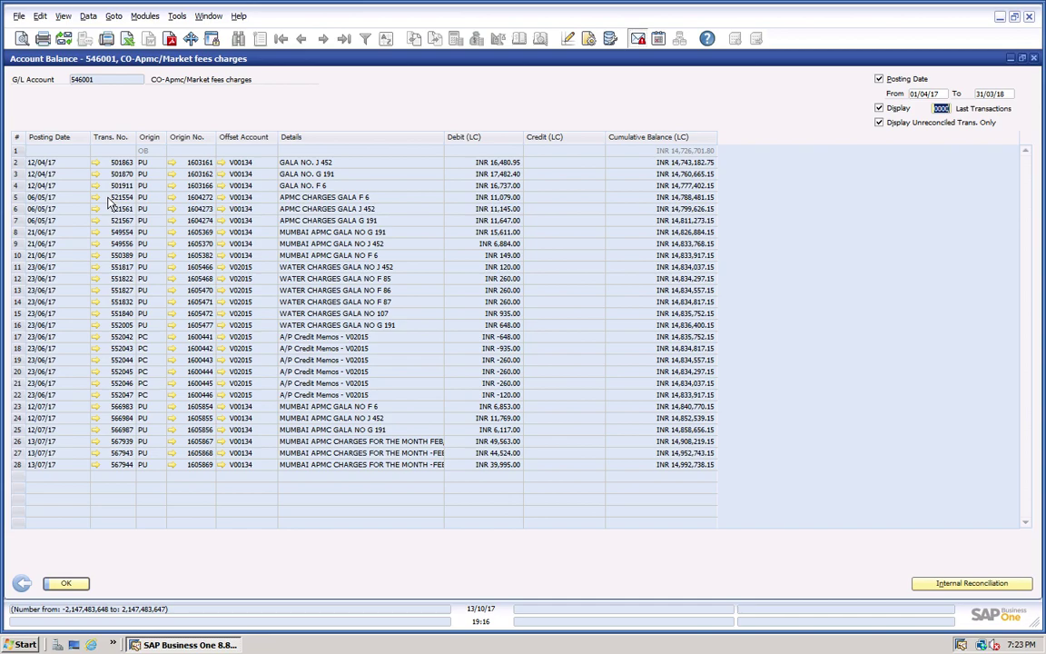
click(26, 582)
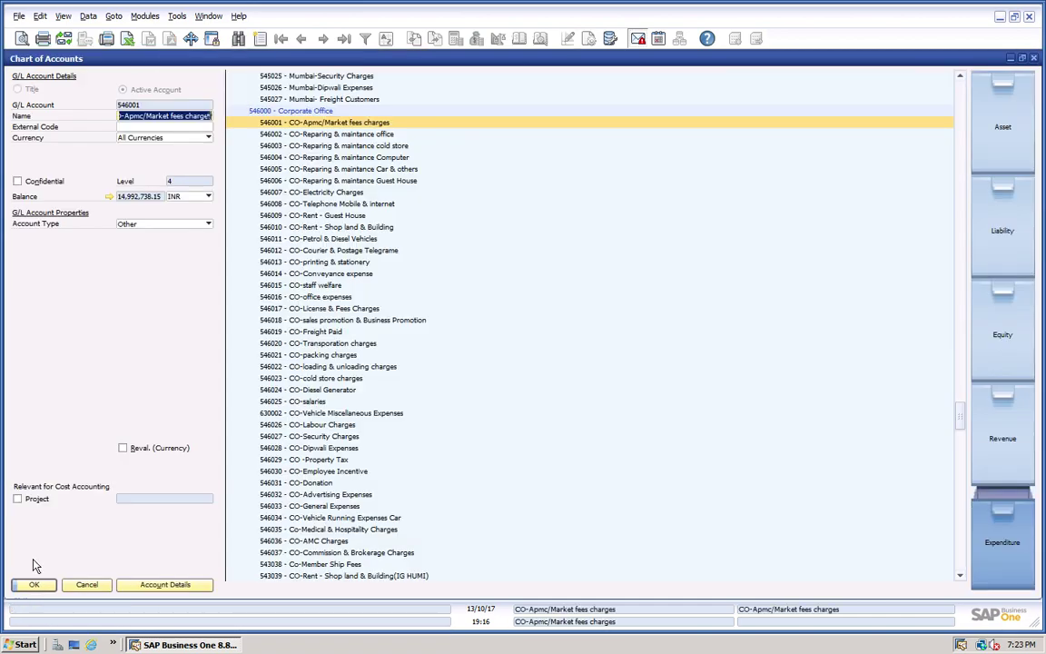
Check the details and balance transactions of the Revenue account INCOME-APMC Fees Received, and return to the Chart of Accounts
click(1006, 436)
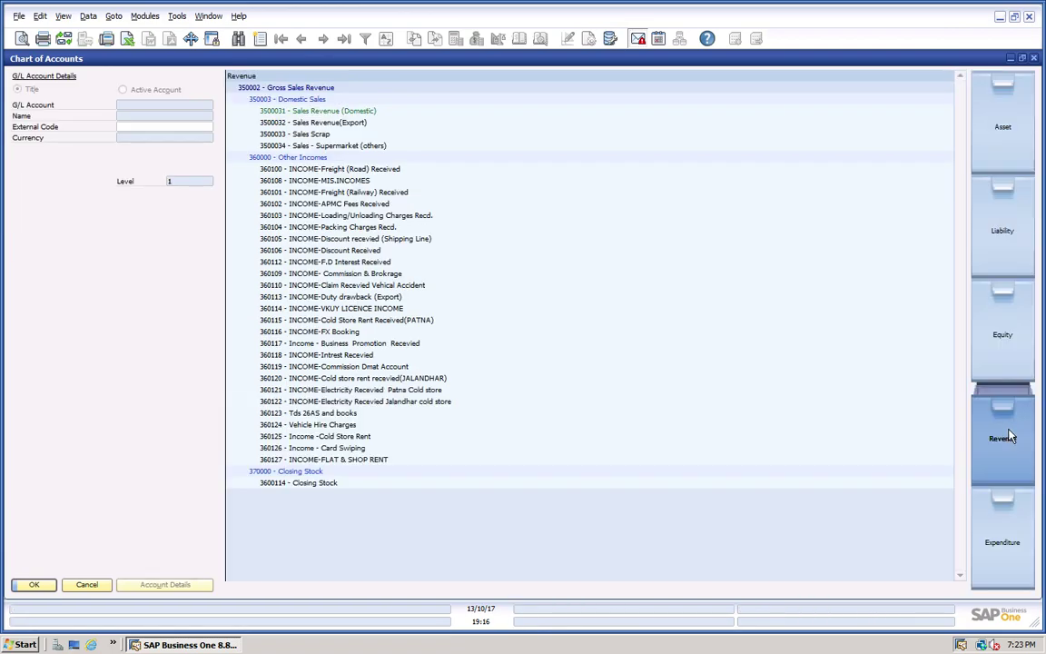
click(345, 205)
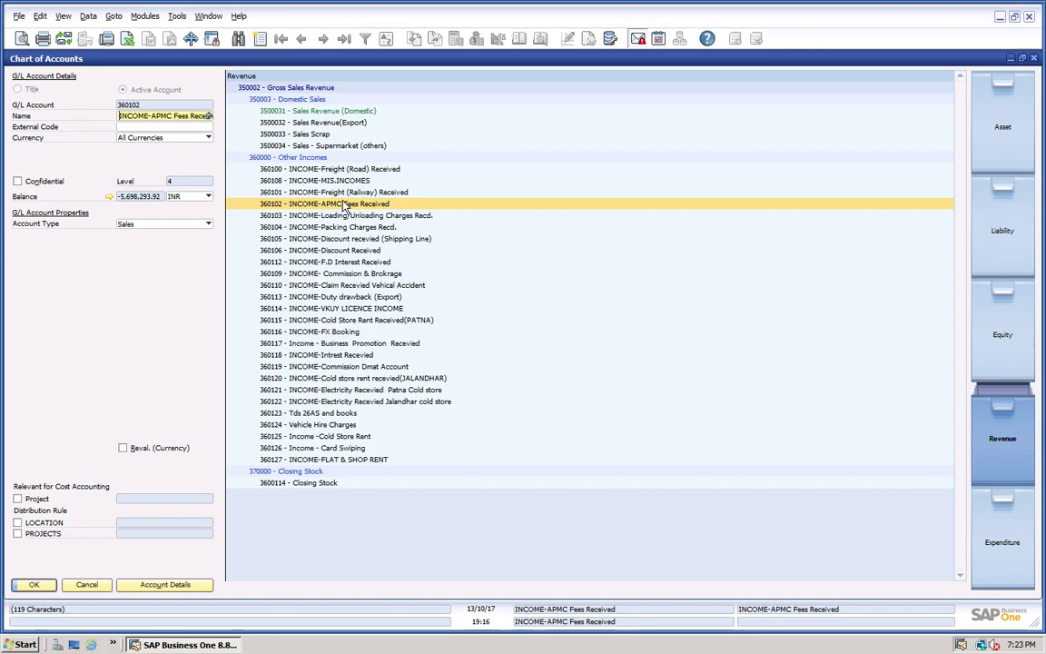
click(107, 196)
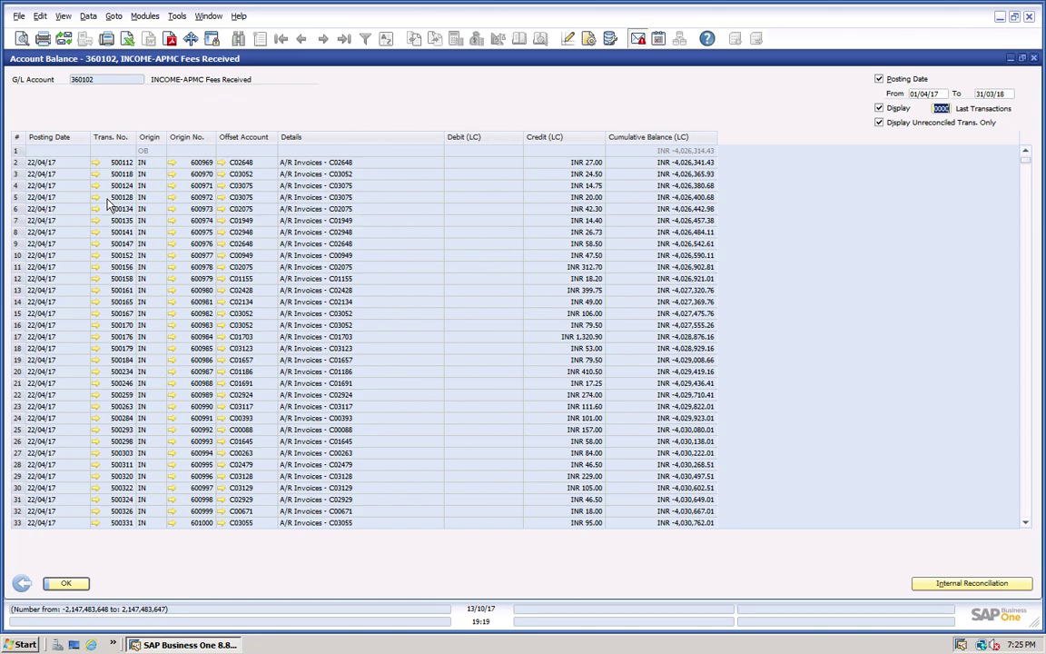
click(22, 583)
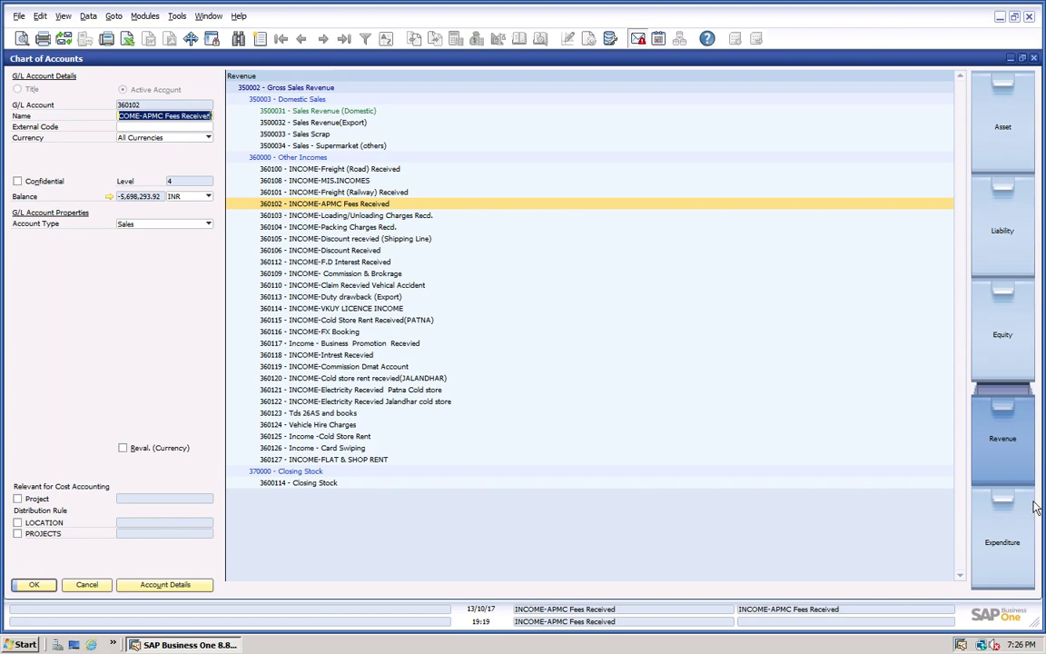
Look through the Expenditure accounts by location, from Direct Expense past Raipur, and return to the Corporate Office group
click(1012, 556)
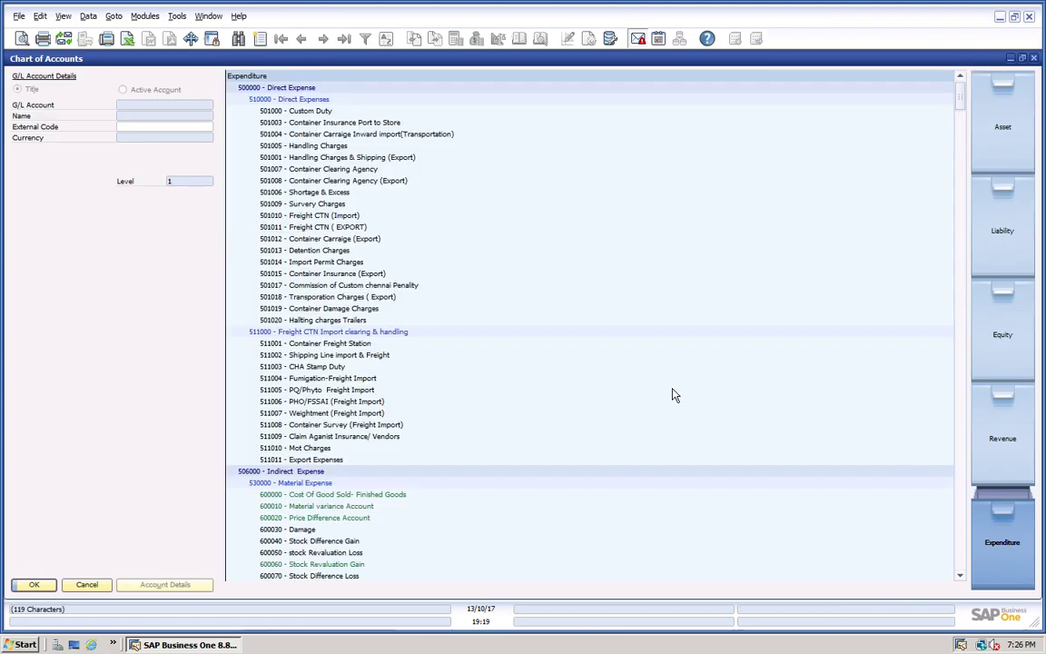
scroll(671, 395, down, 20)
scroll(672, 395, down, 2)
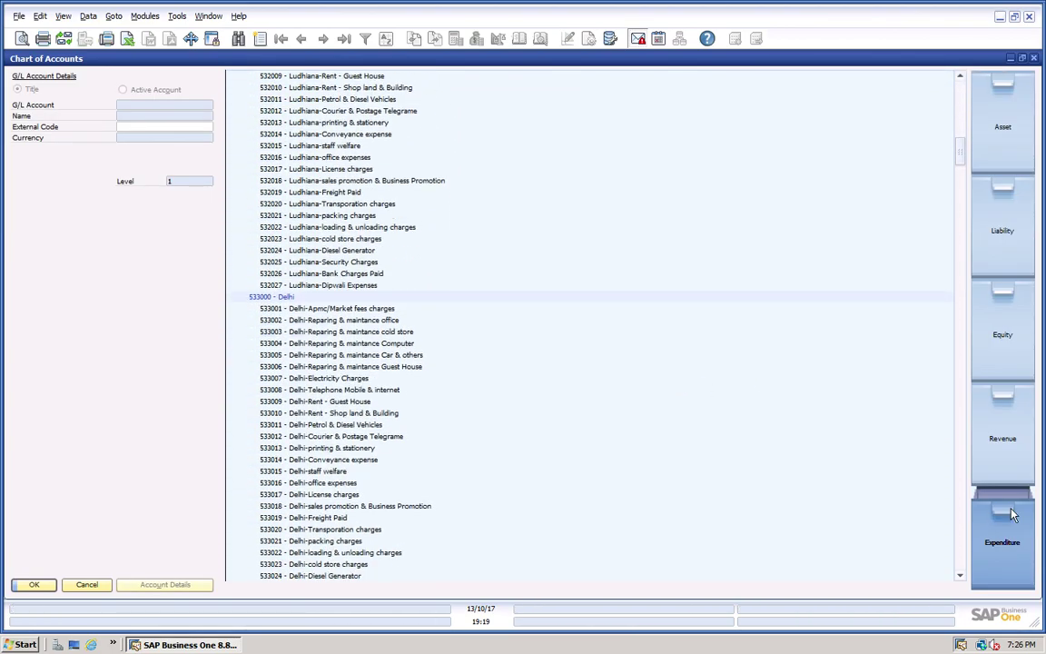
click(961, 497)
click(961, 497)
click(961, 497)
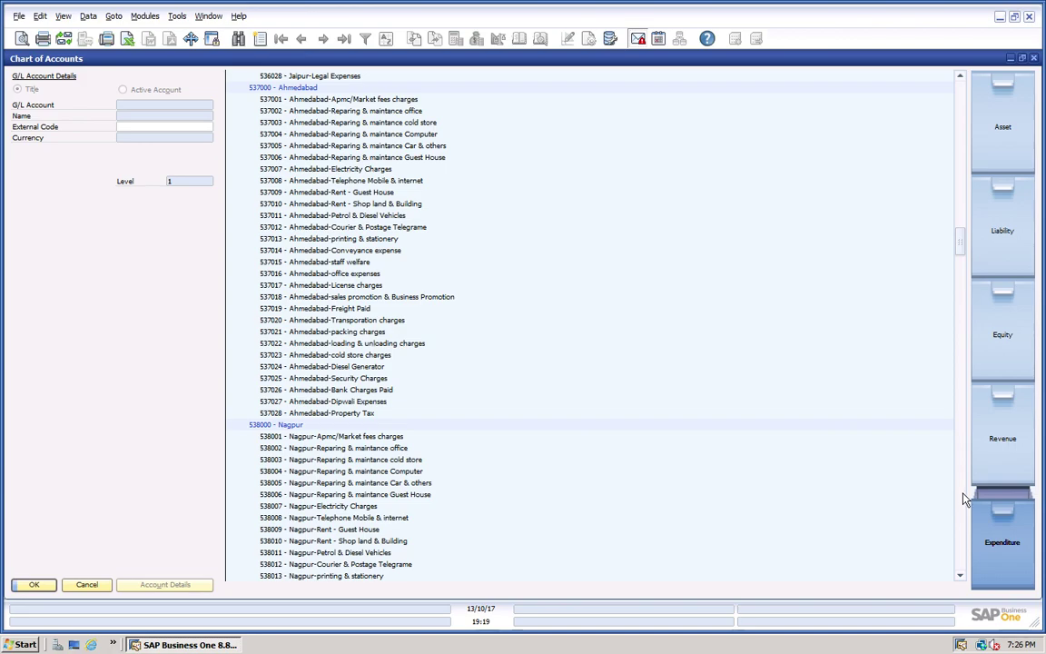
click(964, 497)
click(964, 497)
click(964, 497)
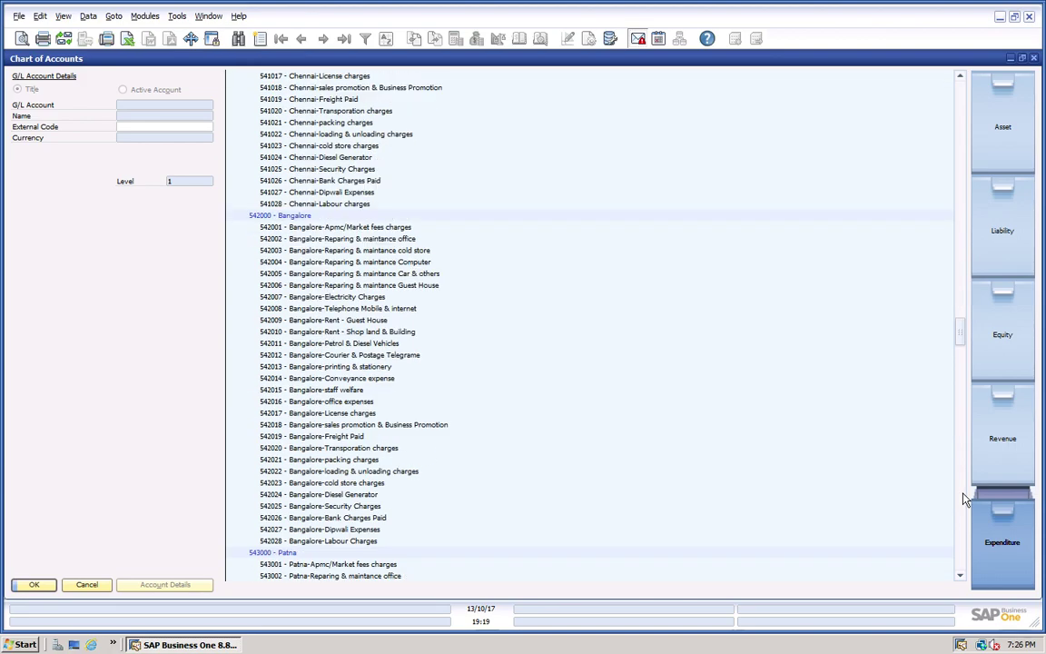
click(964, 497)
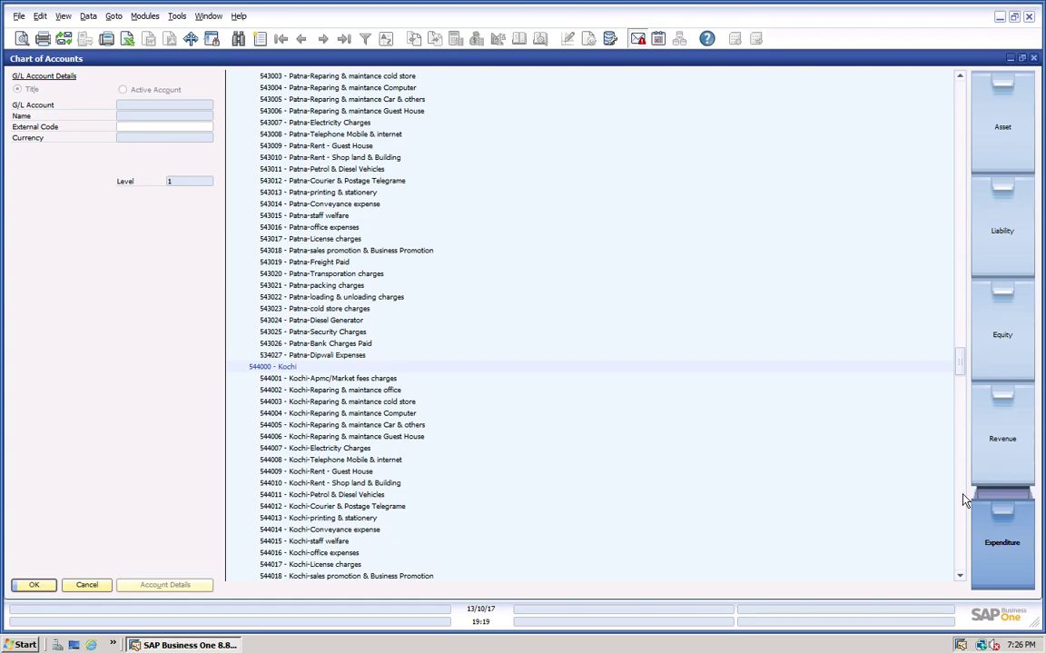
click(962, 496)
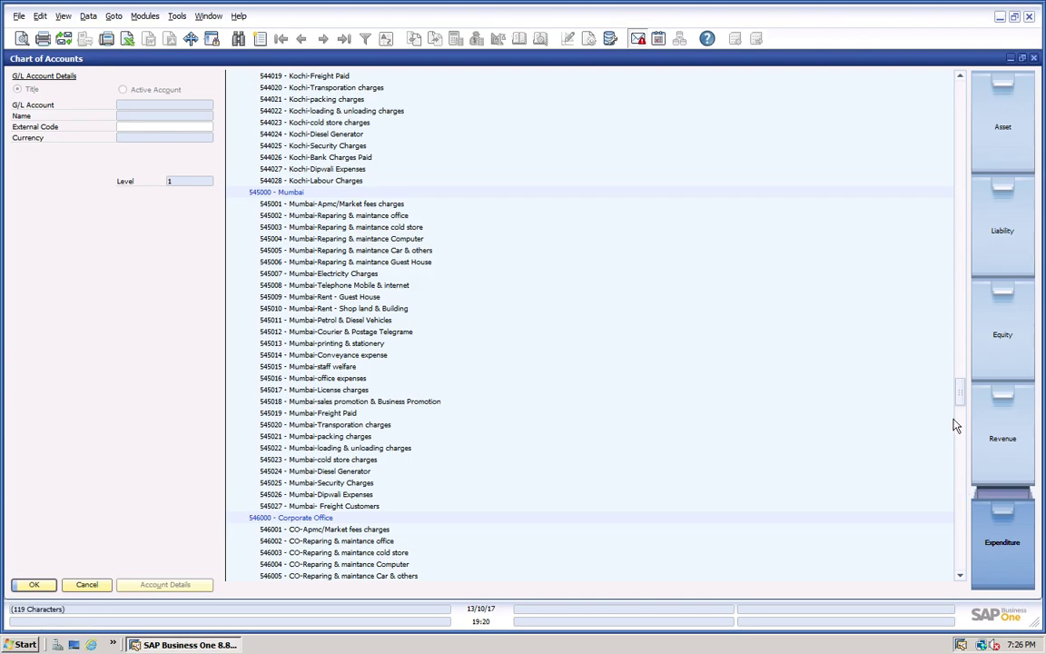
click(961, 526)
click(961, 527)
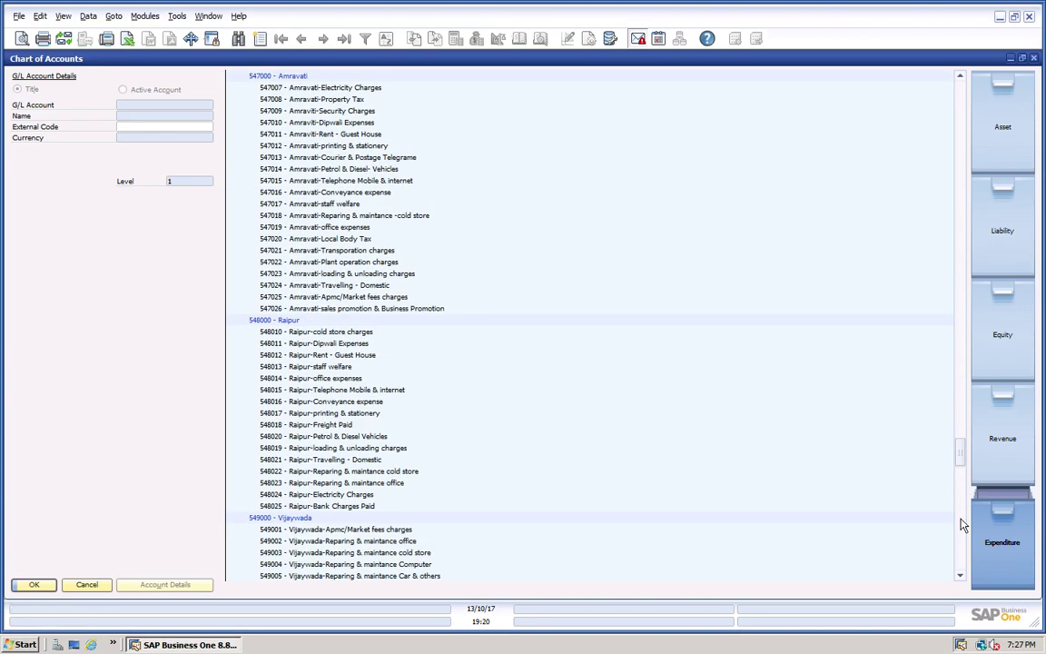
click(962, 422)
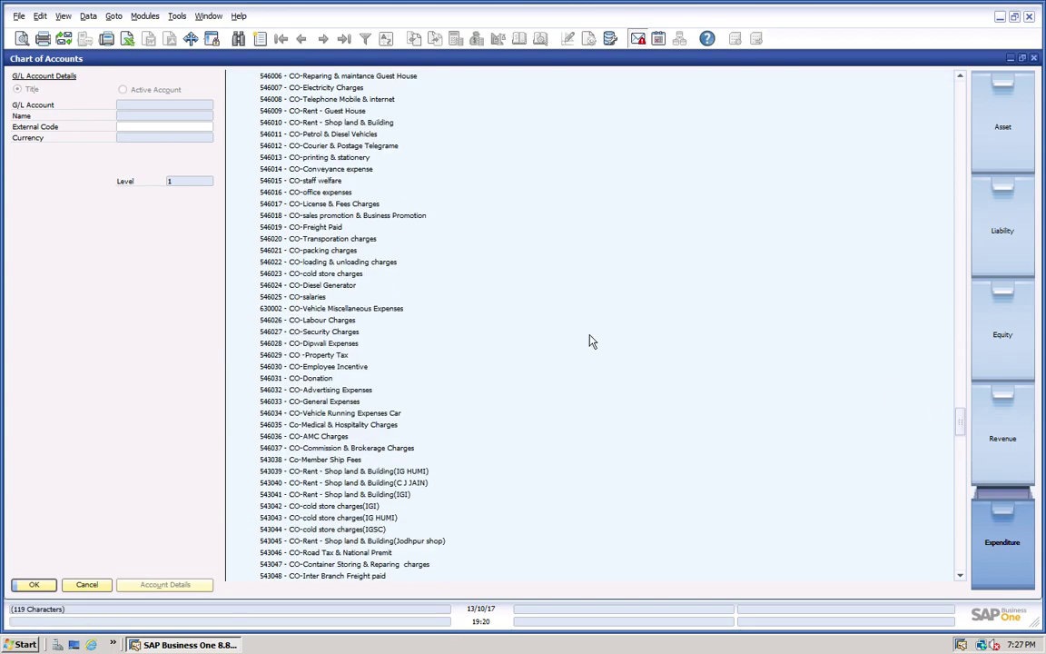
scroll(585, 337, up, 7)
scroll(585, 338, down, 1)
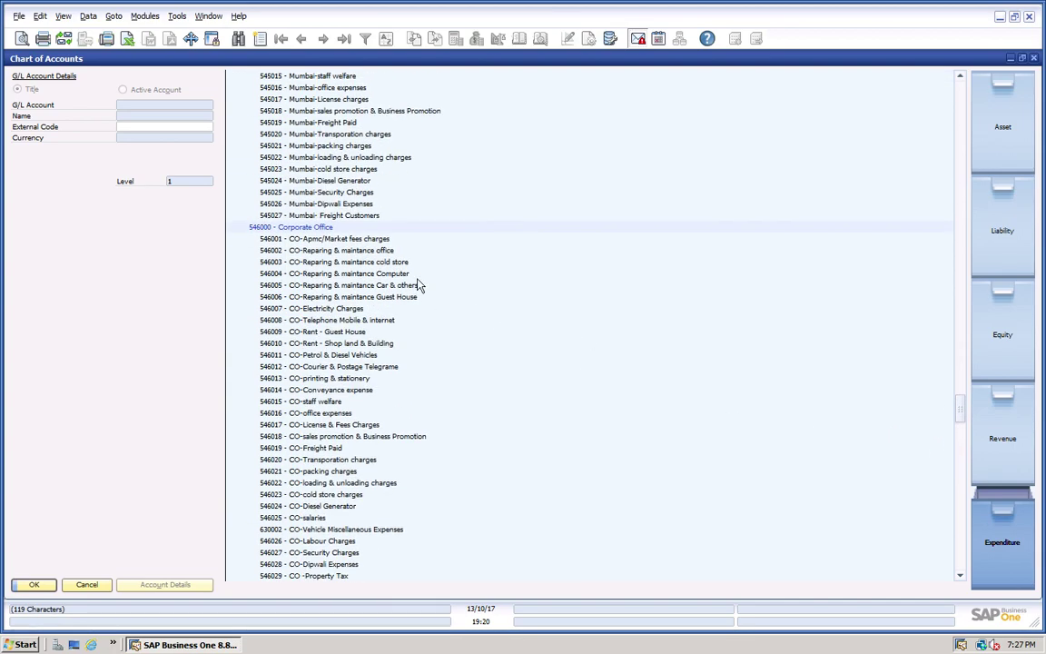
Show the balance transactions of the Corporate Office account CO-Apmc/Market fees charges, including the reconciled ones
click(384, 240)
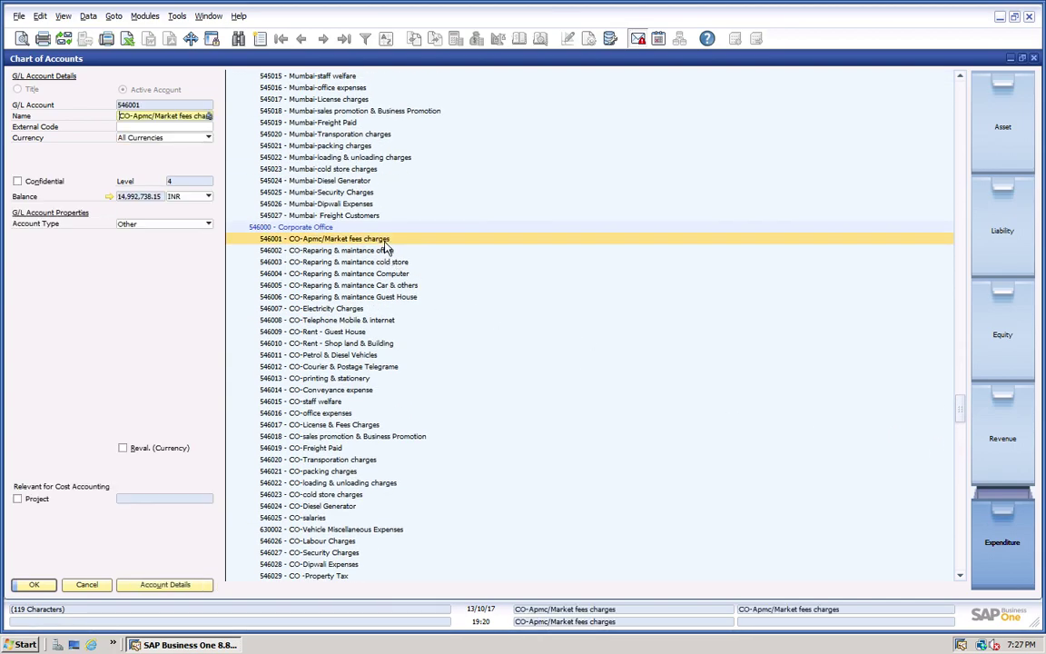
click(109, 196)
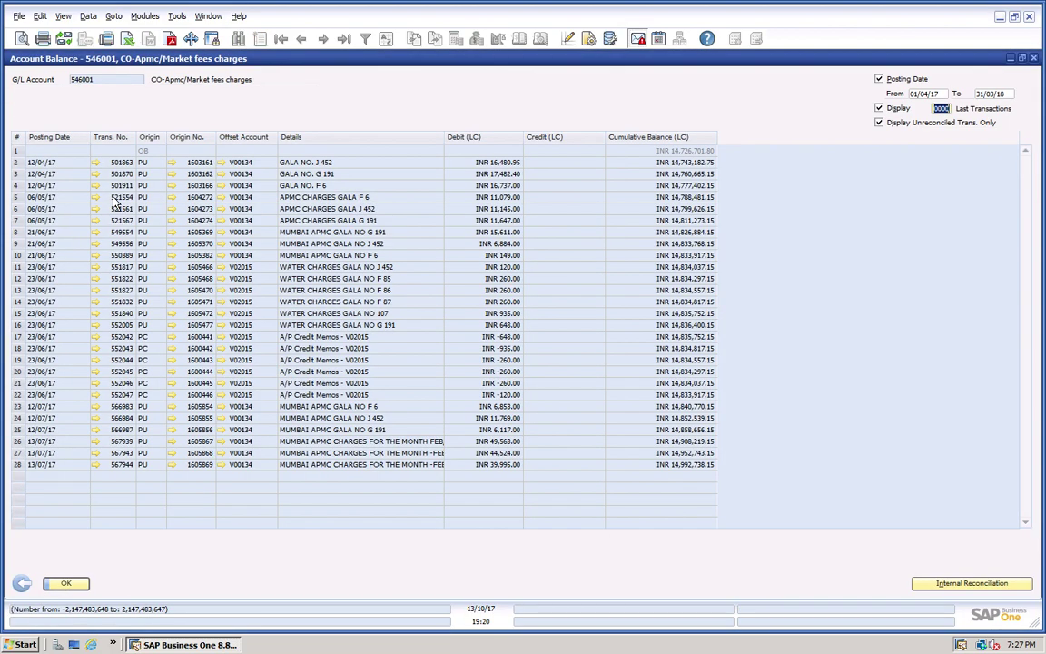
click(915, 125)
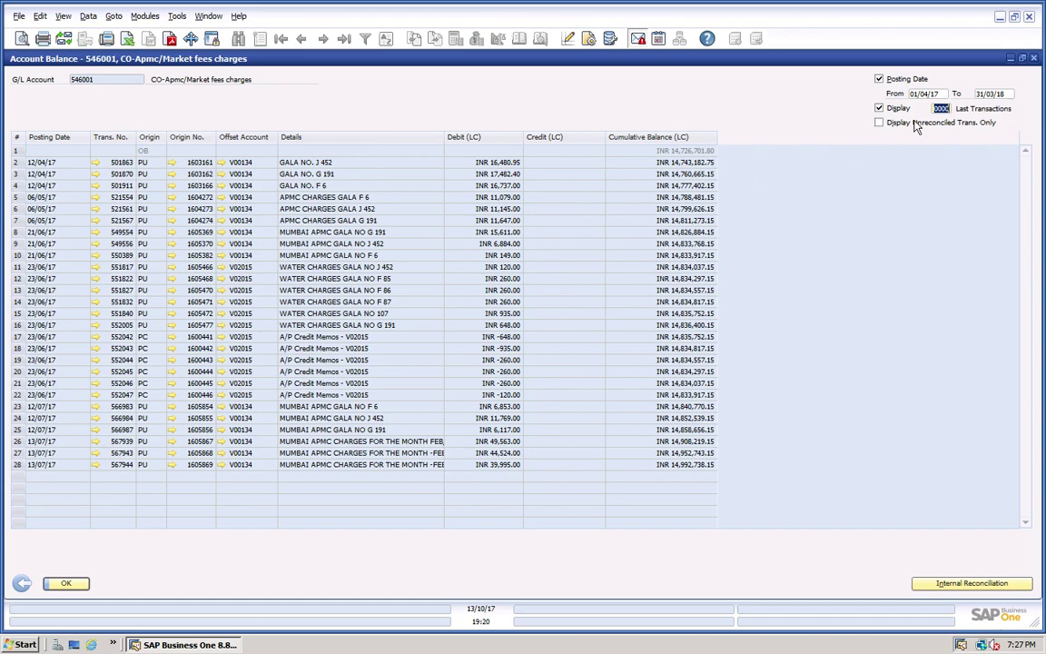
right_click(915, 126)
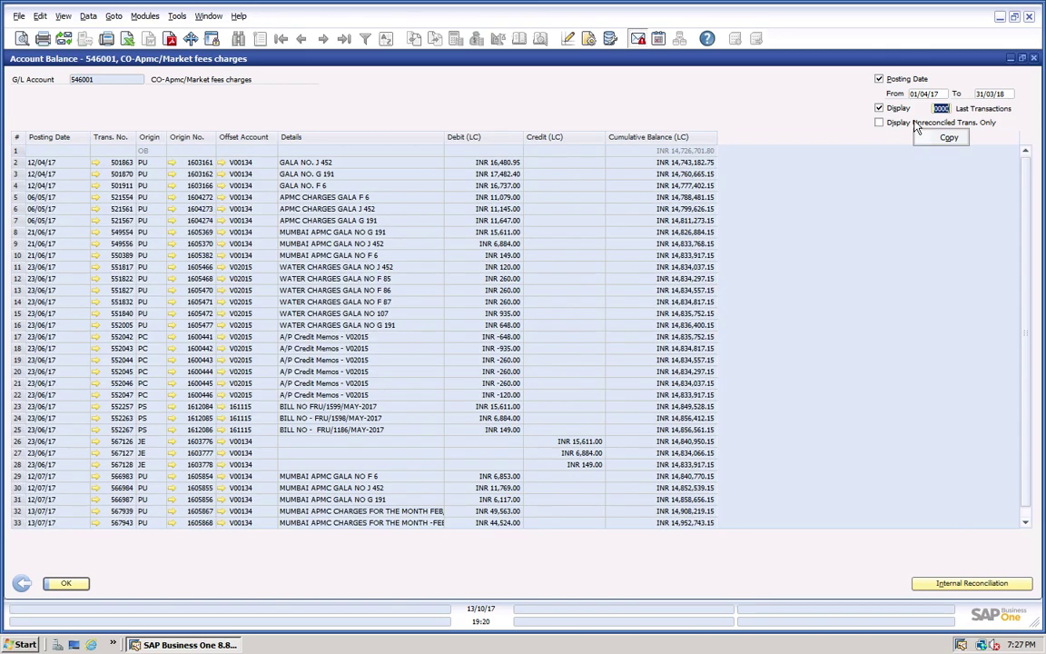
Examine the 23/06/17 journal entry crediting INR 15,611.00 to CO-Apmc/Market fees charges, and return to the account balance
click(190, 442)
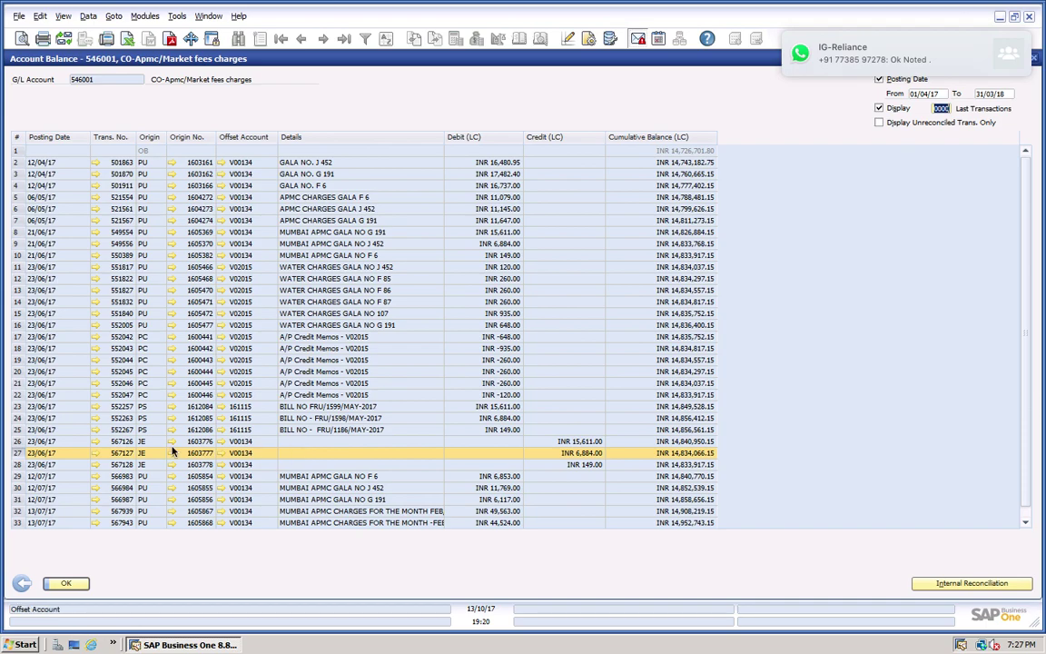
click(95, 441)
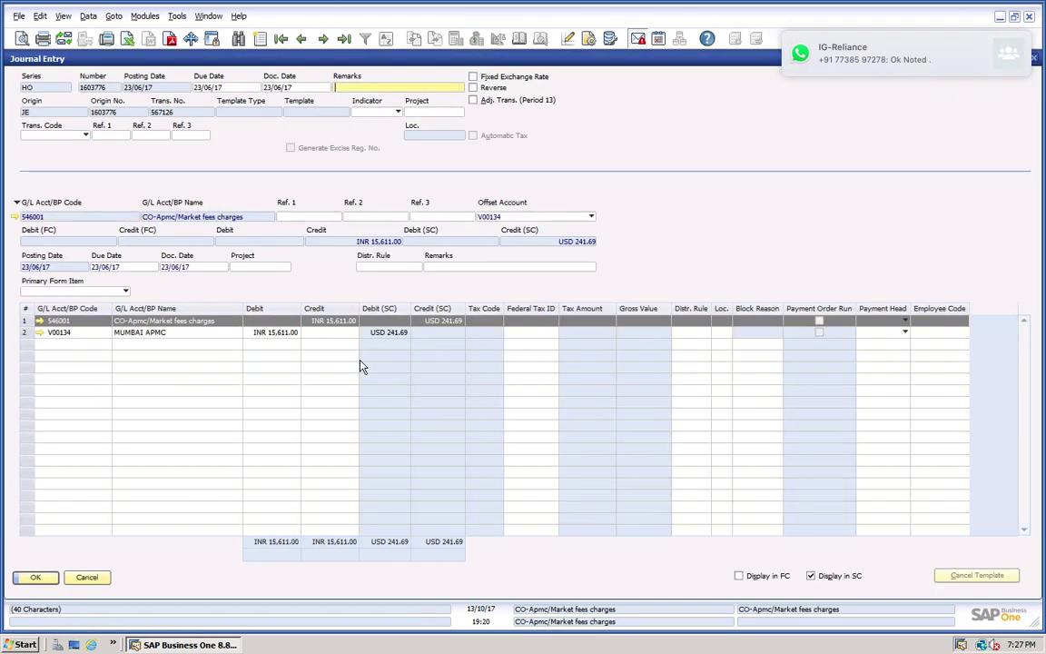
click(87, 577)
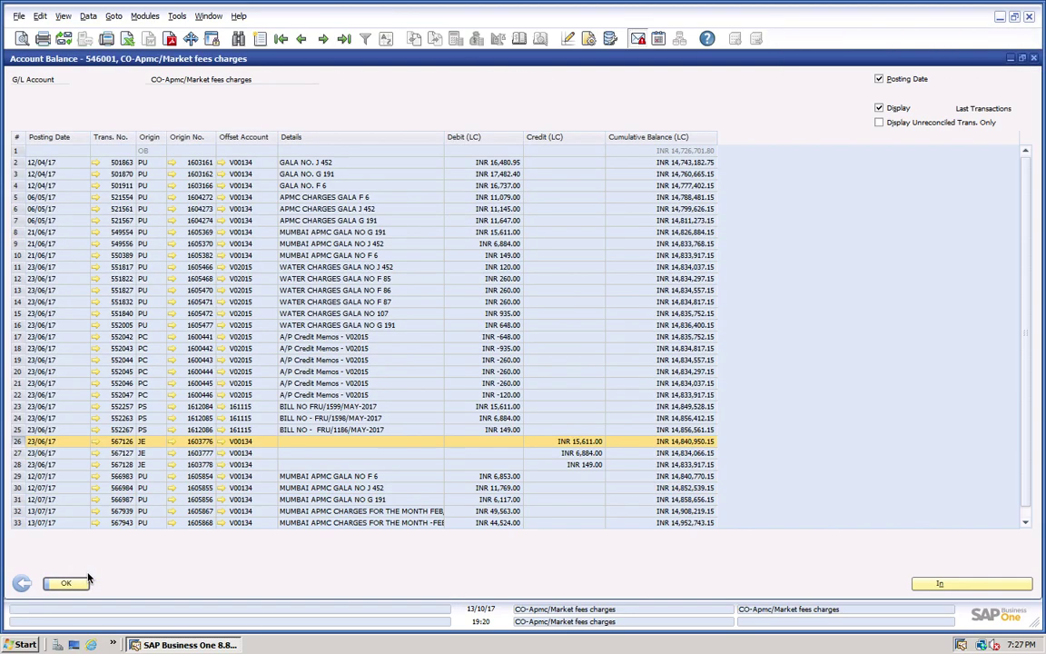
click(170, 441)
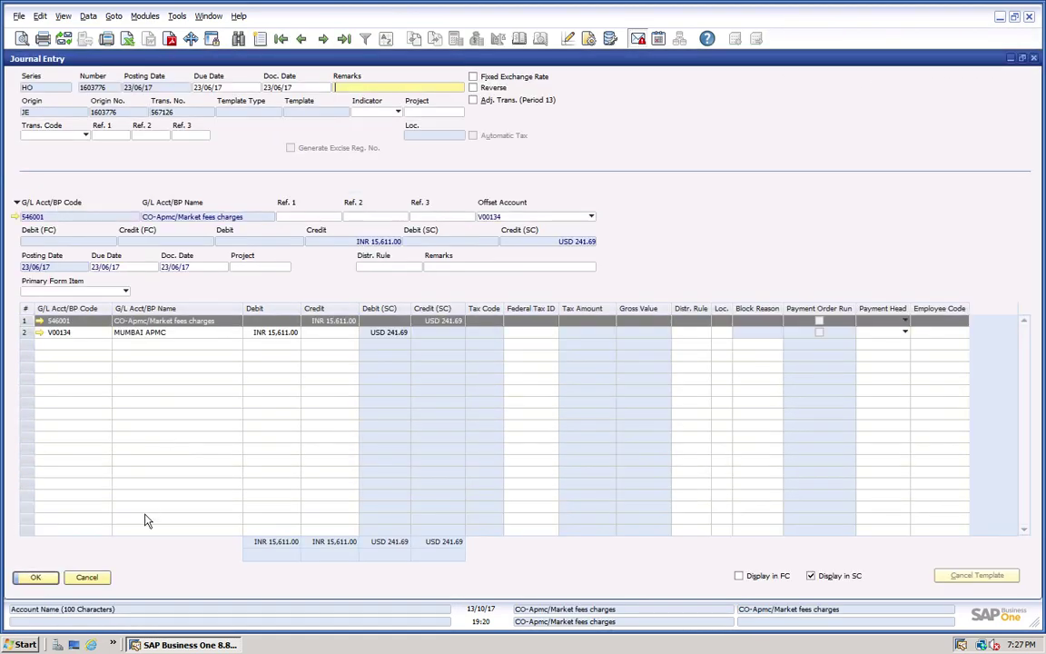
click(91, 575)
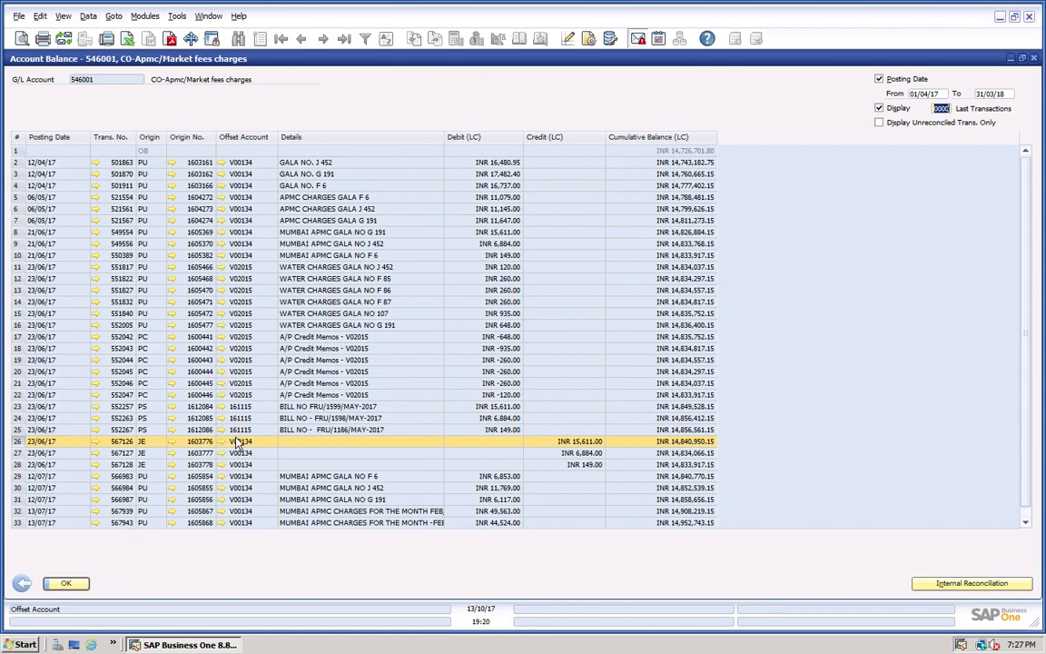